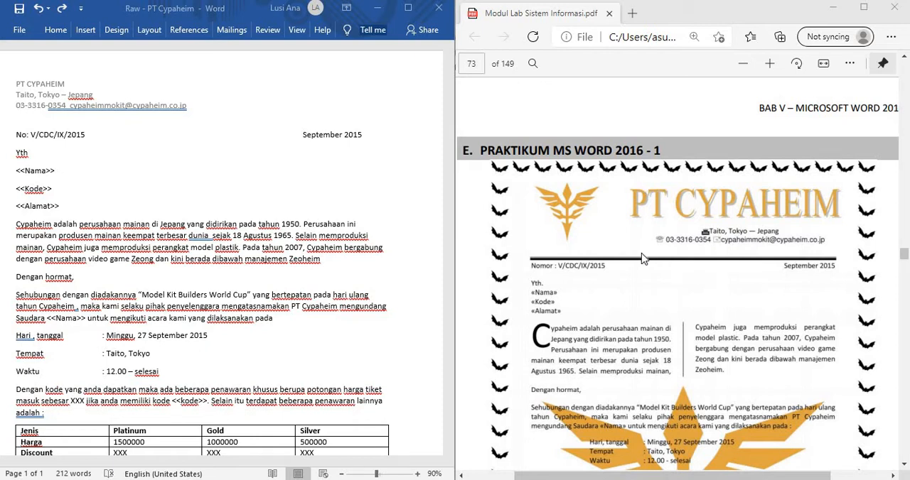
Step: Read the paper size and margin requirements listed below the sample letter in the PDF module
scroll(642, 260, down, 1)
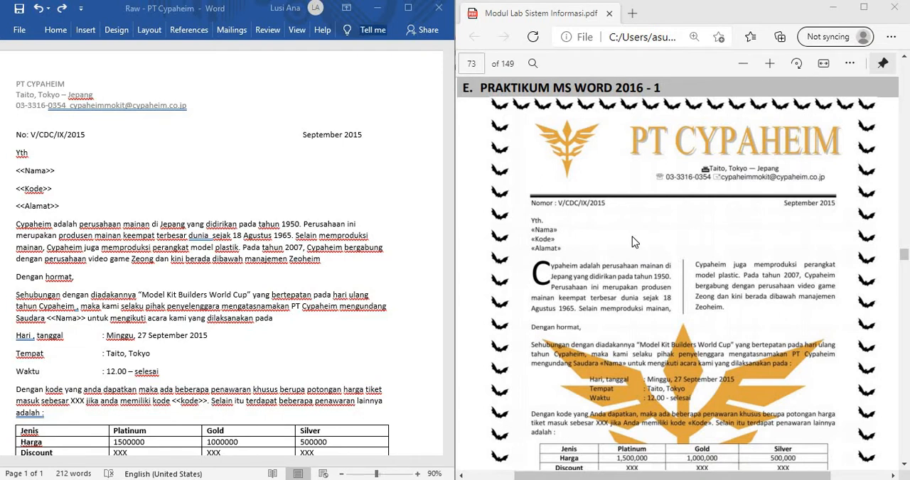
scroll(631, 236, down, 10)
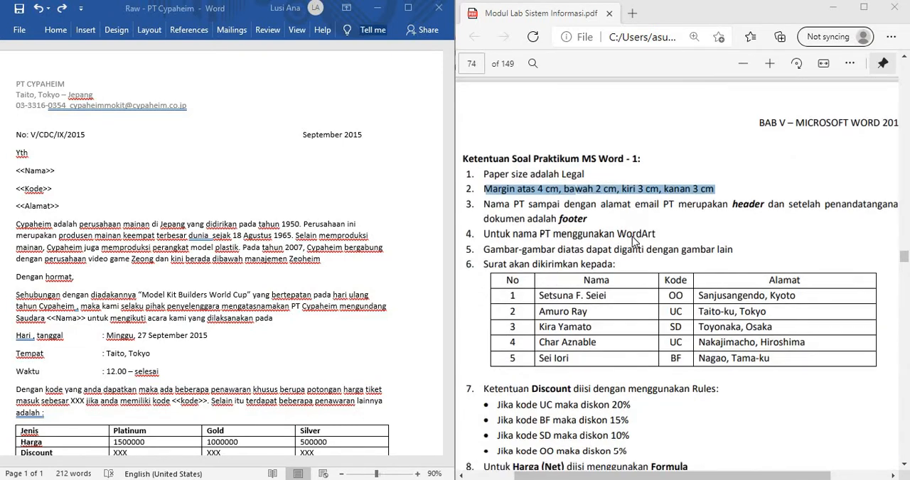
drag(491, 174, 724, 189)
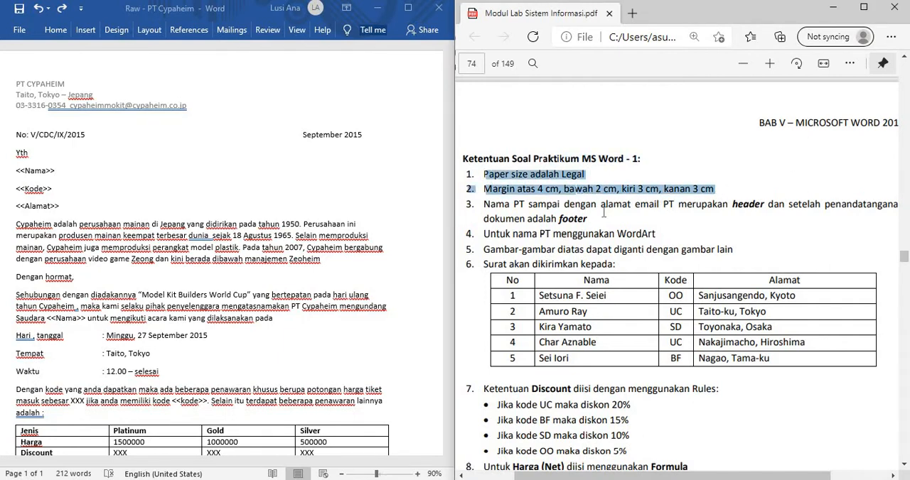
click(600, 210)
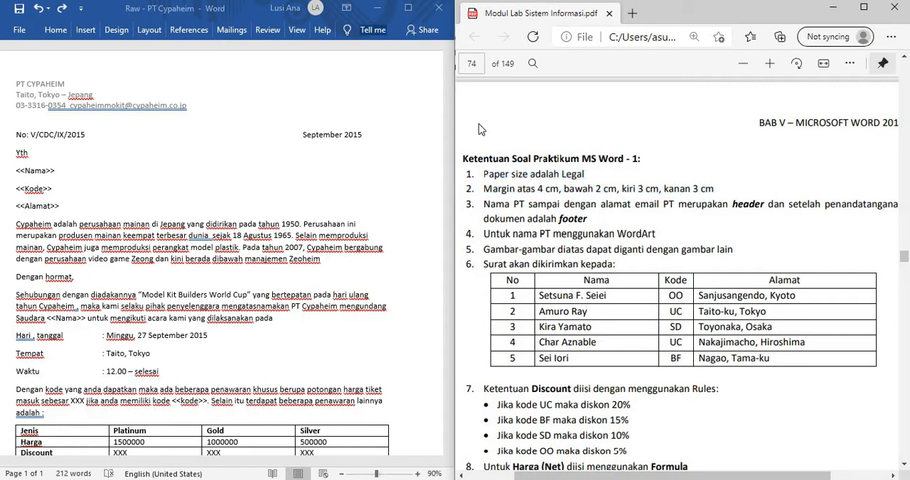
Step: In the letter's page setup, enter margins of 4 cm top, 2 cm bottom, 3 cm left and 3 cm right
click(126, 39)
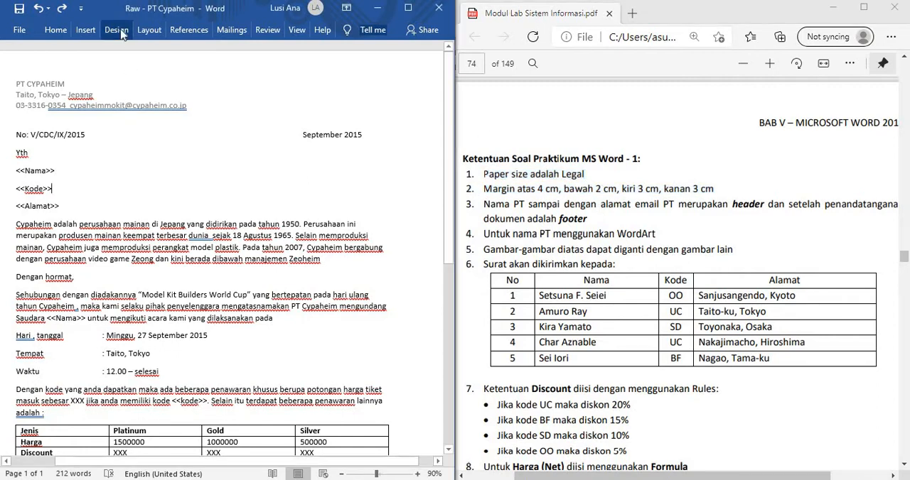
click(117, 30)
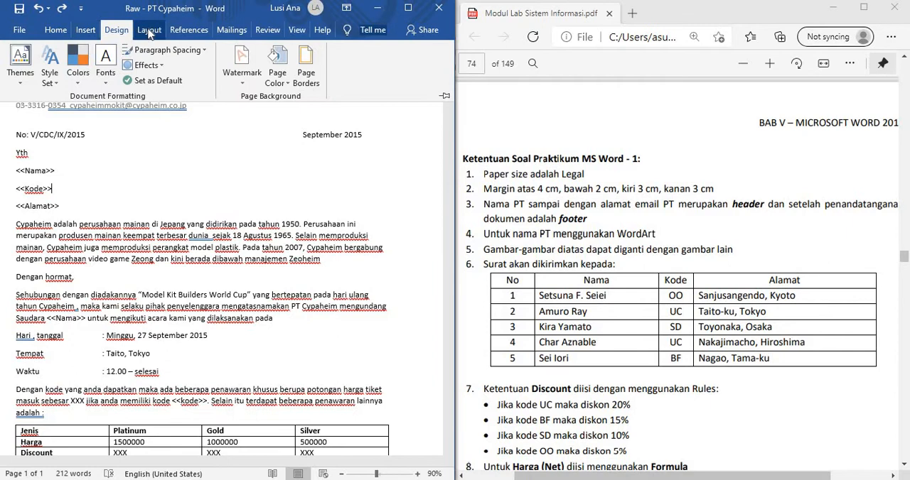
click(149, 32)
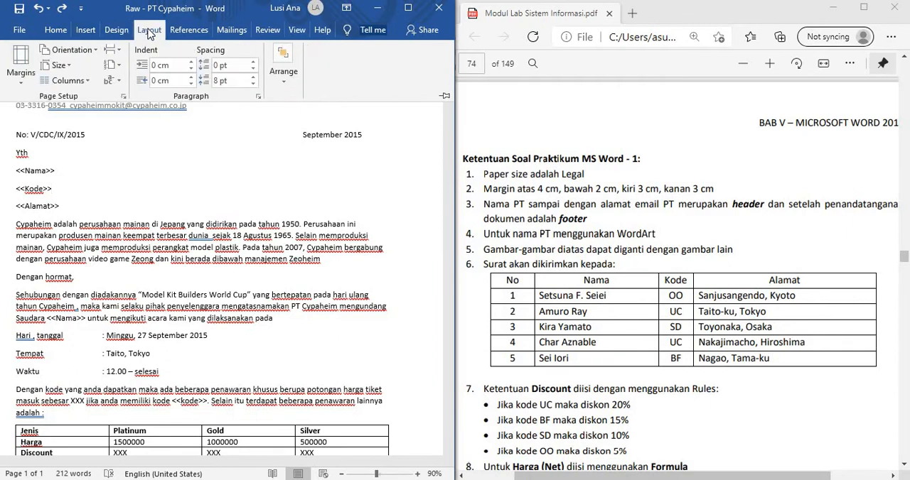
click(20, 73)
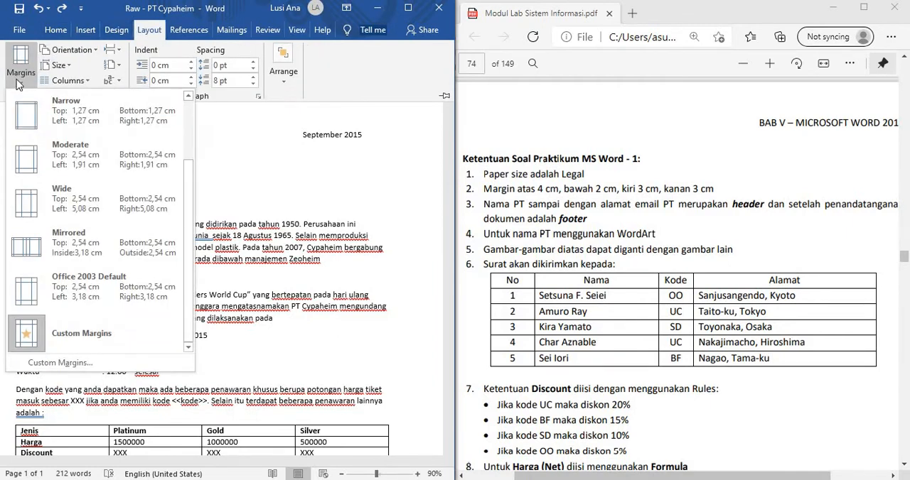
click(56, 364)
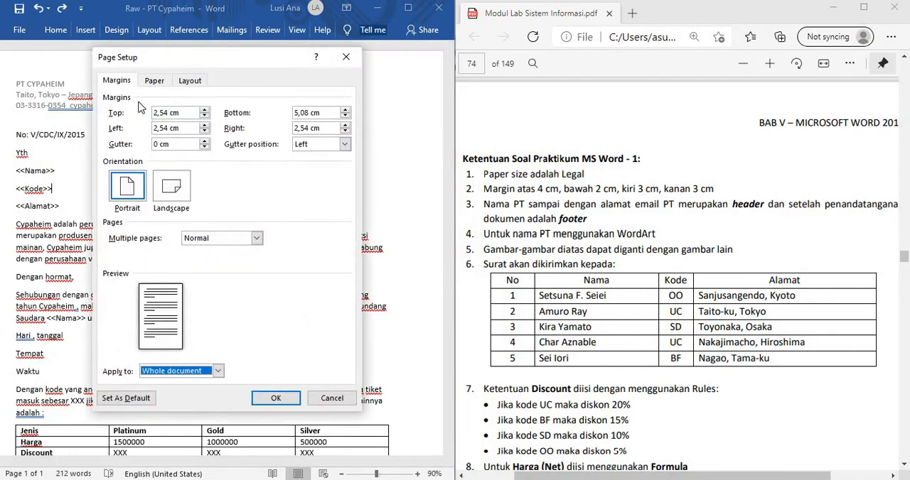
drag(169, 113, 146, 115)
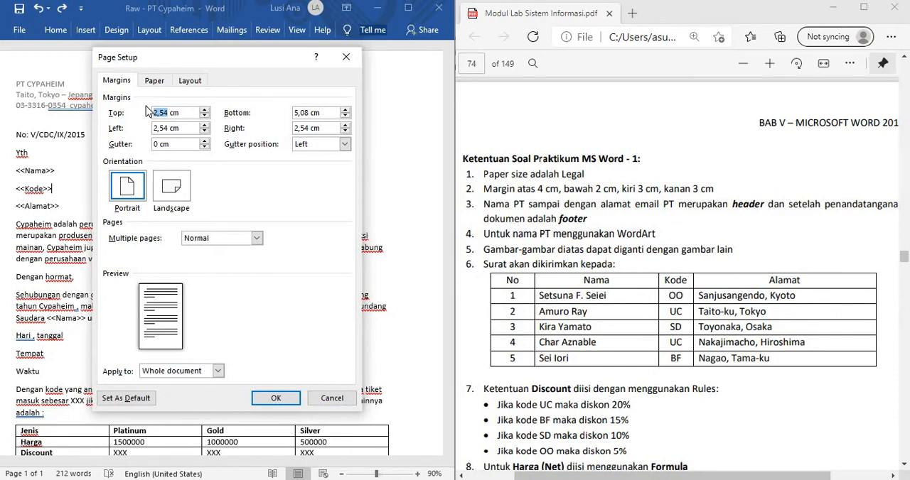
text(4)
key(Tab)
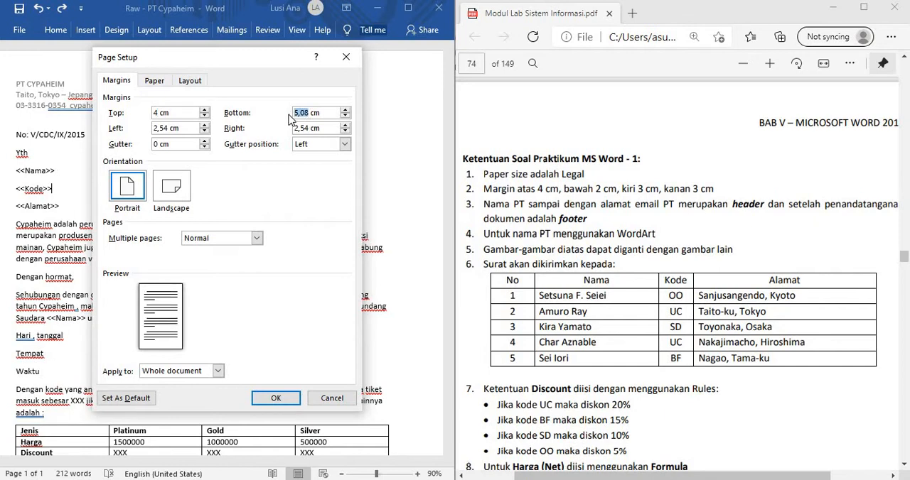
text(2)
double_click(165, 130)
text(3)
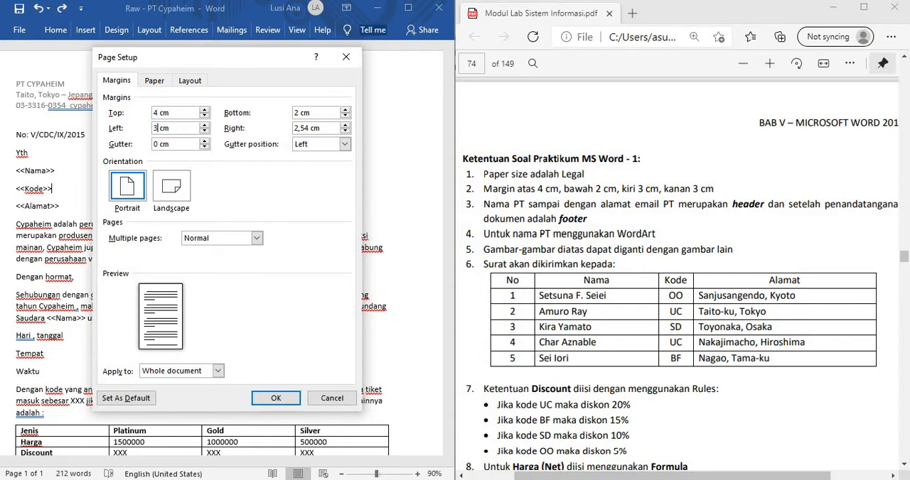
double_click(291, 128)
text(3)
Step: Set the paper size to Legal for the whole document and apply the page setup
click(160, 85)
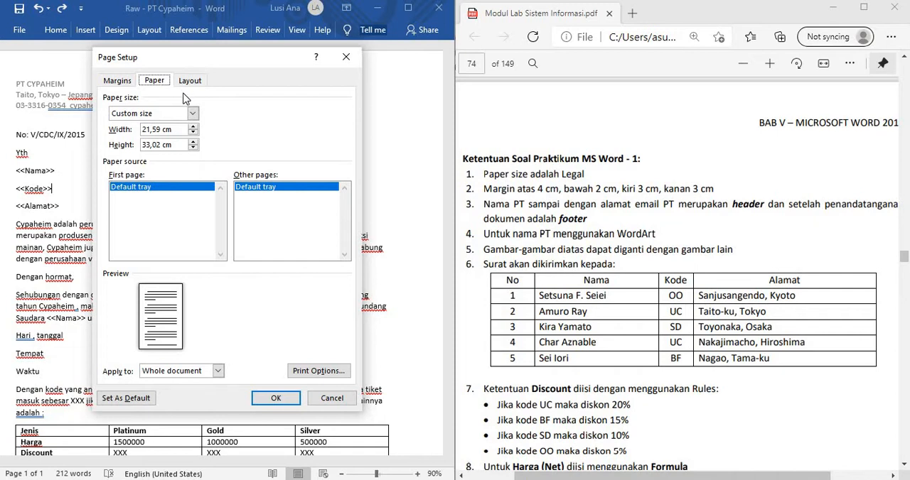
click(192, 113)
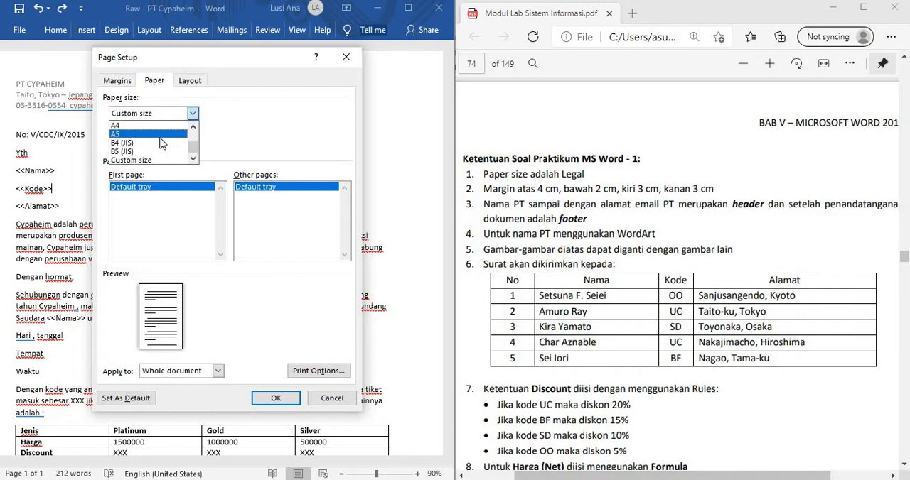
scroll(159, 143, up, 2)
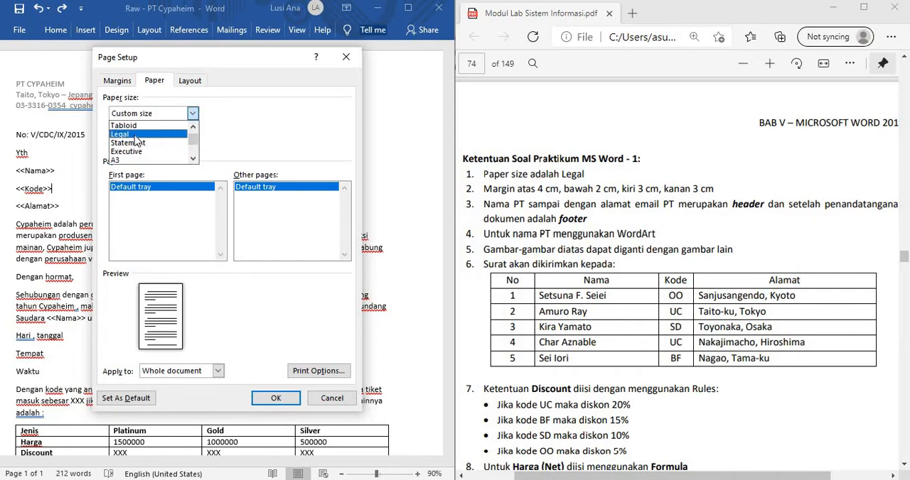
click(136, 135)
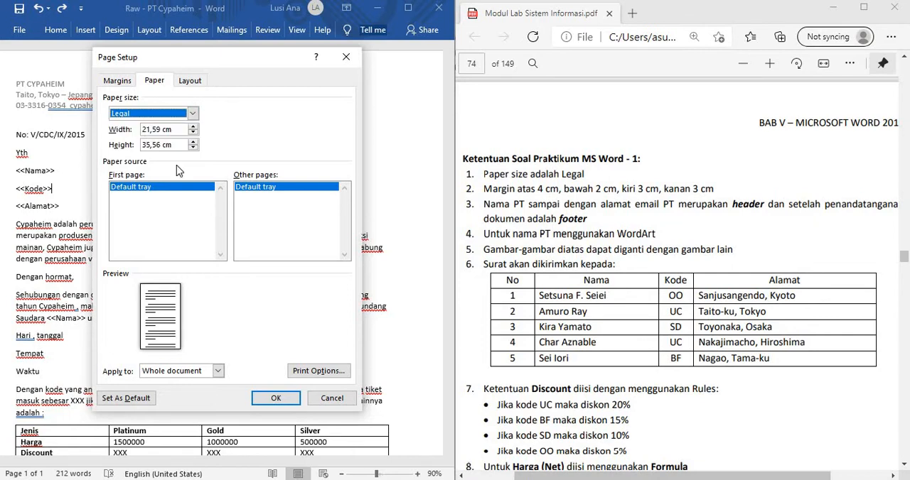
click(278, 398)
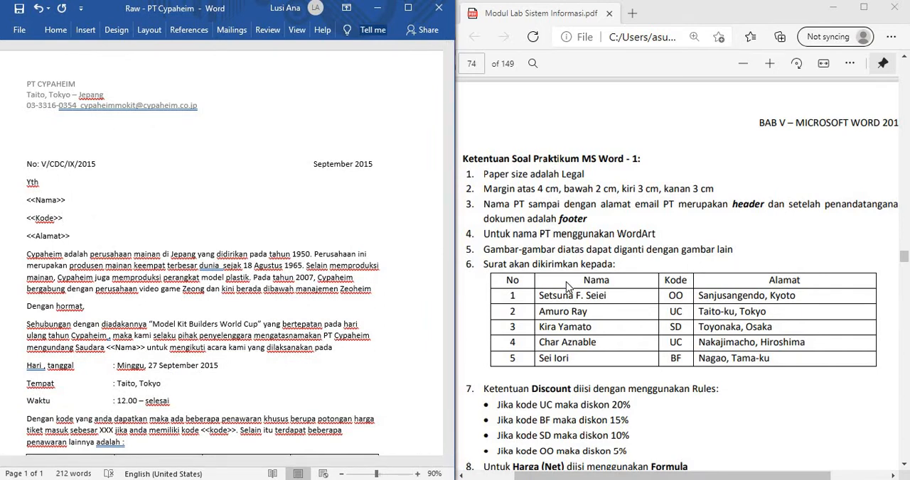
Step: Return to the sample letter in the PDF module to examine its page layout
scroll(567, 285, up, 5)
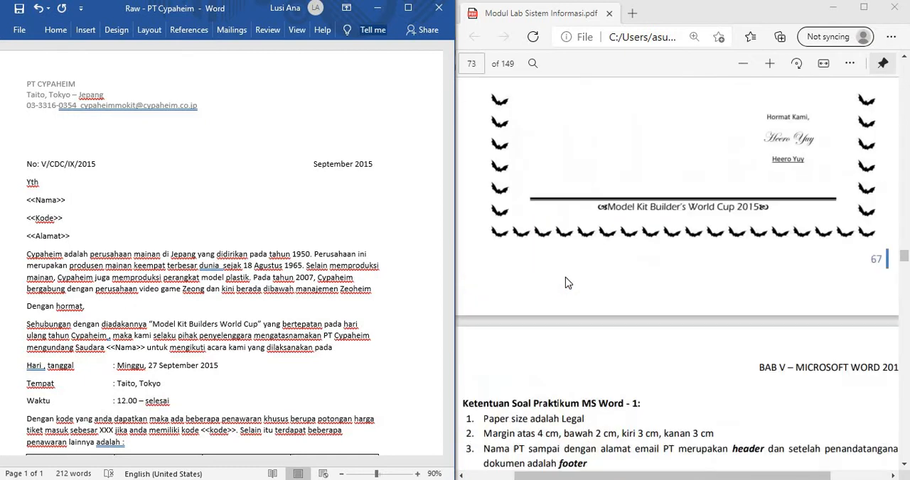
scroll(566, 271, up, 10)
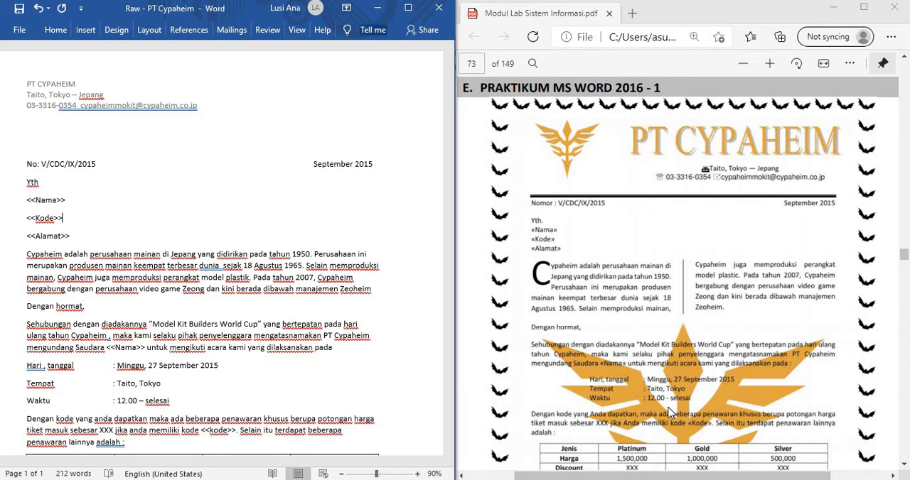
click(263, 30)
click(231, 30)
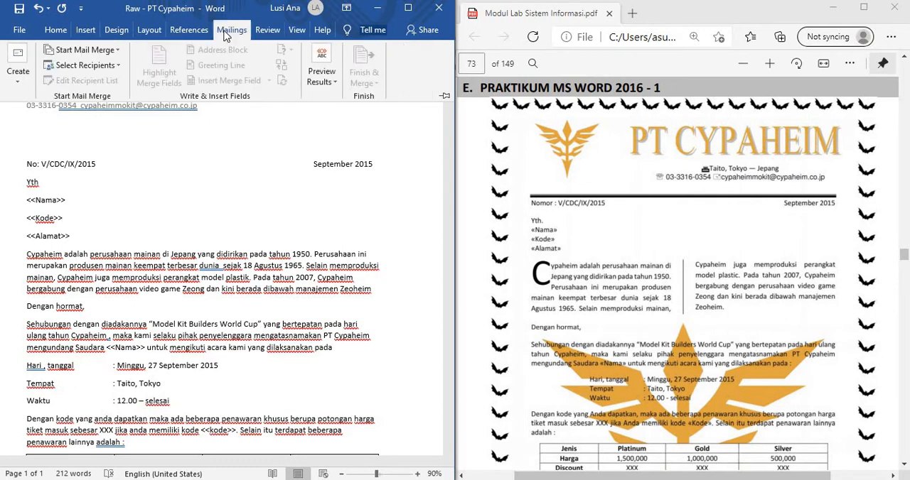
click(133, 169)
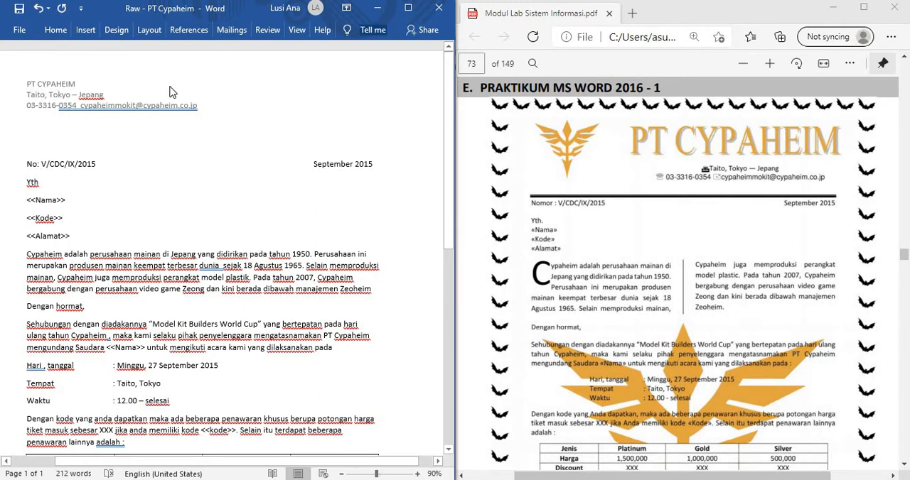
Step: Add an art page border of black bats around the whole document
click(122, 31)
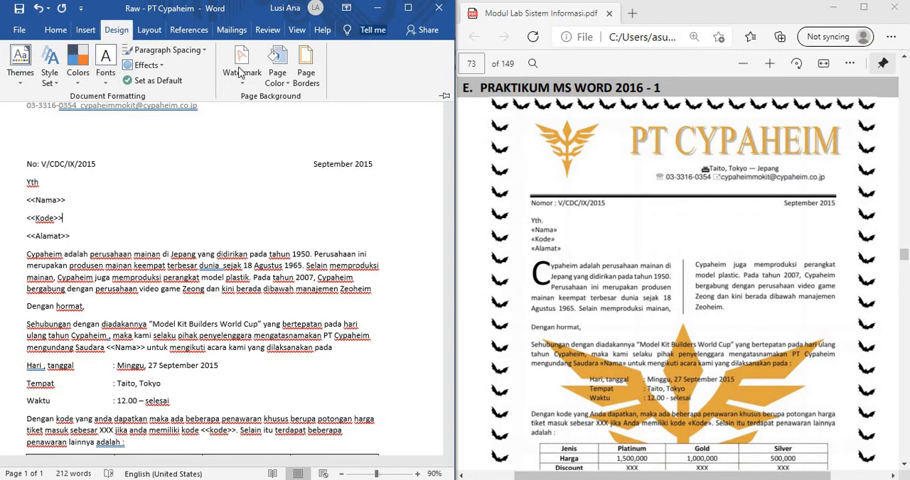
click(306, 71)
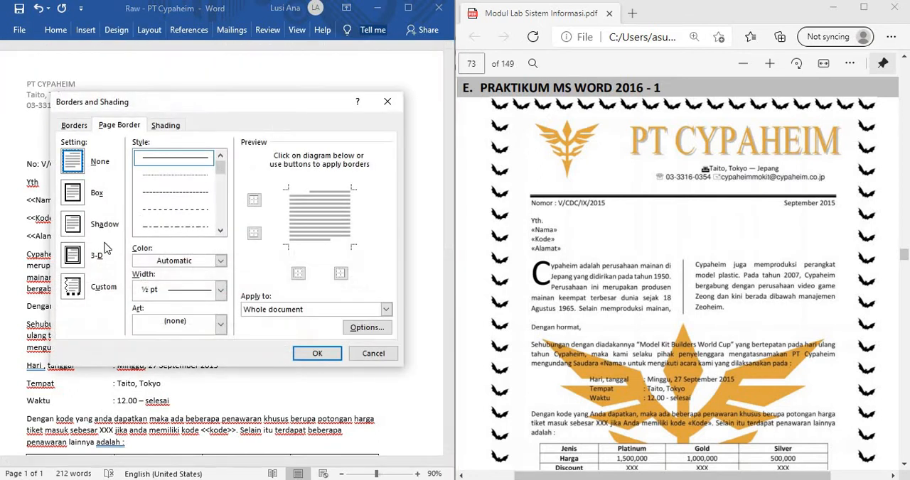
click(221, 324)
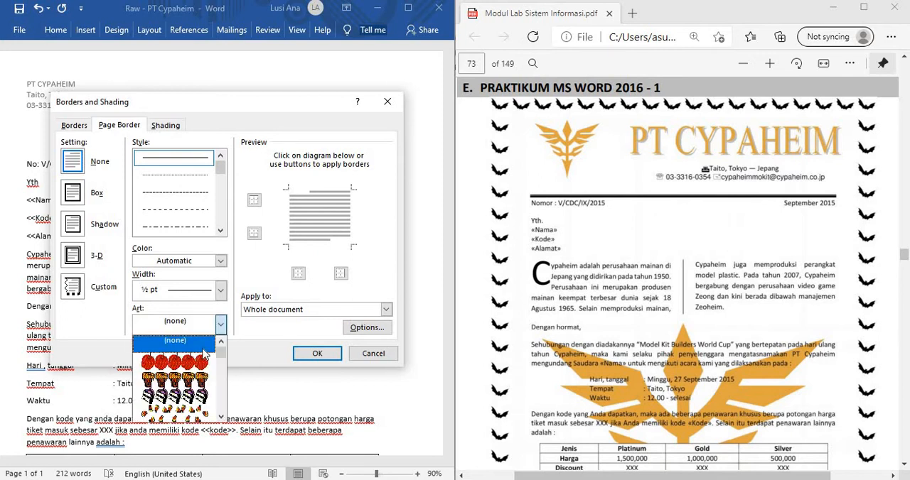
scroll(203, 360, down, 4)
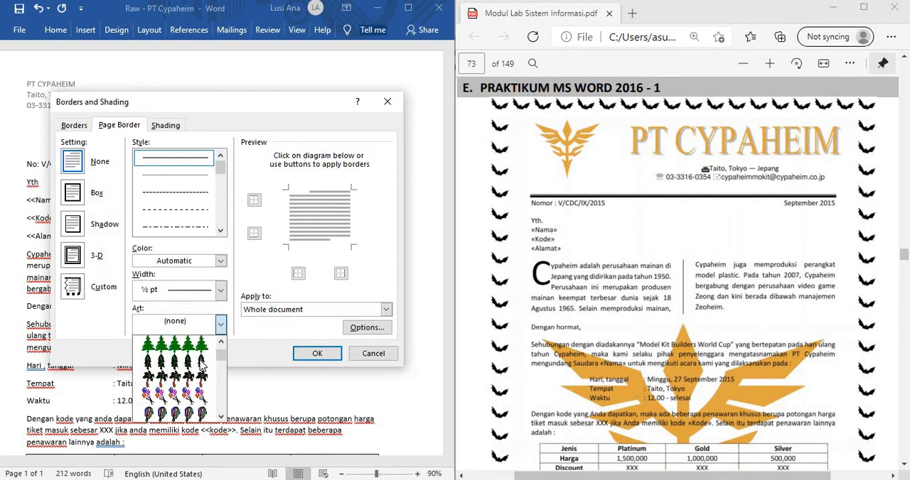
scroll(203, 362, down, 6)
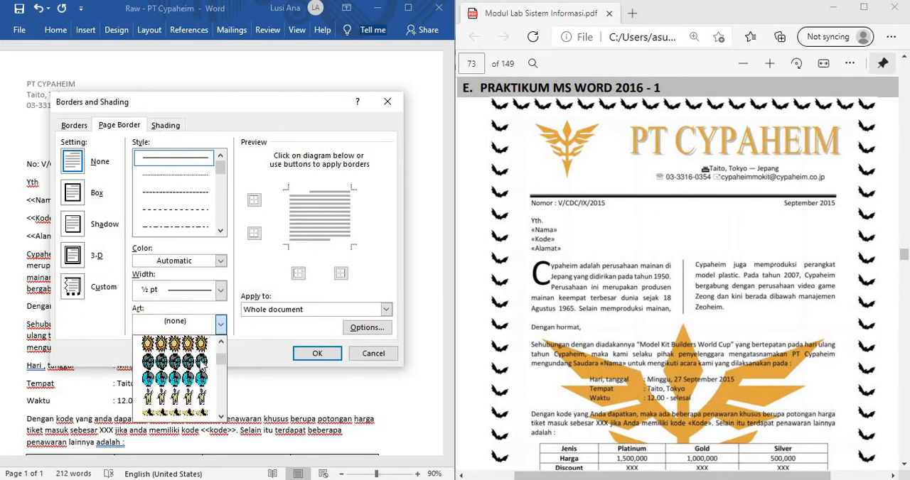
scroll(202, 360, down, 6)
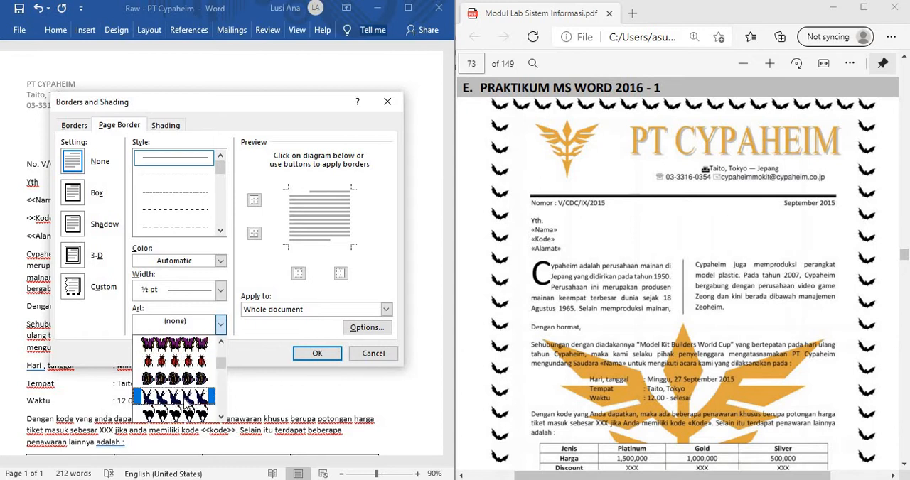
scroll(184, 400, down, 2)
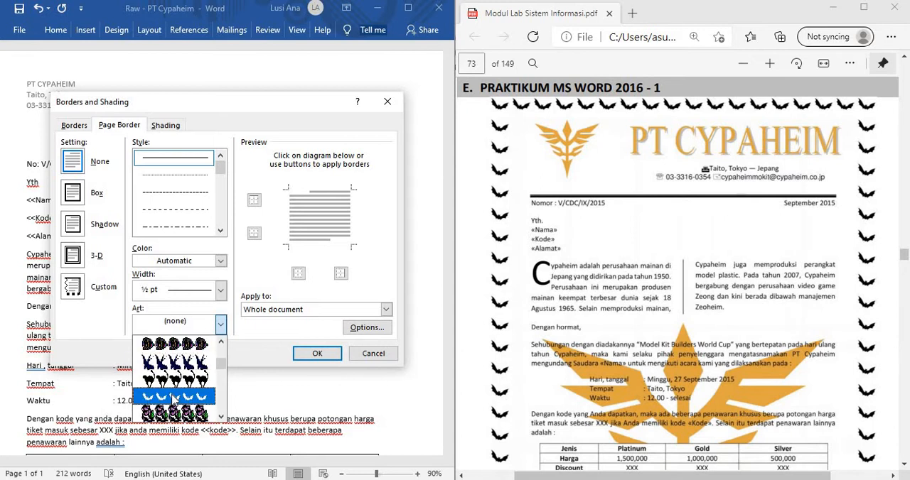
click(173, 396)
click(317, 354)
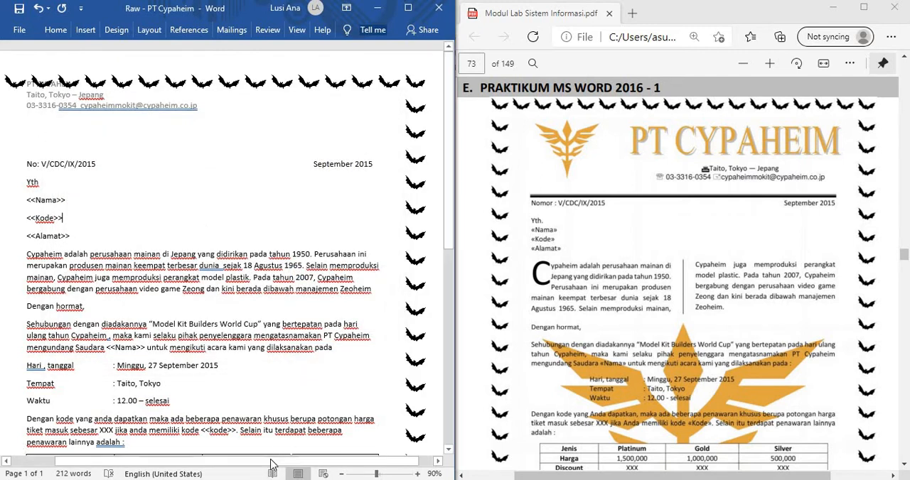
Step: Open the header for editing and insert a blank line above the PT CYPAHEIM company name
drag(271, 461, 252, 461)
click(50, 85)
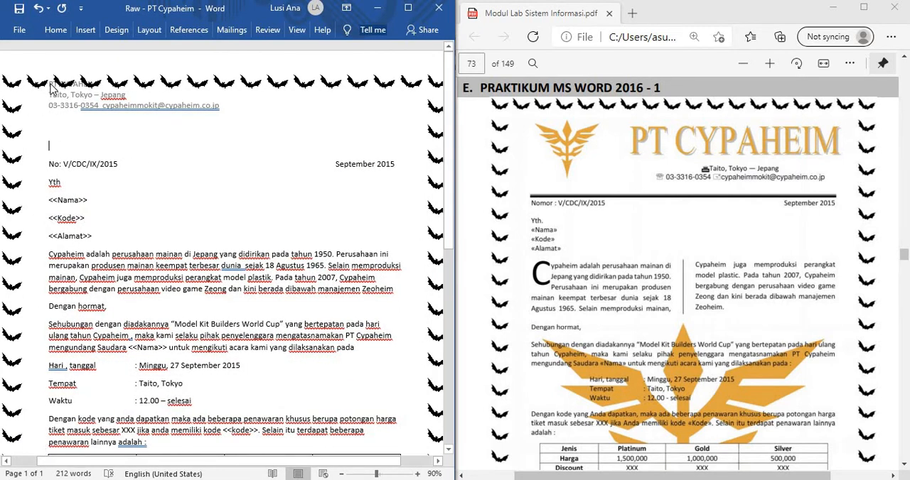
double_click(51, 85)
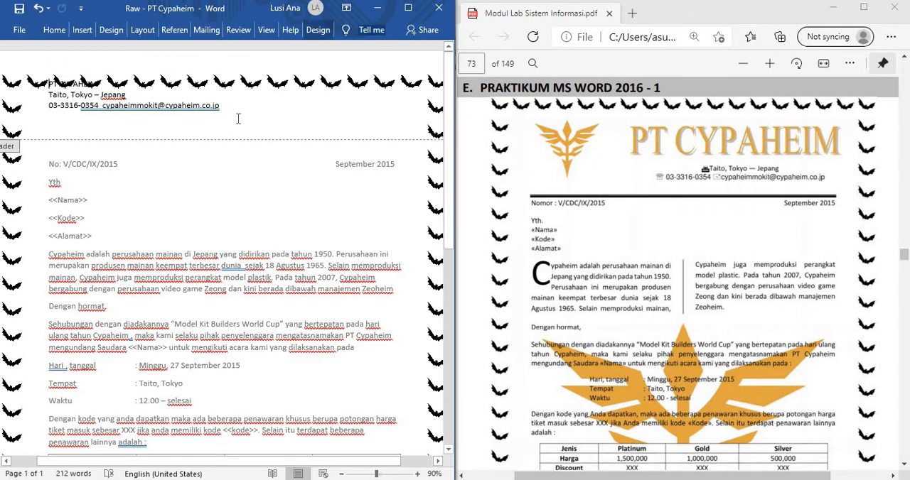
key(Return)
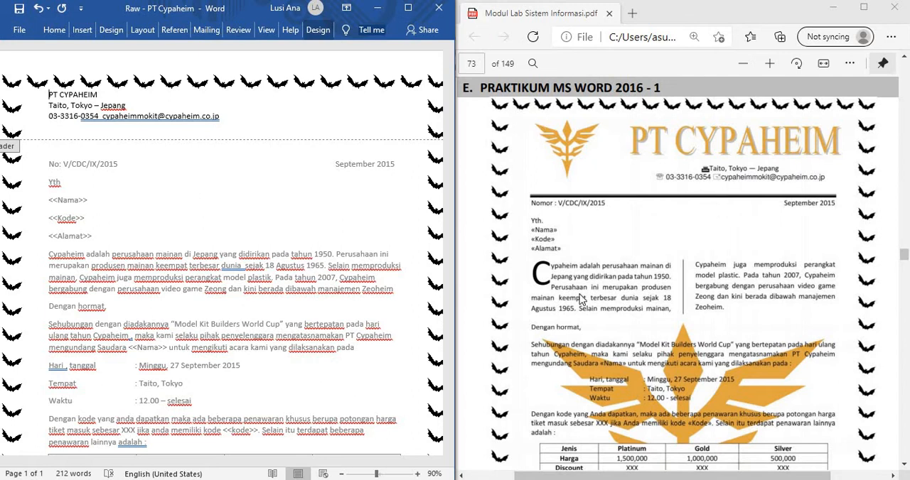
Step: Add a custom text watermark reading "pt cypaheim" in semitransparent Calibri with a diagonal layout and automatic size
scroll(682, 395, down, 3)
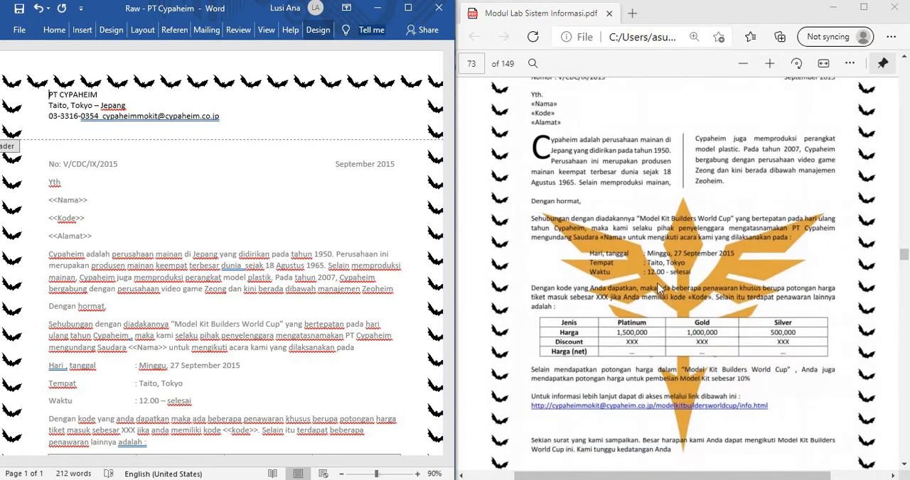
click(115, 32)
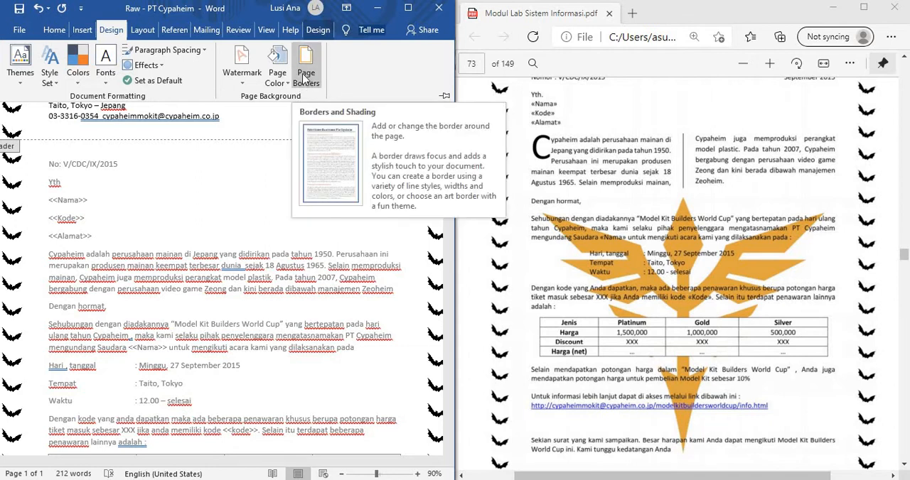
click(242, 65)
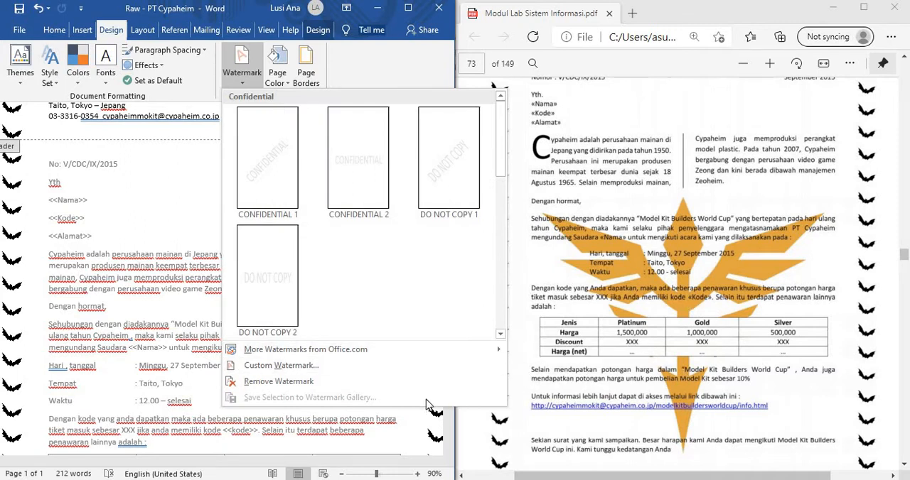
click(309, 377)
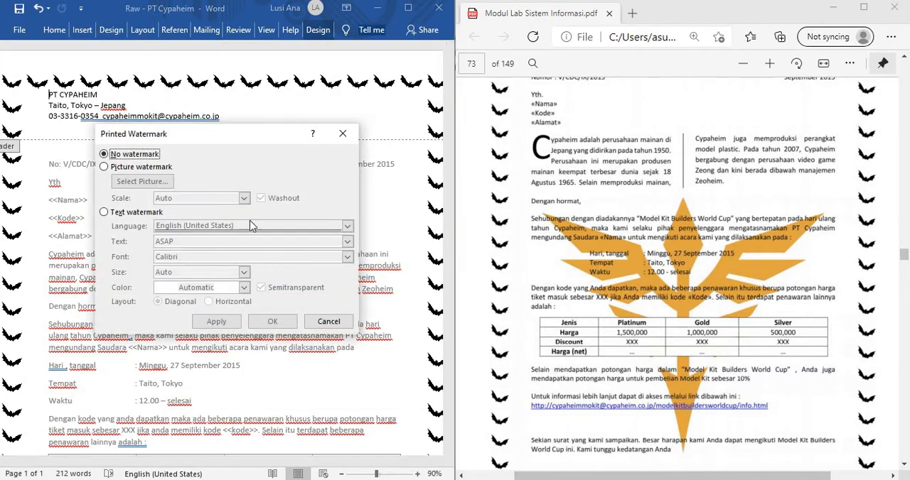
click(112, 212)
click(196, 244)
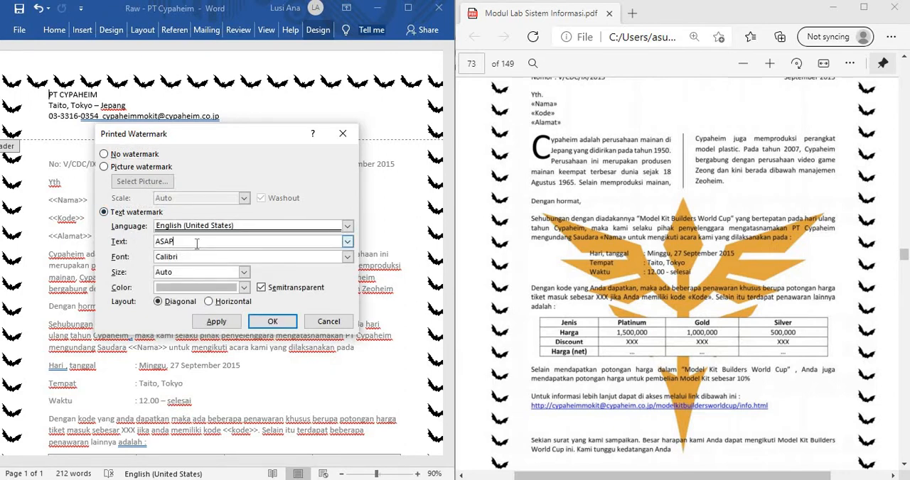
drag(136, 234, 120, 234)
text(pt cypaheim)
scroll(512, 258, up, 3)
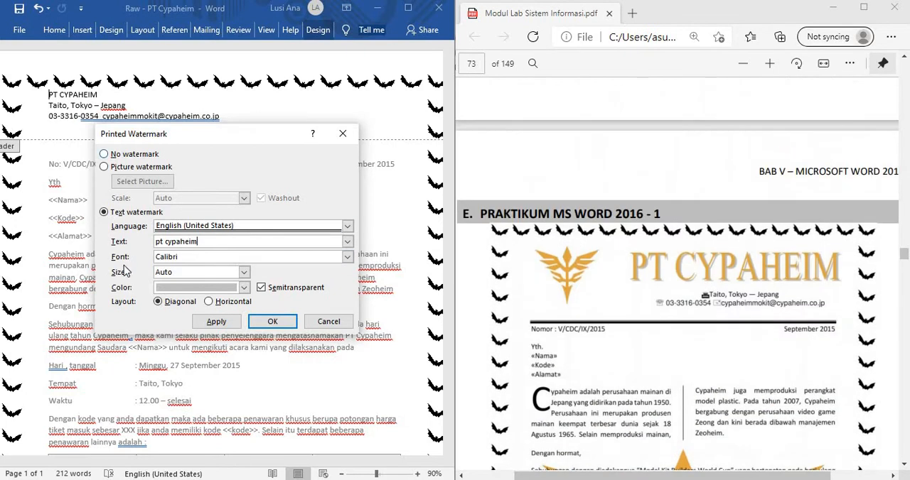
click(273, 322)
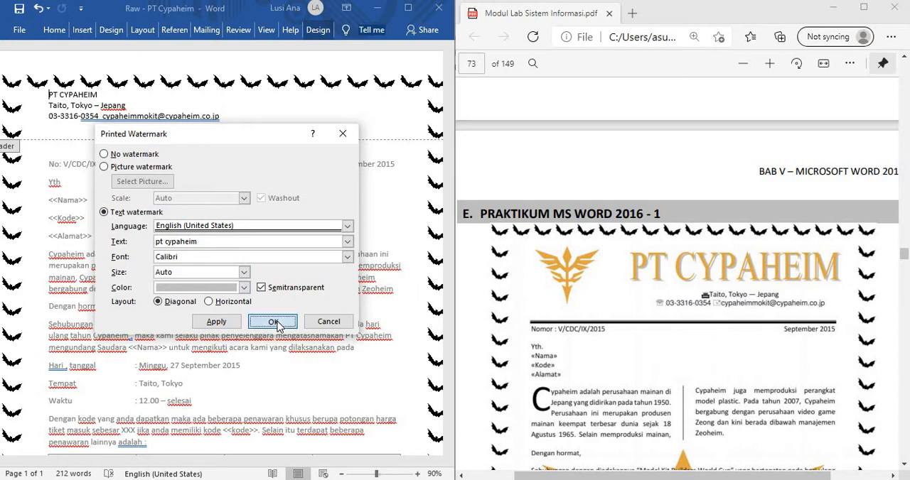
Step: Check the watermark across the letter and examine the sample letter and its formatting requirements in the PDF module
scroll(275, 320, down, 4)
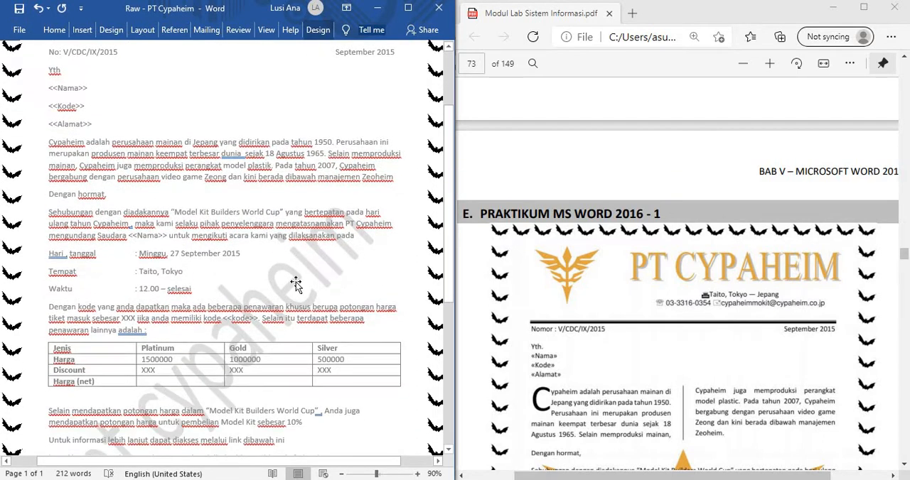
scroll(121, 433, down, 1)
scroll(119, 435, down, 3)
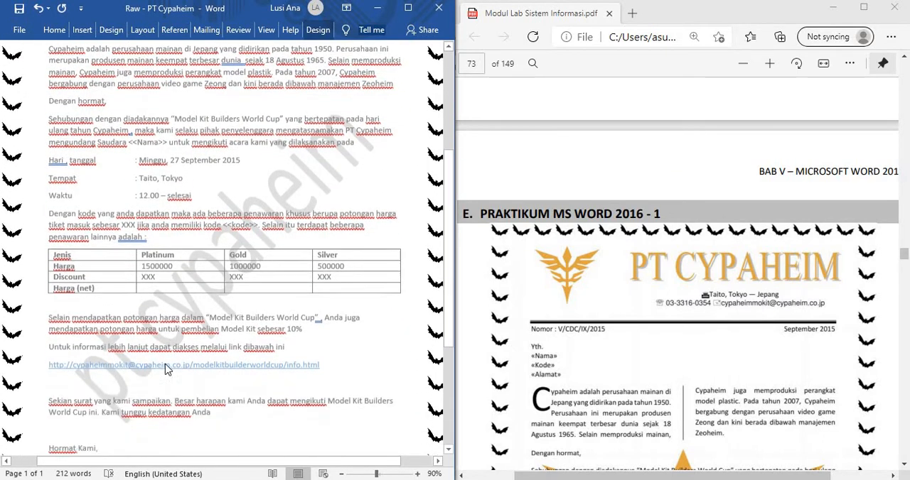
scroll(199, 343, up, 6)
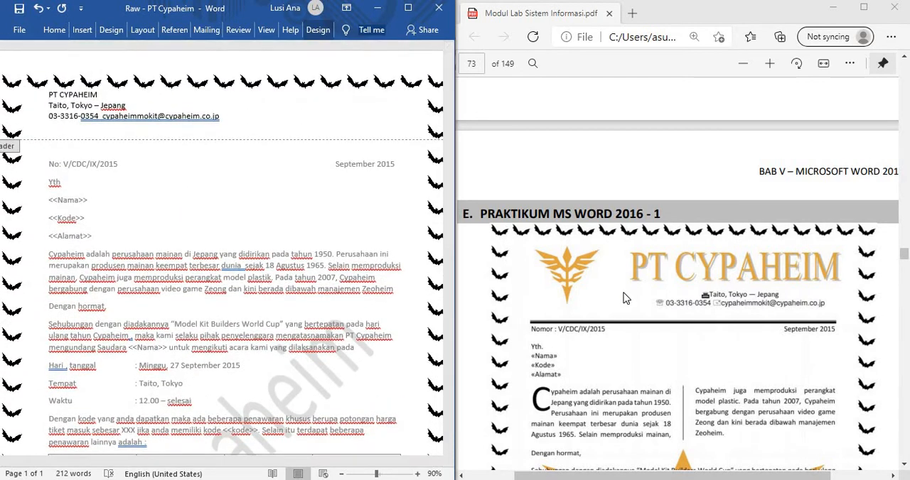
scroll(623, 299, down, 10)
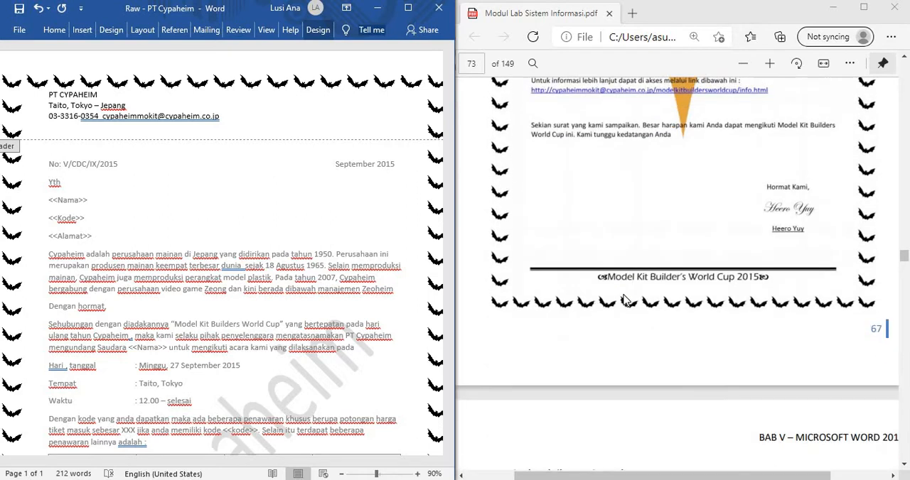
scroll(623, 302, down, 3)
scroll(604, 306, up, 10)
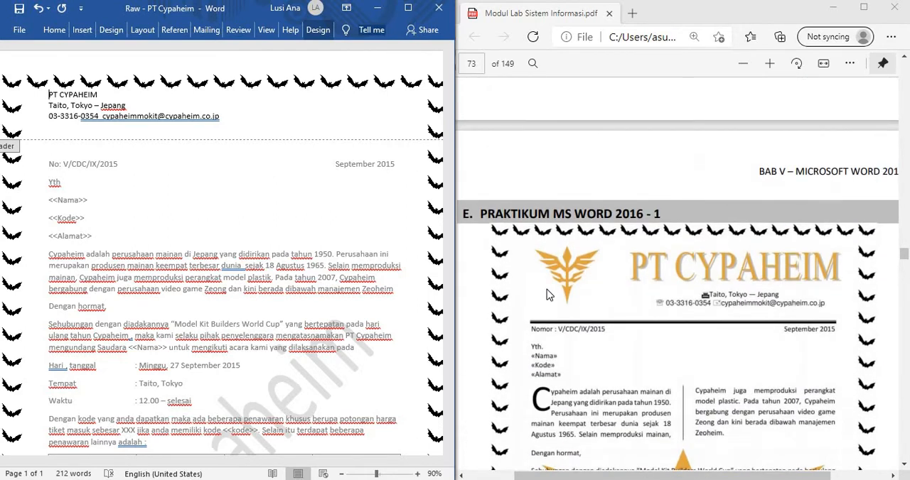
scroll(546, 289, down, 1)
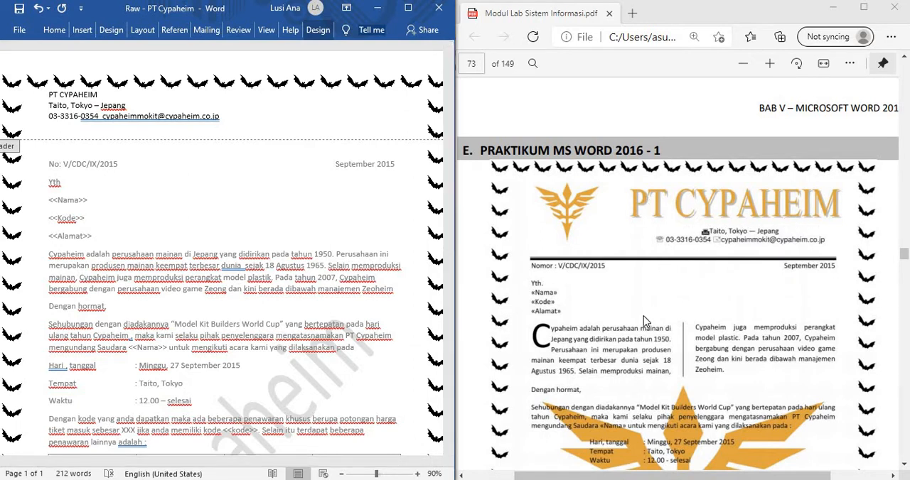
scroll(643, 321, down, 9)
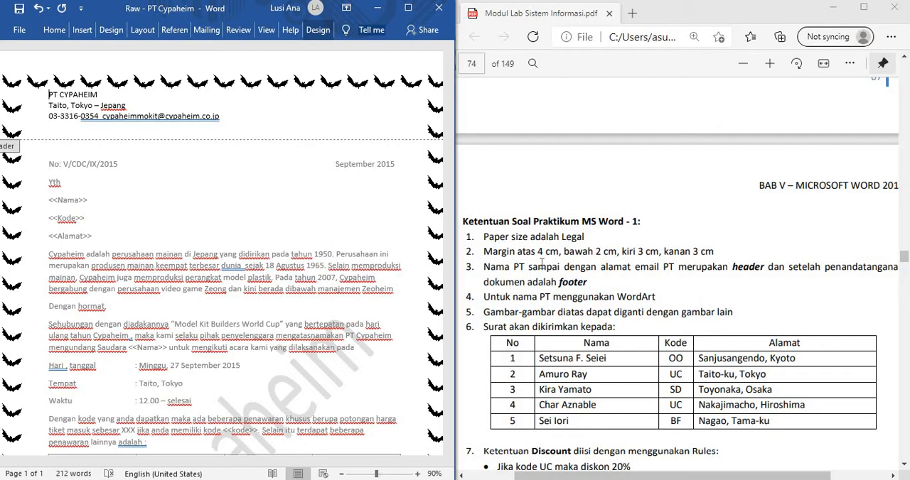
drag(639, 476, 648, 478)
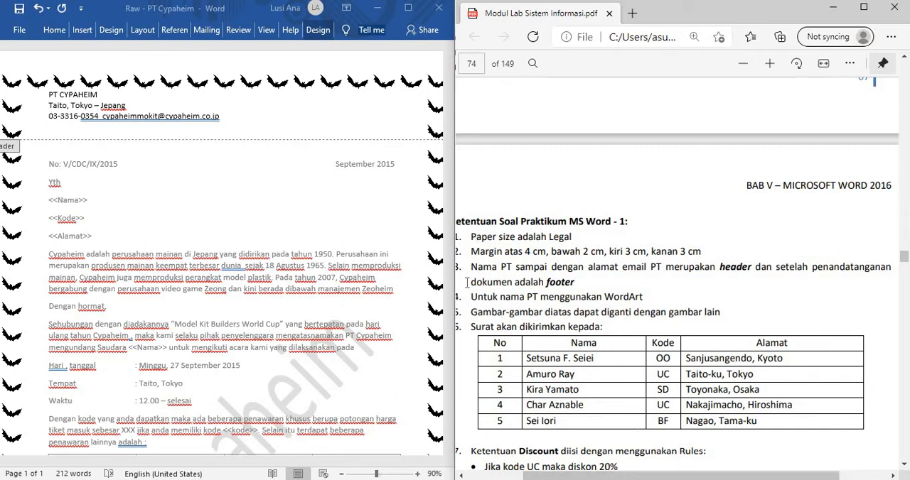
click(49, 95)
drag(66, 96, 104, 97)
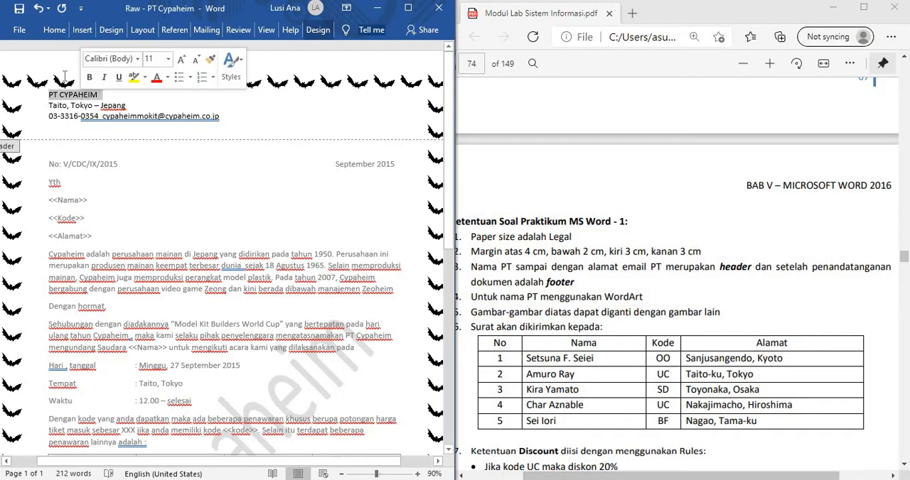
click(54, 30)
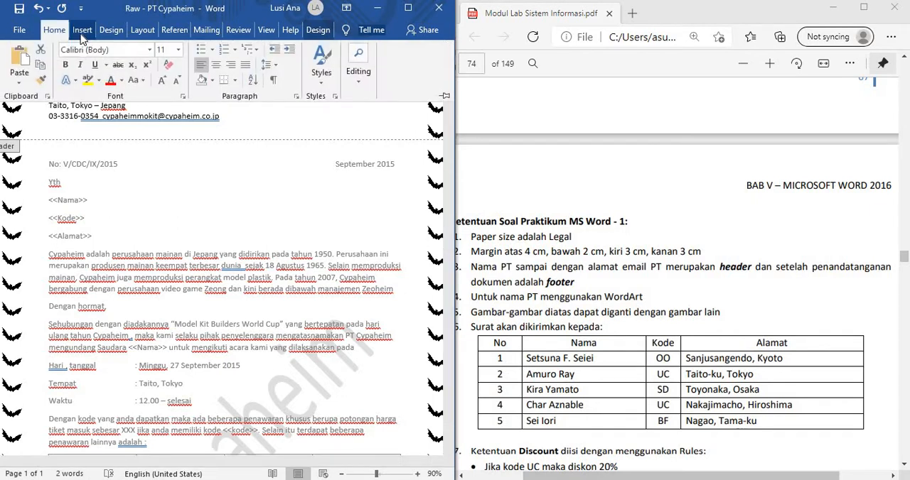
click(407, 8)
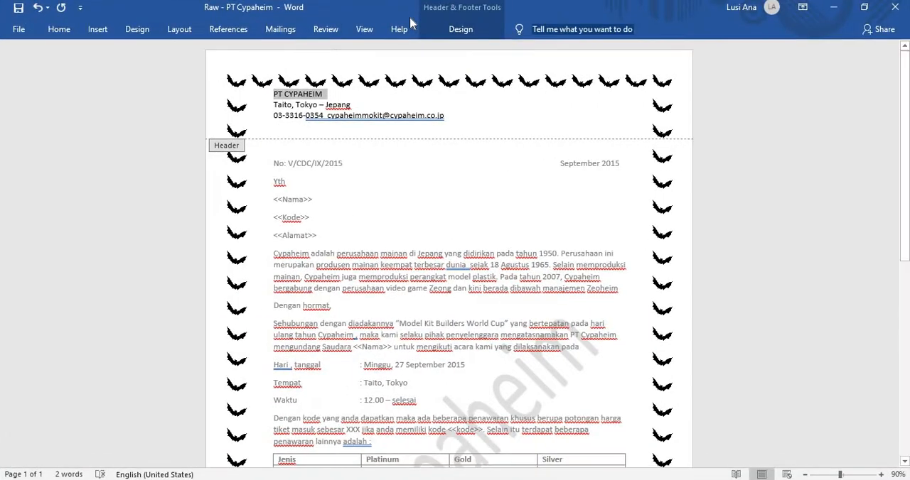
click(77, 31)
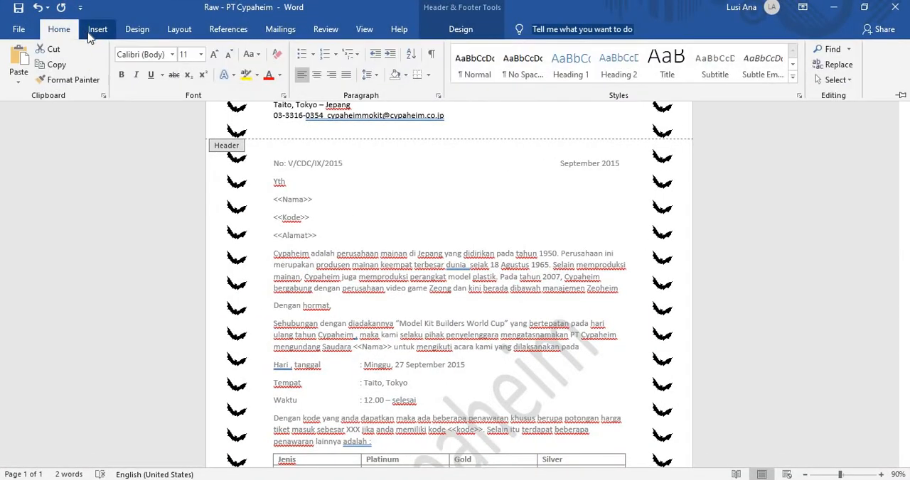
click(97, 30)
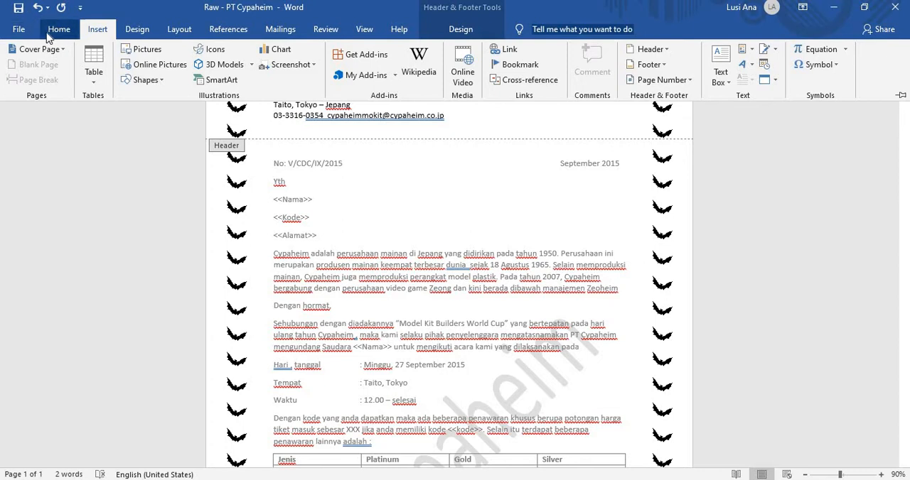
click(57, 32)
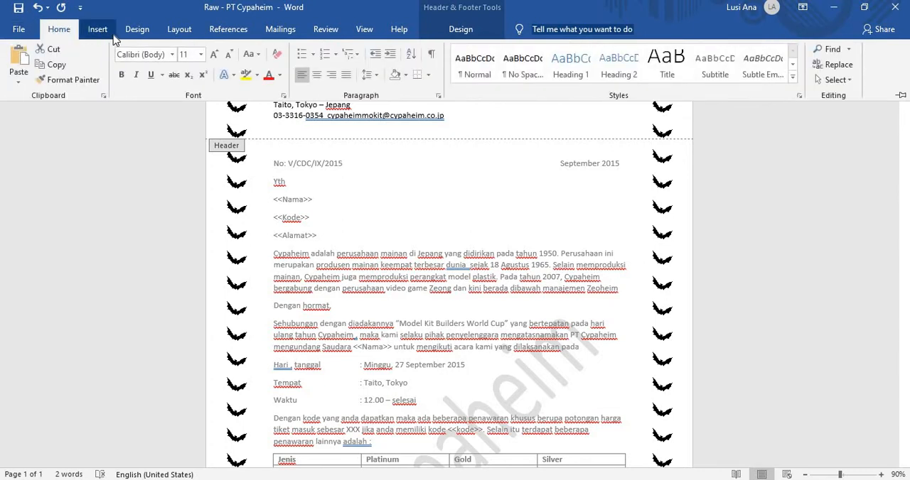
click(137, 34)
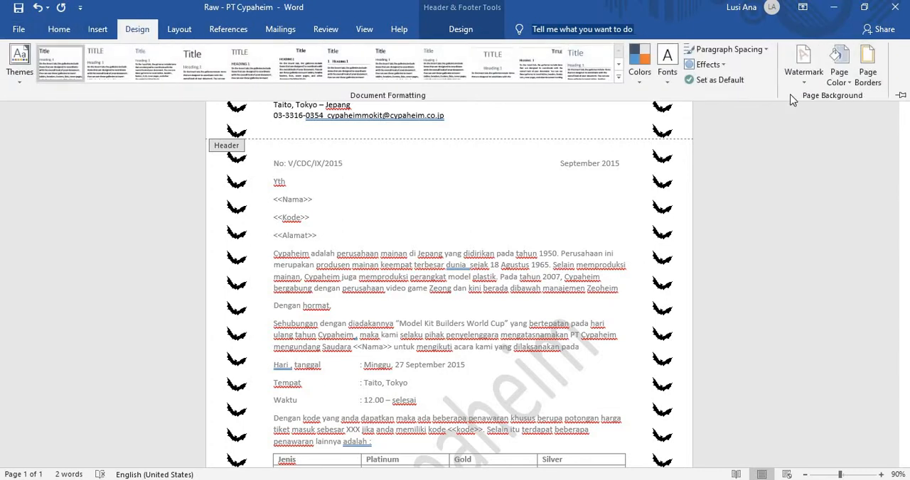
click(199, 37)
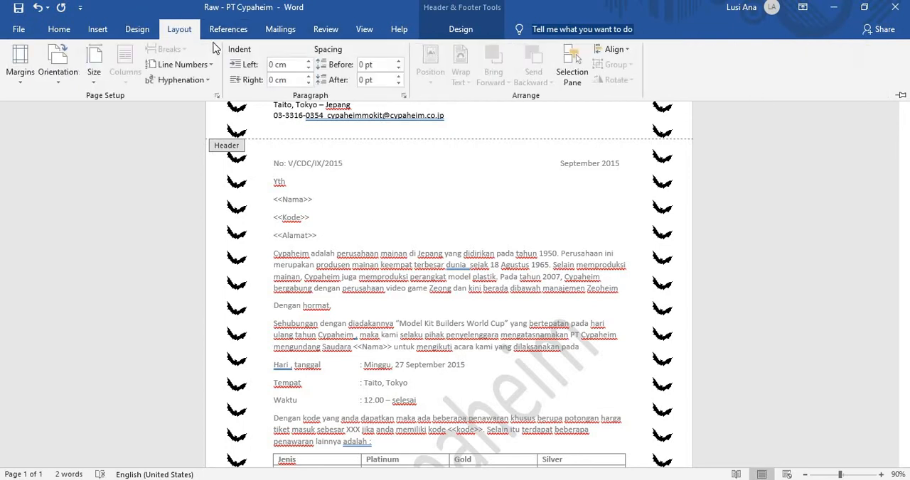
click(284, 31)
click(327, 32)
click(364, 32)
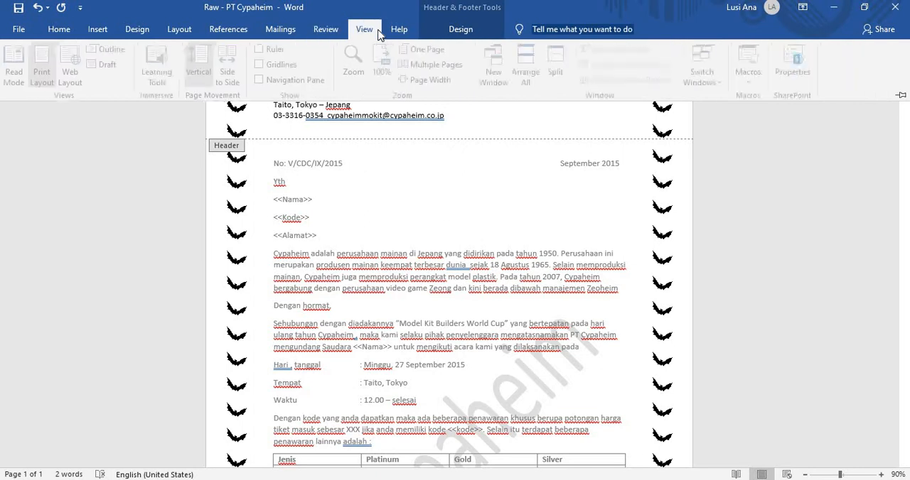
click(399, 30)
click(67, 31)
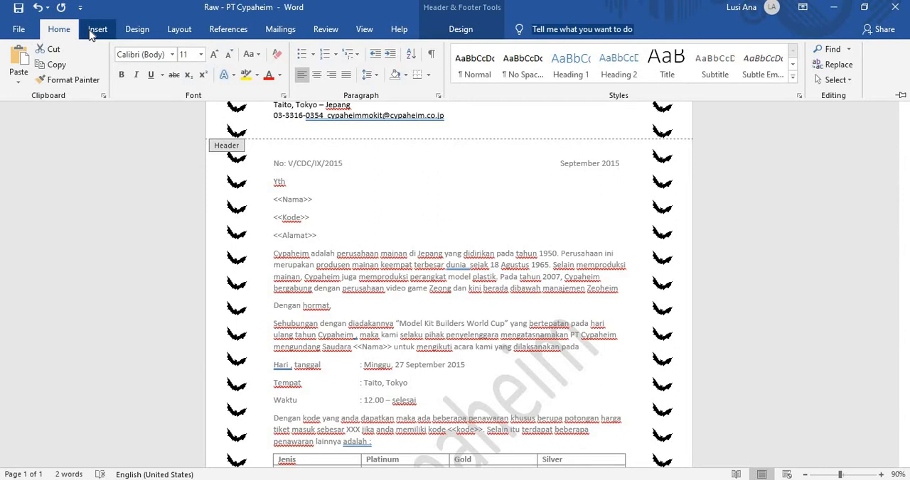
click(92, 33)
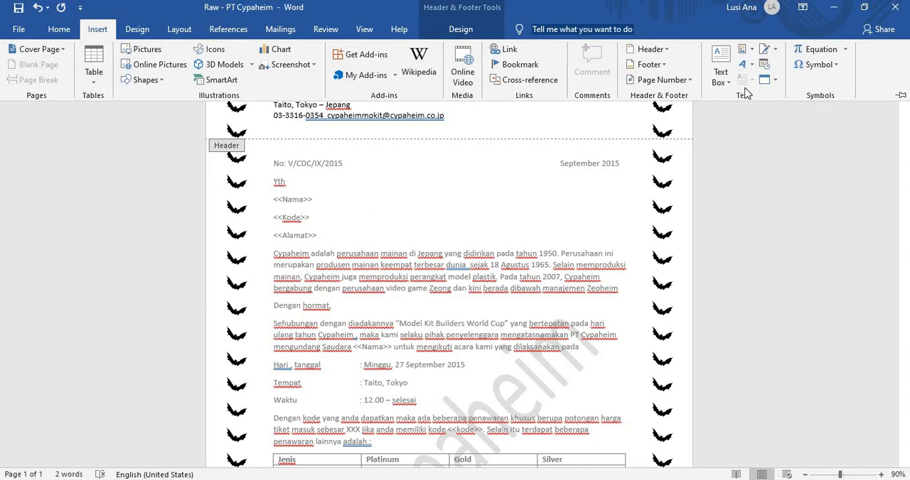
click(752, 64)
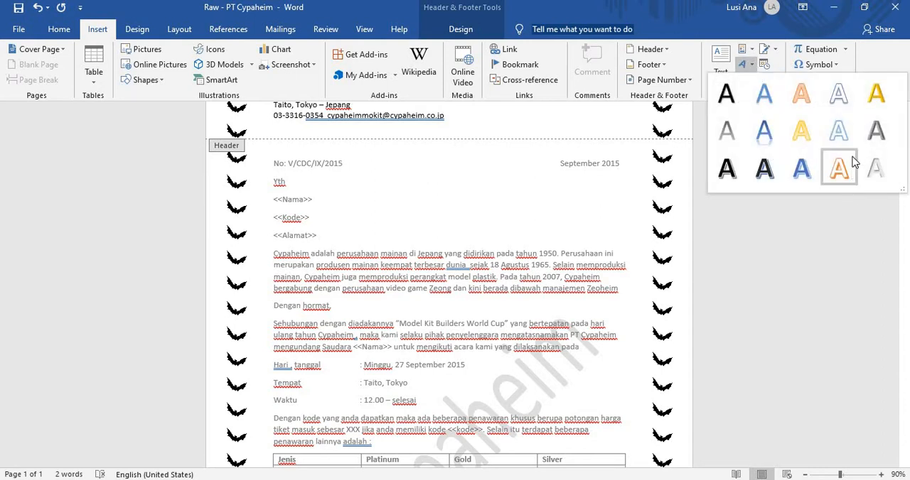
scroll(409, 297, down, 1)
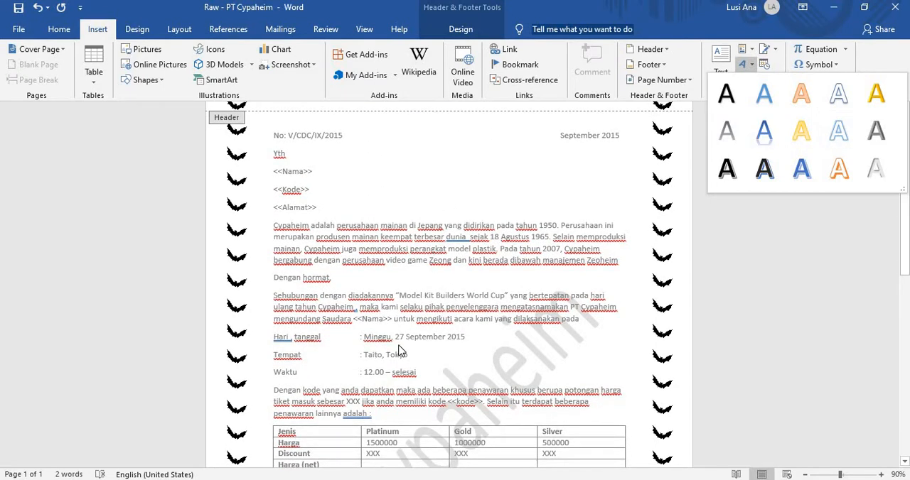
click(338, 193)
click(337, 193)
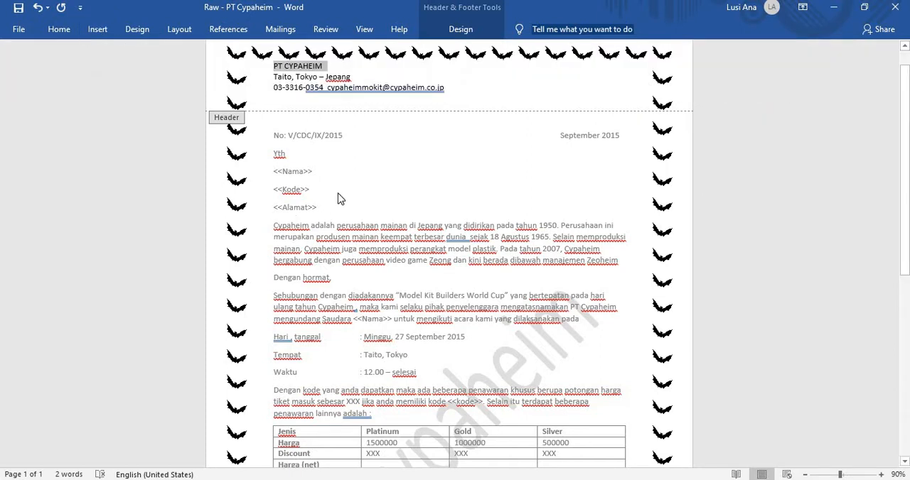
double_click(337, 189)
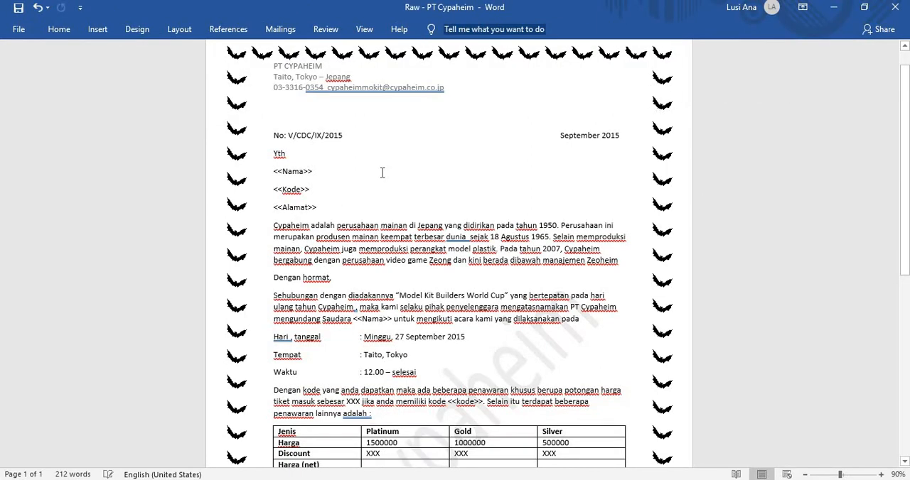
Step: Place the letter side by side with the PDF module and return to the sample letter's PT CYPAHEIM letterhead
key(super+Left)
click(762, 286)
scroll(761, 286, up, 5)
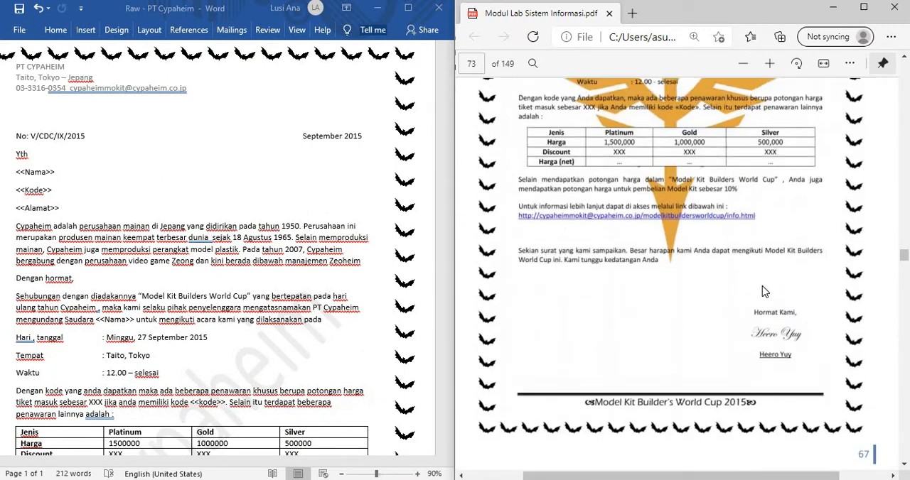
scroll(761, 286, up, 5)
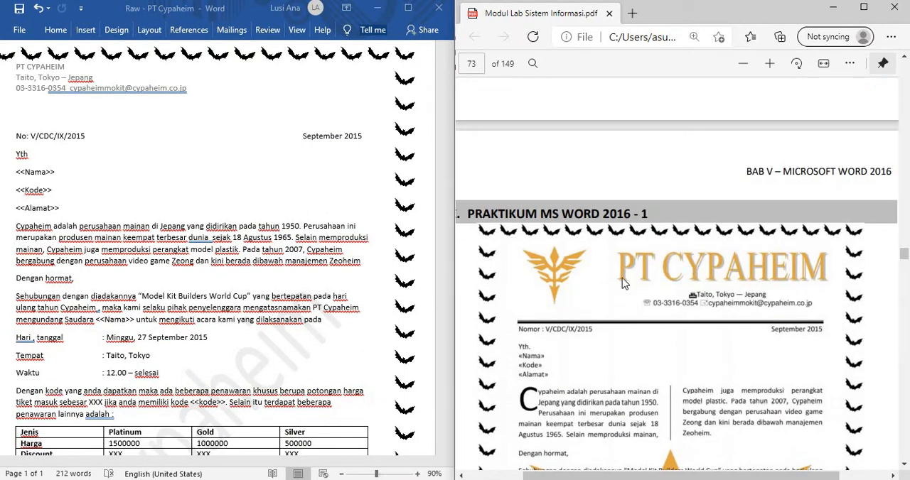
Step: Convert the header's PT CYPAHEIM company name to WordArt in the Fill: Gold, Accent color 4; Soft Bevel style
click(60, 97)
scroll(60, 97, up, 2)
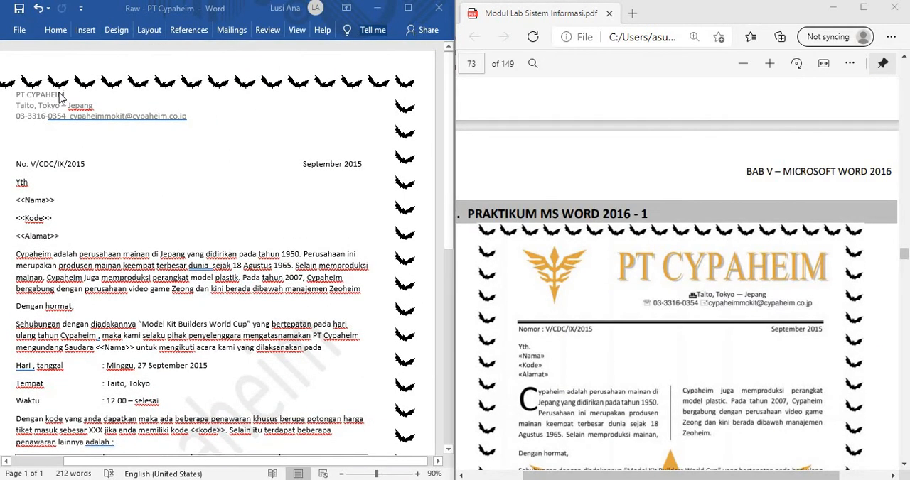
double_click(60, 97)
triple_click(60, 97)
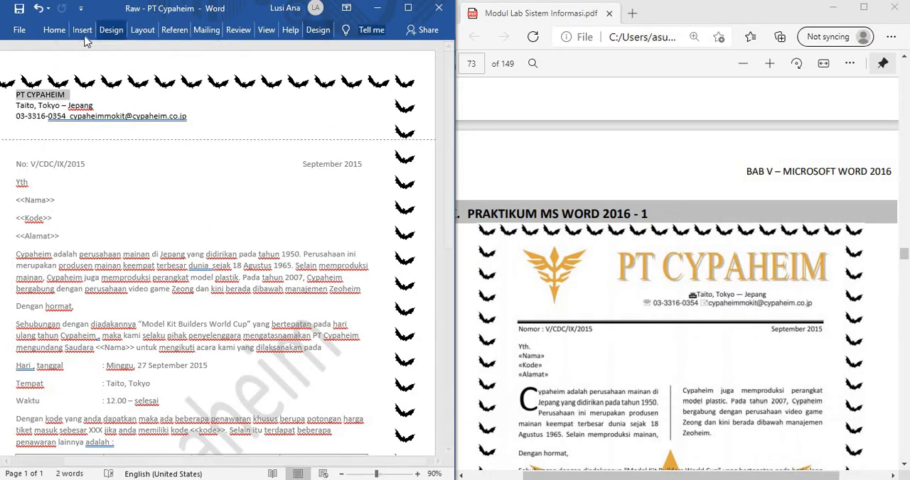
click(83, 31)
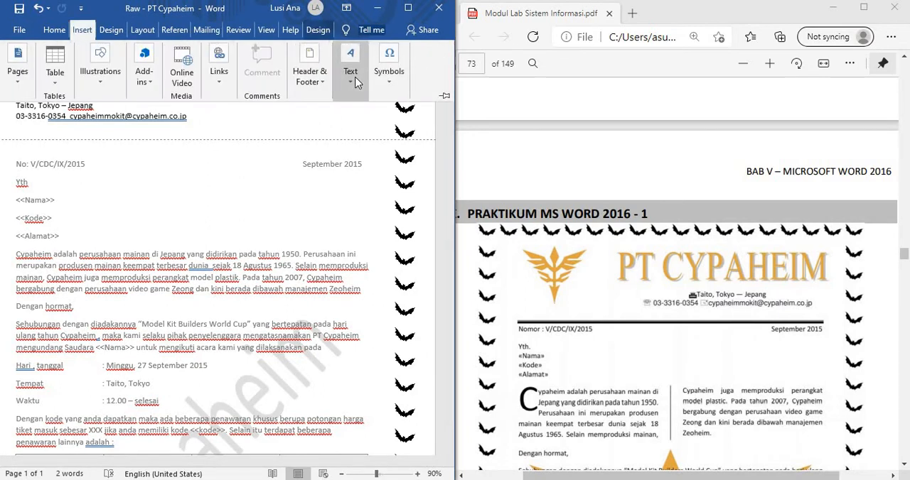
click(356, 83)
click(410, 135)
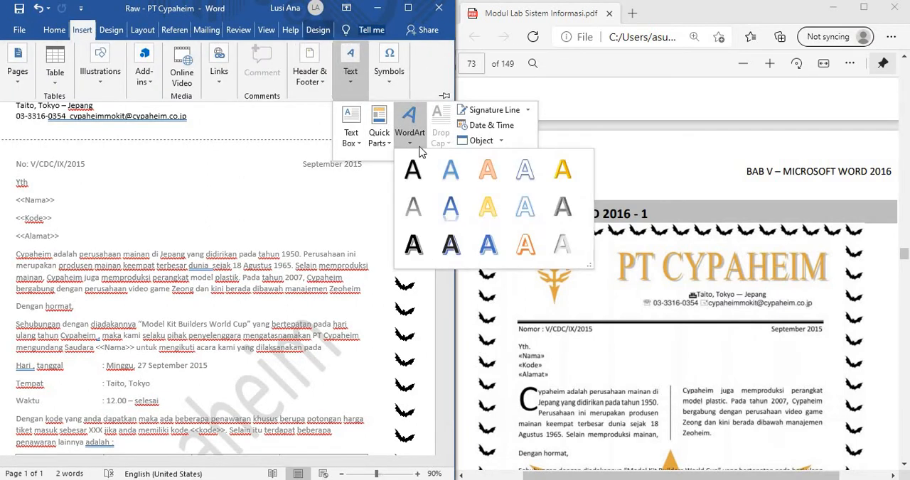
click(561, 173)
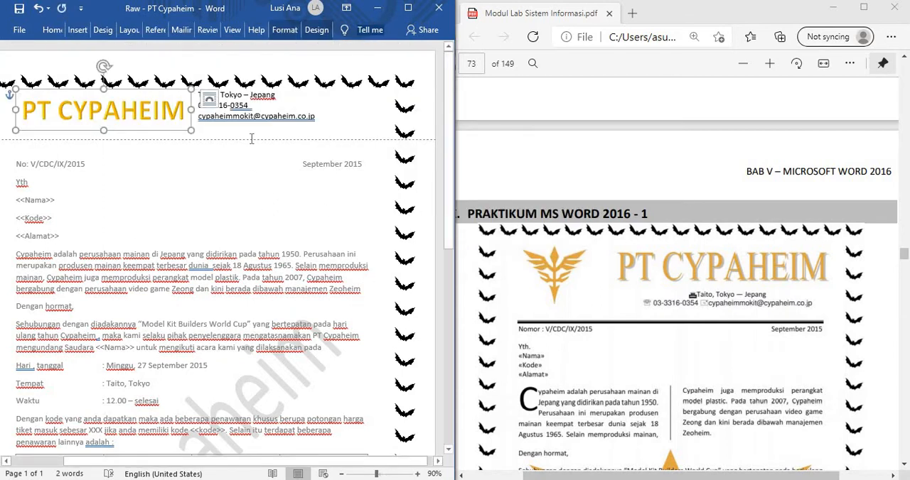
Step: Insert three blank lines before the header's address line and move the PT CYPAHEIM WordArt to the upper right of the header
click(230, 134)
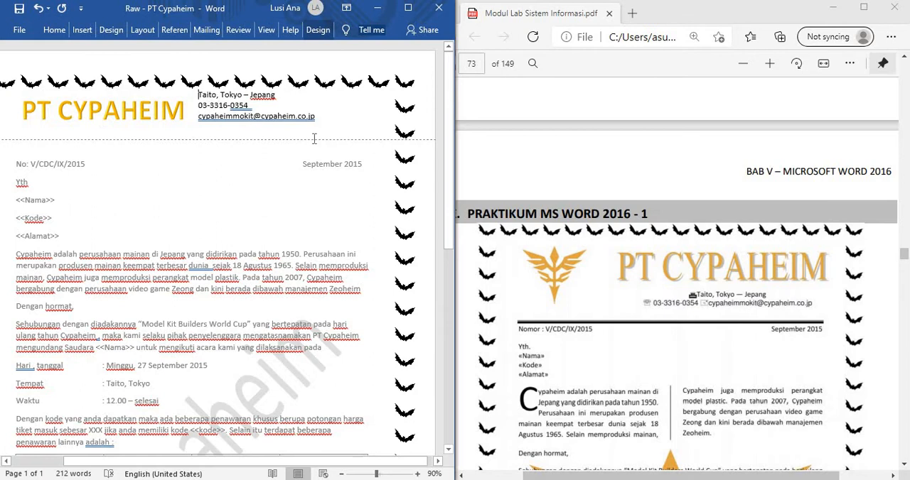
key(Return)
key(Return)
key(Return)
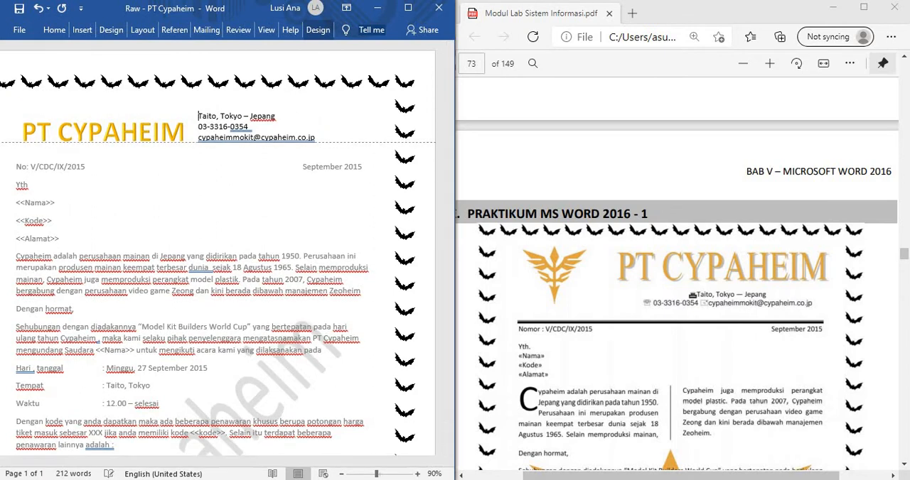
click(181, 143)
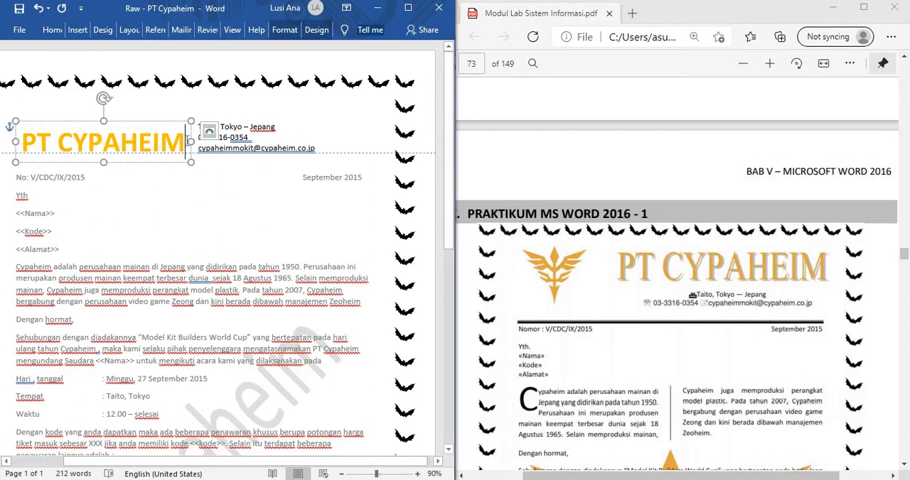
drag(184, 116, 339, 81)
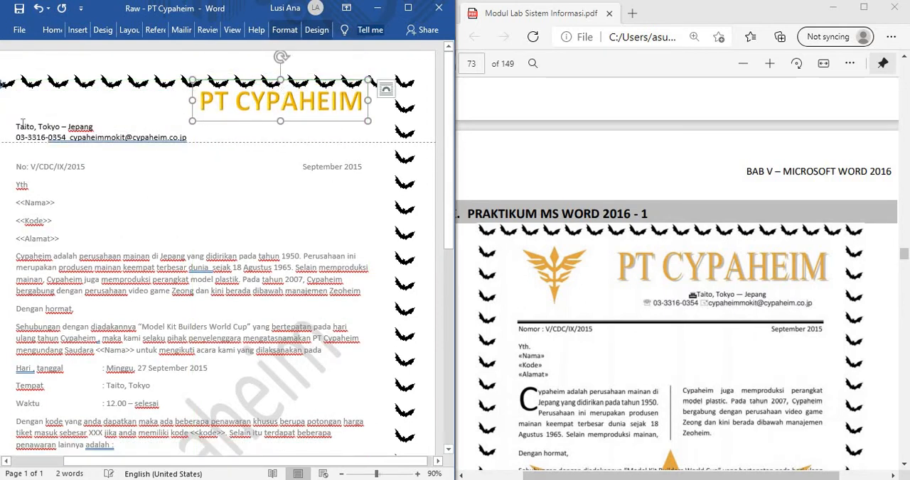
Step: Right-align the address and contact lines beneath the PT CYPAHEIM WordArt
click(3, 131)
click(132, 137)
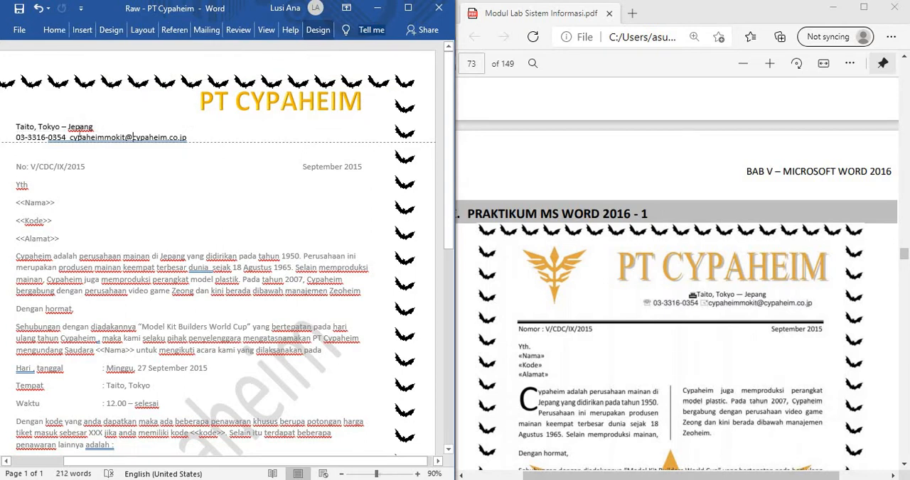
drag(27, 128, 190, 138)
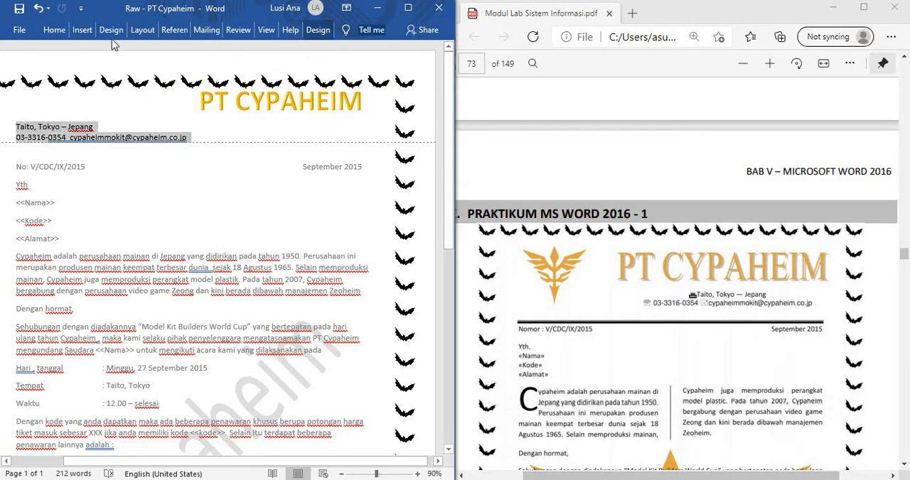
click(75, 31)
click(55, 31)
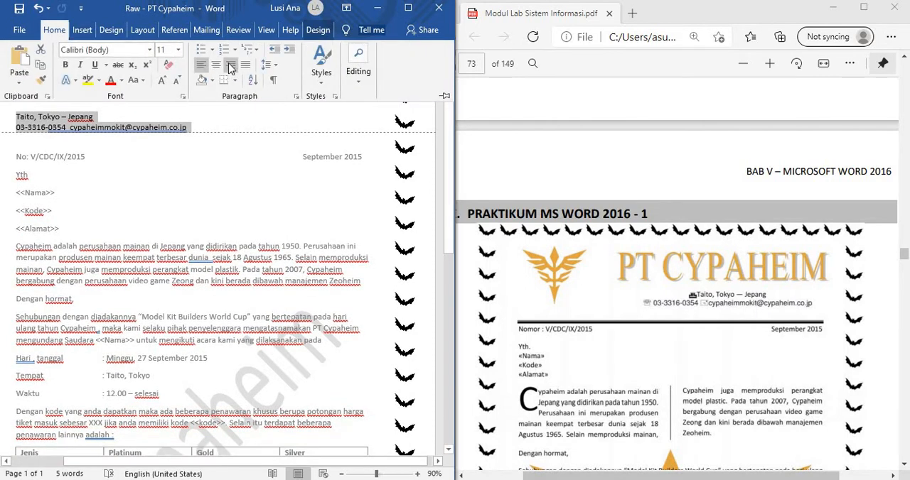
click(230, 66)
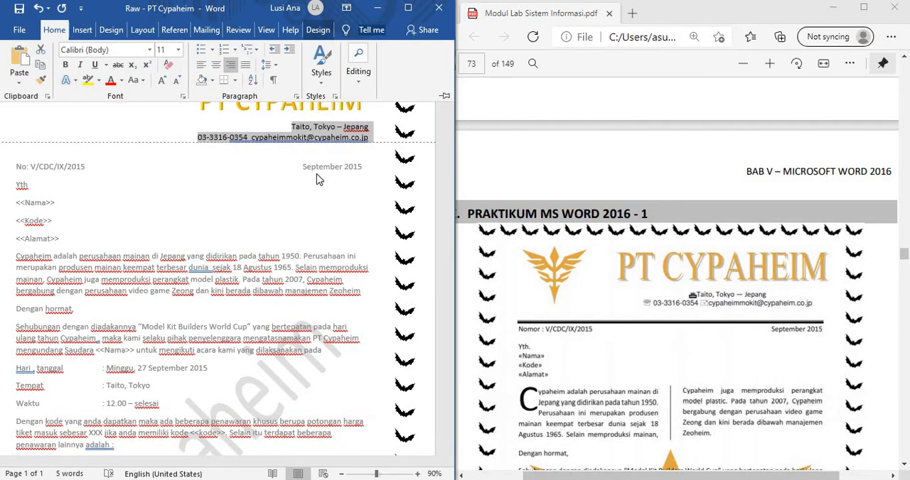
Step: Center the header's address line above the contact line, comparing centered and right alignment
click(368, 129)
click(369, 128)
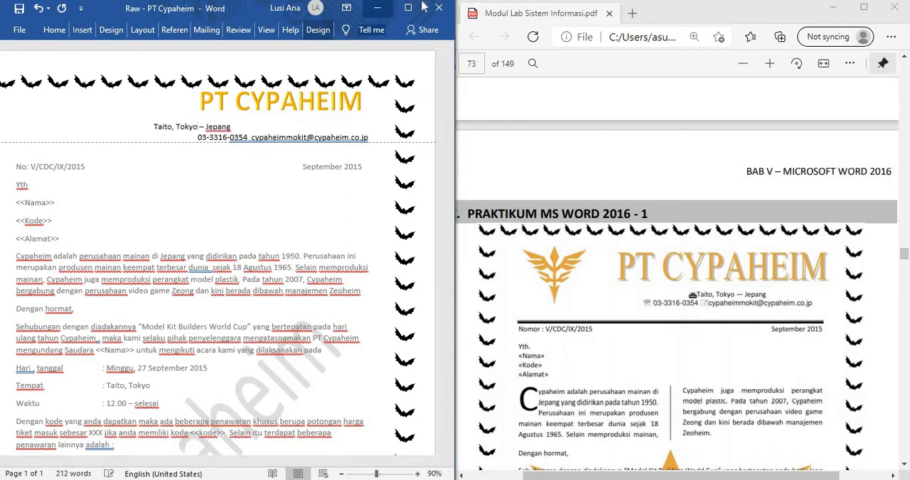
key(ctrl+e)
key(ctrl+r)
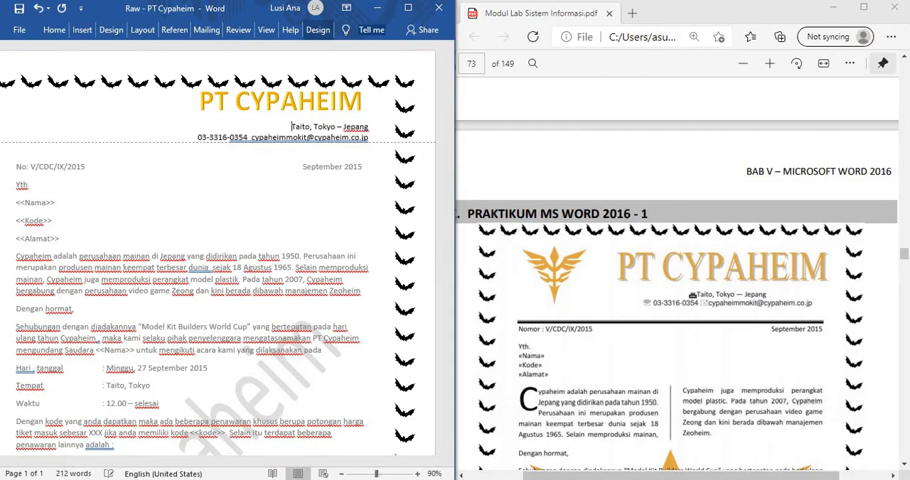
key(ctrl+e)
key(ctrl+r)
key(ctrl+e)
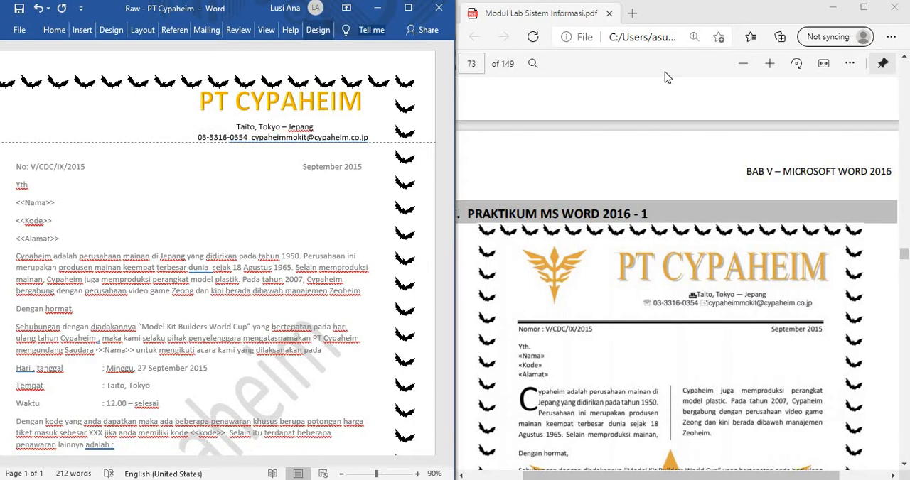
Step: Add a blank line below the header's contact line and move the PT CYPAHEIM WordArt slightly lower
click(388, 134)
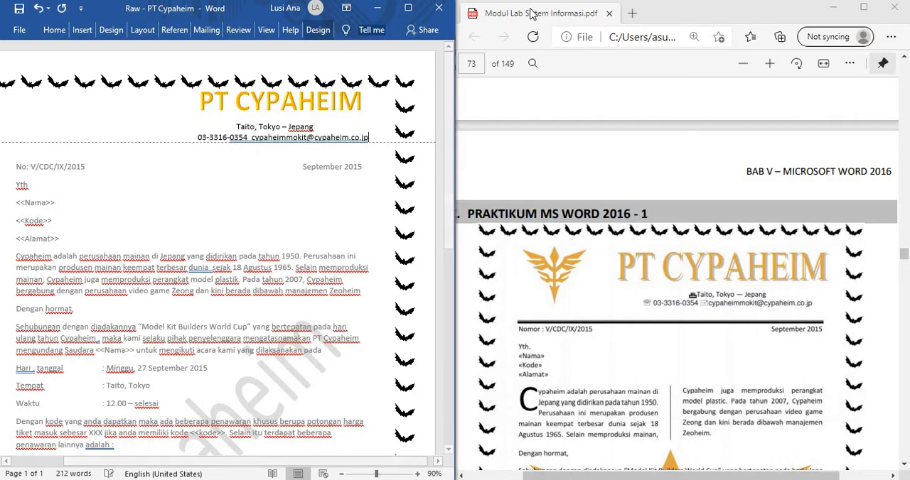
key(Return)
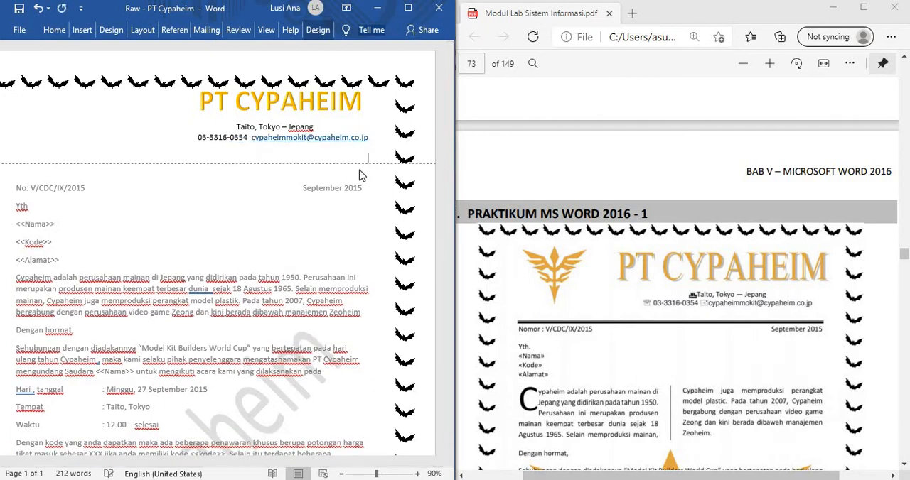
click(343, 105)
drag(349, 125, 350, 131)
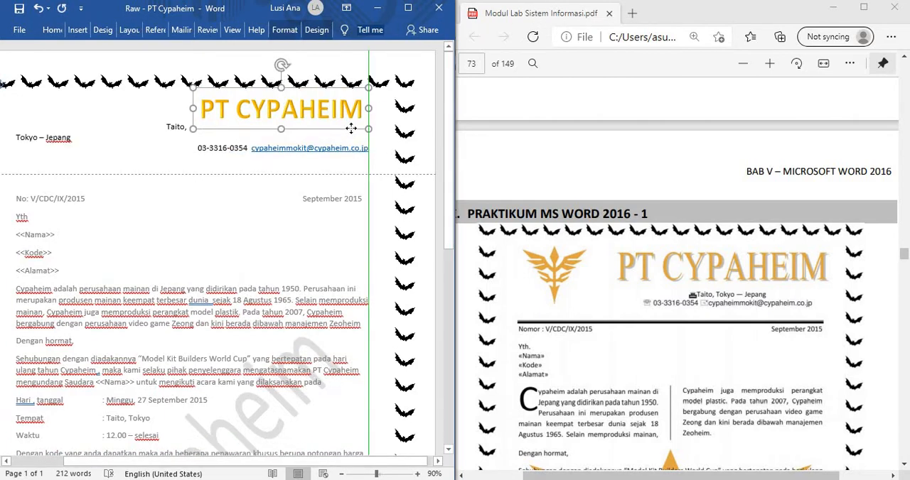
Step: Put the address line back on a single line and indent it to sit centered above the contact line
click(165, 128)
key(Return)
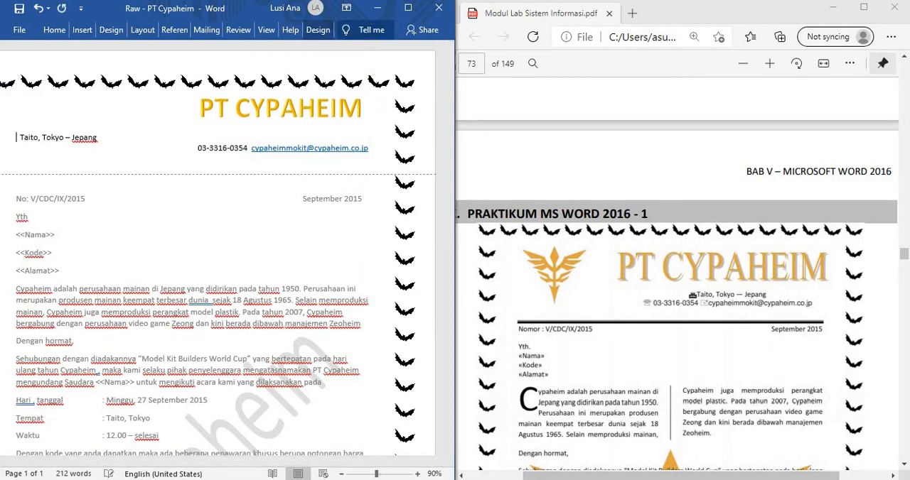
key(Tab)
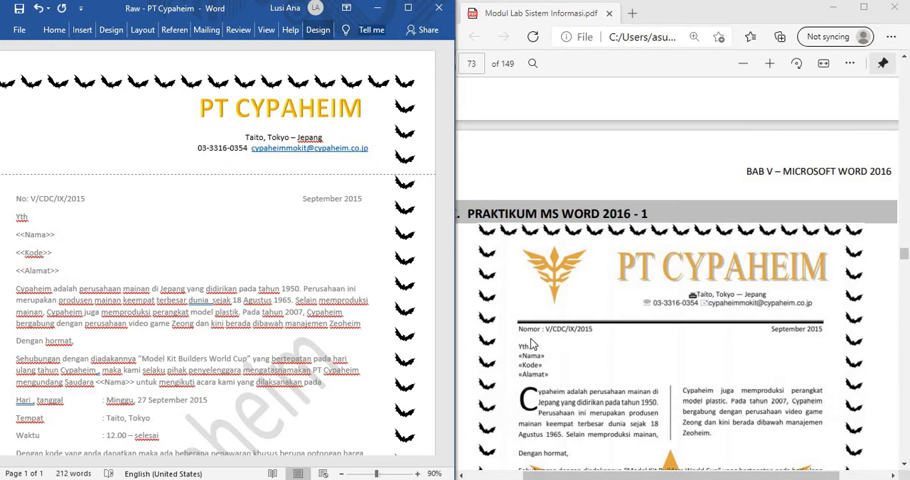
Step: Set the PT CYPAHEIM WordArt text to font size 48
click(198, 115)
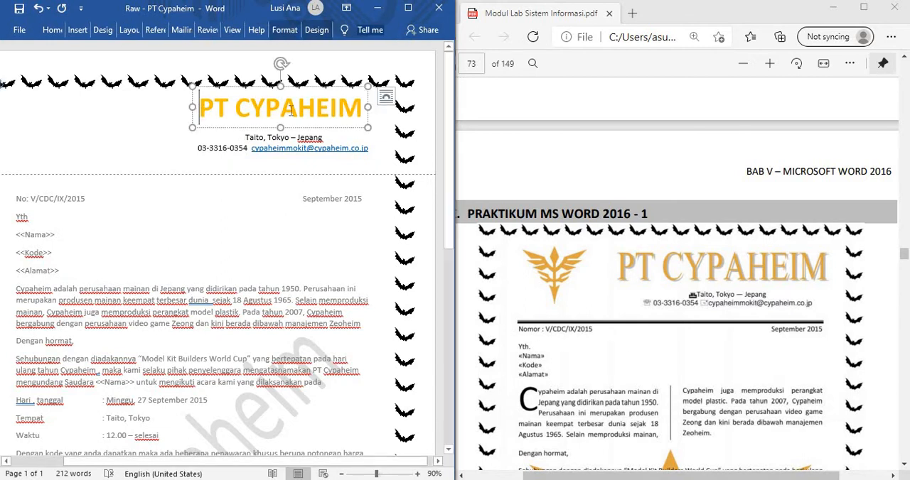
drag(200, 110, 366, 108)
click(52, 29)
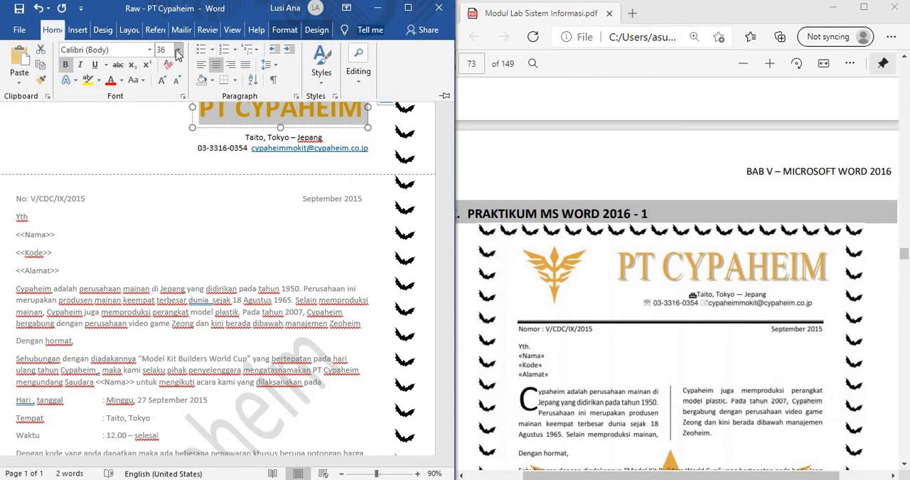
click(178, 49)
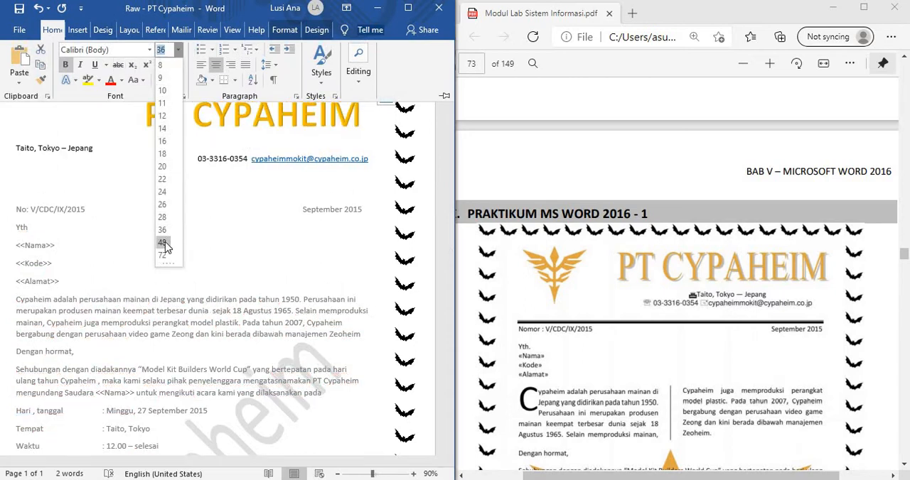
click(165, 241)
Step: Indent the address line with tabs so it sits centered beneath the enlarged PT CYPAHEIM WordArt
click(12, 149)
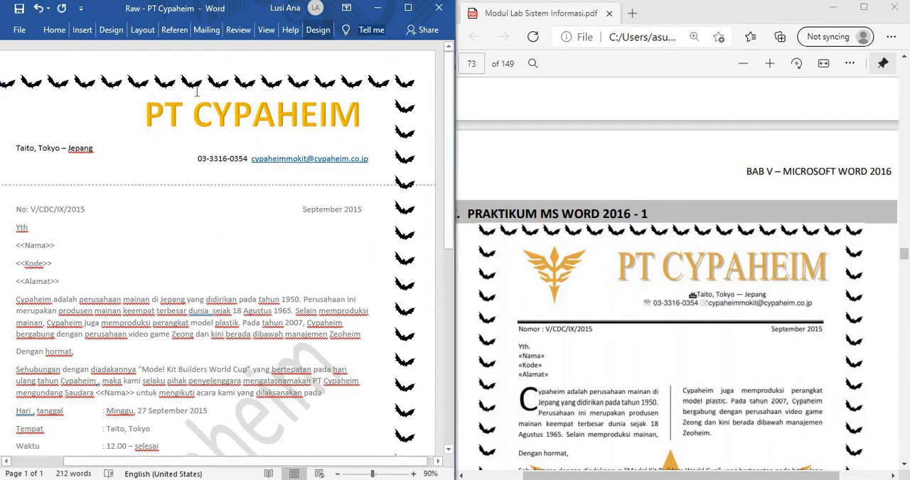
key(Tab)
key(Tab)
key(Tab)
key(Tab)
key(Tab)
key(Tab)
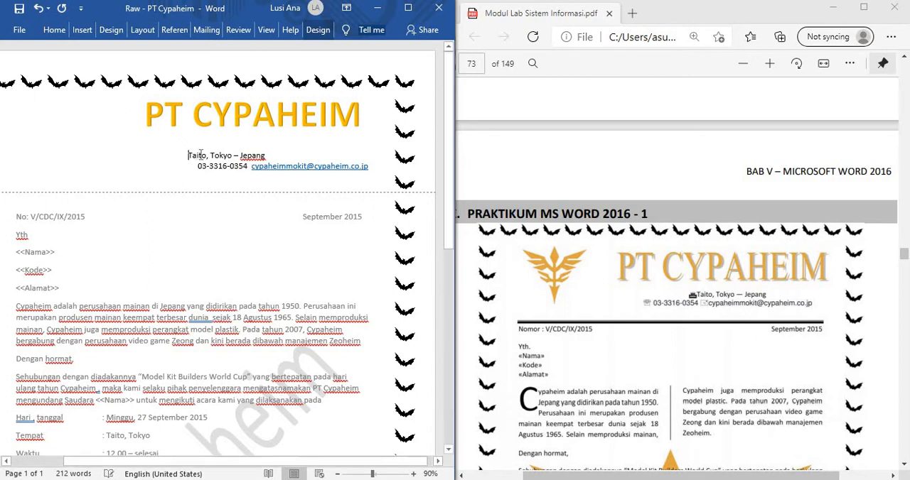
key(Tab)
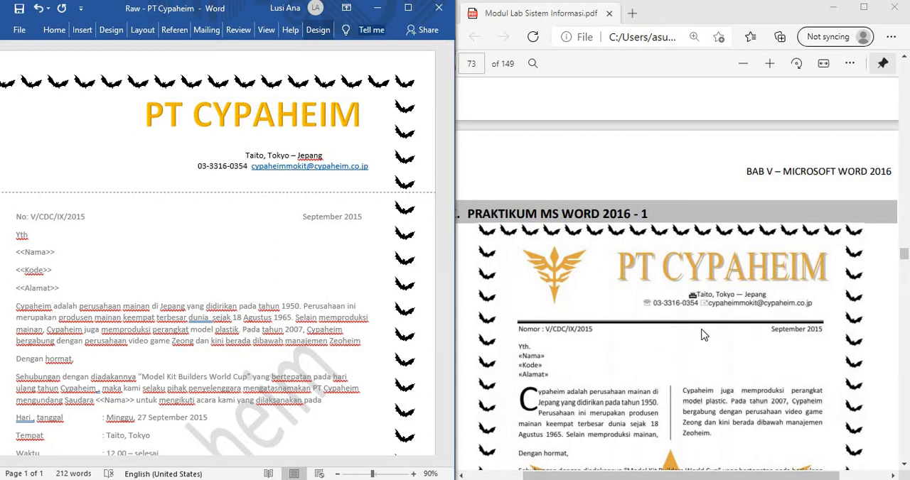
Step: Enlarge the PDF's sample letter and examine the symbols in its letterhead contact lines
scroll(703, 334, down, 1)
scroll(815, 439, down, 2)
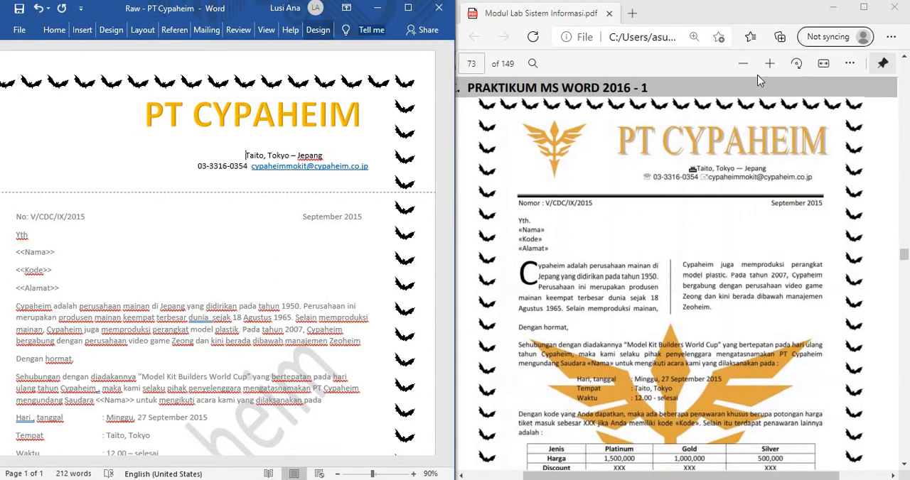
click(770, 64)
click(770, 64)
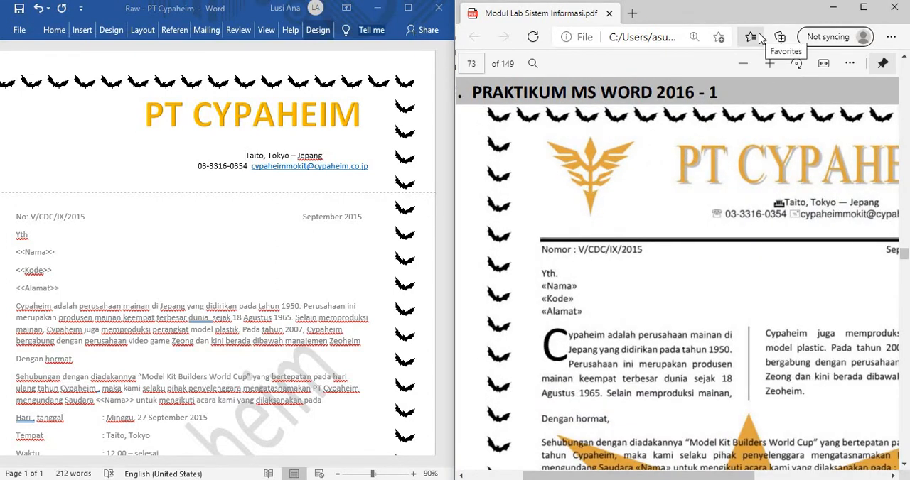
drag(760, 475, 798, 474)
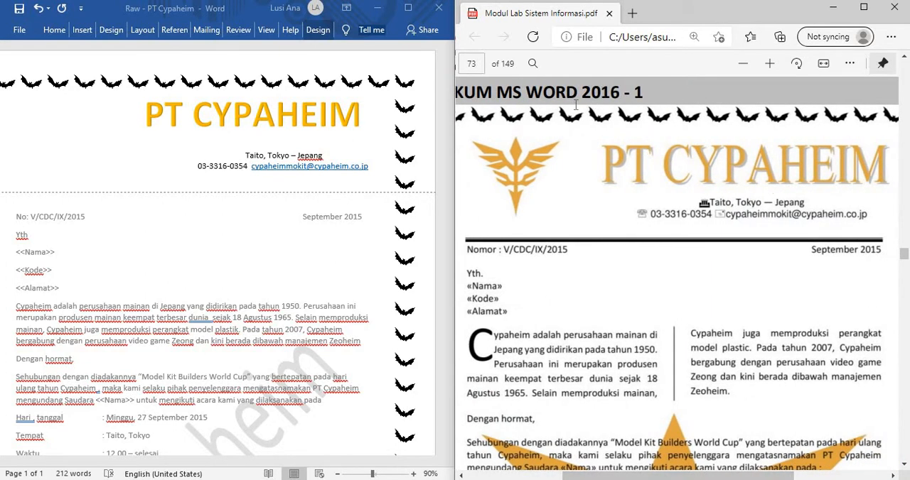
Step: Open the full symbol set for the header's address line and browse Wingdings, Wingdings 2 and Wingdings 3 for a building icon
click(83, 30)
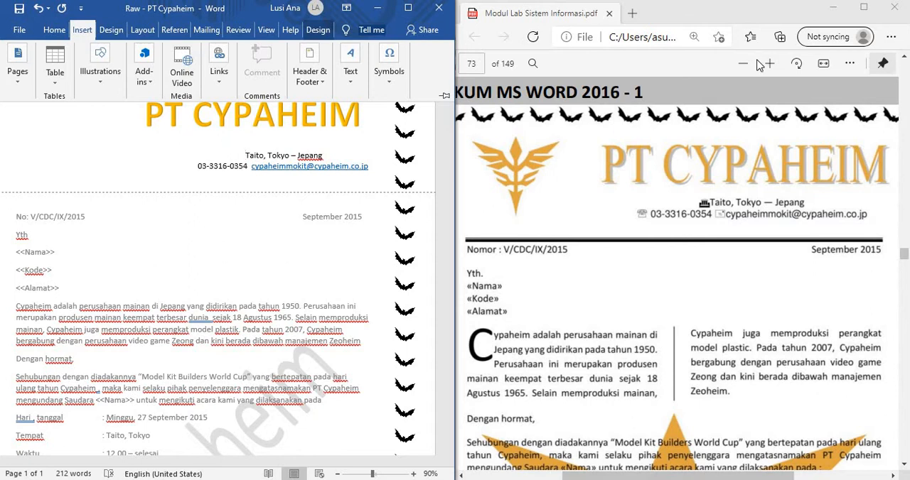
click(396, 82)
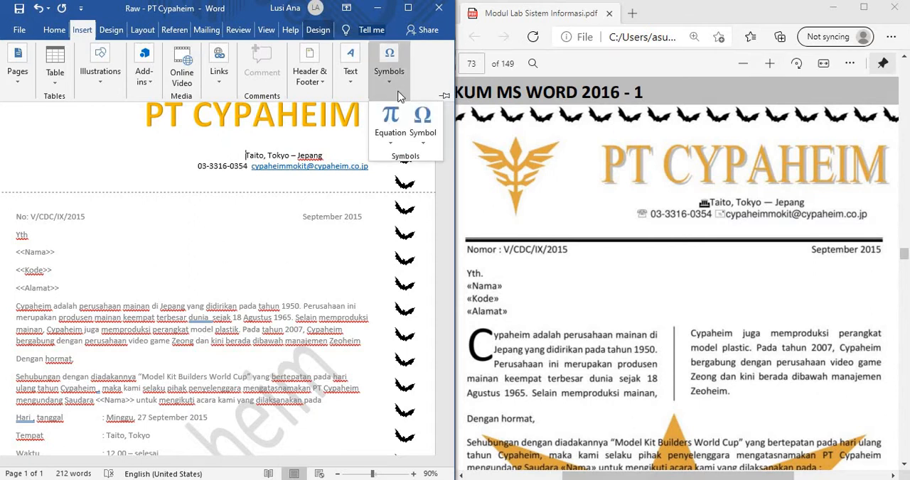
click(434, 146)
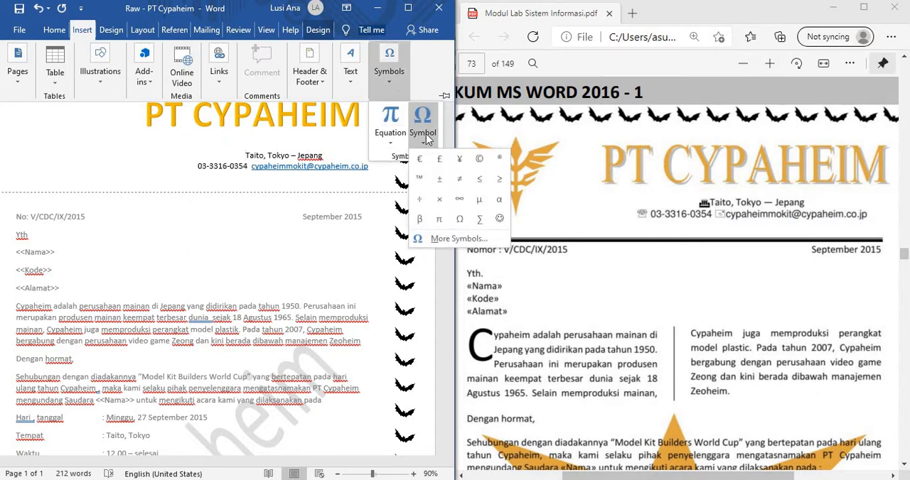
click(449, 242)
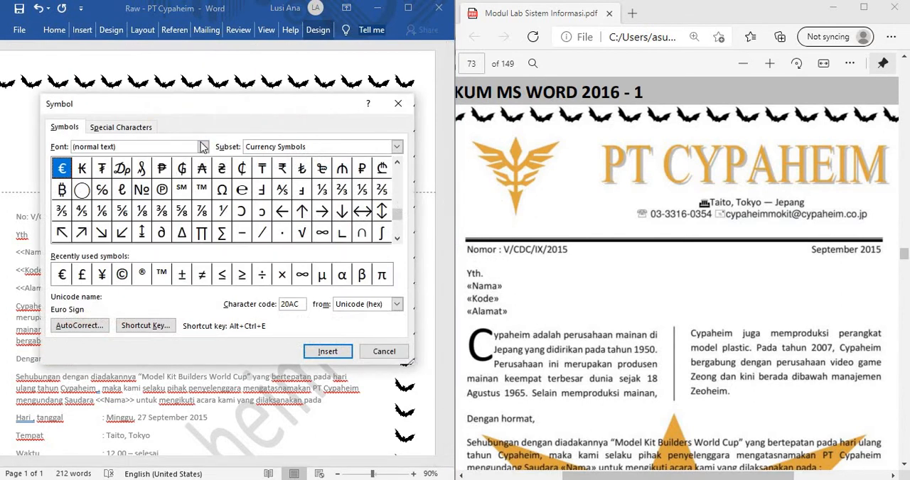
click(203, 147)
scroll(178, 201, down, 20)
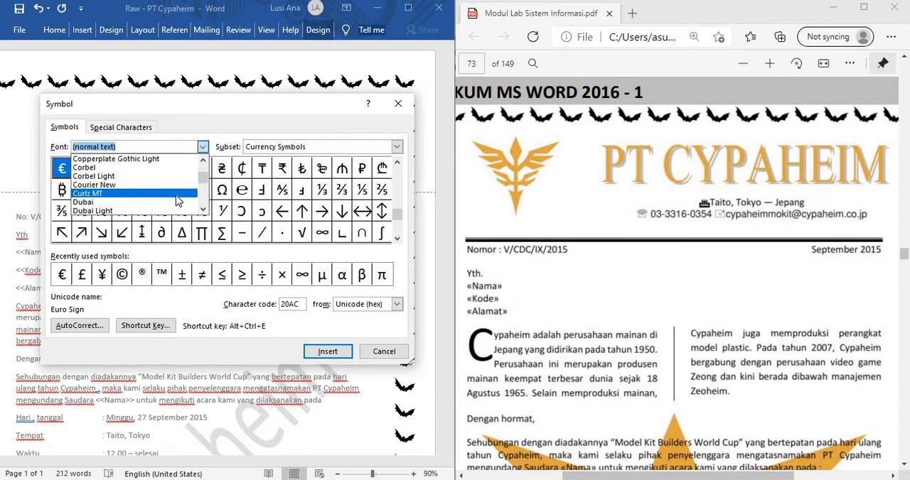
scroll(179, 193, down, 20)
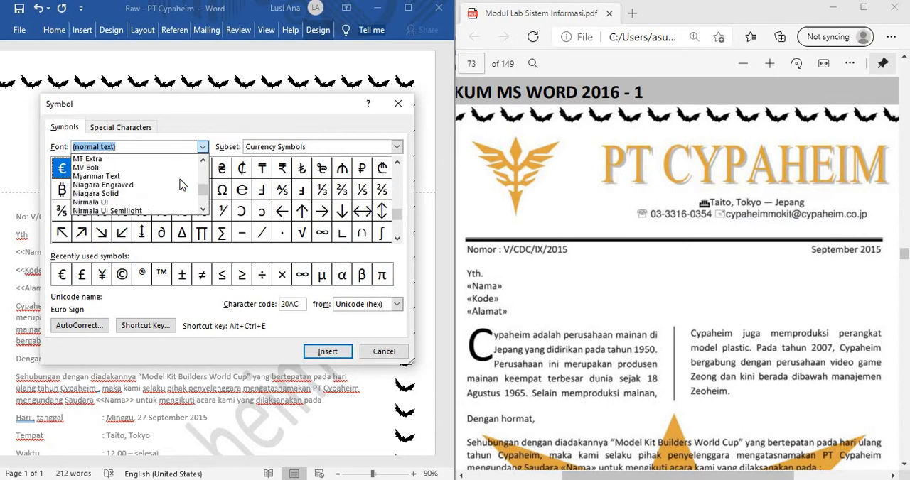
scroll(181, 185, down, 15)
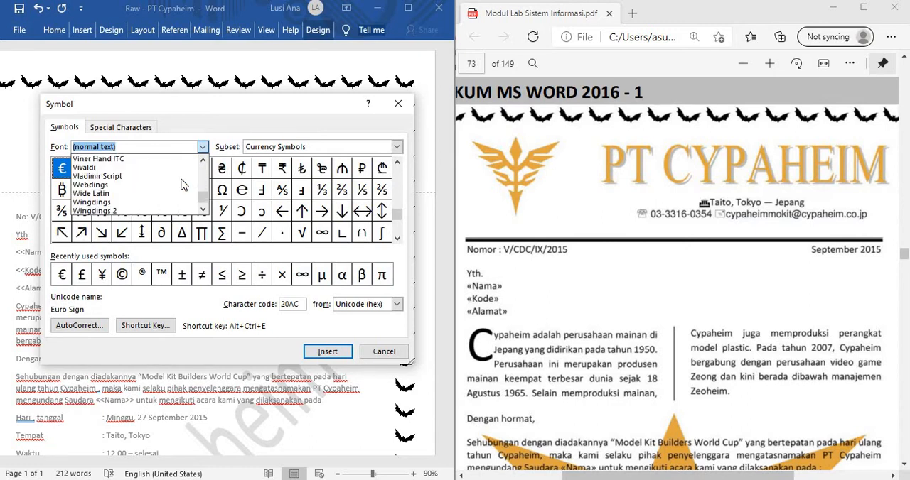
click(135, 175)
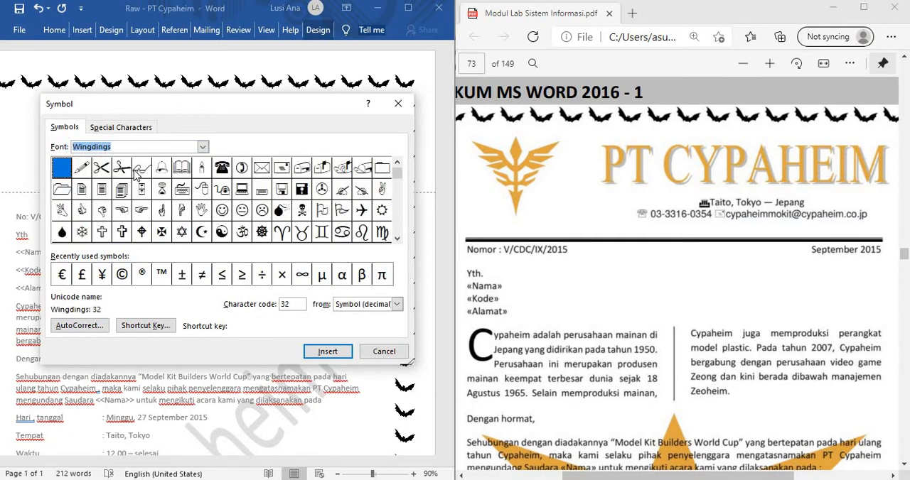
click(203, 148)
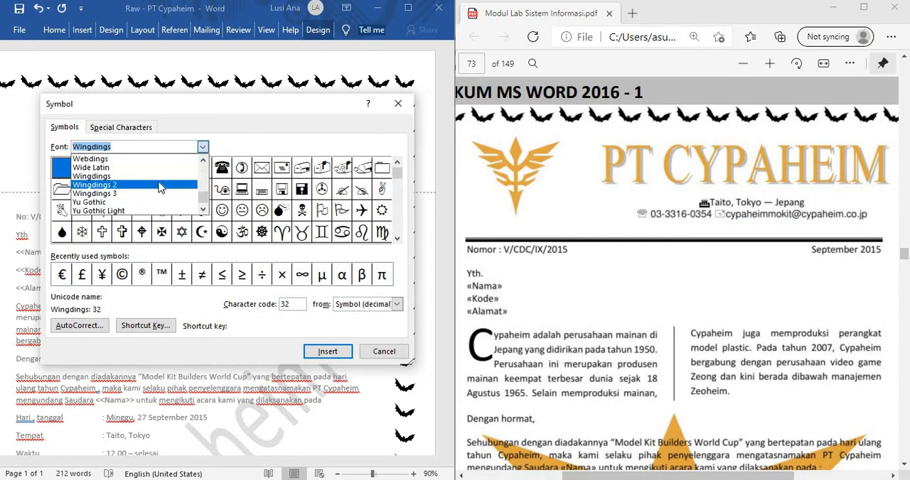
click(171, 185)
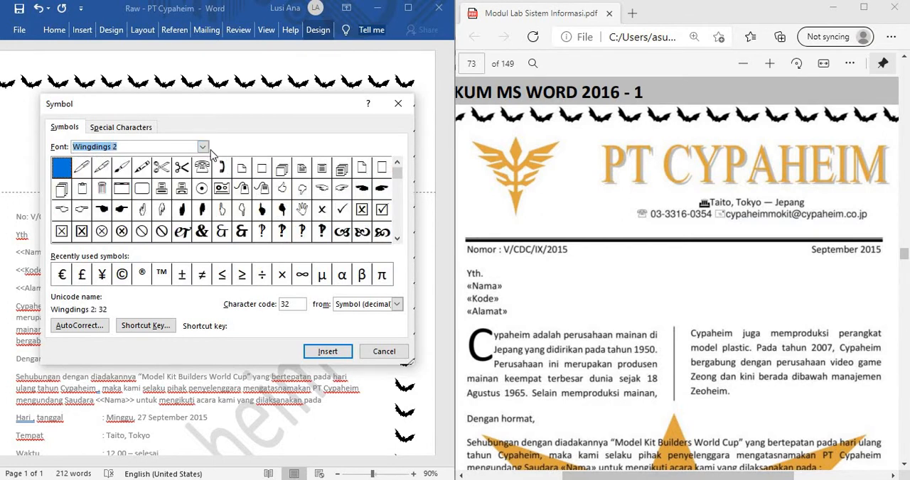
click(205, 148)
click(135, 194)
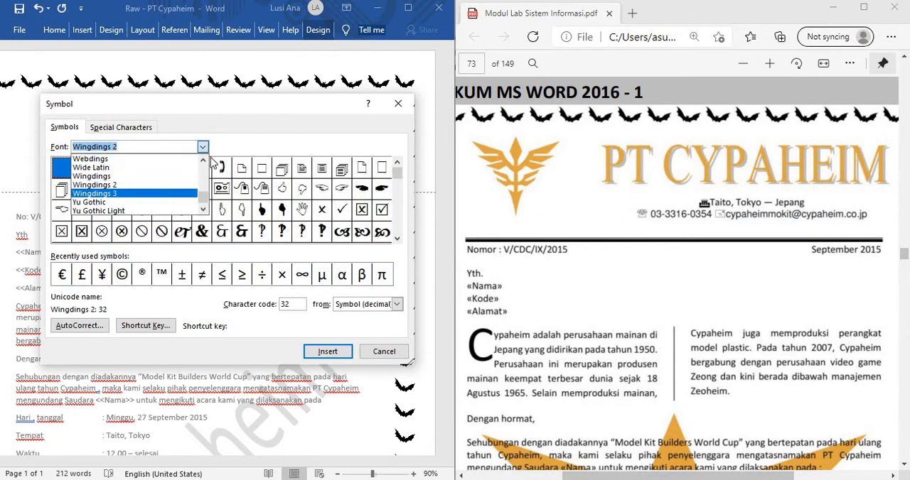
Step: Insert the Webdings building symbol with character code 71 at the start of the header's address line
click(204, 148)
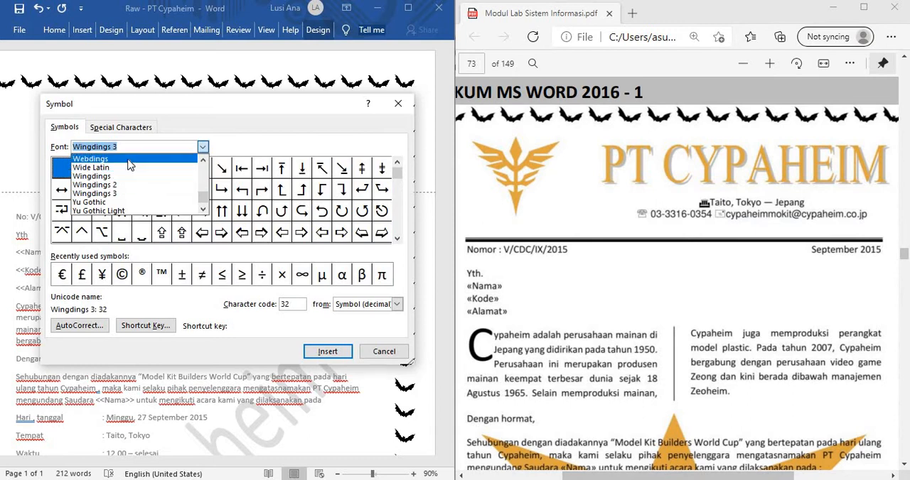
click(128, 157)
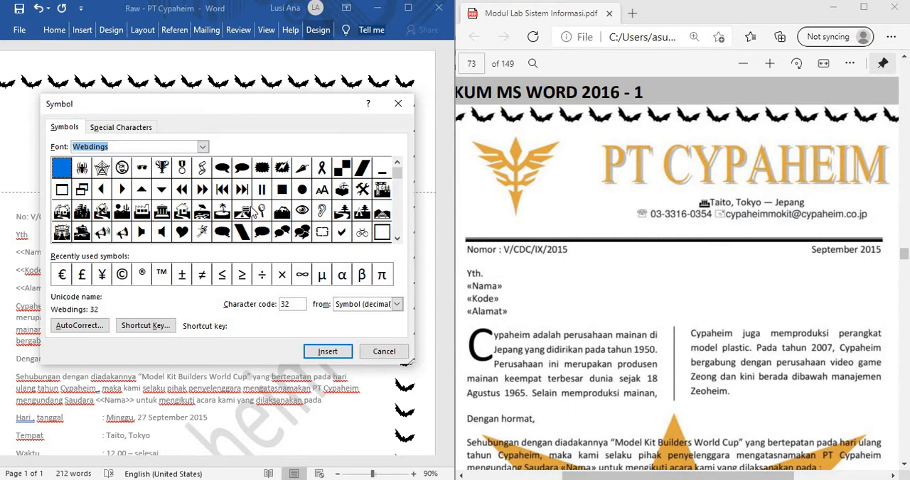
click(166, 216)
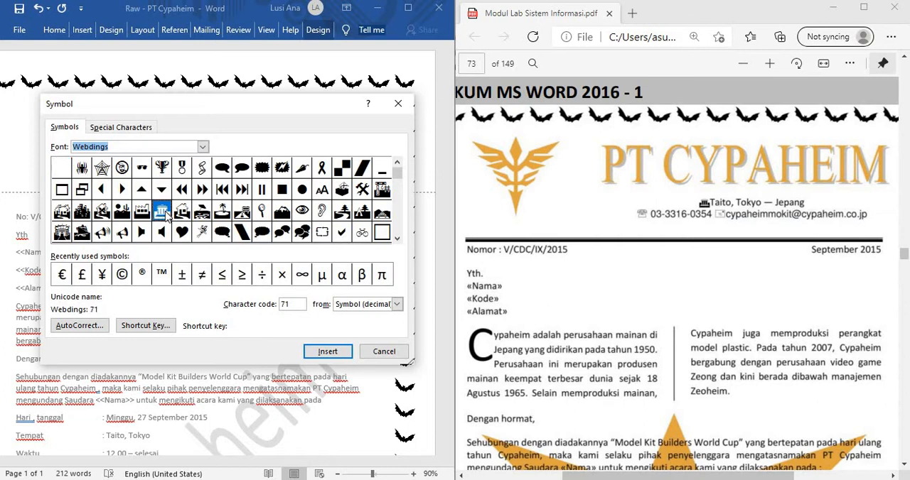
click(324, 352)
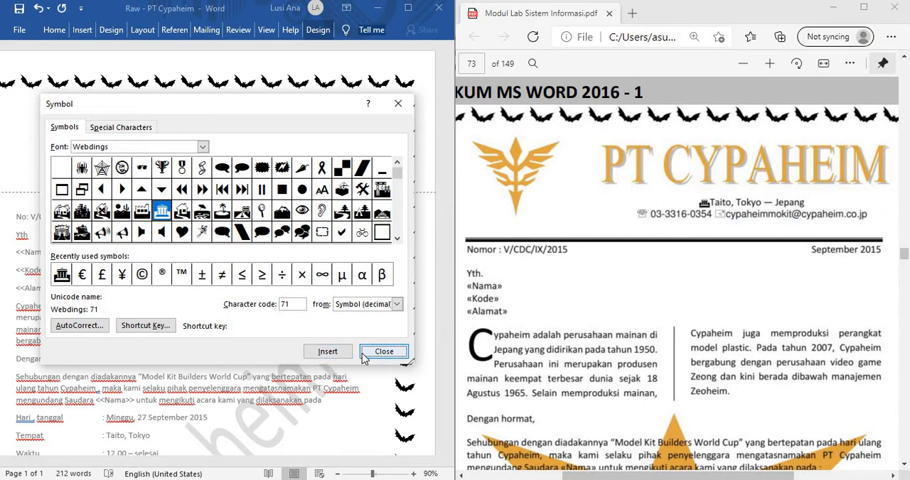
click(383, 351)
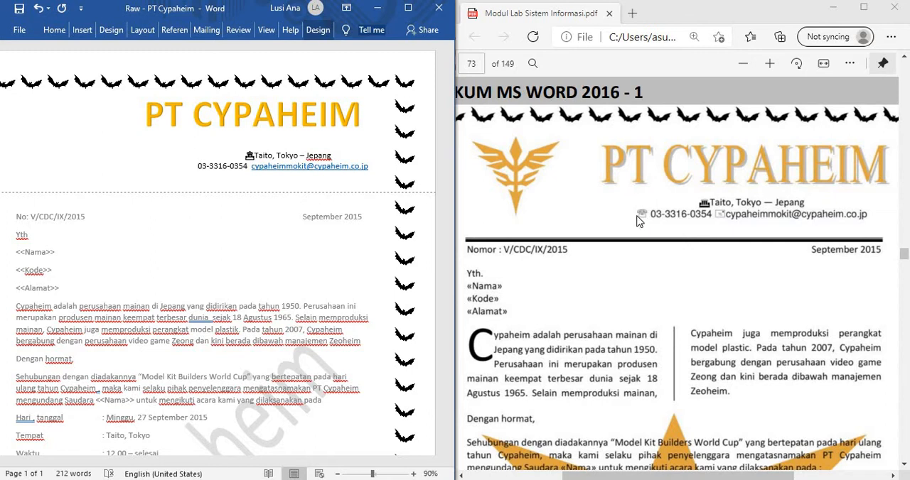
Step: Open the full symbol set for the header's phone number and look through Wide Latin and Wingdings for a telephone icon
click(318, 30)
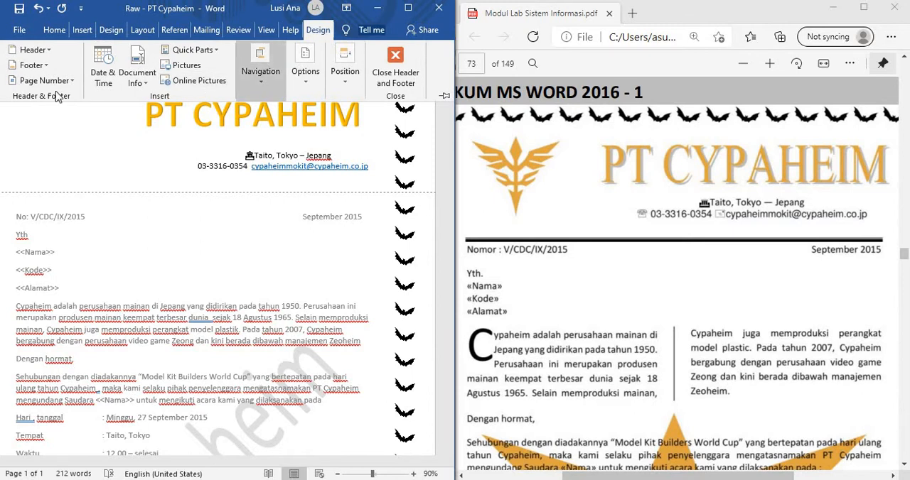
click(101, 32)
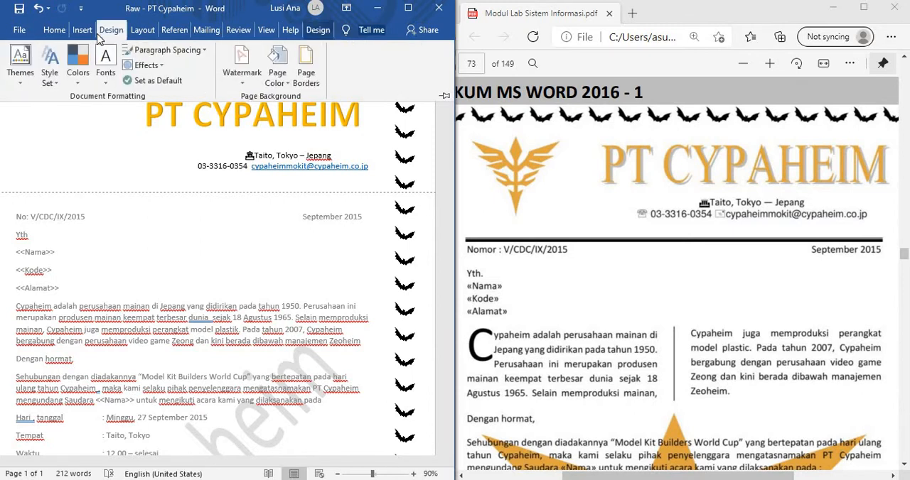
click(83, 29)
click(388, 71)
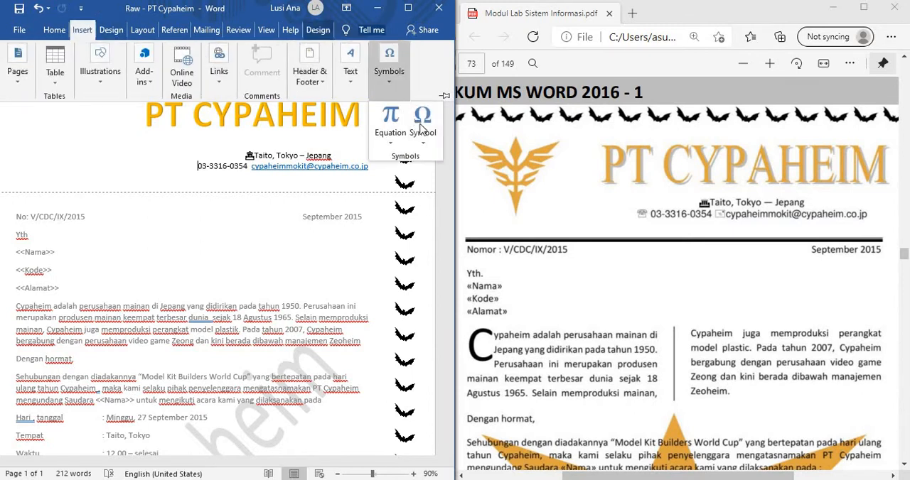
click(422, 130)
click(438, 236)
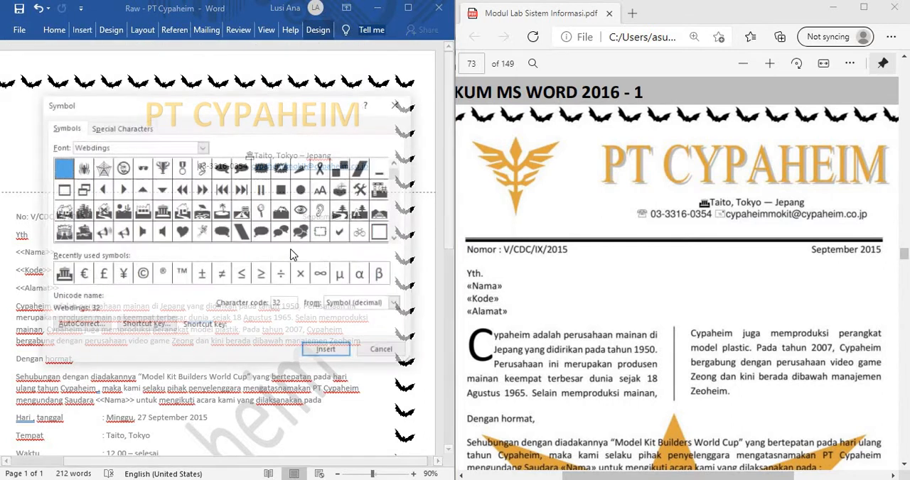
click(203, 146)
scroll(135, 188, down, 5)
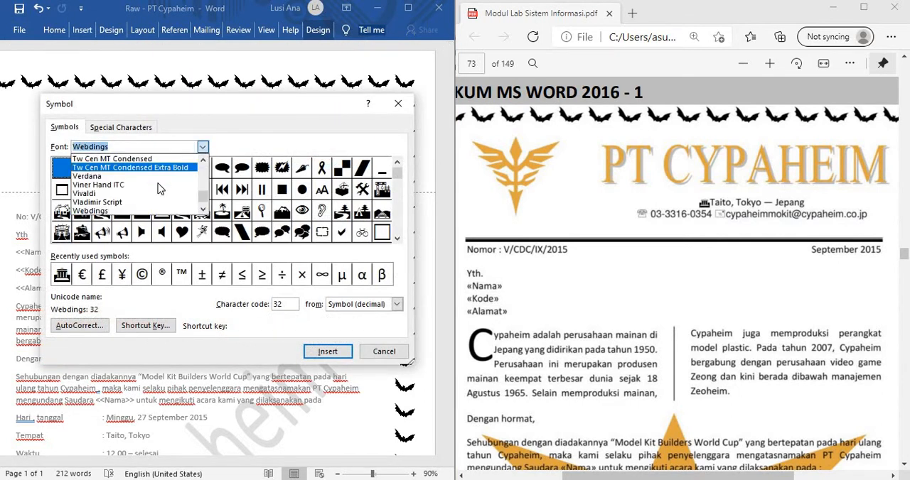
click(188, 167)
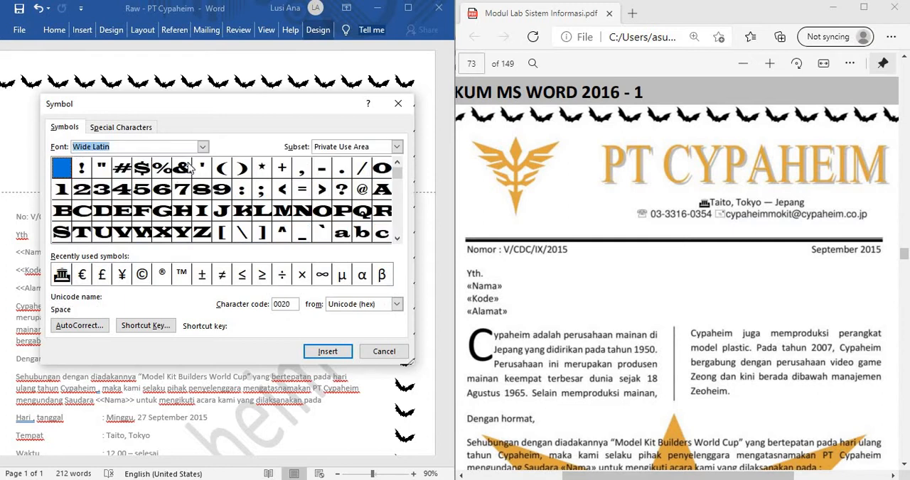
click(198, 146)
click(202, 147)
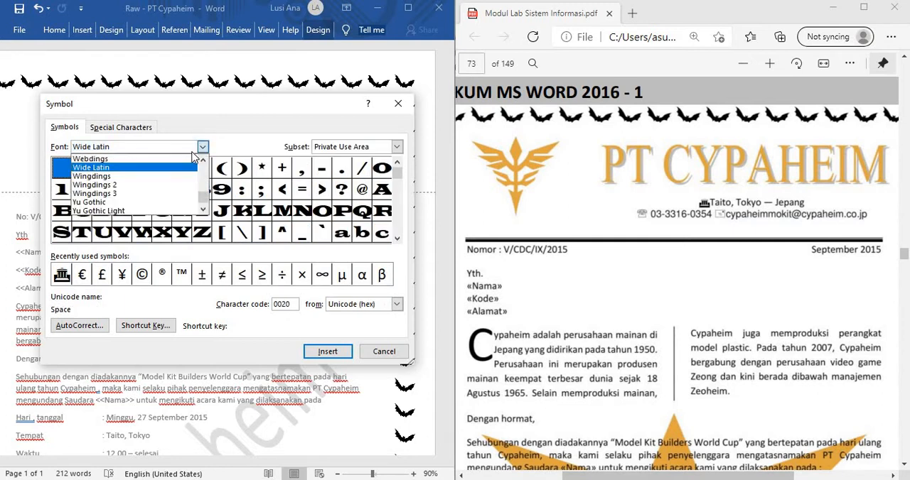
click(158, 179)
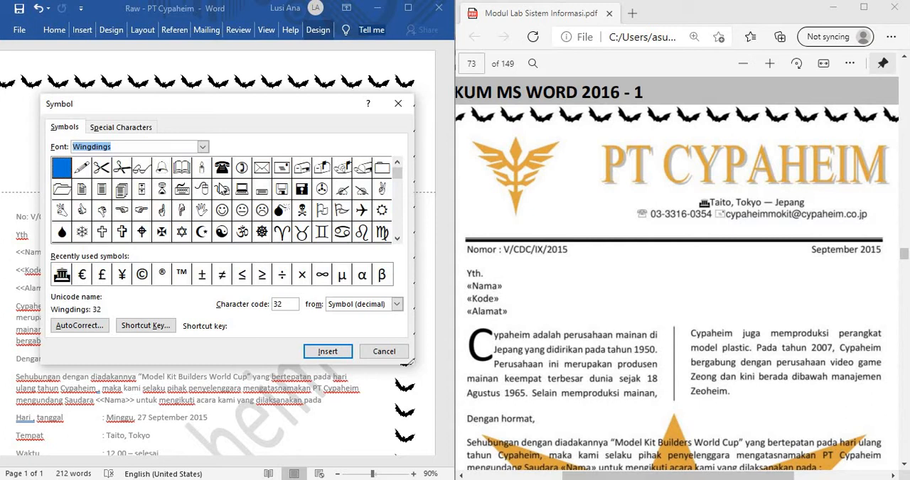
Step: Insert the Wingdings 2 telephone symbol with character code 39 in front of the header's phone number
click(203, 147)
click(177, 167)
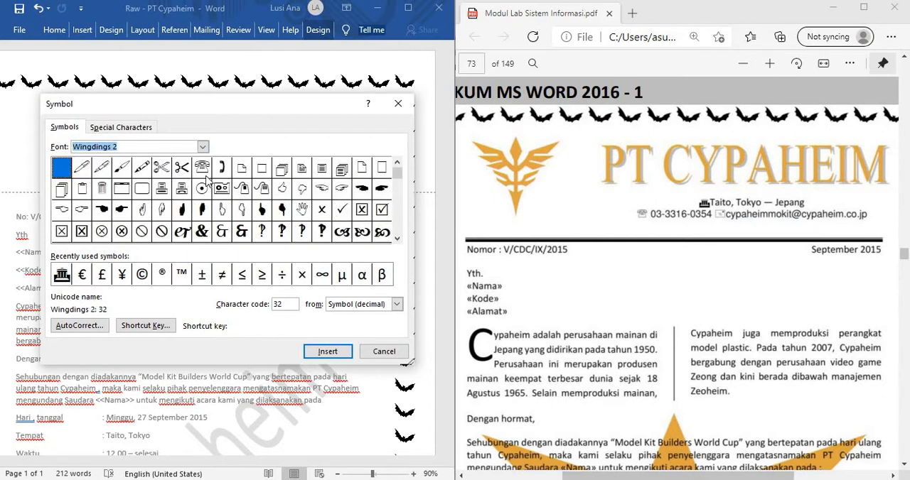
click(203, 168)
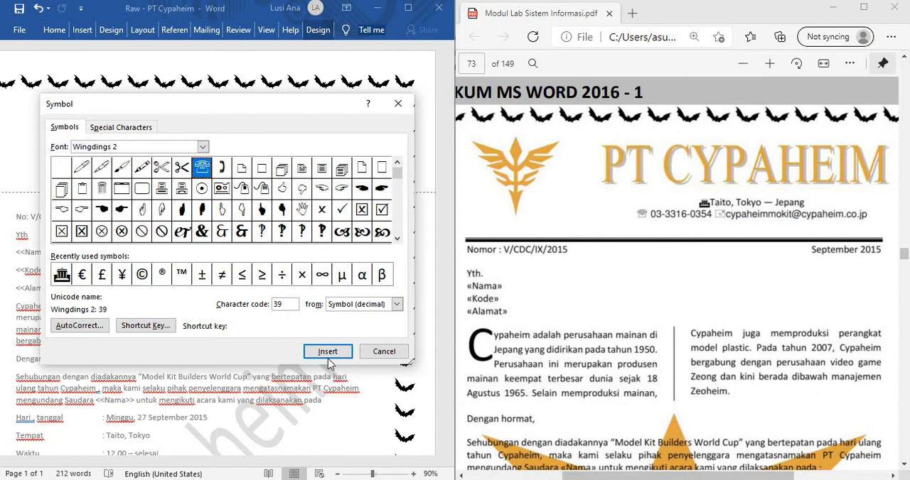
click(327, 351)
click(384, 352)
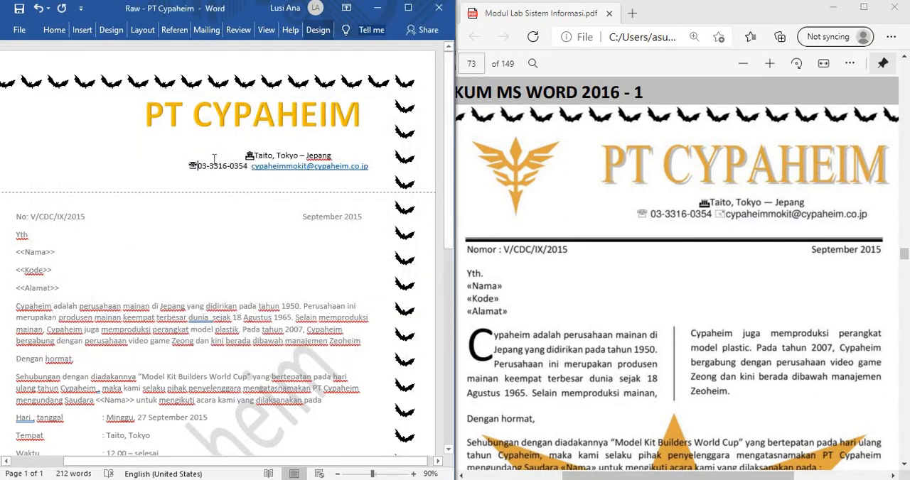
Step: Insert the Wingdings envelope symbol with character code 43 in front of the header's e-mail address
click(253, 172)
click(82, 29)
click(389, 67)
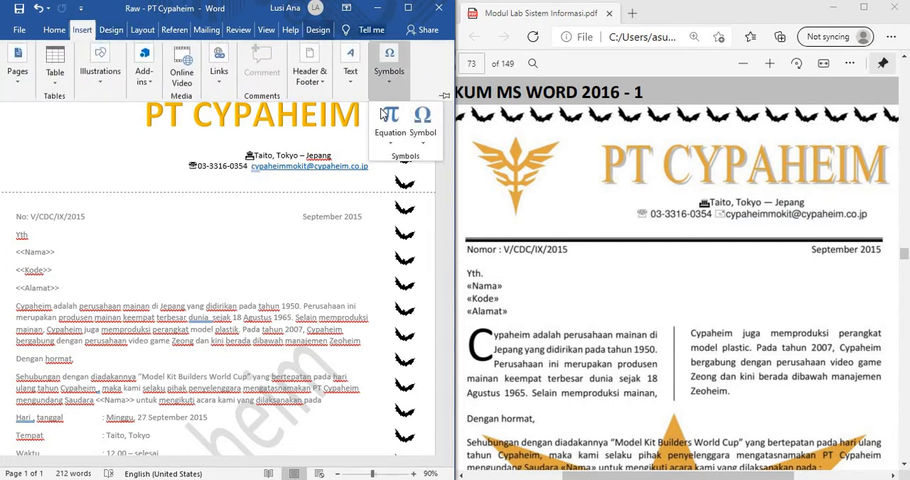
click(422, 125)
click(448, 242)
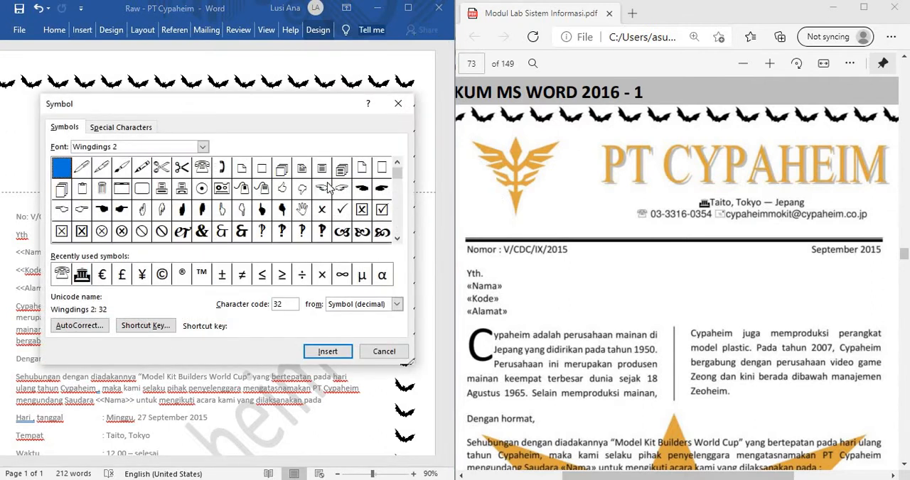
click(203, 147)
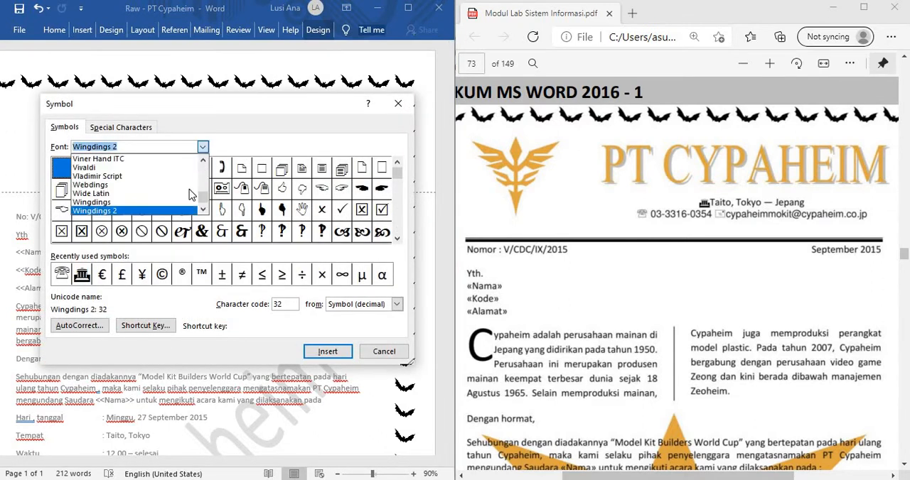
click(192, 202)
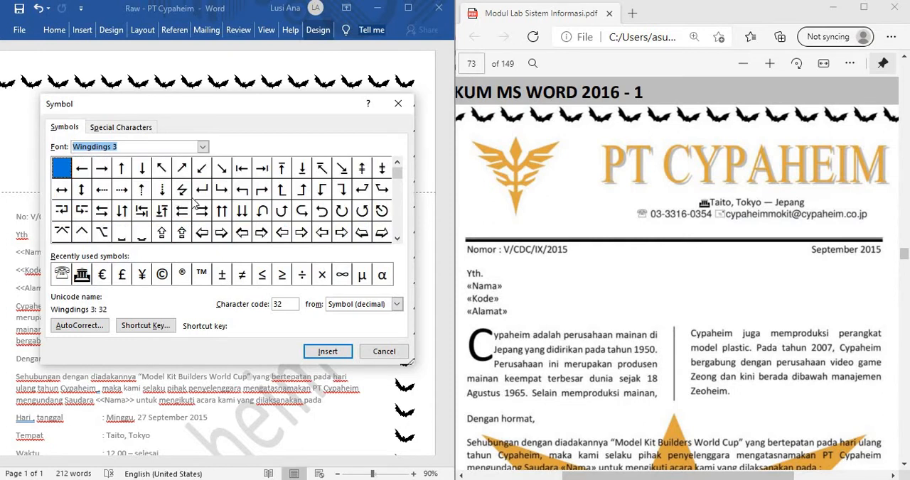
click(202, 147)
click(107, 174)
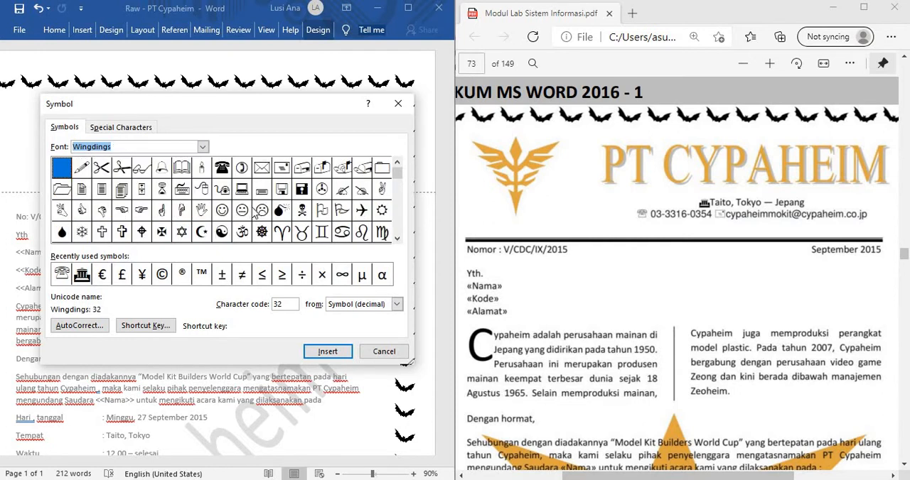
click(282, 168)
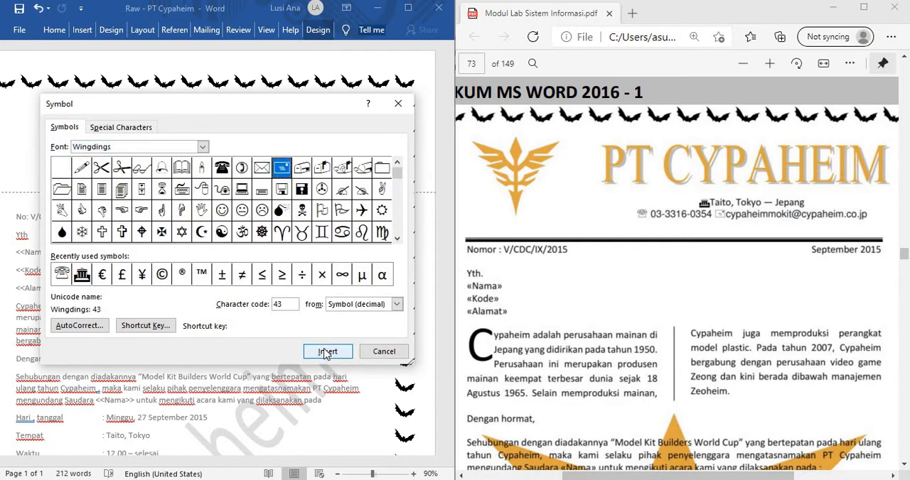
click(324, 351)
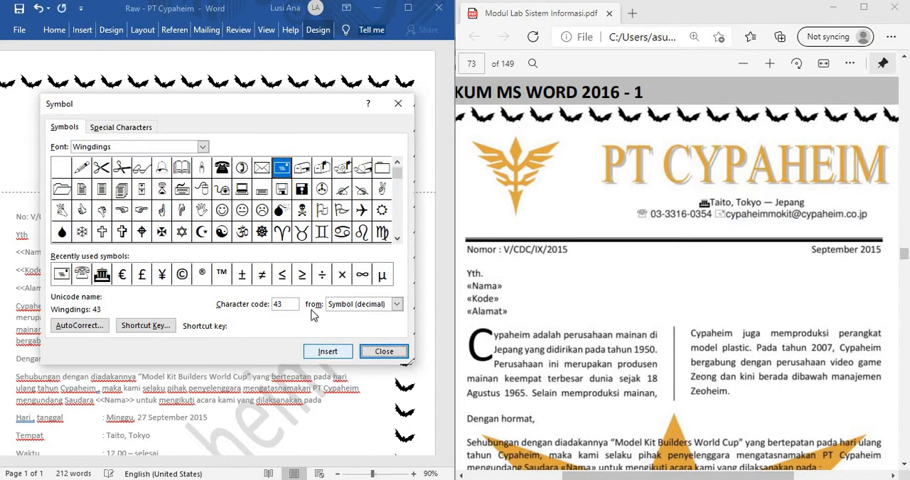
click(384, 352)
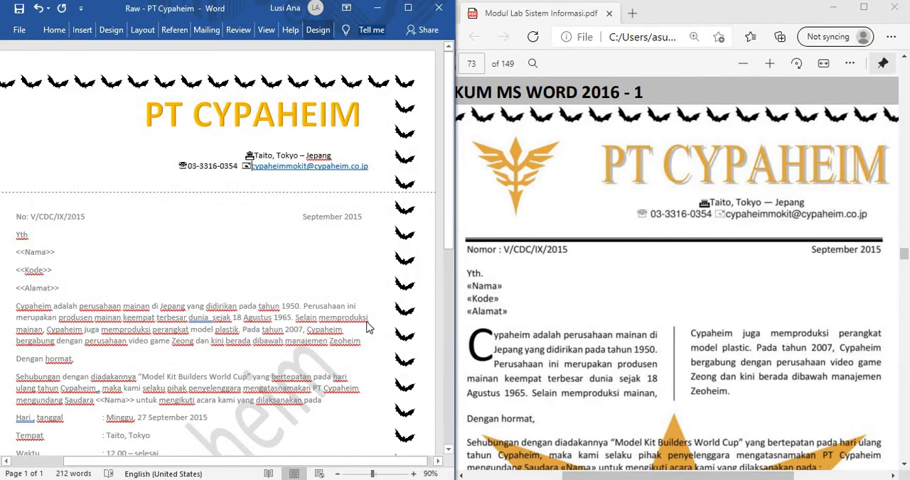
Step: Move the PT CYPAHEIM WordArt title slightly right and down in the header, and return to the body text
click(233, 114)
drag(270, 144, 286, 157)
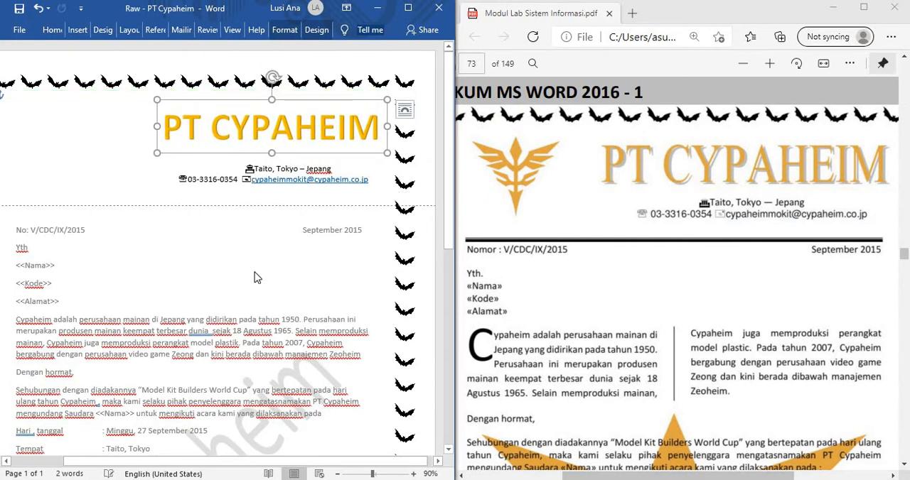
double_click(127, 253)
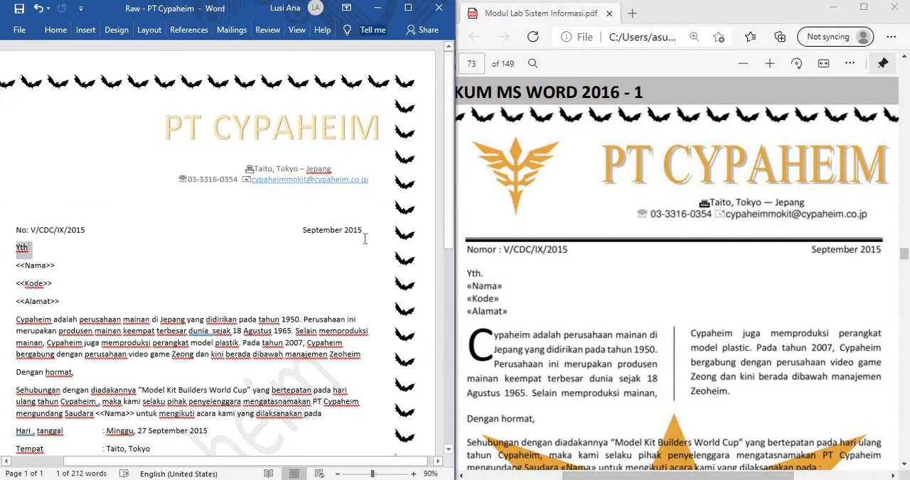
click(316, 147)
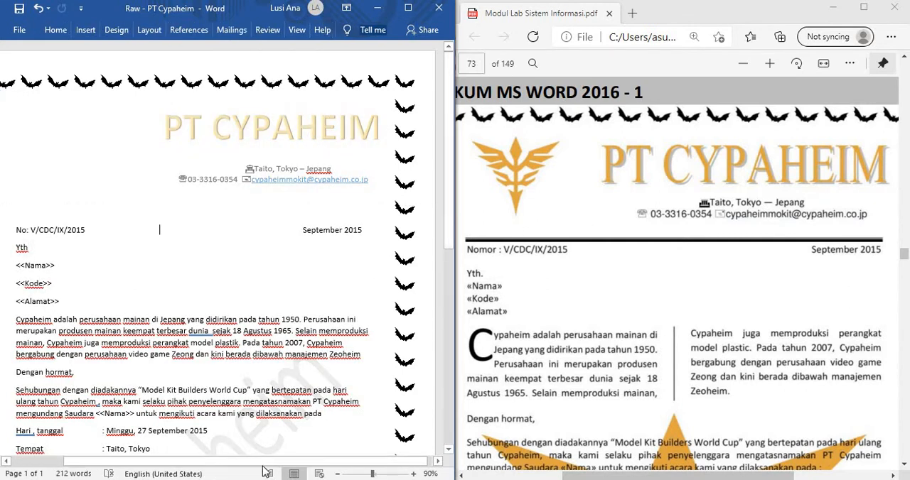
Step: Maximize the letter's document window so the full page width is in view
drag(229, 461, 171, 463)
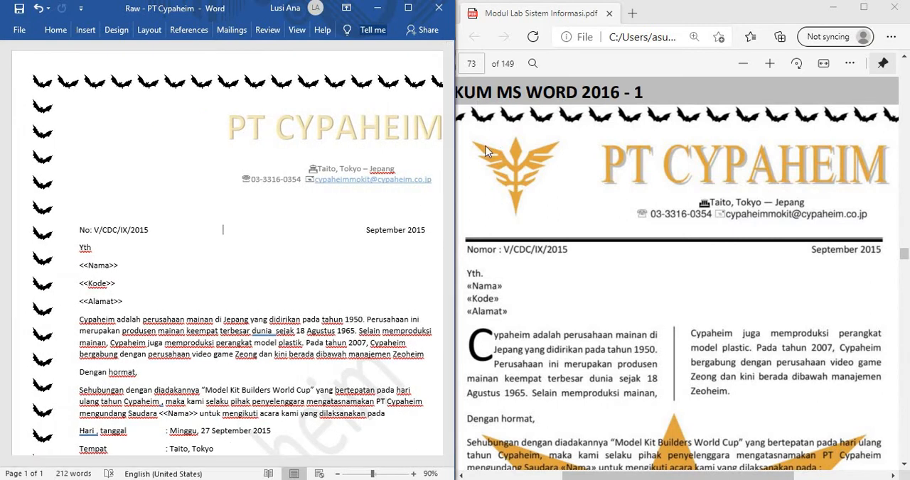
click(85, 29)
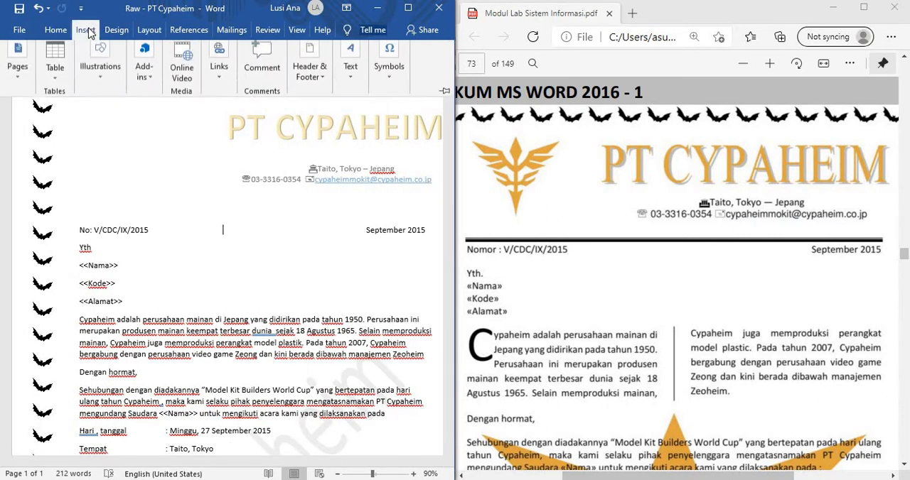
click(115, 30)
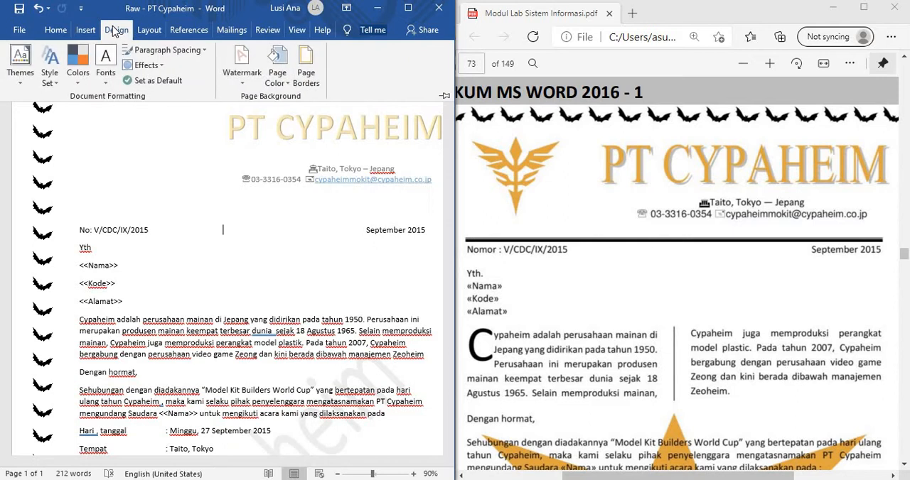
click(86, 30)
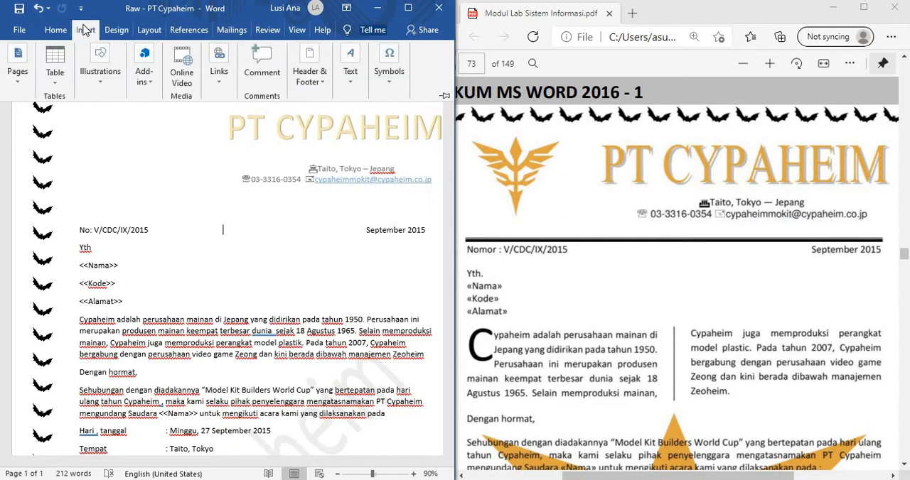
click(407, 8)
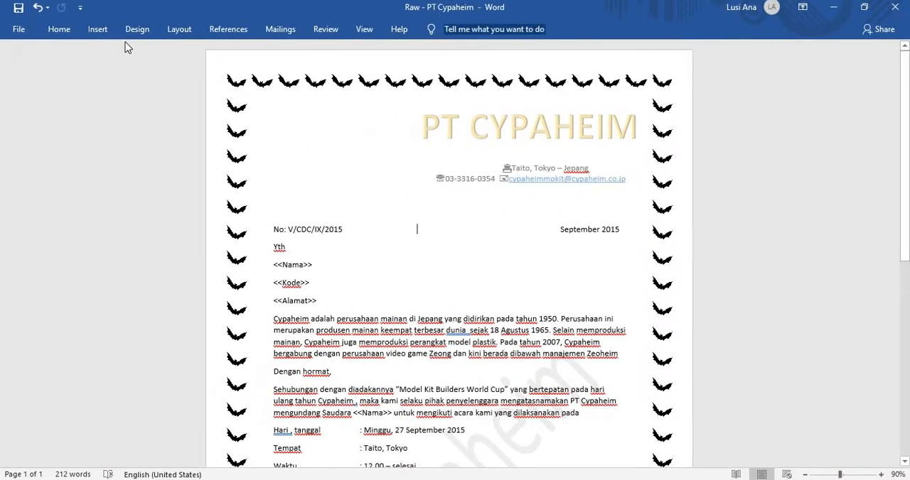
click(132, 32)
click(100, 32)
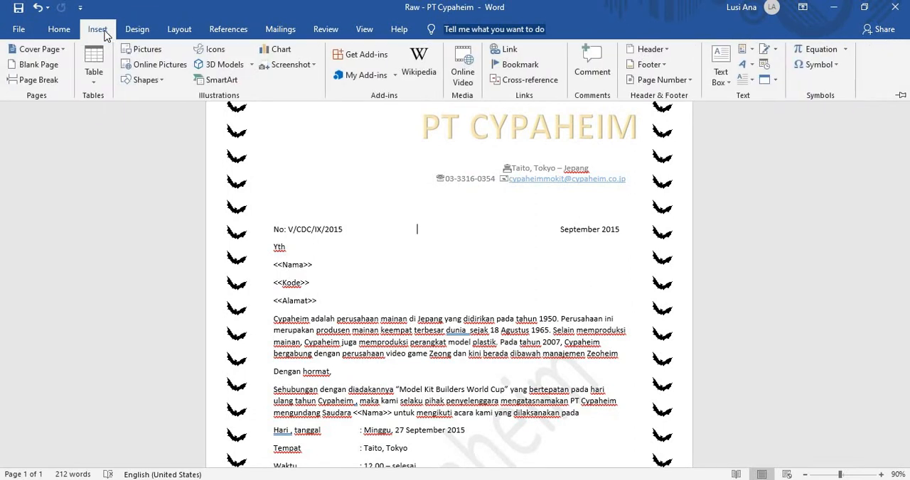
click(60, 30)
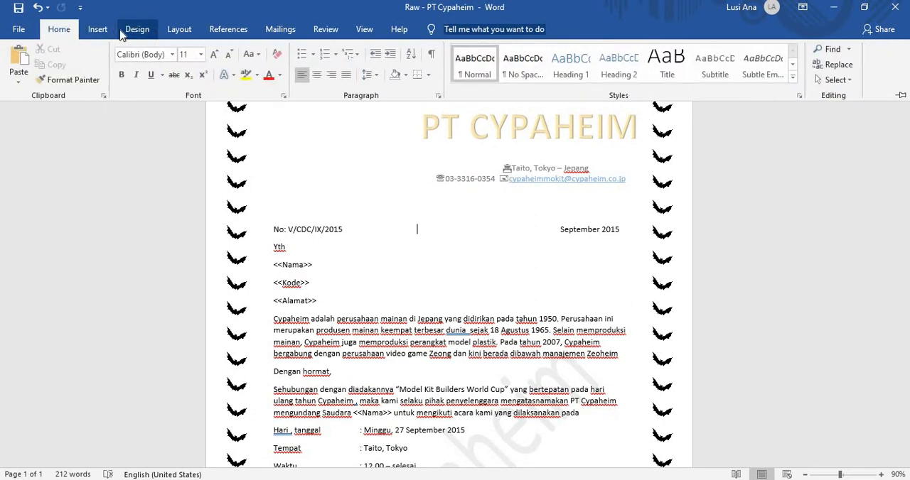
click(137, 30)
click(179, 31)
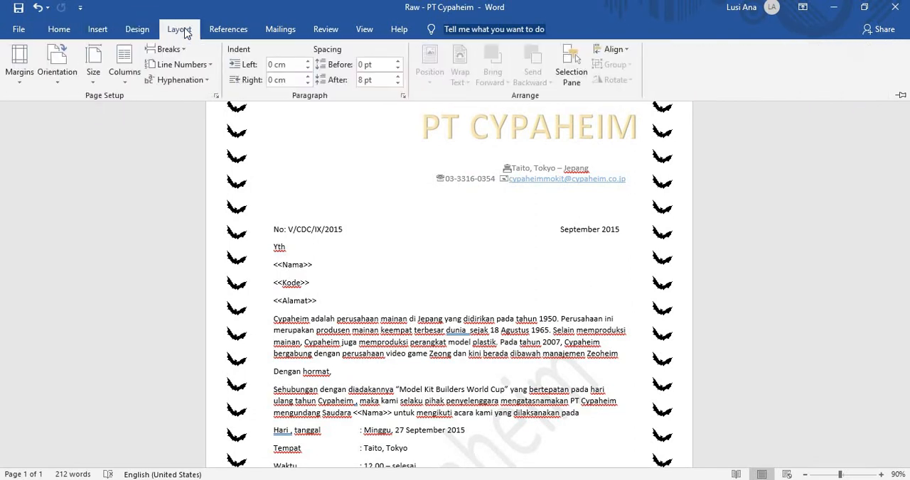
click(216, 30)
click(299, 32)
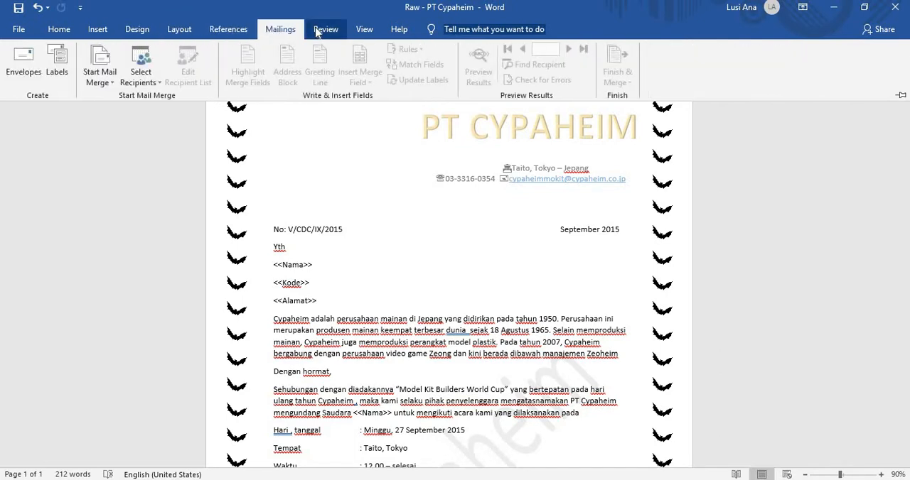
click(324, 31)
click(356, 30)
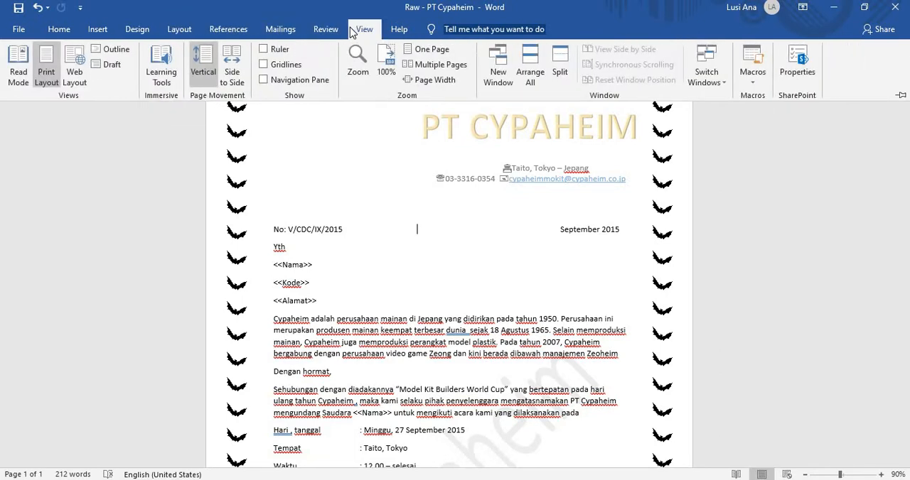
click(141, 32)
click(99, 29)
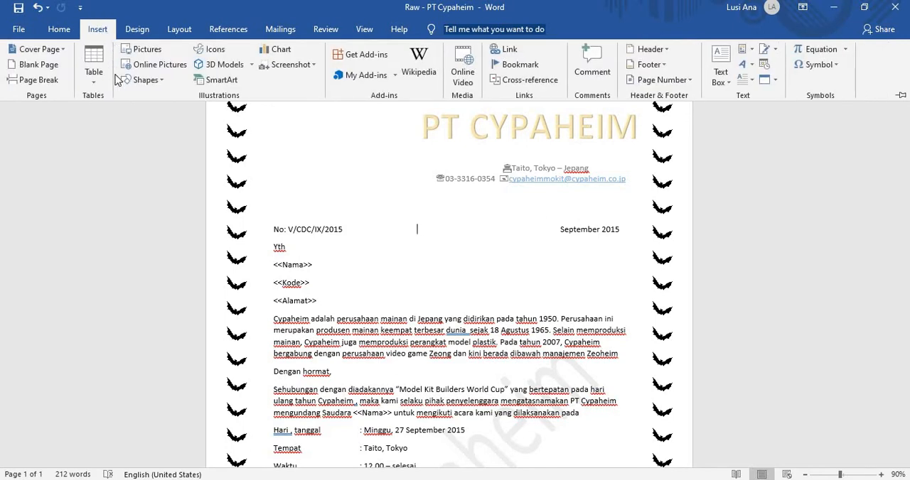
click(161, 81)
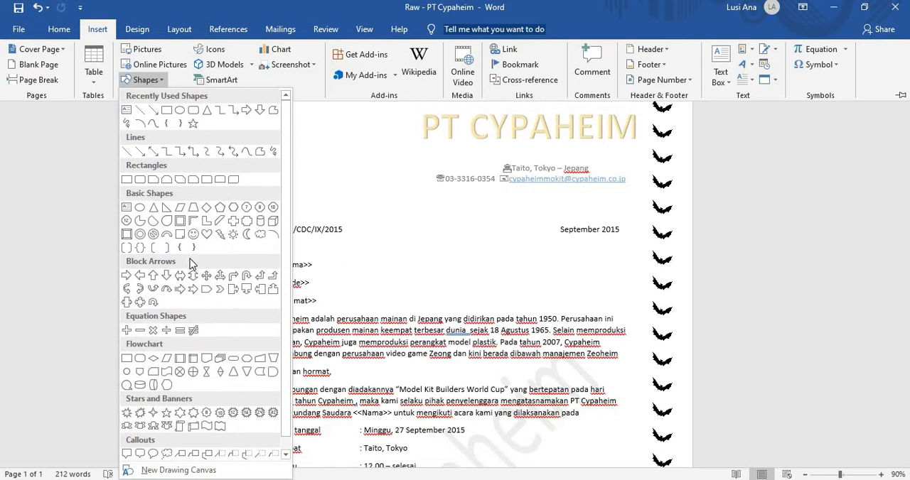
scroll(189, 260, down, 1)
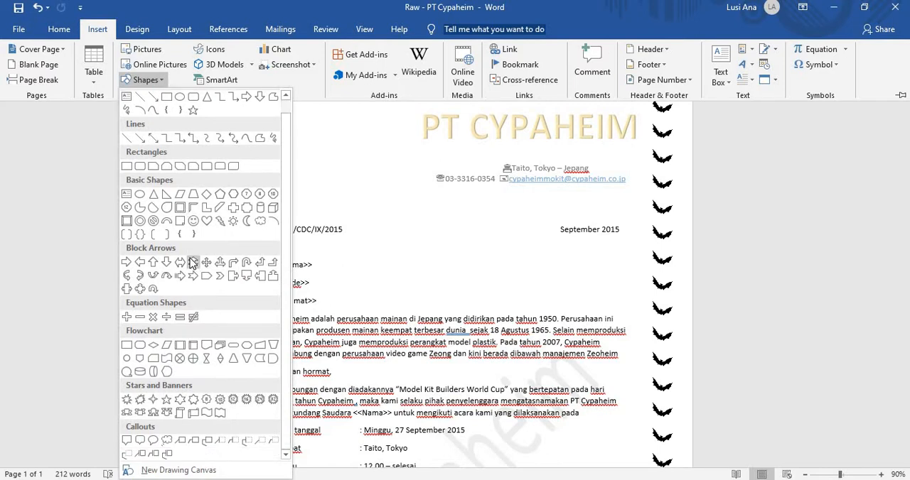
scroll(192, 263, up, 1)
scroll(204, 248, down, 1)
click(195, 235)
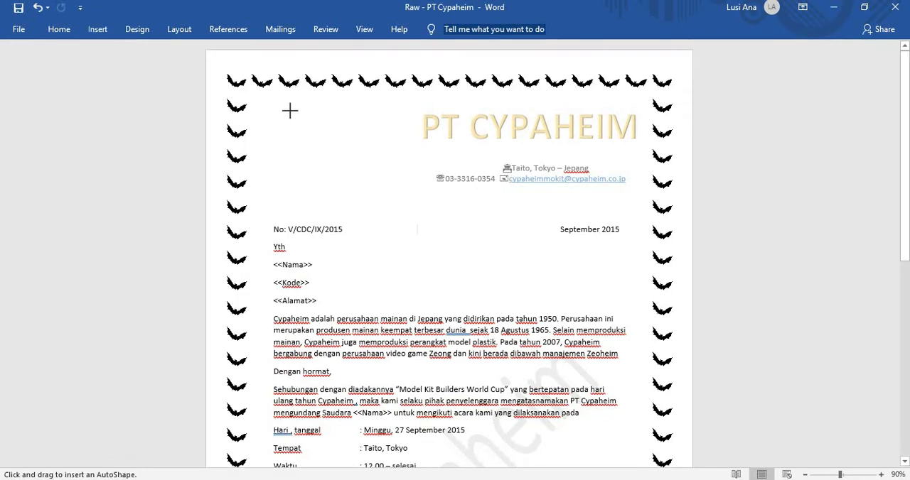
drag(290, 110, 376, 193)
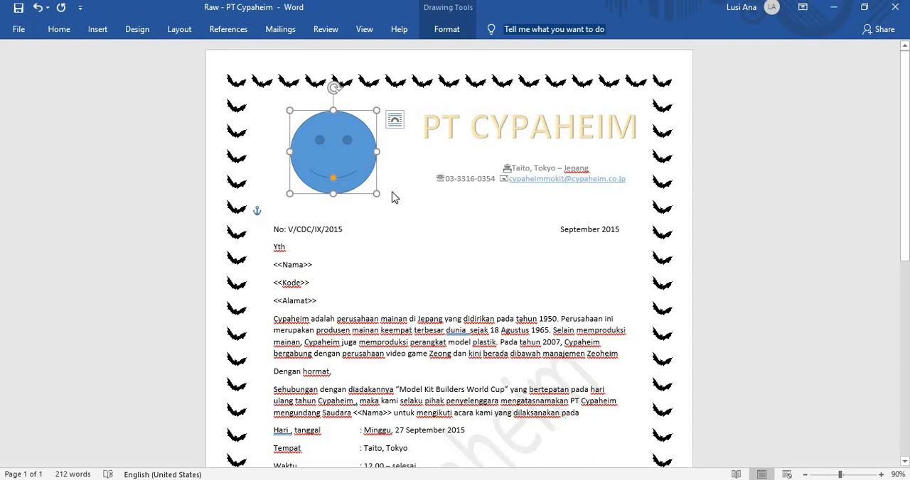
key(Delete)
Step: Draw a sun shape as a logo in the empty space left of the PT CYPAHEIM title and nudge it slightly left
click(99, 32)
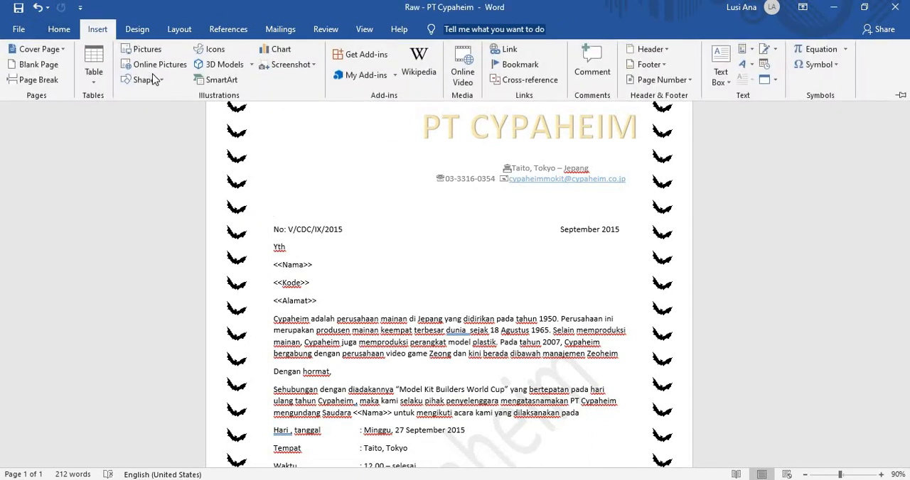
click(152, 79)
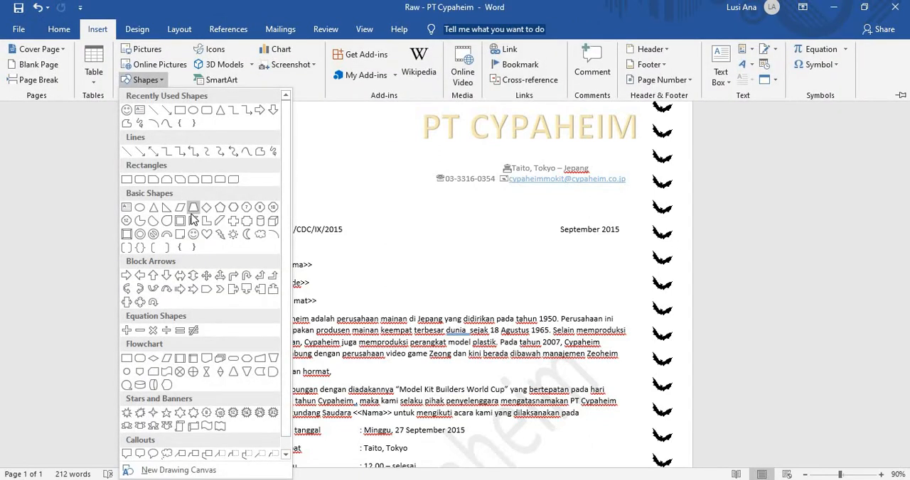
scroll(194, 217, down, 1)
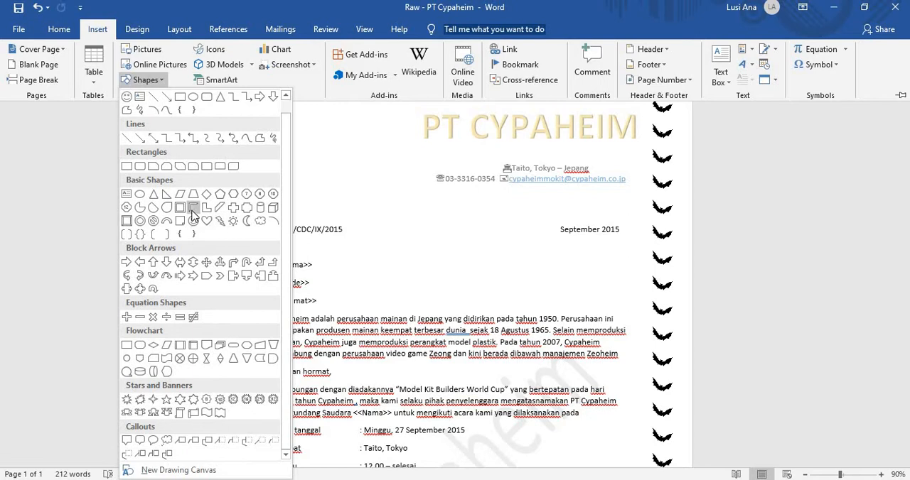
click(231, 221)
mouse_move(289, 99)
mouse_down()
mouse_move(317, 142)
mouse_move(388, 183)
mouse_up()
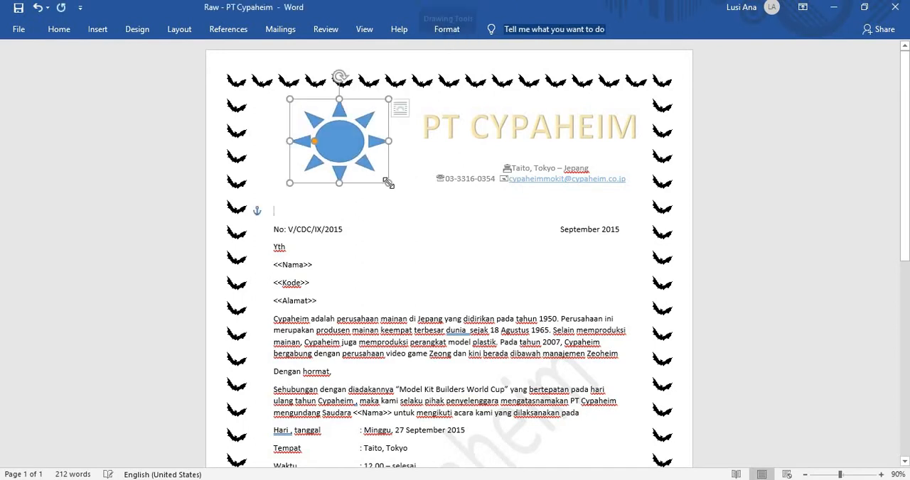
drag(339, 155, 333, 156)
click(392, 271)
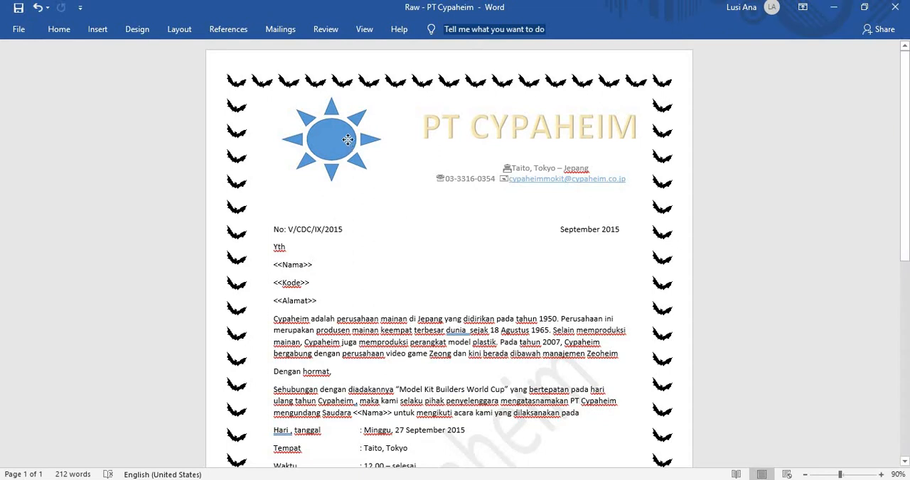
Step: Adjust the sun logo's position so it sits beside the PT CYPAHEIM title, below the bat border, and deselect it
drag(347, 140, 352, 137)
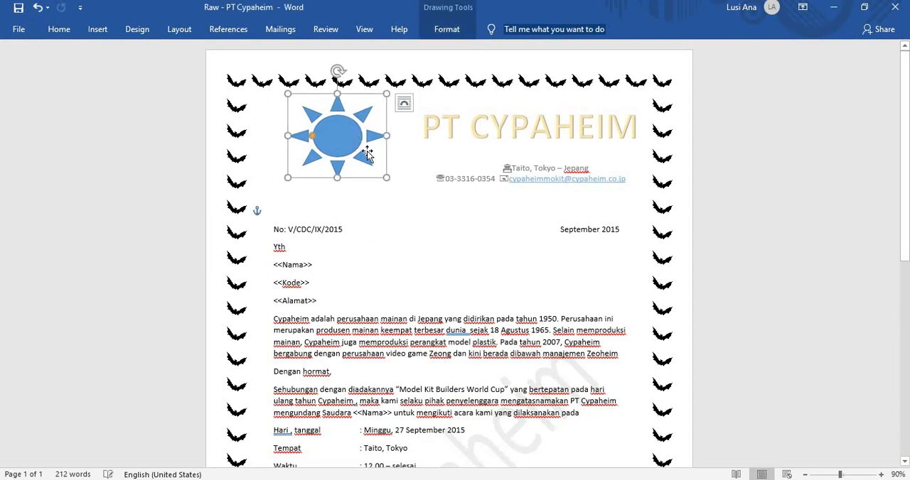
click(396, 203)
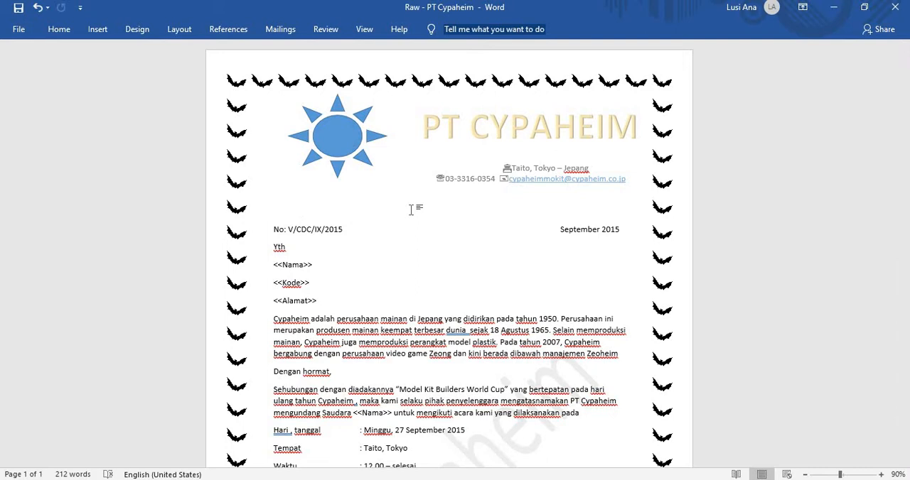
drag(345, 136, 336, 139)
click(534, 141)
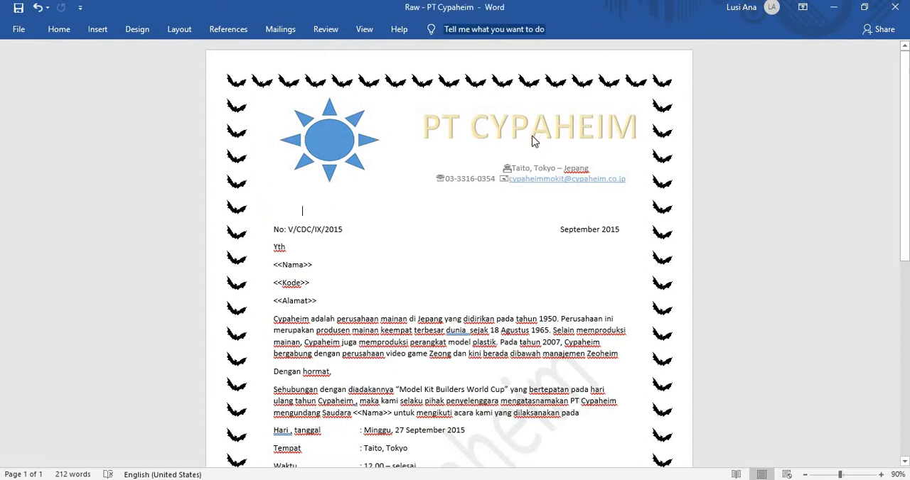
Step: Enlarge the sun logo slightly from its lower corner and deselect it
click(333, 132)
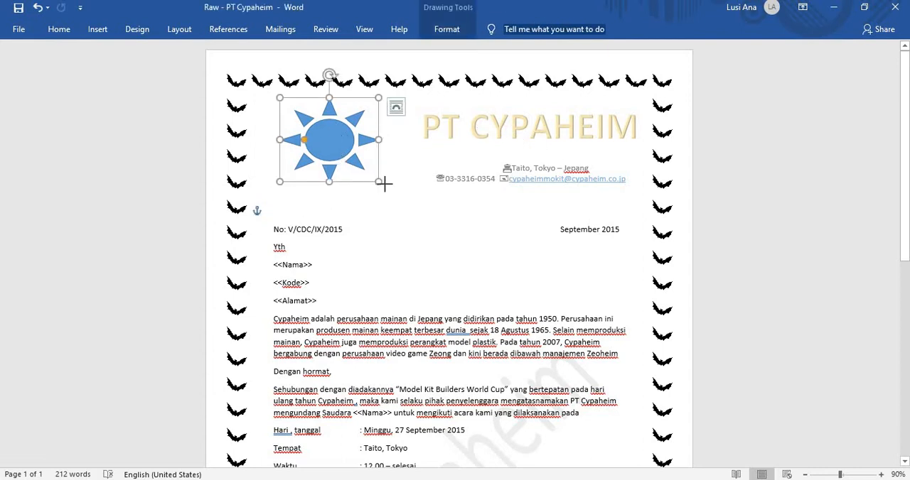
drag(379, 181, 387, 186)
click(448, 209)
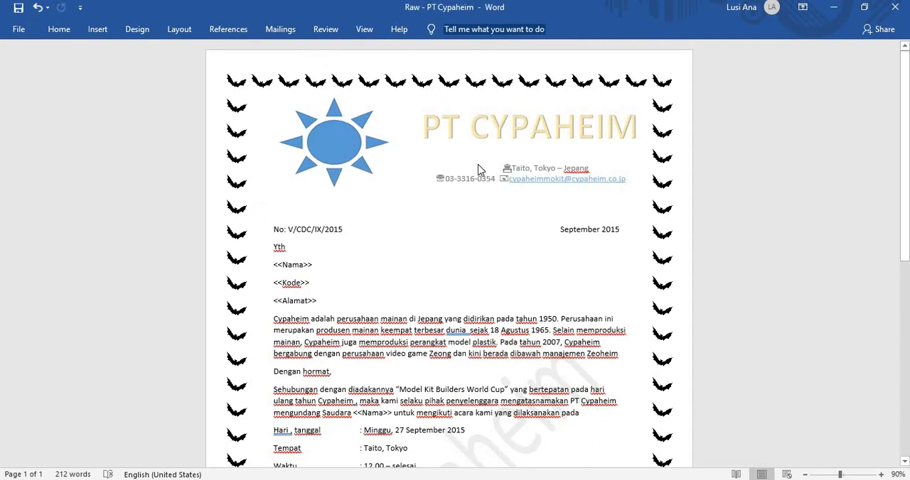
Step: Try to remove the empty line above the address in the header, undo the deletion and return to the body text
double_click(480, 154)
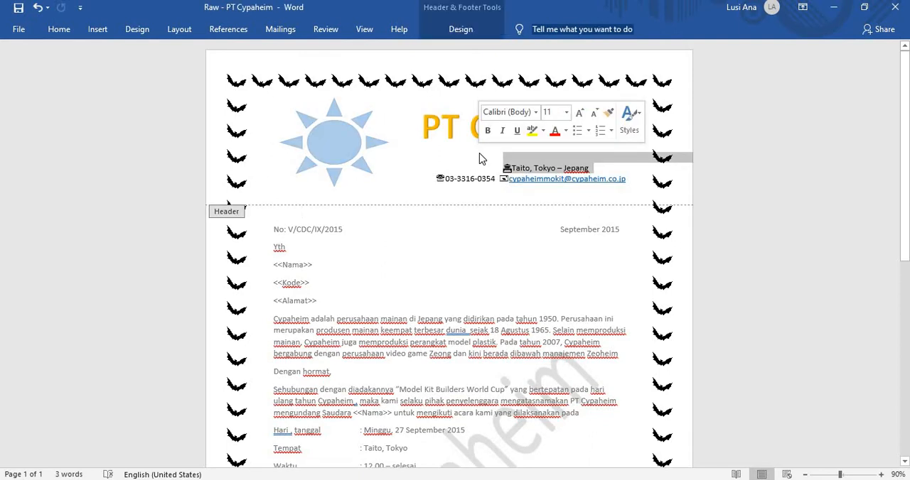
click(483, 159)
key(BackSpace)
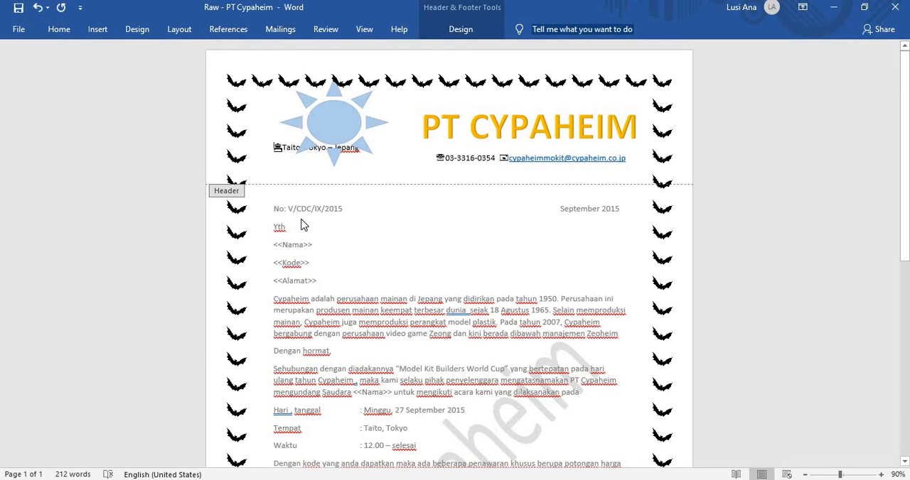
click(39, 9)
click(39, 9)
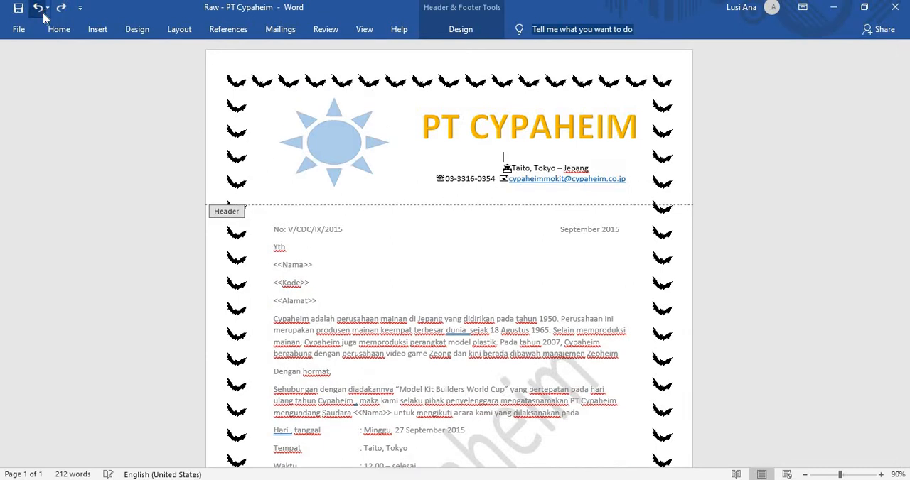
double_click(483, 244)
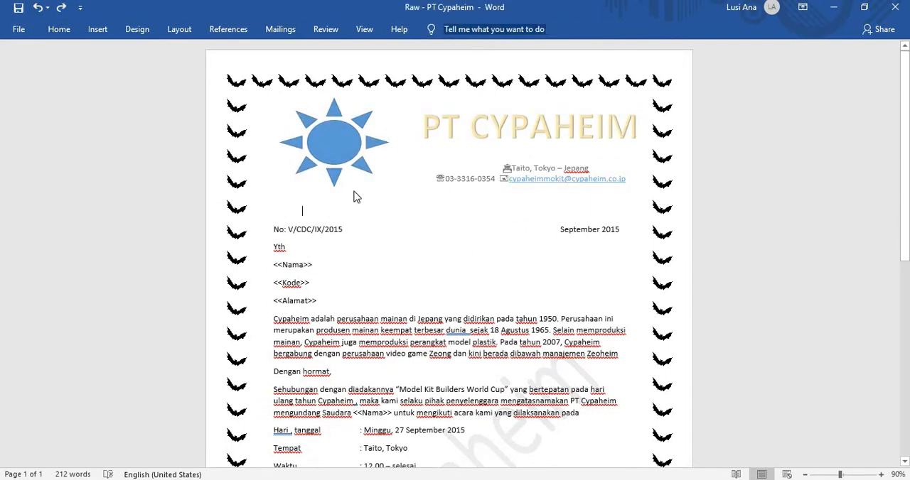
Step: Move the sun logo slightly up and left beside the PT CYPAHEIM title and deselect it
drag(348, 142, 344, 137)
click(396, 211)
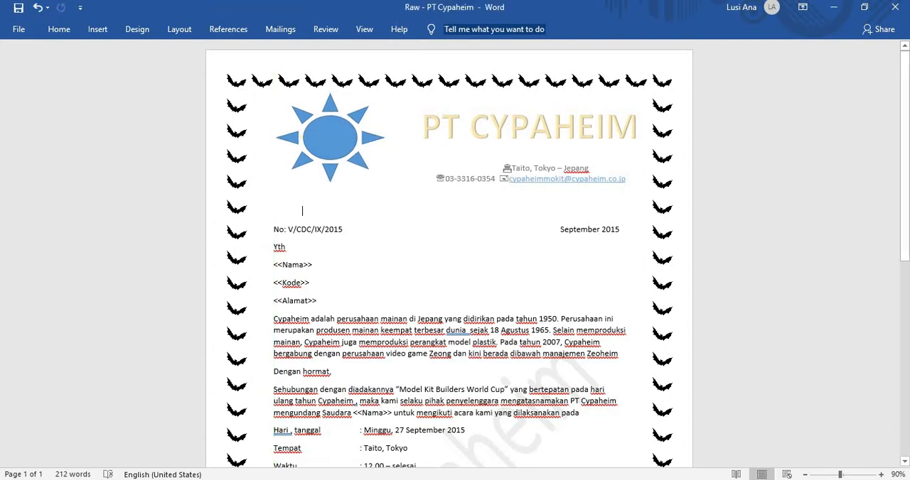
Step: Draw a straight horizontal line about 16.33 cm long under the sun logo and contact details, following the PDF sample
mouse_move(376, 479)
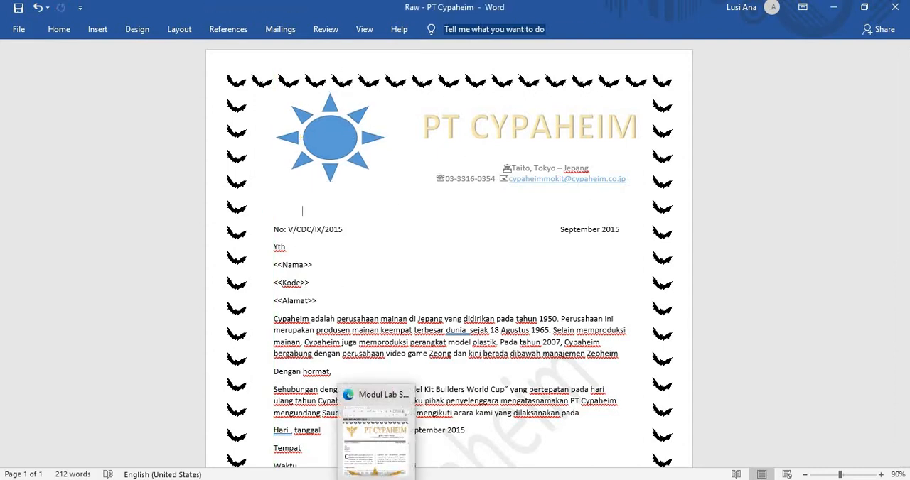
key(super+Left)
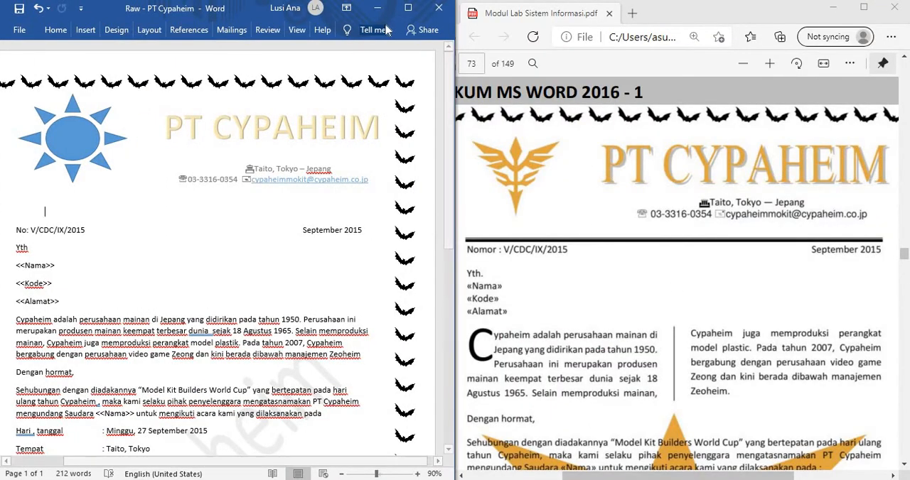
click(407, 8)
click(96, 28)
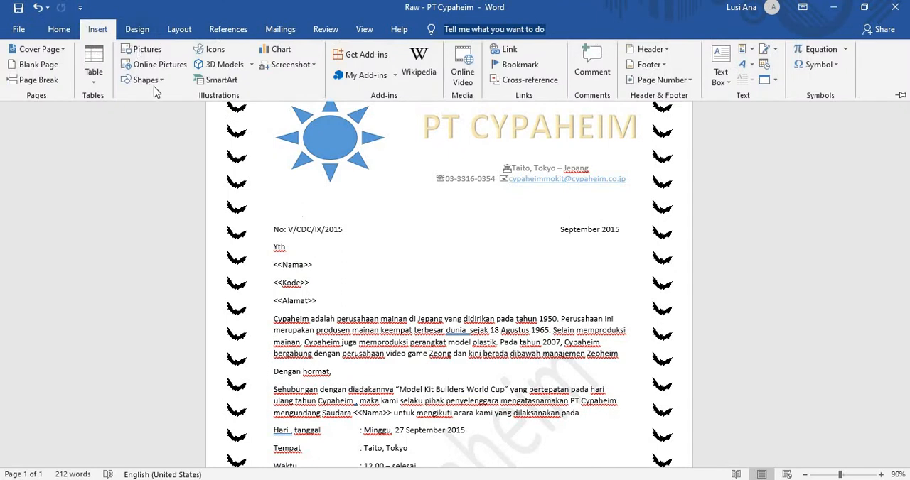
click(157, 91)
click(169, 111)
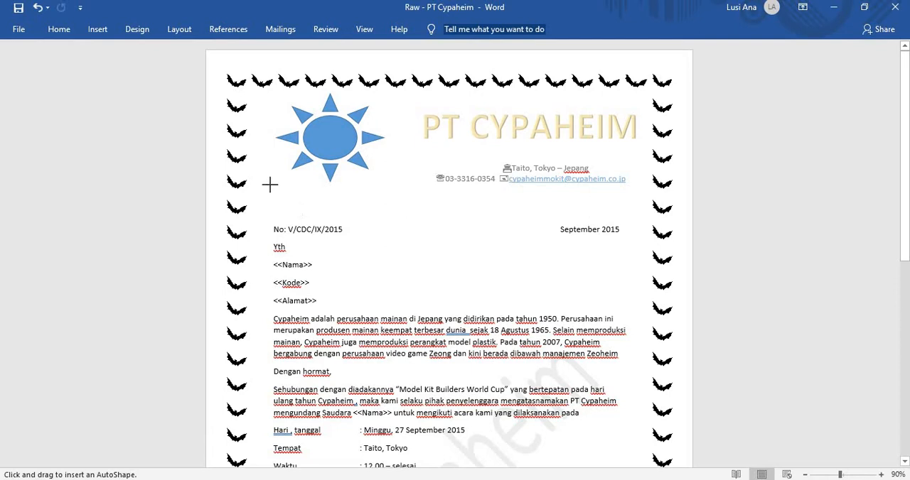
drag(271, 184, 292, 185)
mouse_move(359, 192)
mouse_down()
mouse_move(548, 204)
mouse_move(605, 191)
mouse_move(361, 172)
mouse_move(300, 182)
mouse_move(349, 196)
mouse_move(593, 205)
mouse_move(635, 185)
mouse_move(290, 147)
mouse_move(283, 186)
mouse_move(412, 211)
mouse_move(640, 214)
mouse_up()
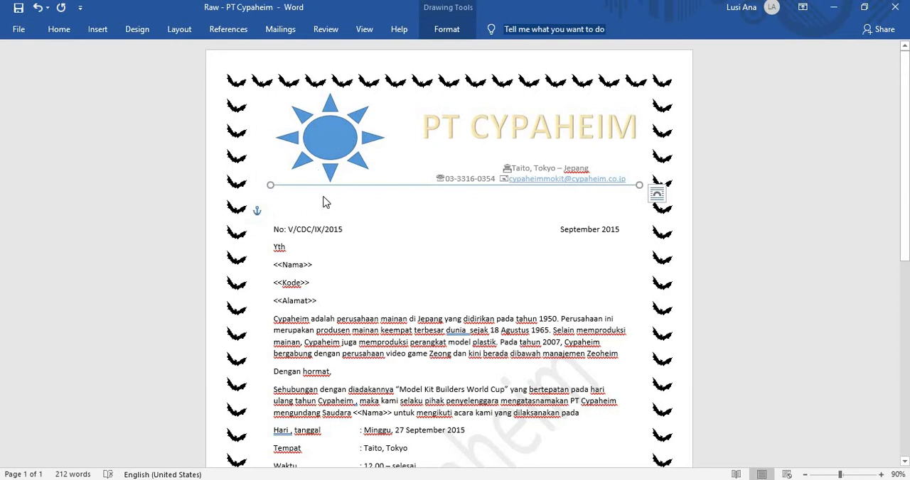
Step: Set the outline weight of the line under the letterhead to 3 pt
click(104, 33)
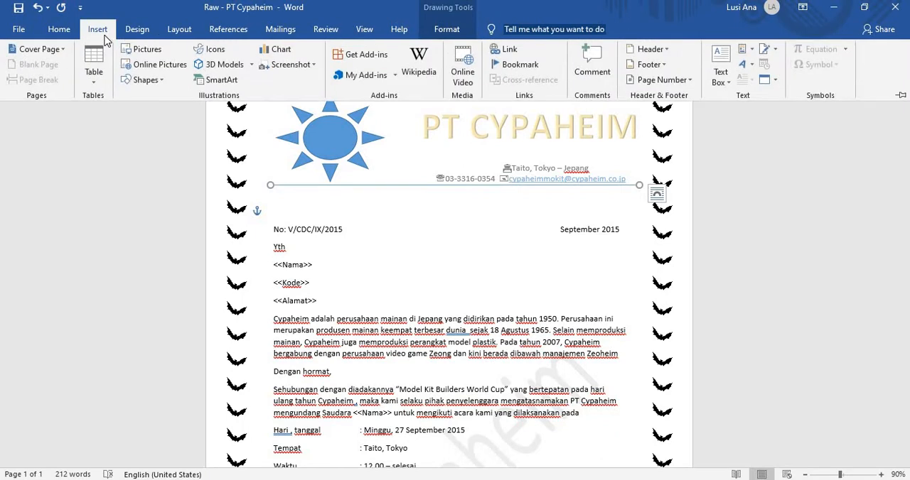
click(449, 31)
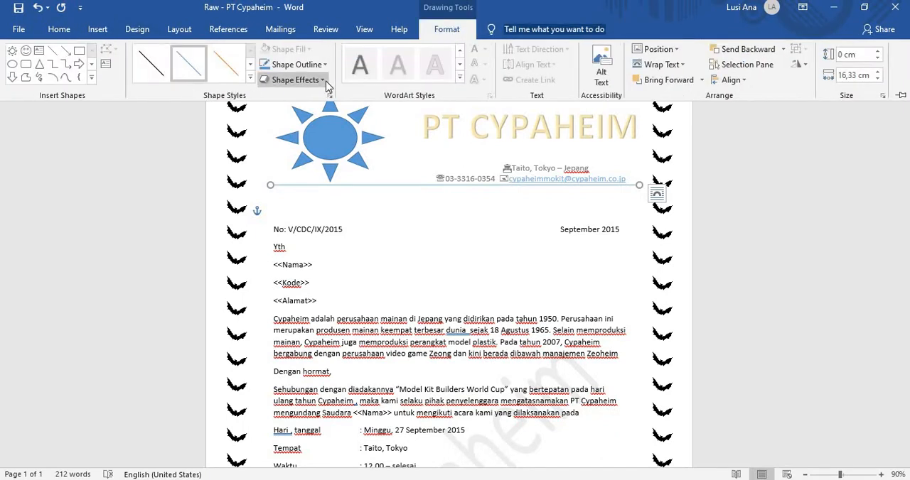
click(324, 66)
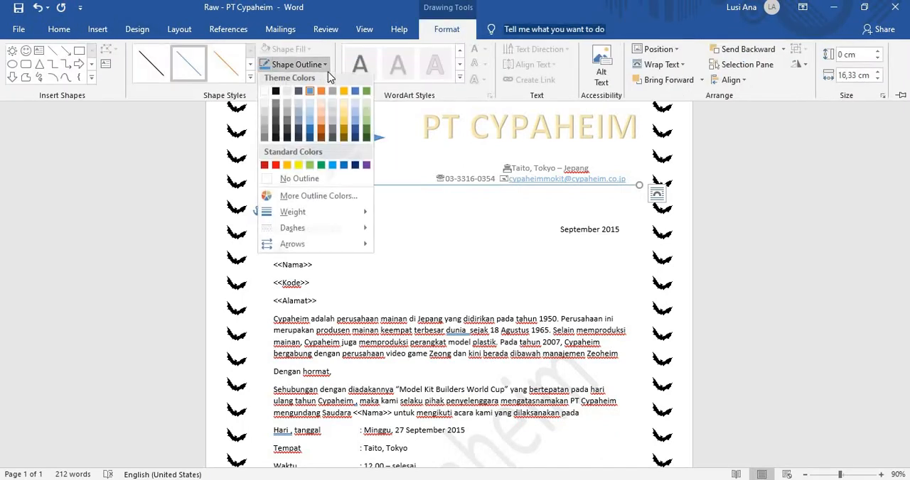
mouse_move(323, 216)
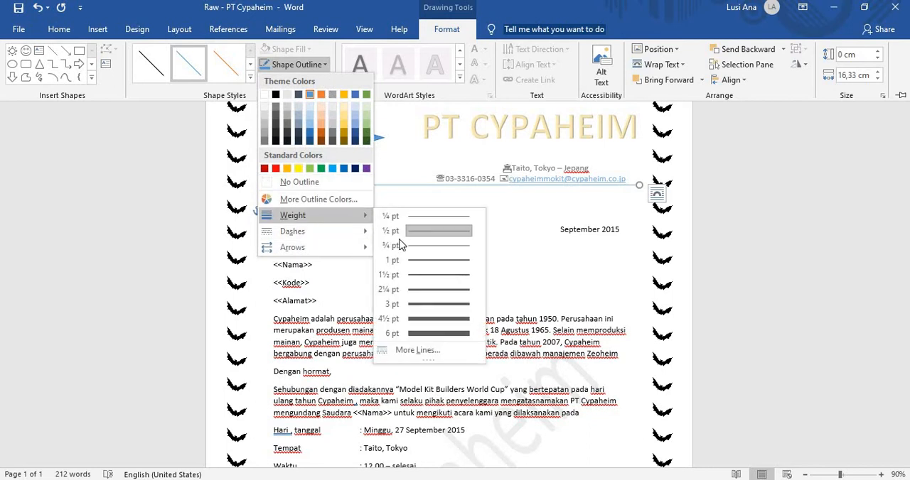
click(455, 305)
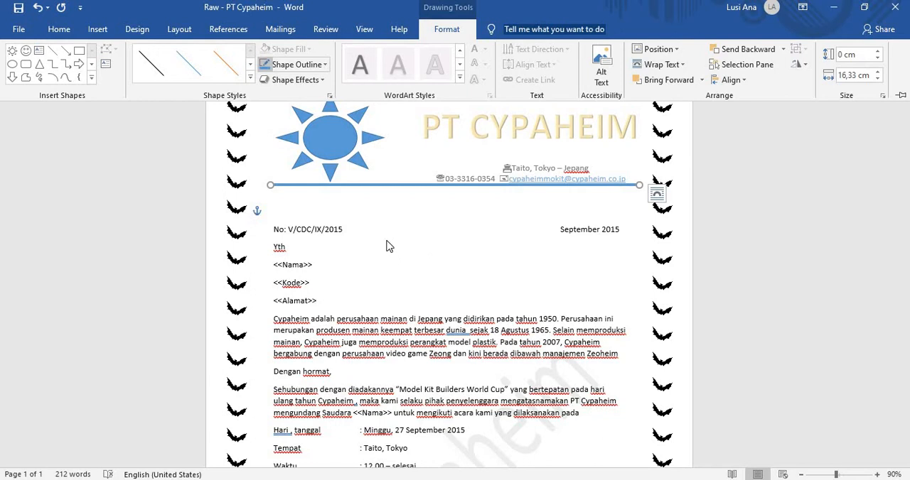
key(ctrl+F1)
Step: With the PDF sample alongside, set the letterhead line's weight to 6 pt and its outline color to black
key(super+Left)
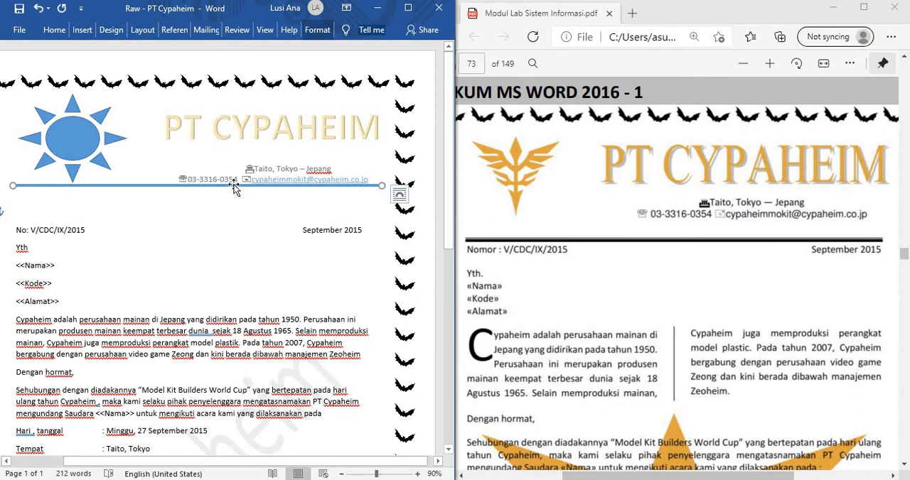
click(317, 30)
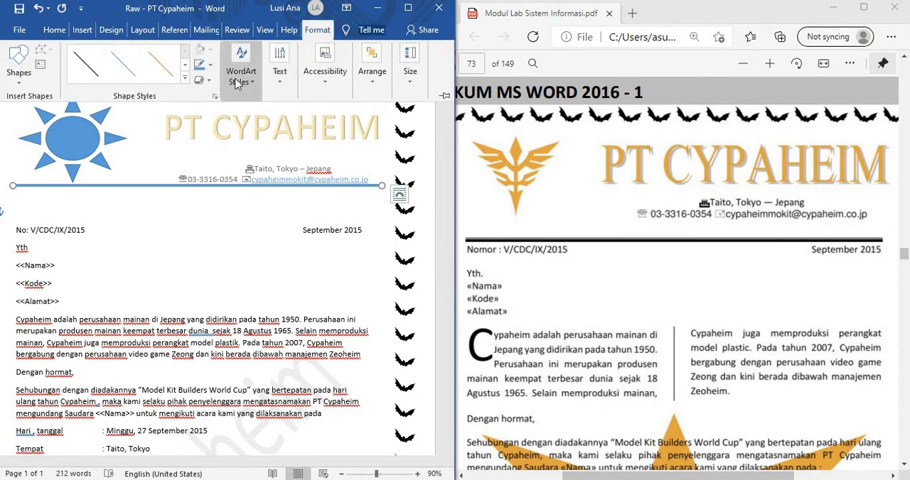
click(209, 65)
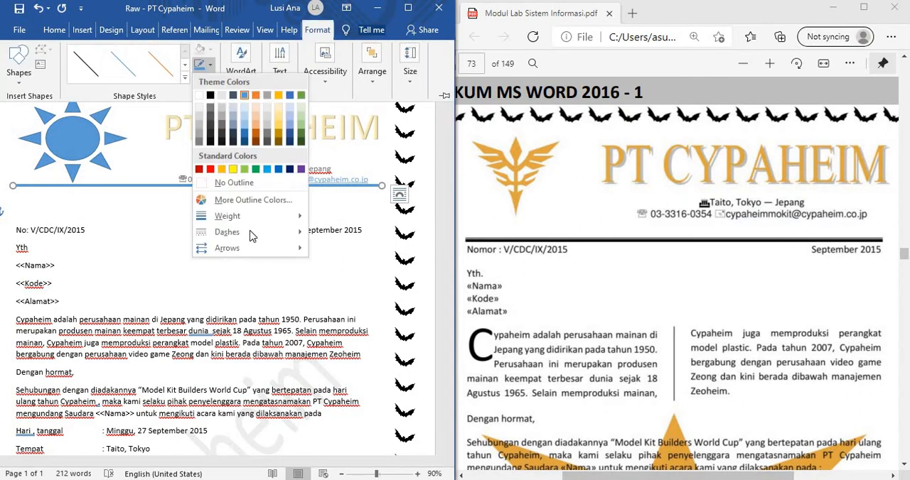
mouse_move(249, 216)
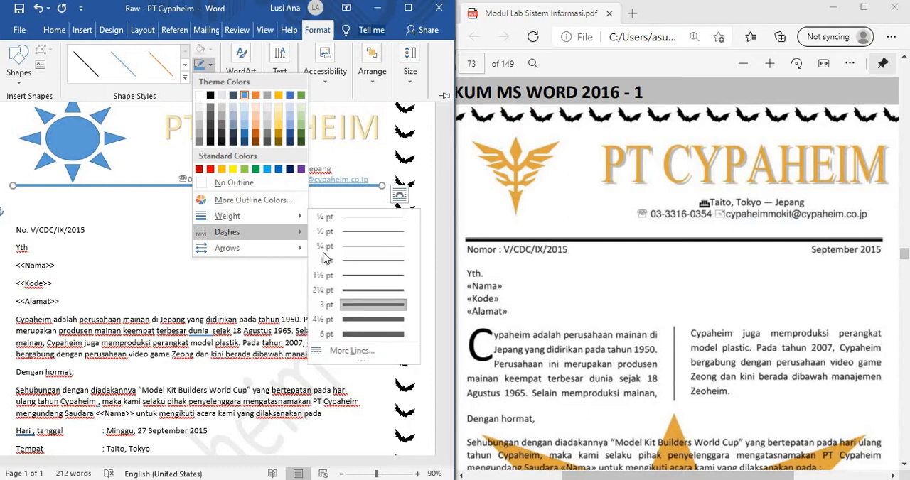
click(359, 341)
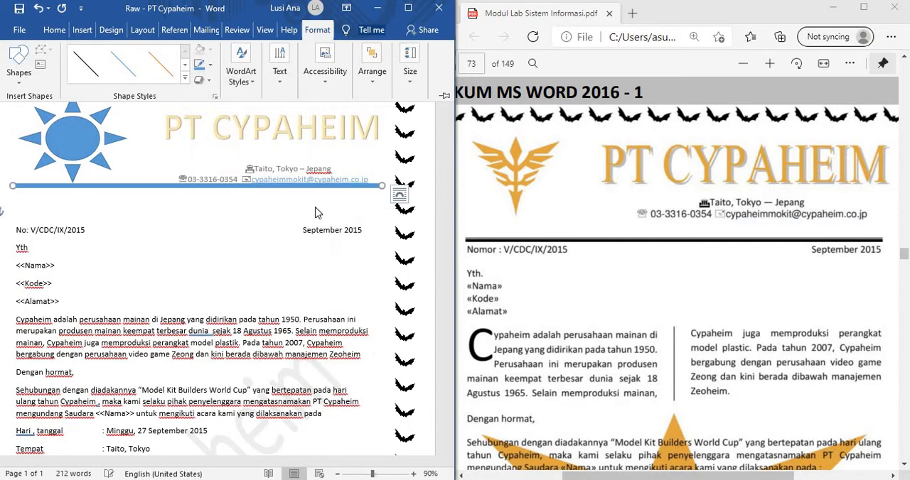
click(209, 66)
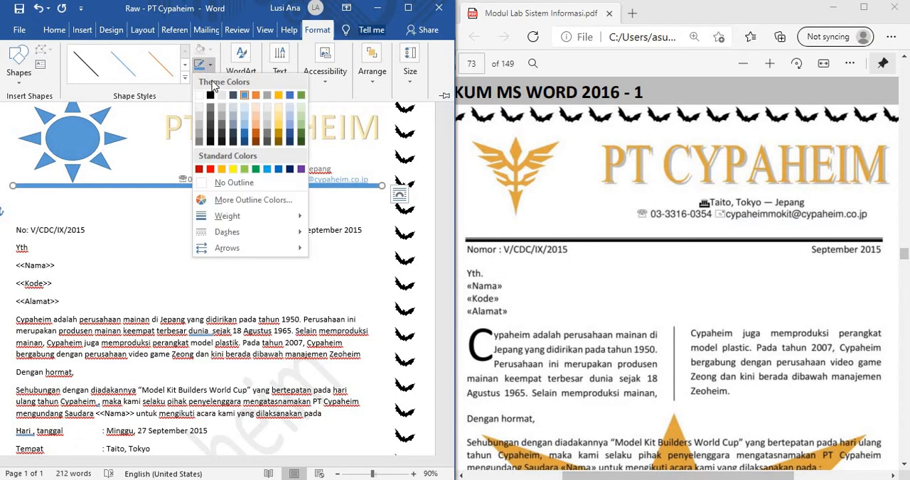
click(216, 94)
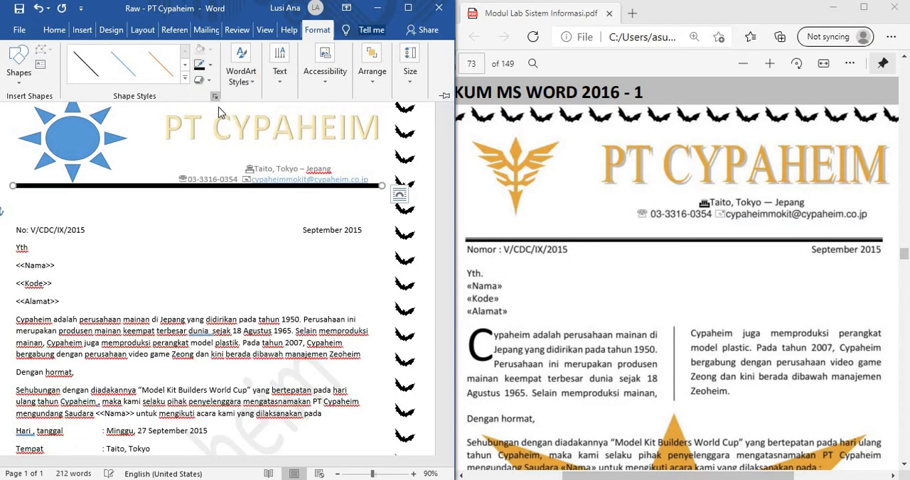
Step: Change the letterhead line's compound type to a multi-line style like the sample's, using the advanced line options
click(209, 65)
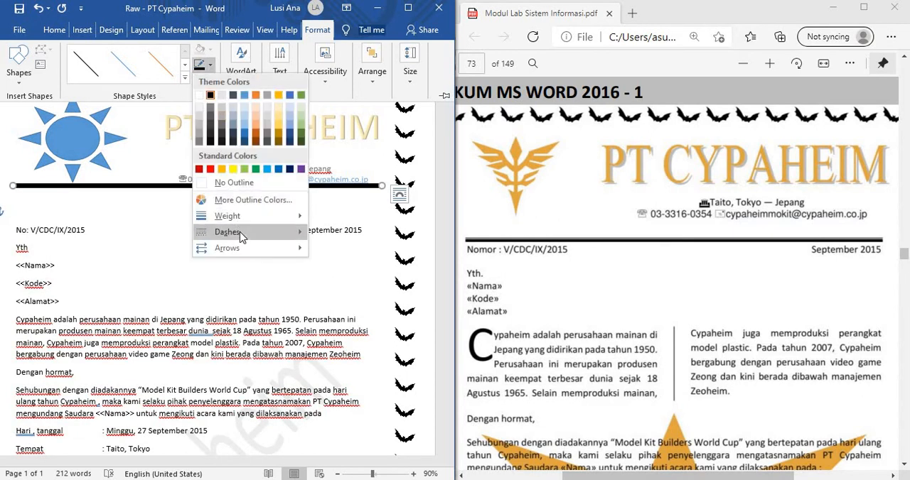
mouse_move(264, 239)
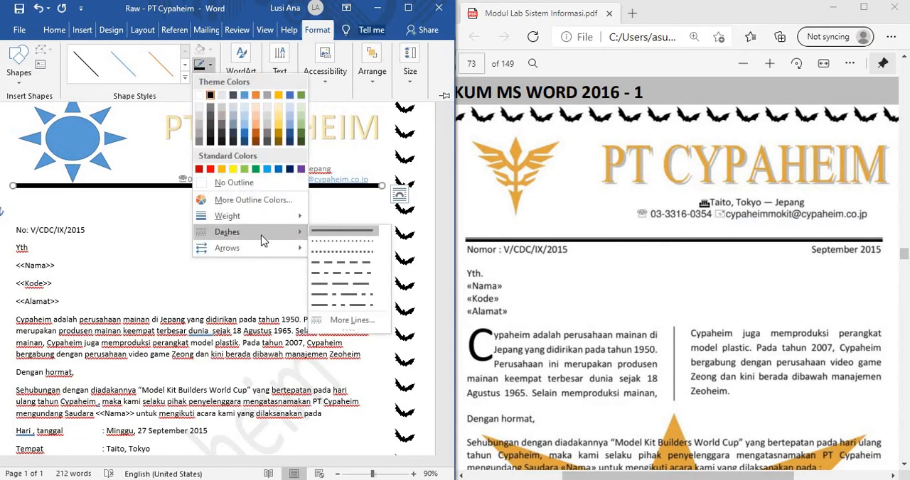
click(343, 320)
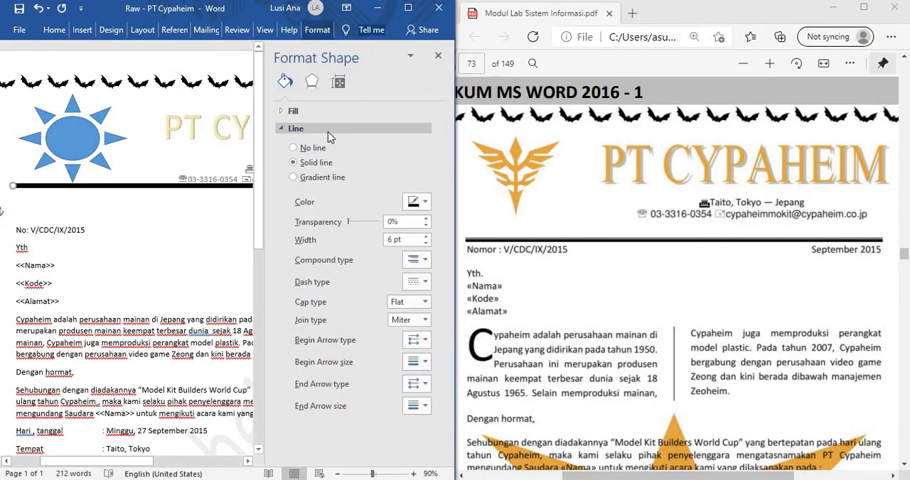
click(415, 284)
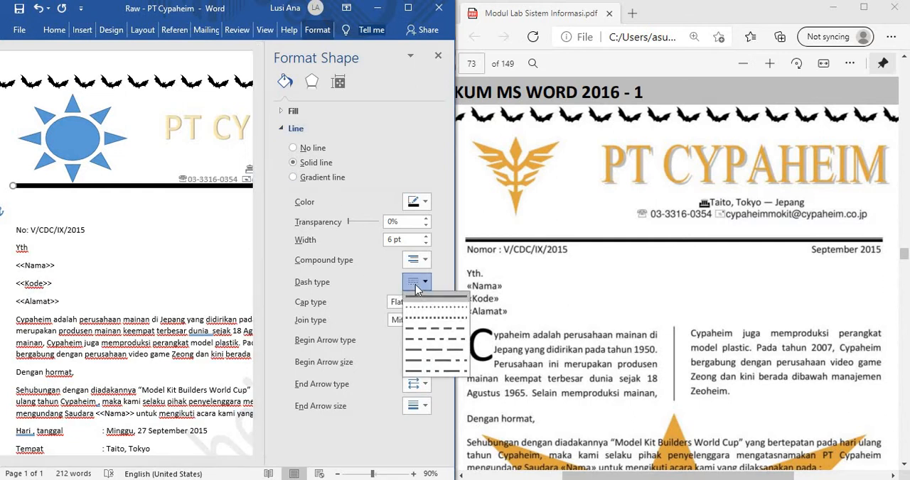
click(430, 263)
click(429, 261)
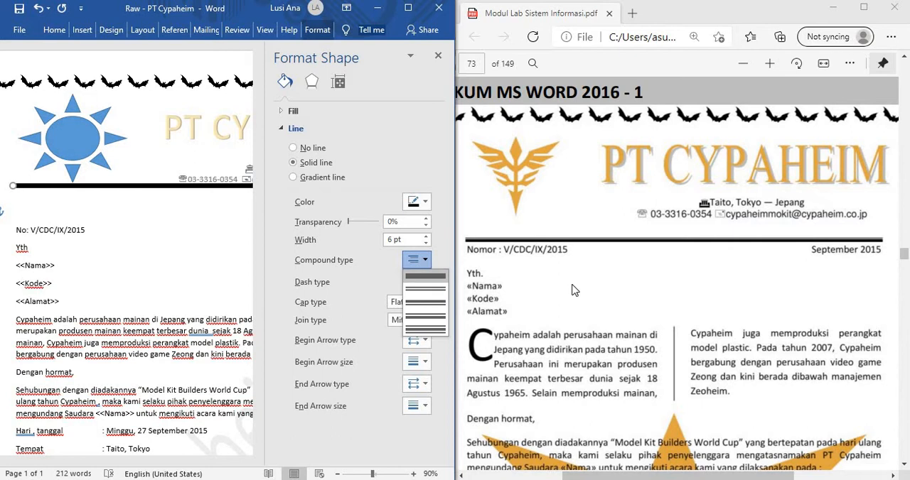
click(436, 323)
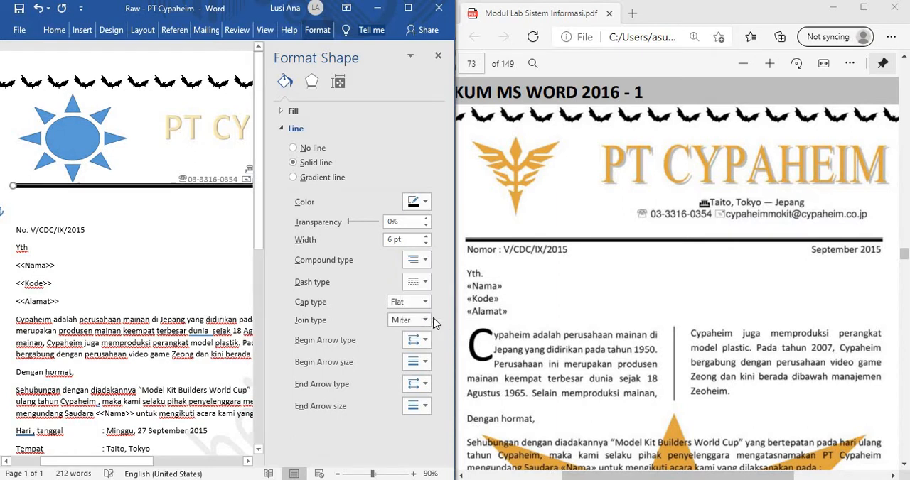
click(439, 56)
Step: Deselect the letterhead line and delete the empty paragraph above the letter number and date
click(234, 305)
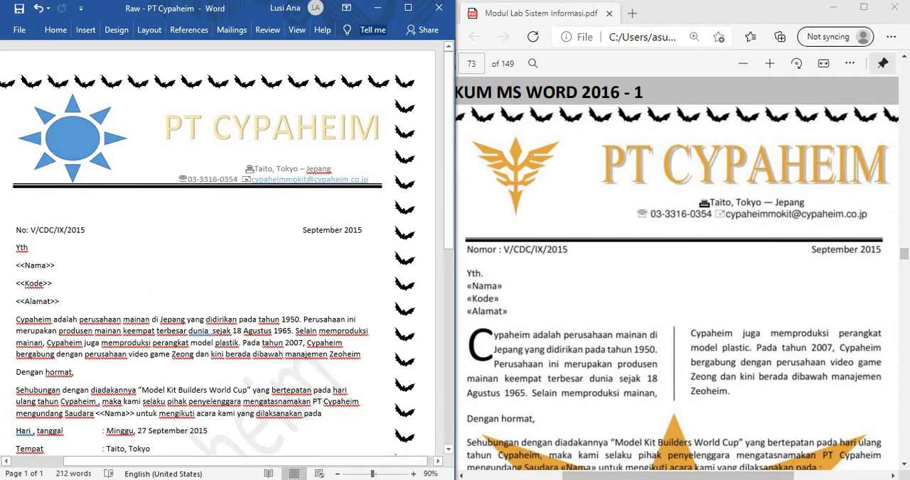
scroll(123, 280, down, 1)
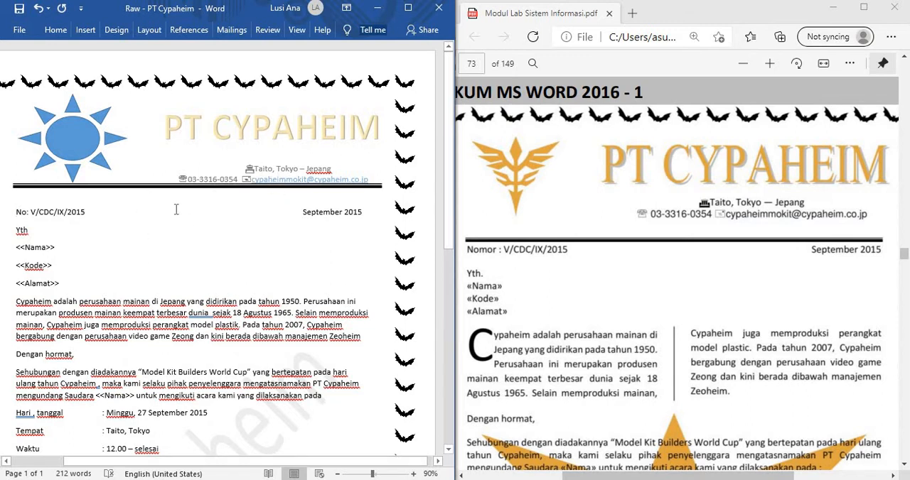
Step: Compare the sample's footer, then open the letter's footer, remove its text and paste "Model Kit Builder's World Cup 2015" one line higher
scroll(579, 280, down, 10)
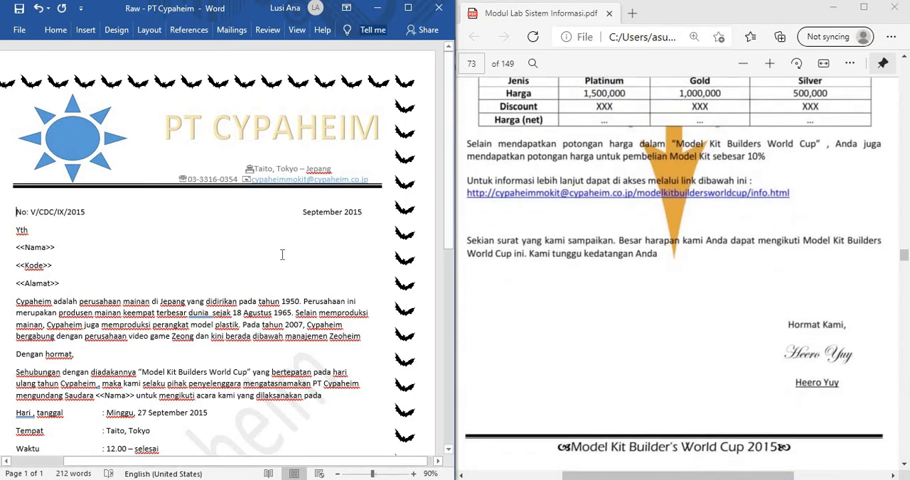
scroll(264, 228, down, 10)
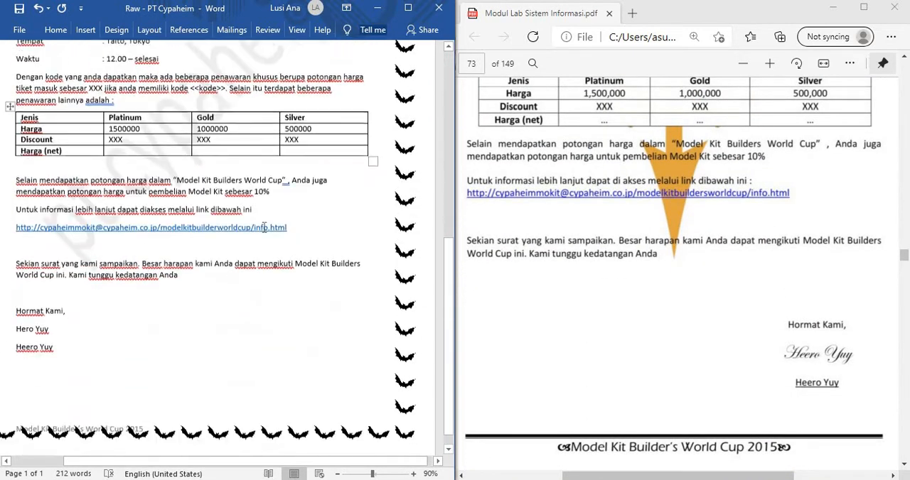
scroll(263, 221, up, 5)
scroll(265, 217, down, 5)
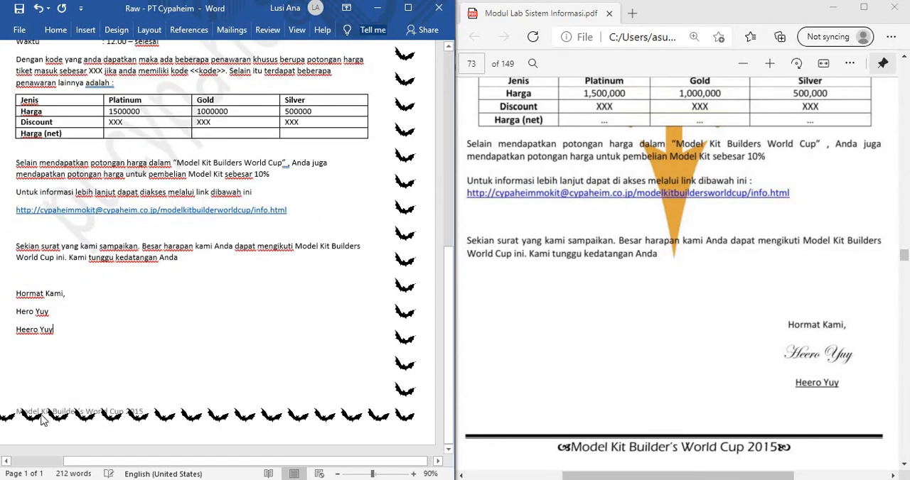
double_click(16, 411)
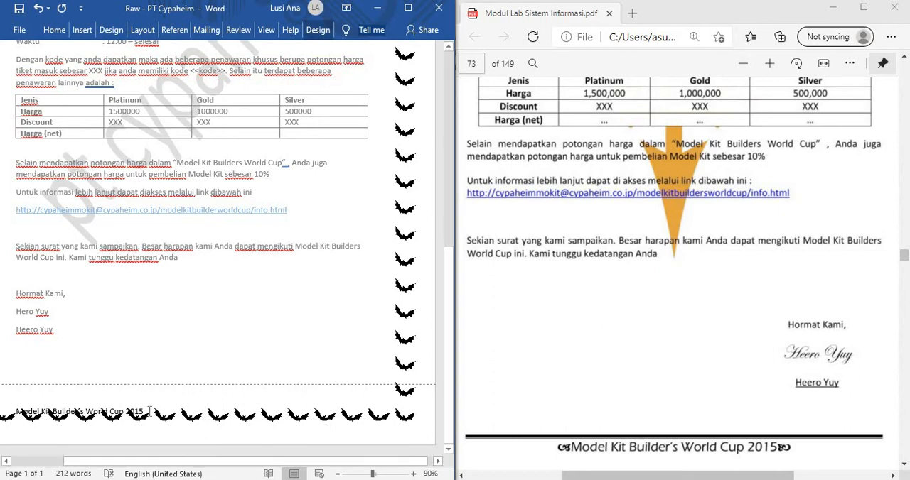
drag(149, 412, 45, 407)
key(ctrl+c)
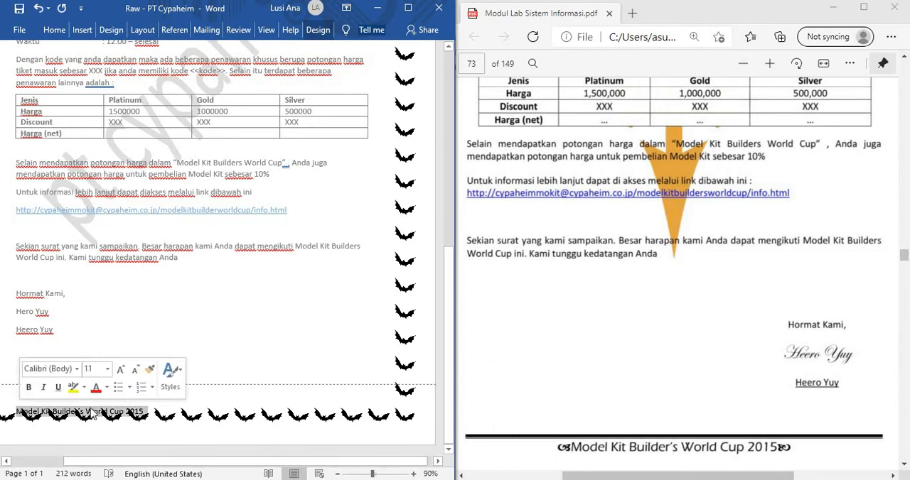
key(Delete)
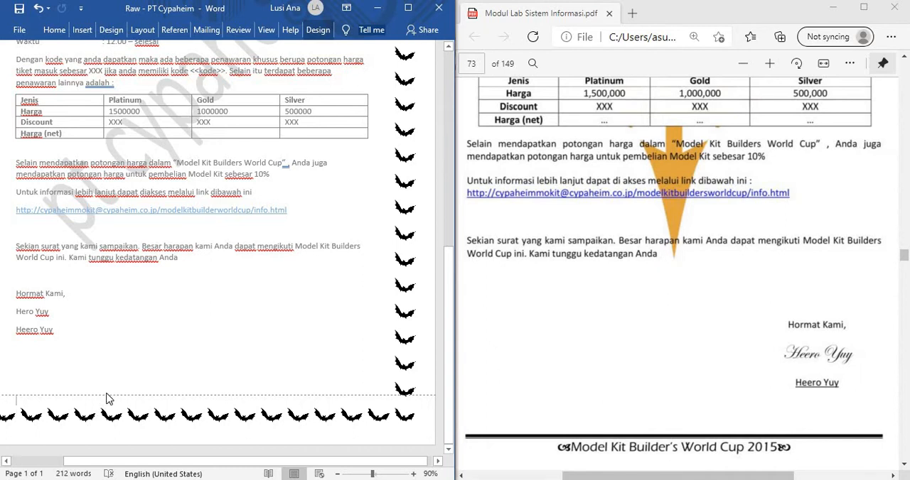
key(ctrl+v)
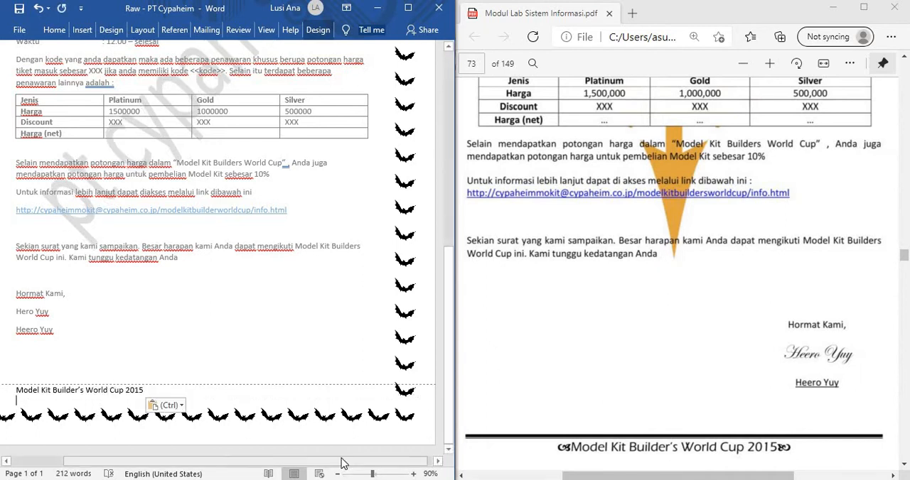
Step: Center the "Model Kit Builder's World Cup 2015" line in the footer
drag(341, 462, 283, 461)
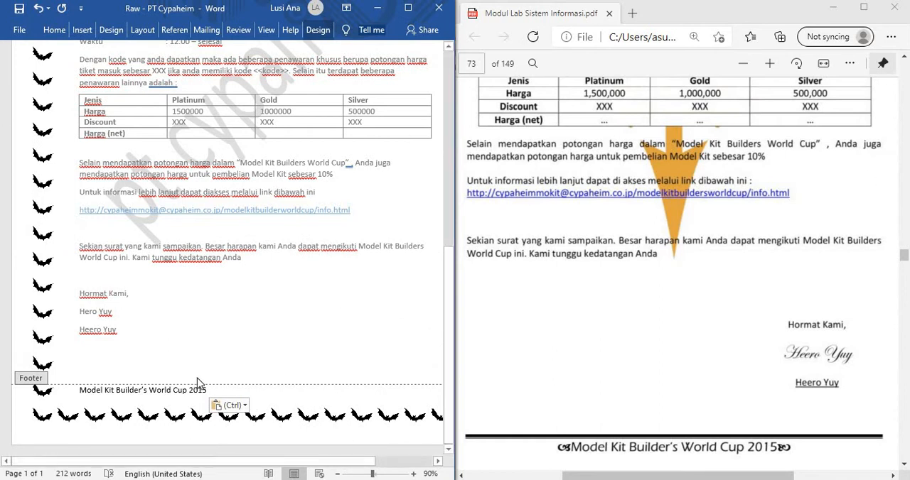
click(71, 389)
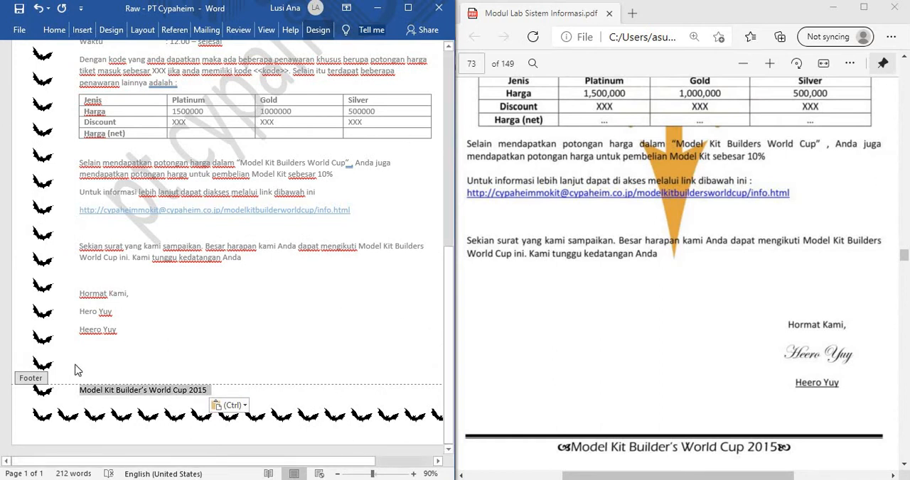
click(83, 31)
click(54, 30)
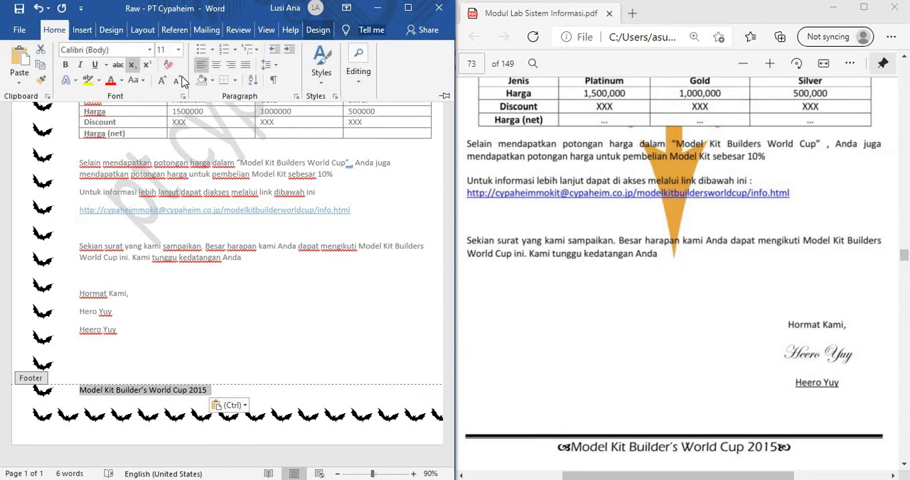
click(215, 66)
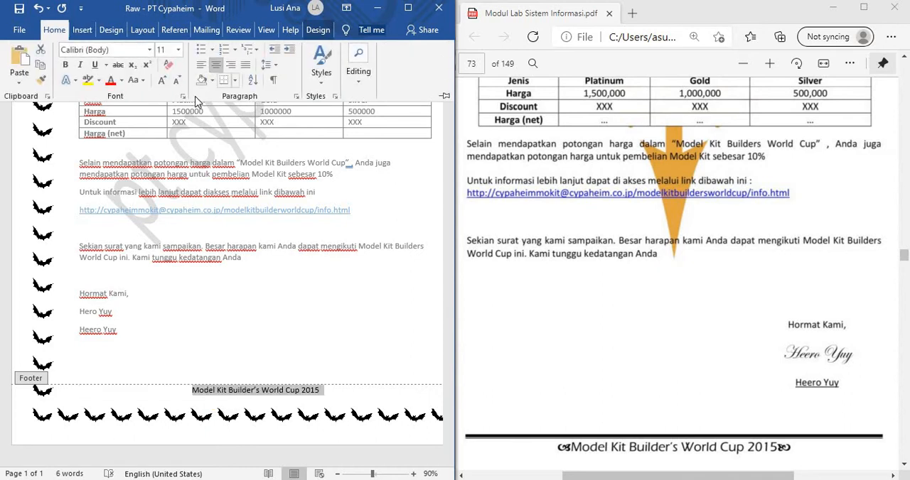
Step: Place the cursor in front of the footer text and open the full symbol selection
click(191, 401)
click(196, 398)
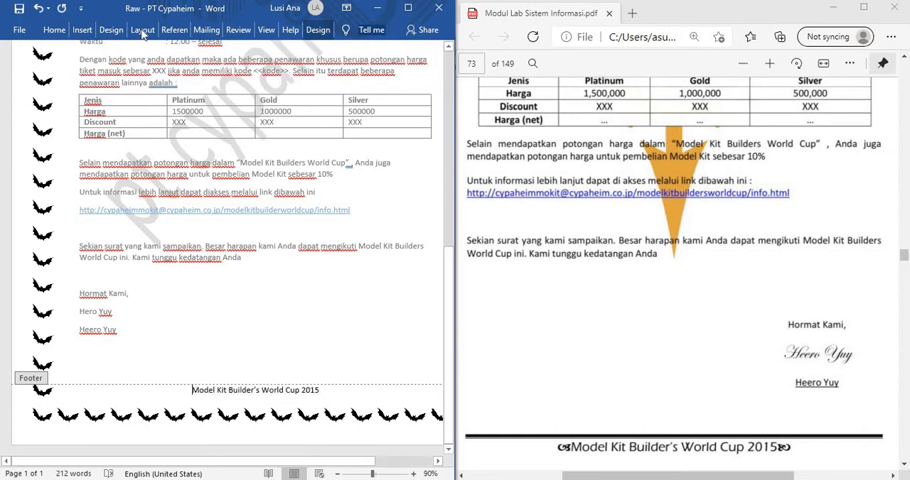
click(85, 30)
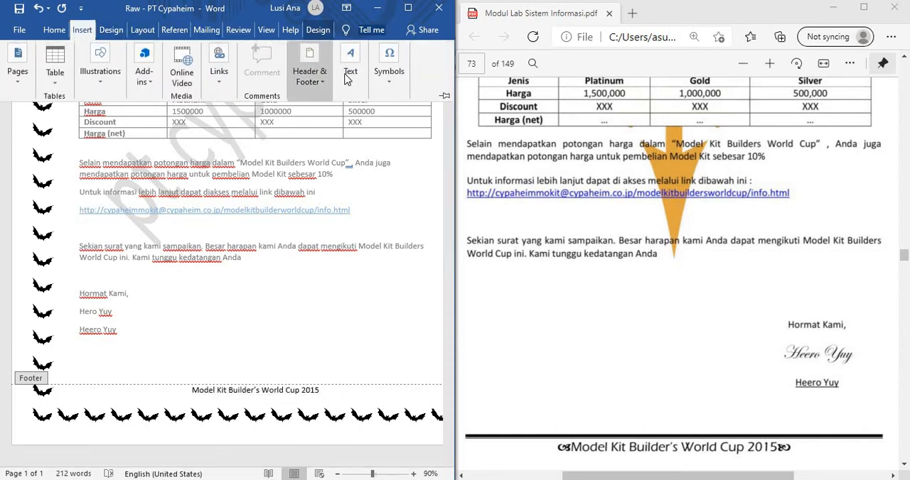
click(392, 83)
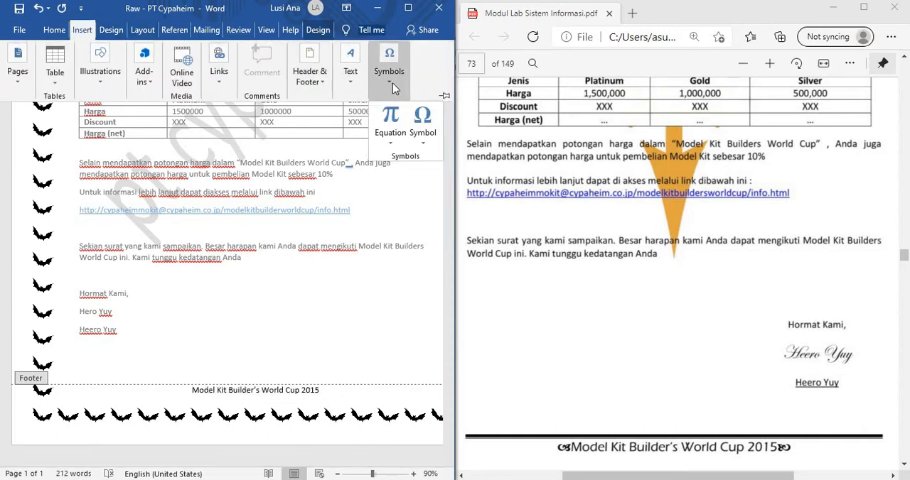
click(424, 135)
click(448, 240)
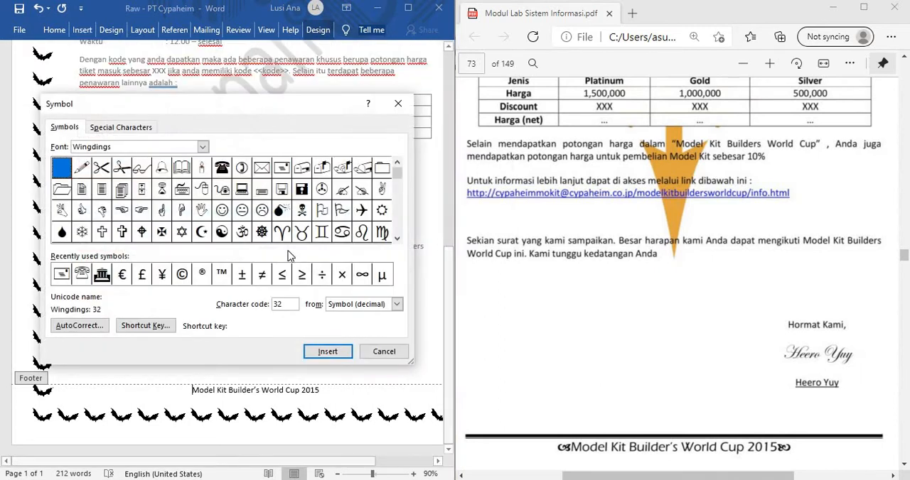
Step: Look through the Webdings symbols for ornaments like those around the sample's footer text
click(202, 147)
scroll(156, 192, up, 5)
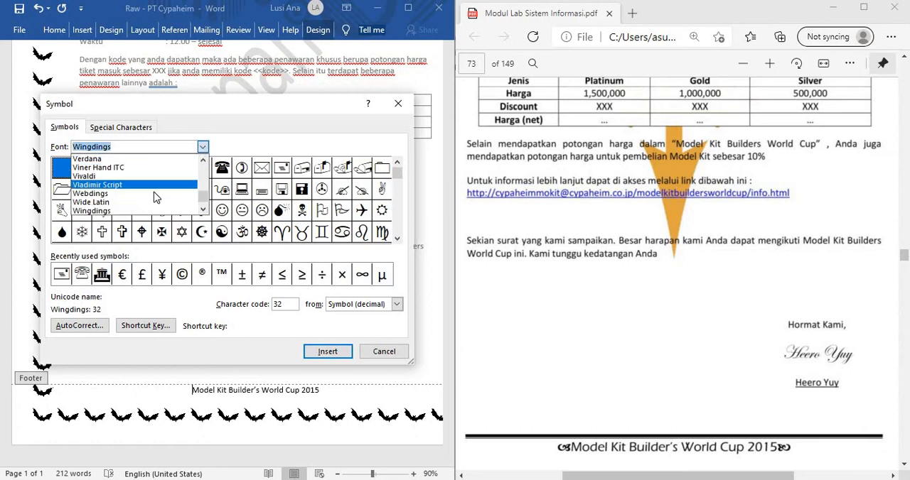
click(155, 193)
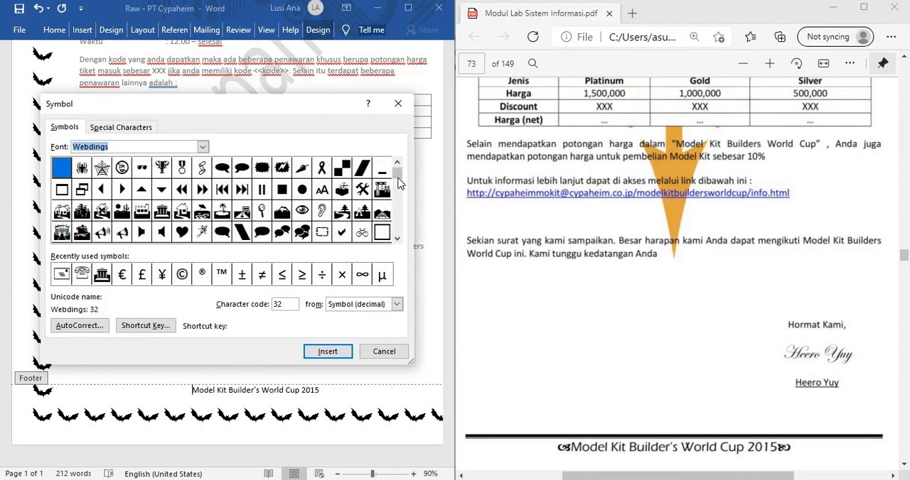
drag(398, 174, 400, 213)
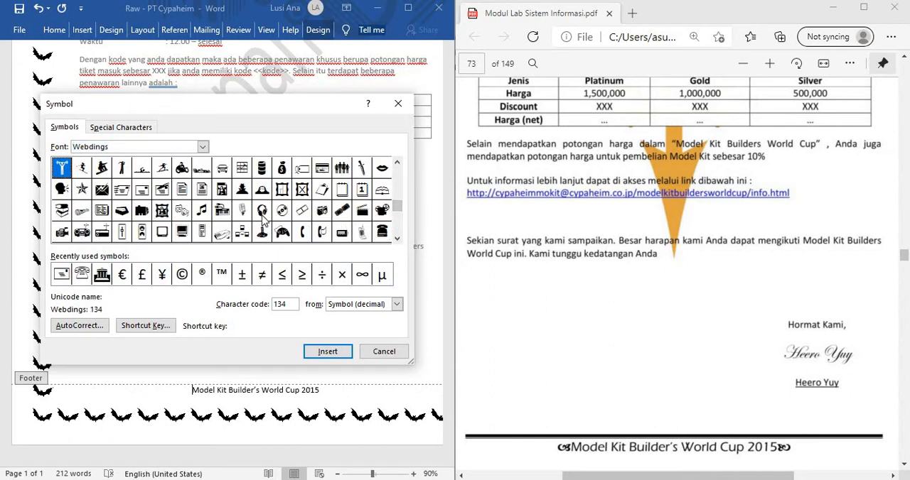
click(397, 239)
click(397, 239)
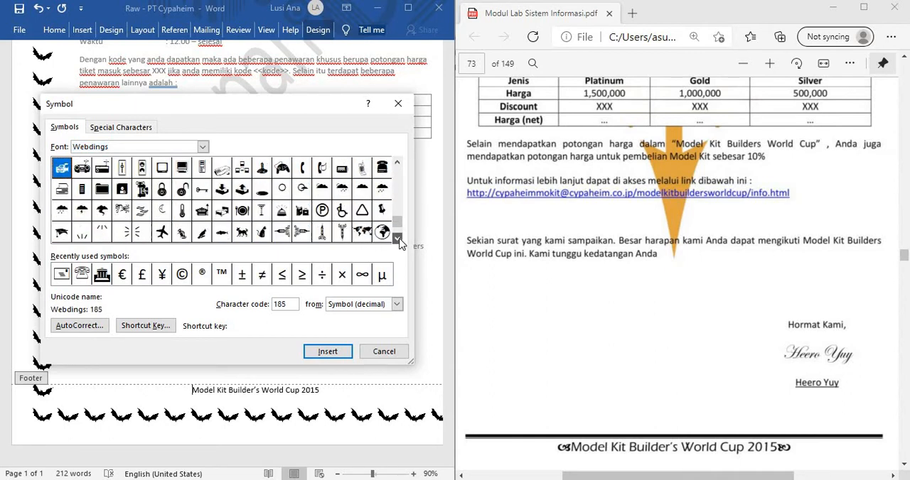
click(397, 240)
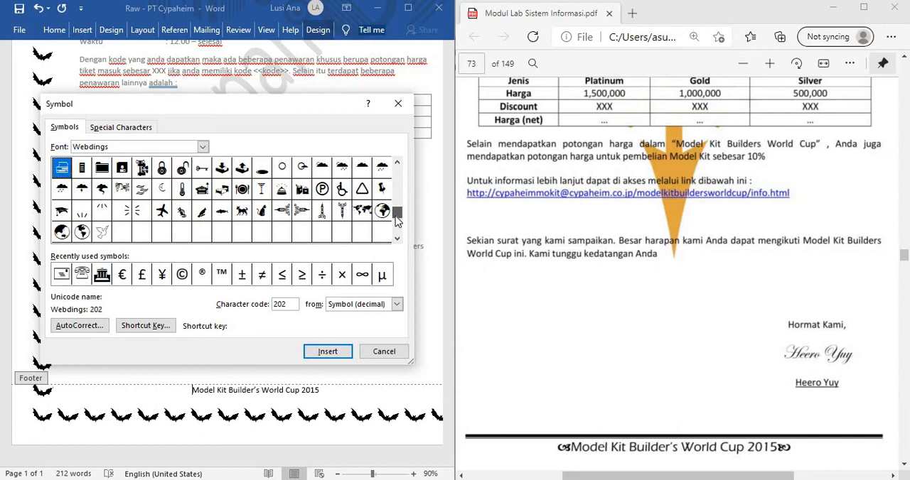
drag(395, 216, 396, 178)
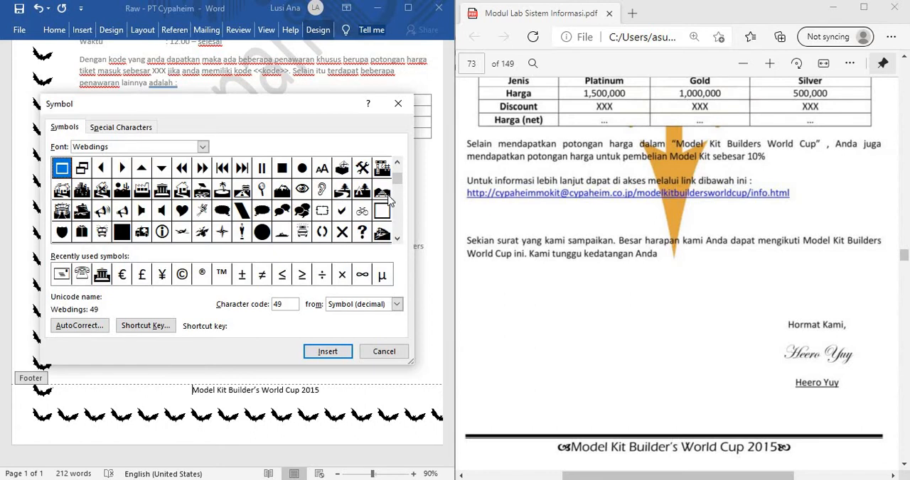
drag(397, 183, 396, 170)
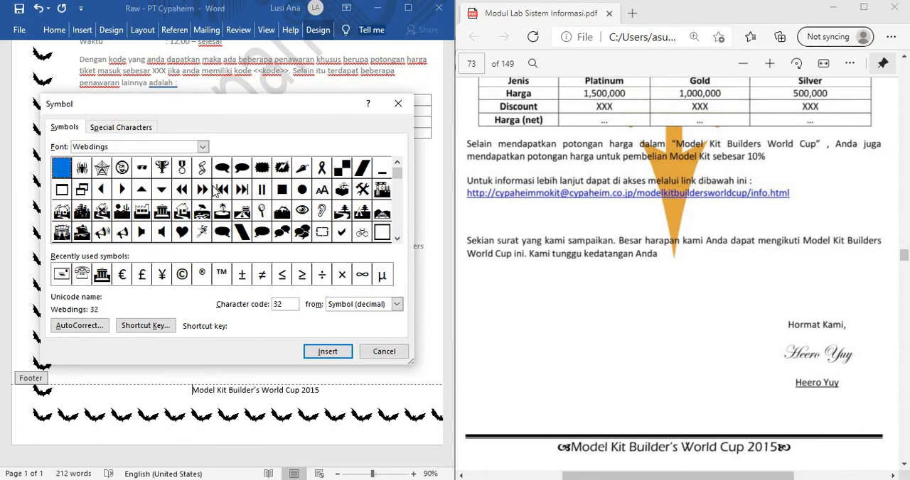
Step: Switch the symbol font to Wingdings and insert the leaf ornament with character code 150 before the footer text
click(203, 147)
click(183, 187)
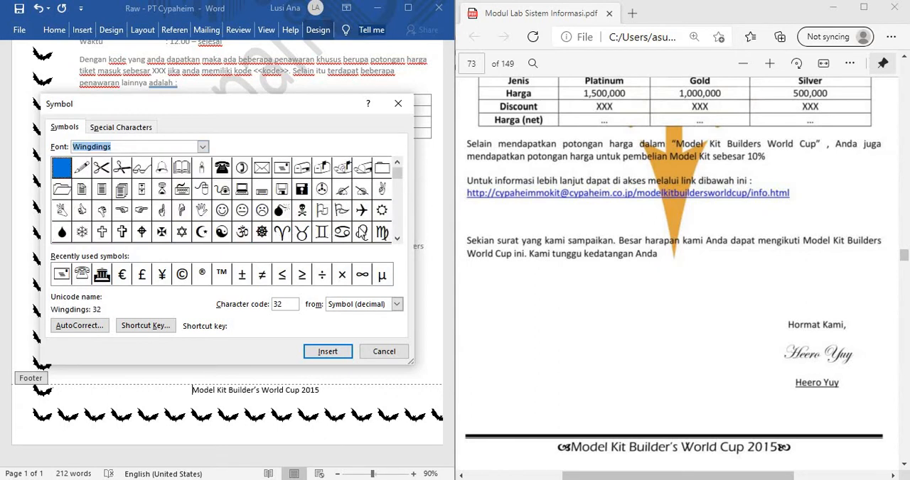
click(397, 241)
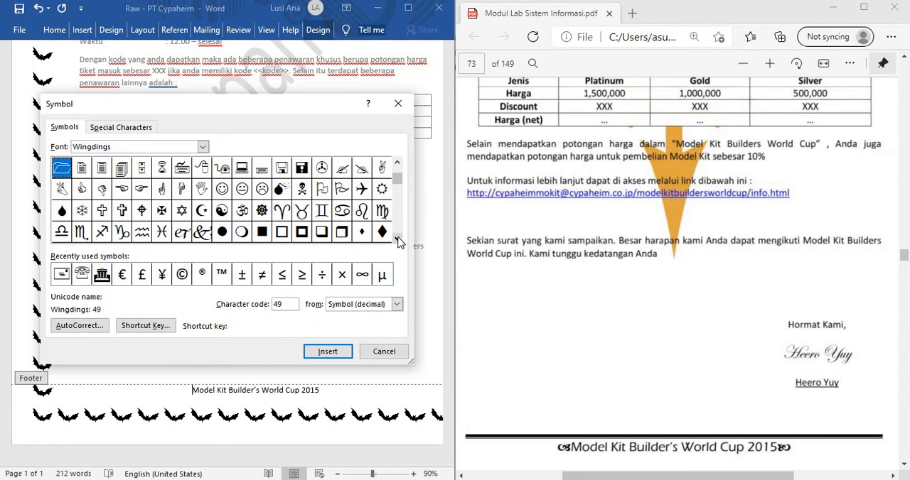
click(398, 241)
click(398, 241)
click(397, 241)
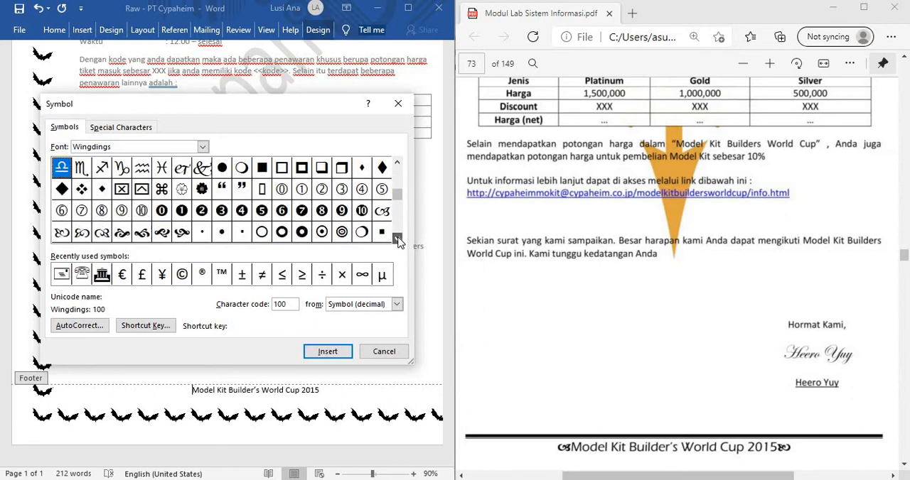
click(397, 241)
click(397, 241)
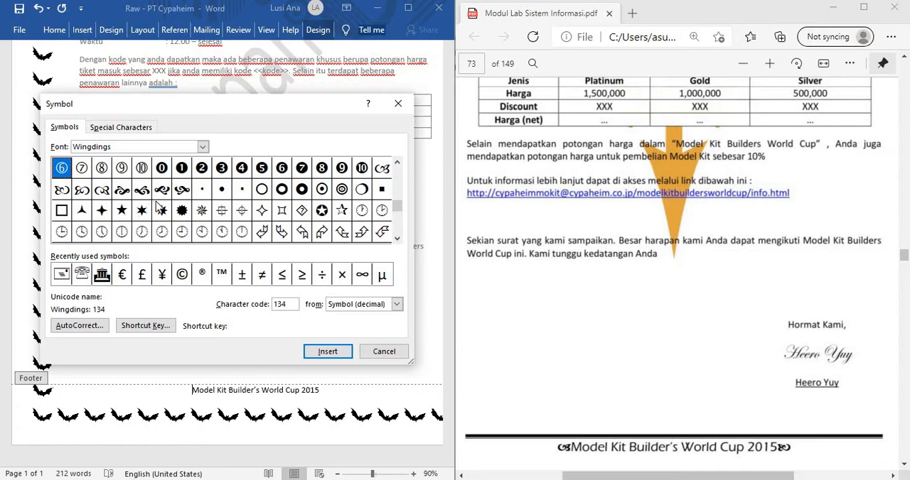
click(384, 173)
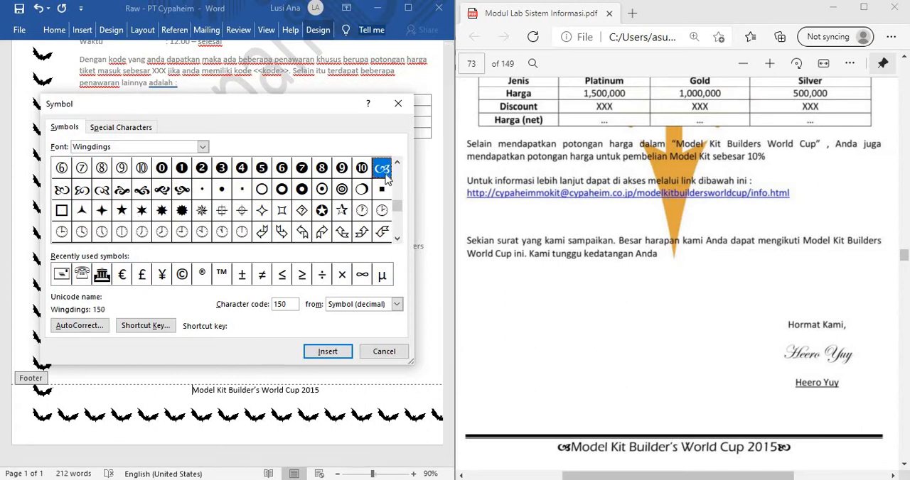
click(328, 351)
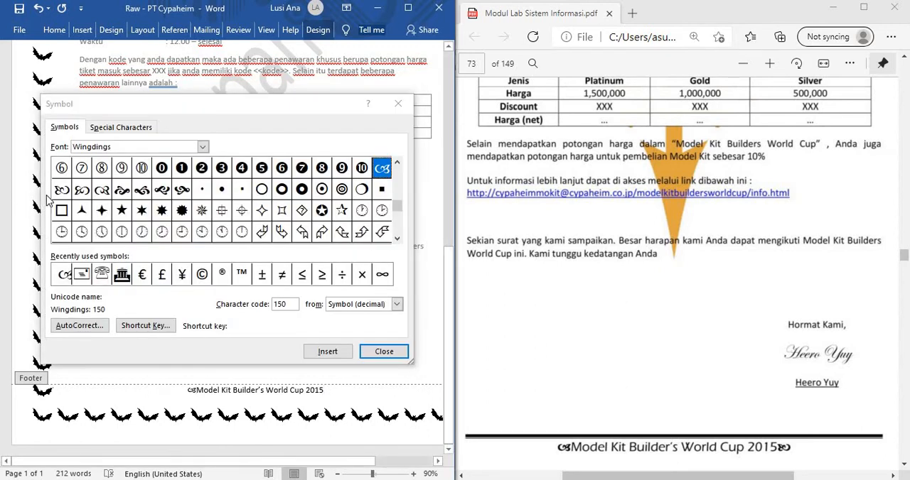
Step: Insert the mirrored Wingdings ornament with character code 151 after "2015" in the footer and close the symbol dialog
click(219, 260)
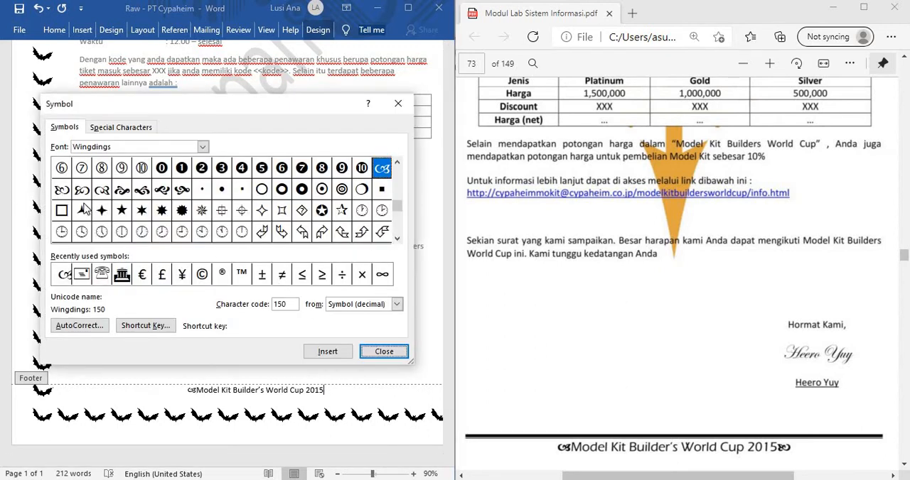
click(63, 191)
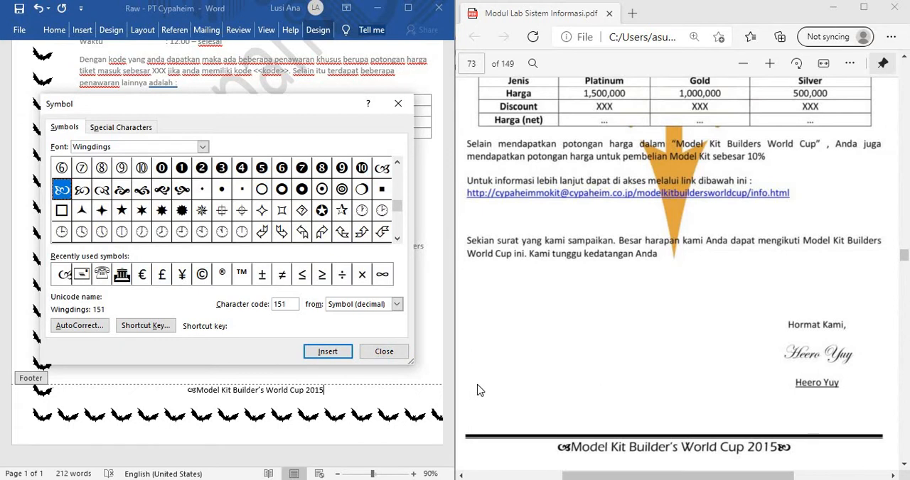
click(333, 356)
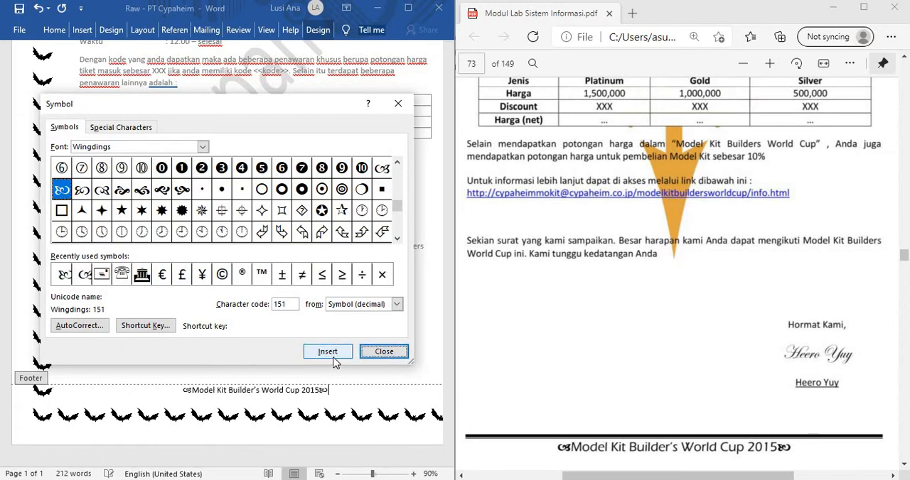
click(382, 351)
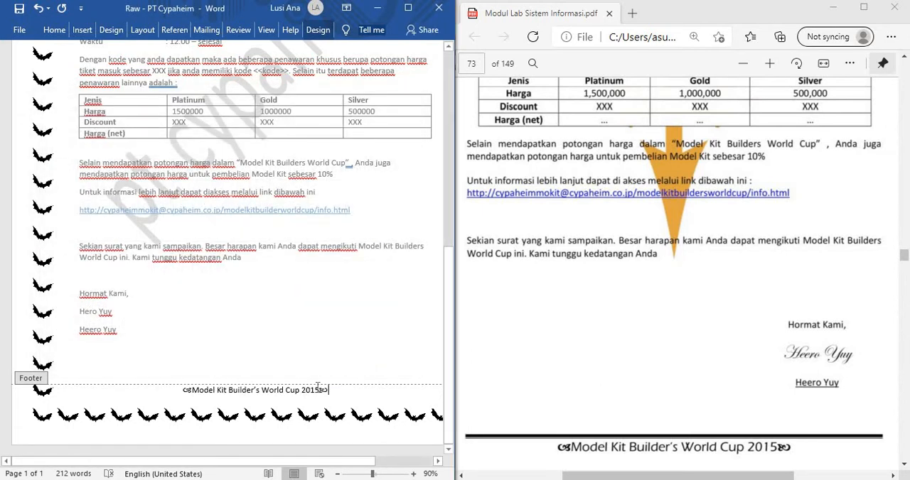
Step: Format the whole footer text, including both ornaments, in Segoe UI at size 14
drag(330, 391, 188, 385)
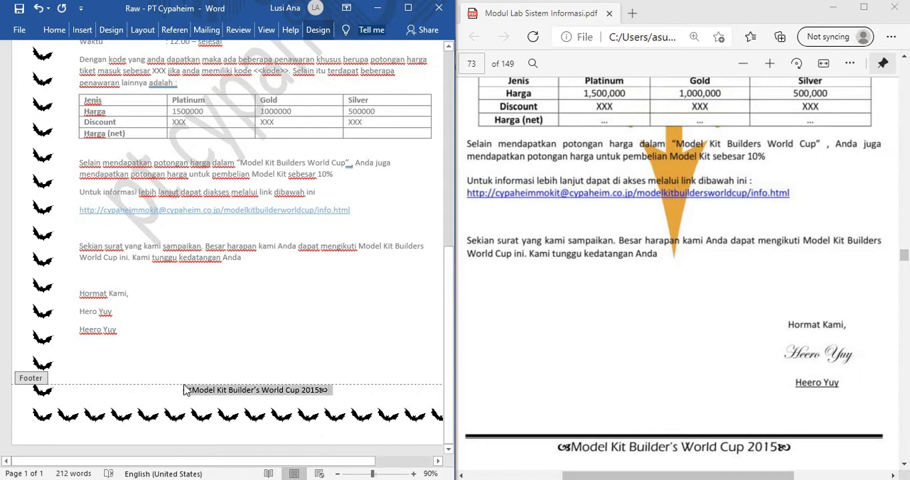
click(54, 30)
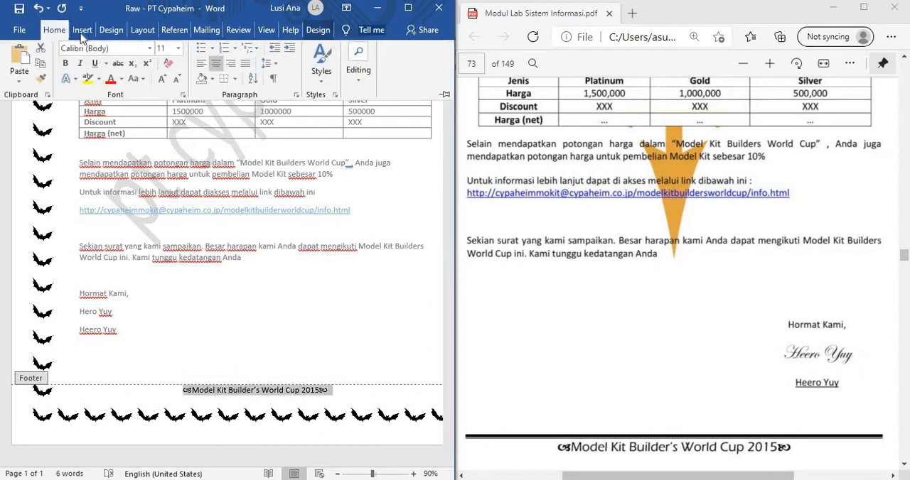
click(150, 51)
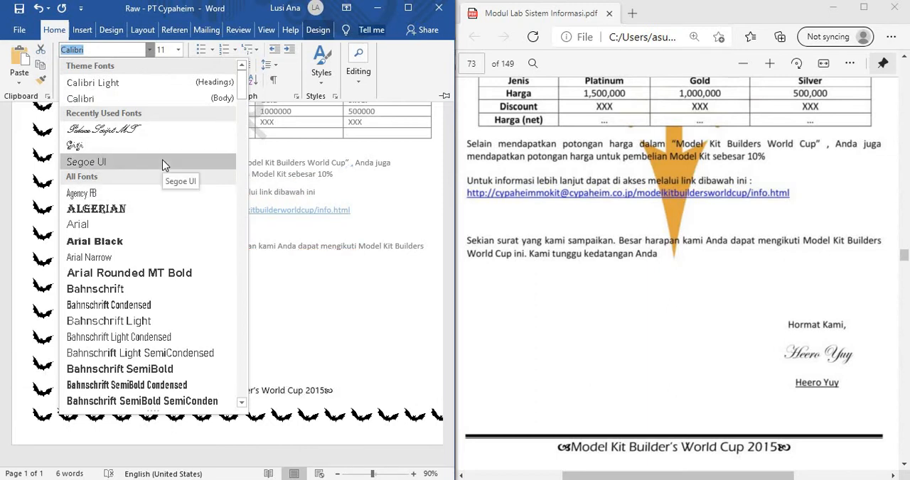
click(162, 162)
click(179, 50)
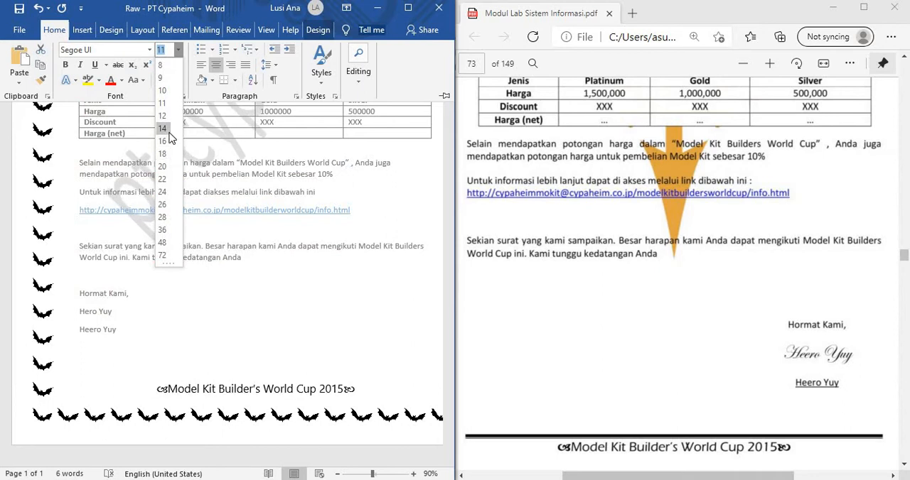
click(163, 129)
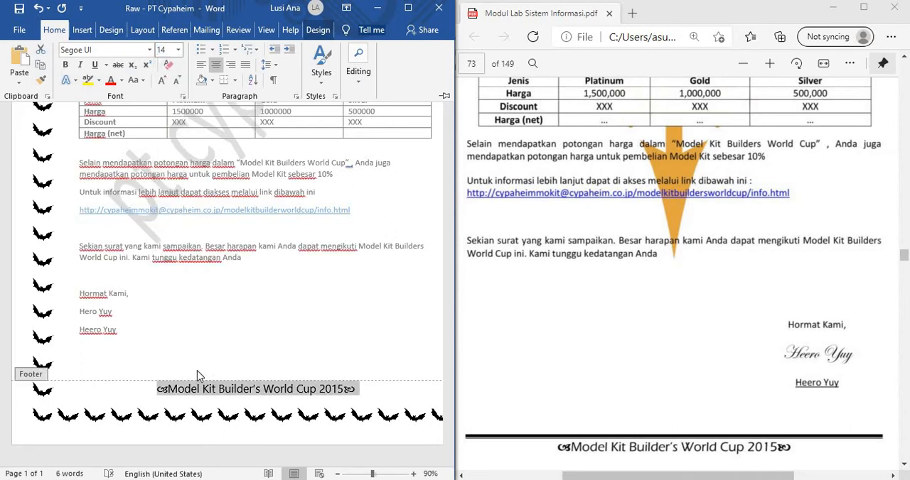
Step: Add an empty line above the footer text and draw a straight horizontal line there, about 15.8 cm long
click(155, 390)
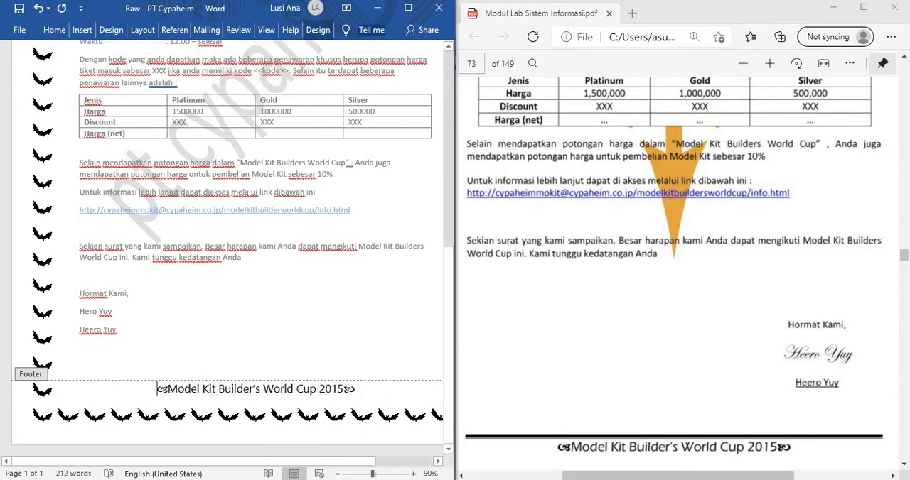
key(Return)
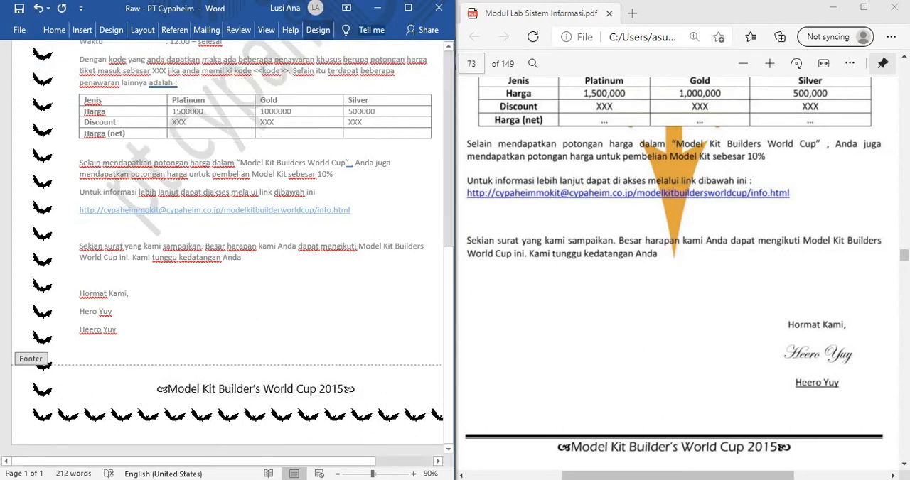
click(80, 31)
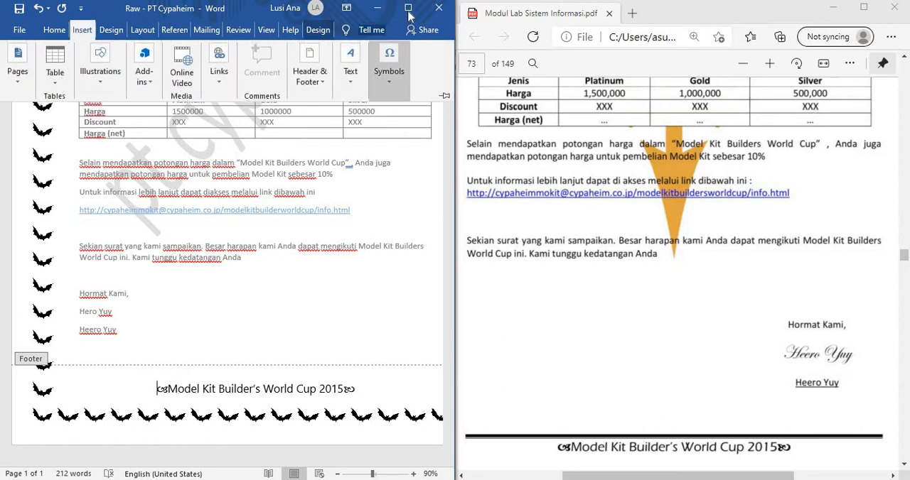
click(408, 7)
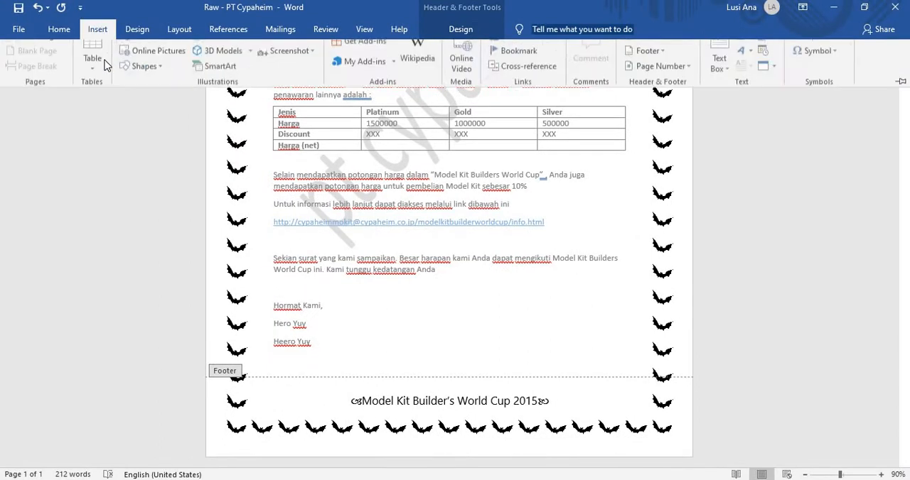
click(144, 80)
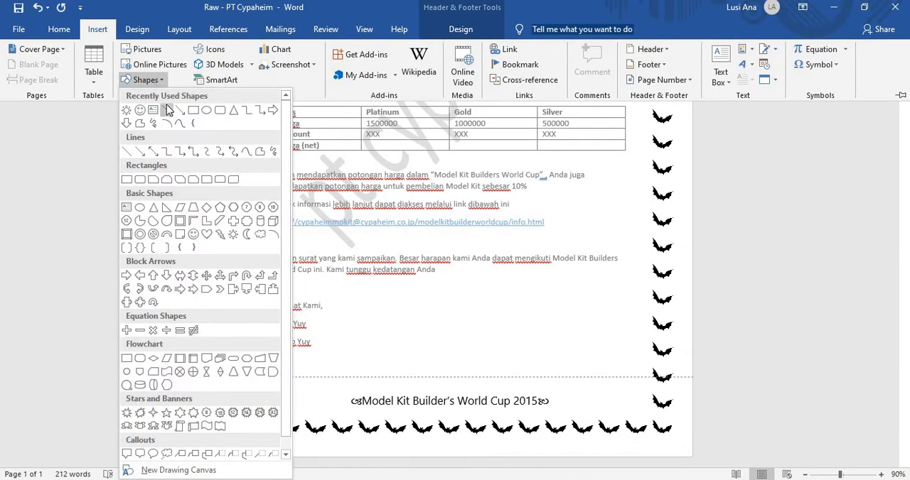
click(168, 110)
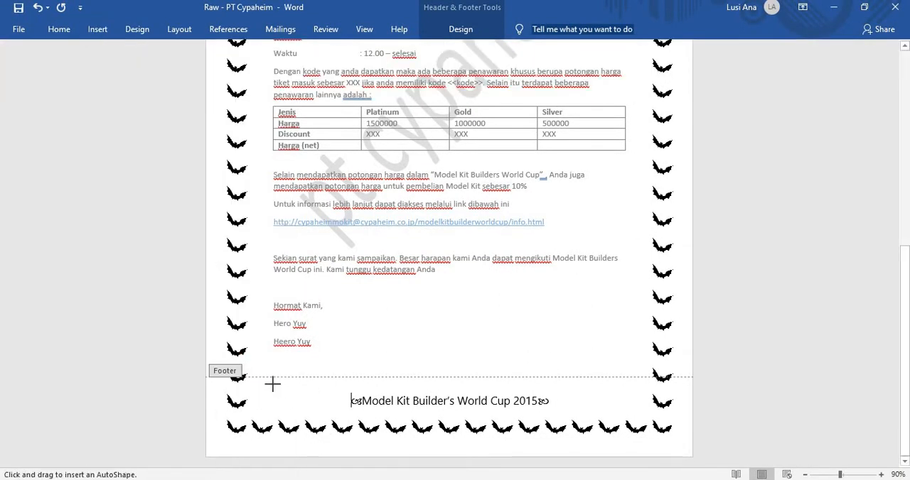
drag(272, 385, 630, 385)
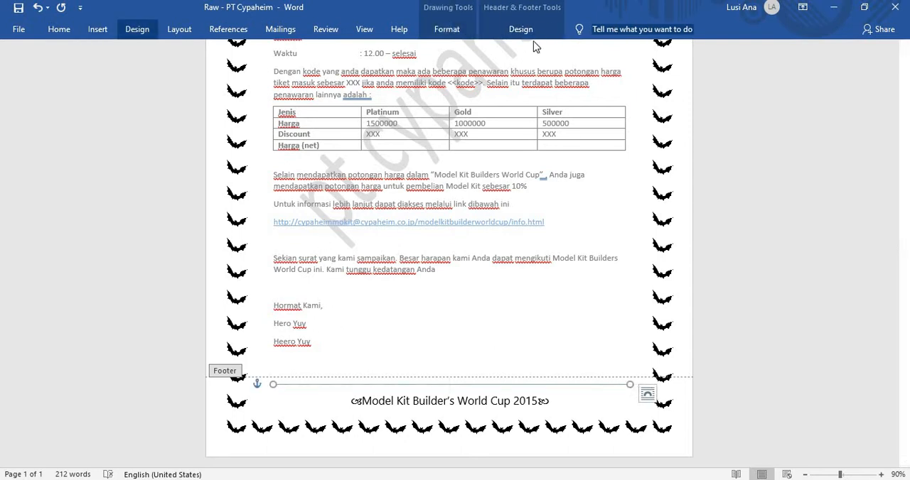
Step: Set the footer line's weight to 4½ pt, then close the footer and place the letter beside the PDF sample
click(485, 30)
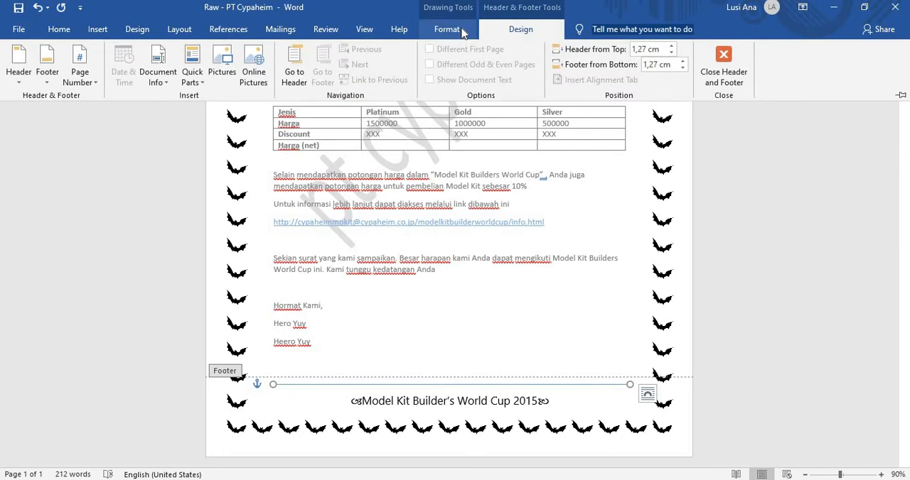
click(447, 29)
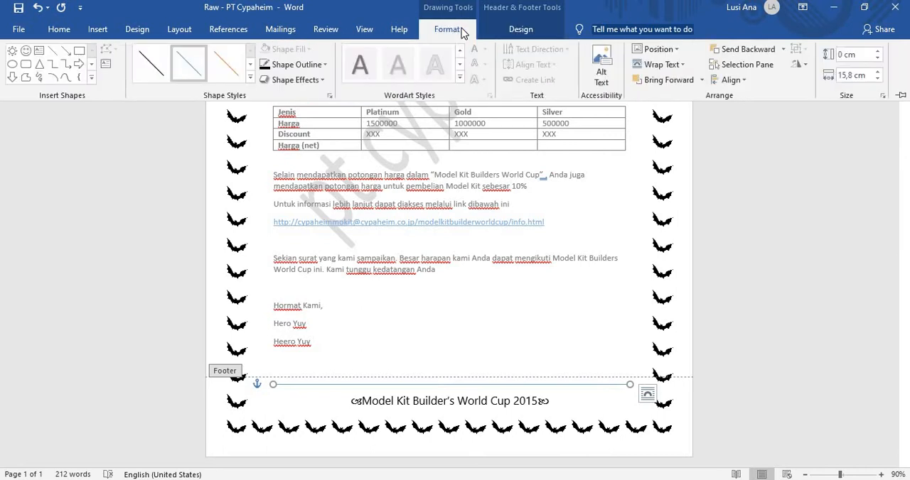
click(326, 66)
mouse_move(324, 215)
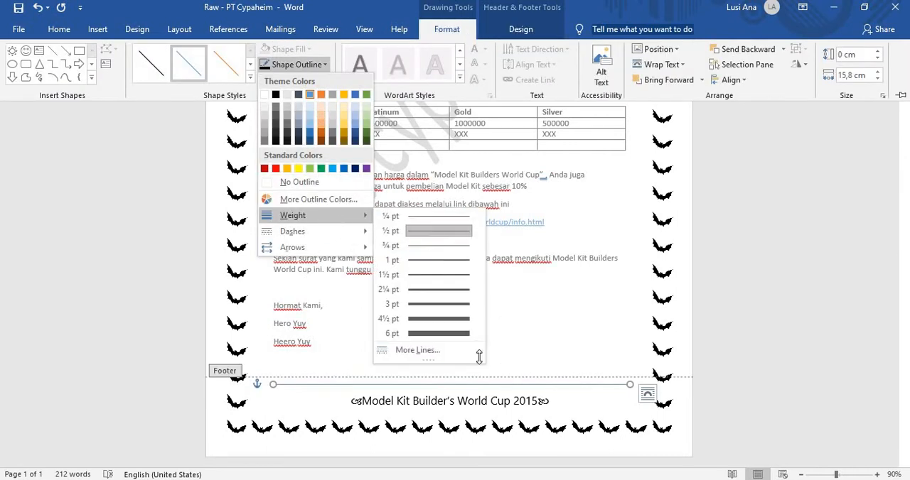
click(442, 324)
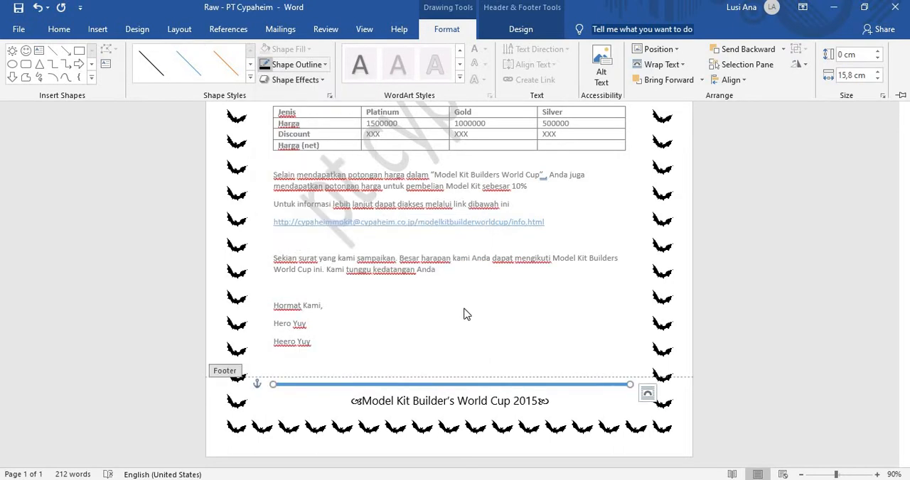
click(598, 322)
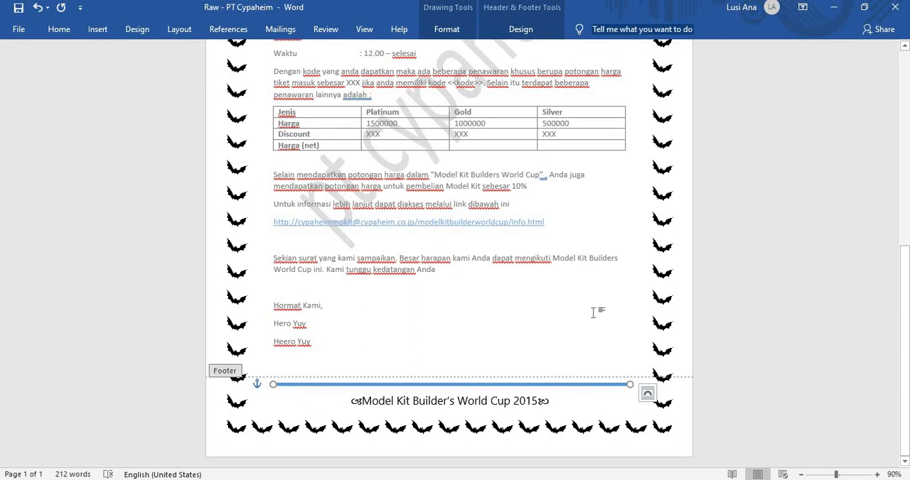
double_click(593, 313)
key(super+Left)
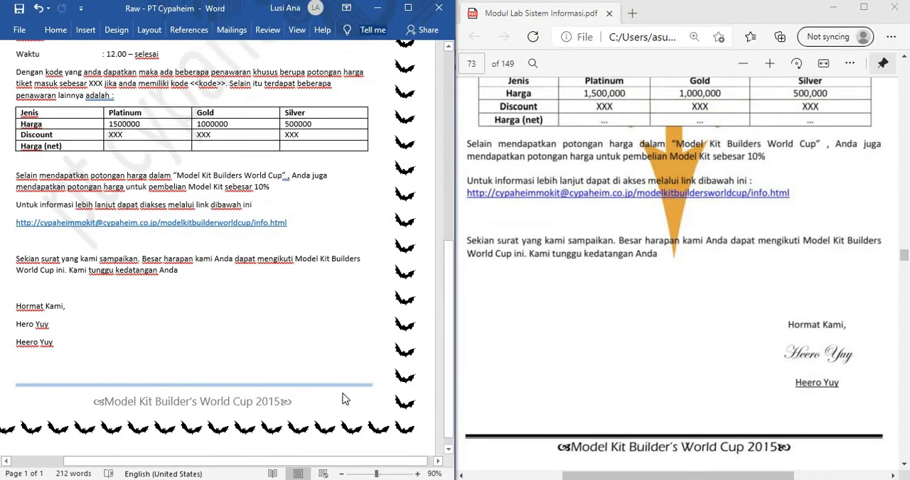
Step: Reopen the footer, select its divider line and set the outline colour to black
double_click(342, 388)
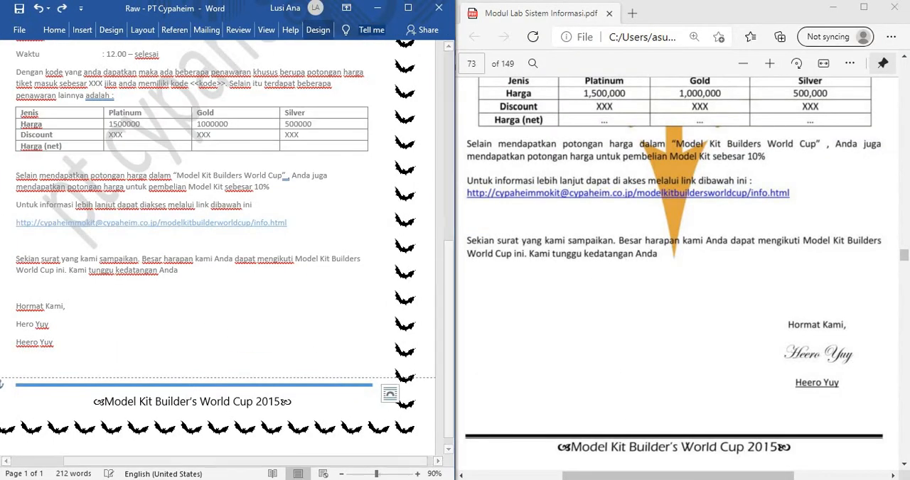
click(317, 30)
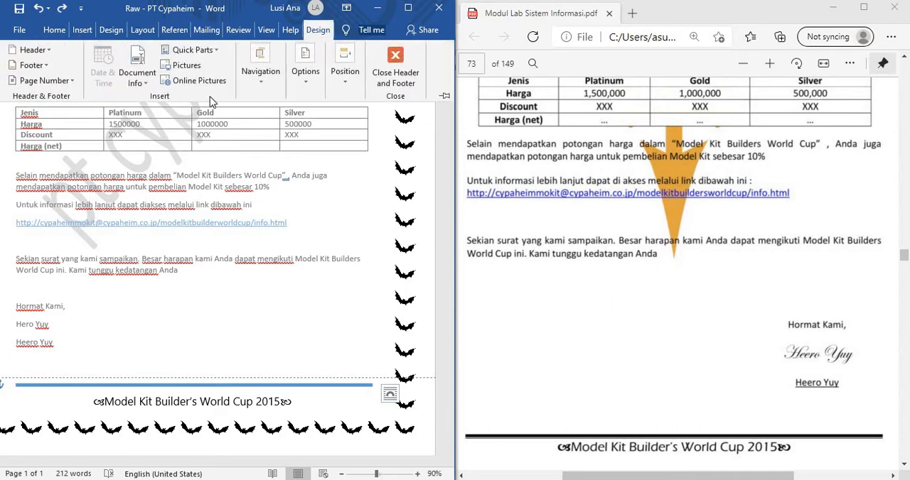
click(317, 29)
click(412, 9)
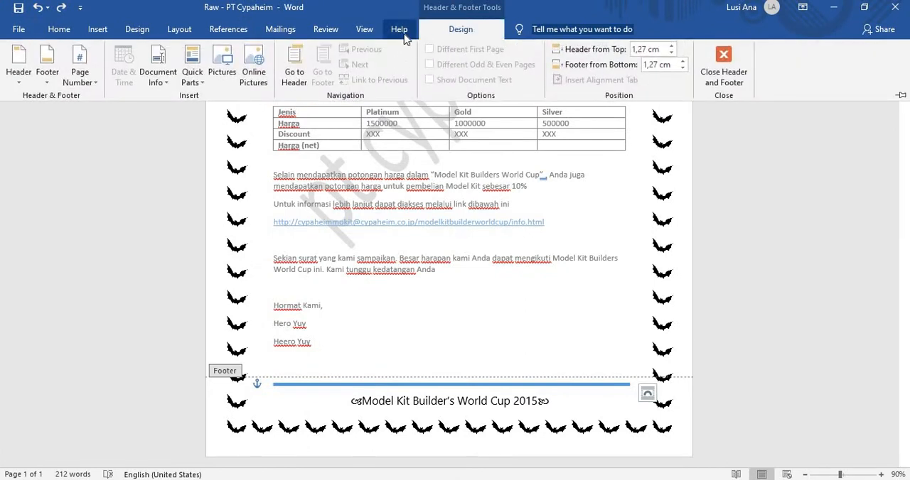
click(404, 36)
click(433, 37)
click(333, 31)
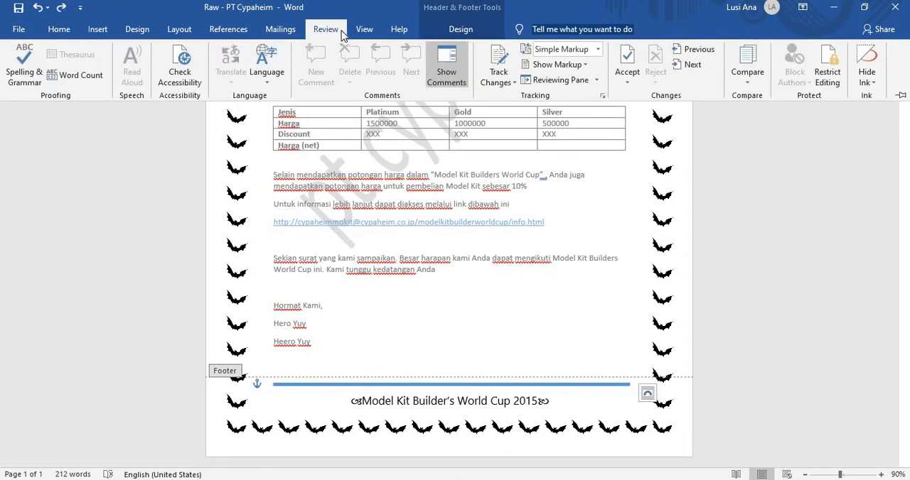
click(388, 388)
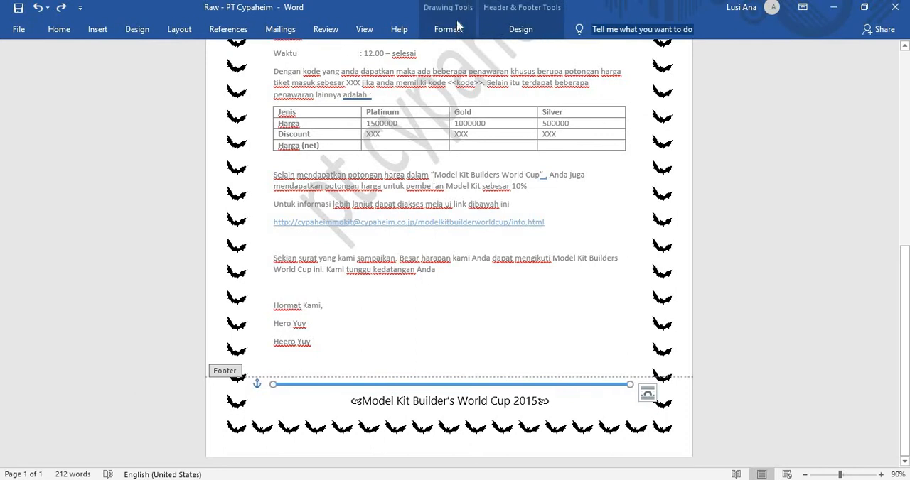
click(496, 31)
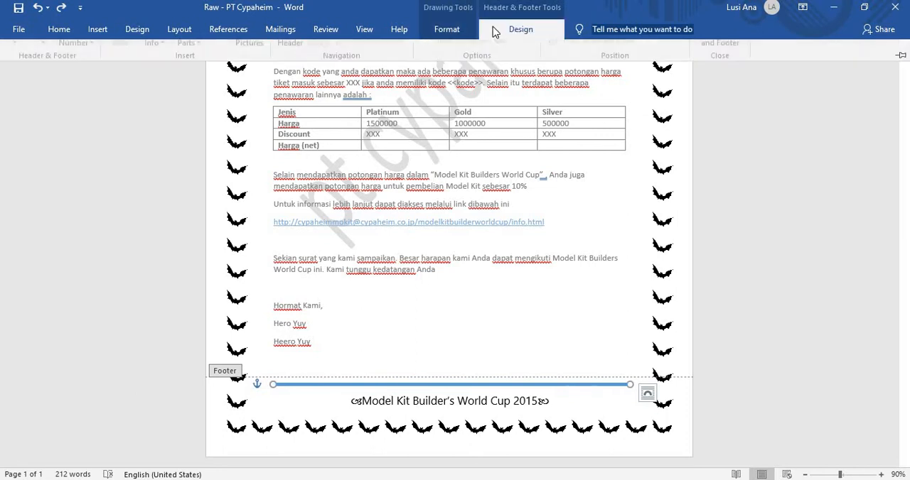
click(442, 33)
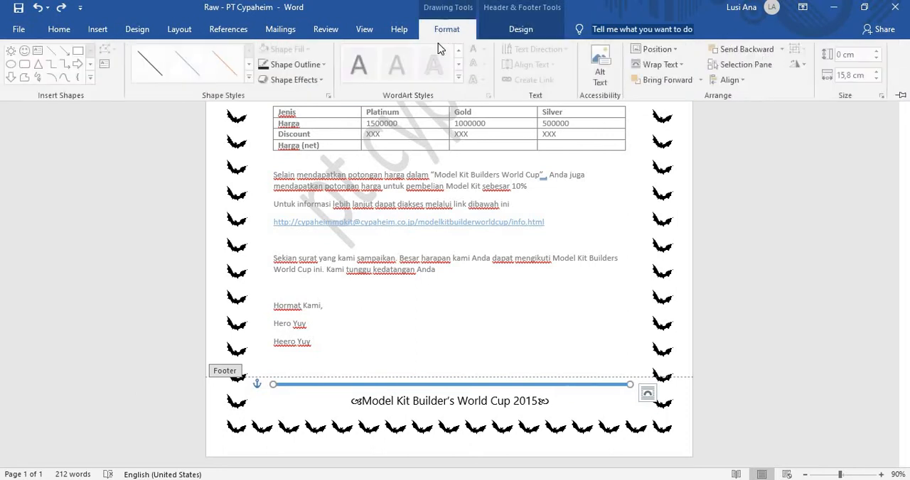
click(324, 65)
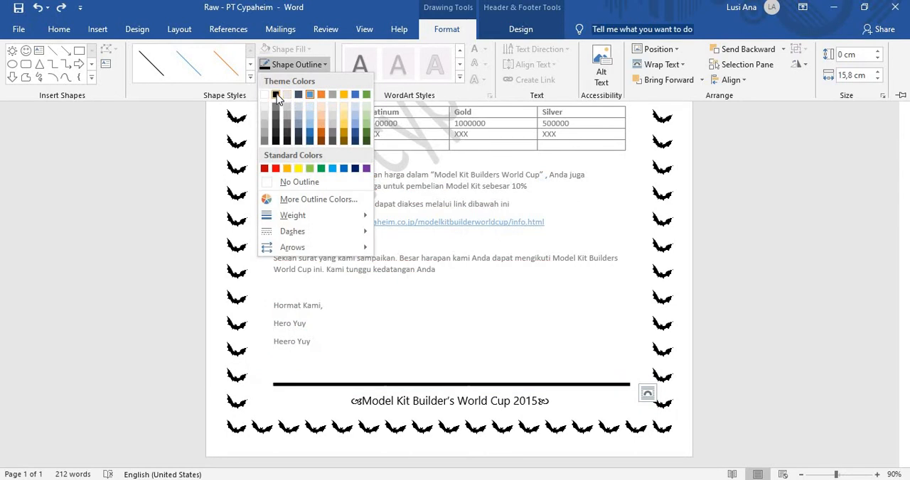
click(276, 95)
Step: Give the footer line the thick-thin compound type like the sample's and close the shape formatting options
click(324, 65)
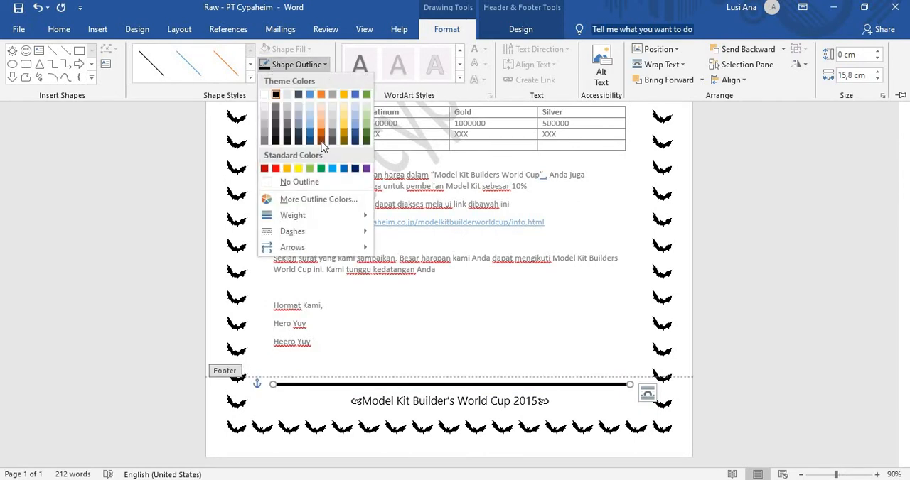
mouse_move(321, 216)
mouse_move(324, 234)
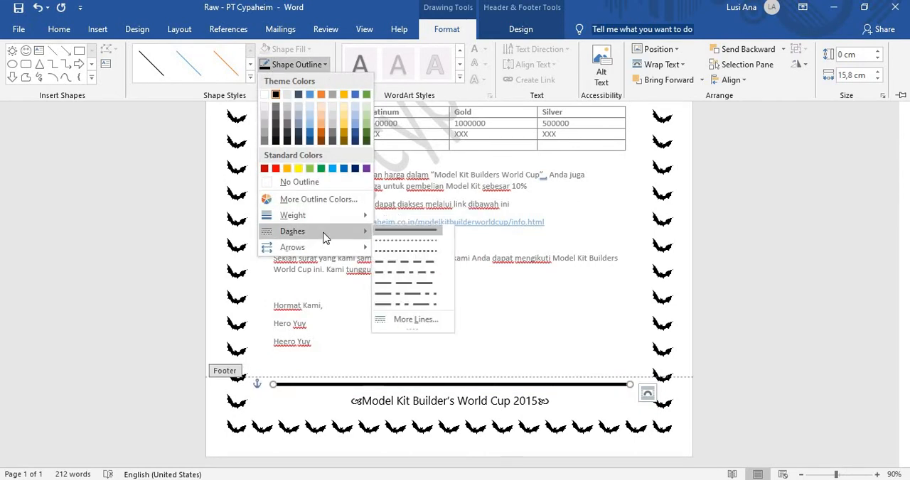
click(413, 322)
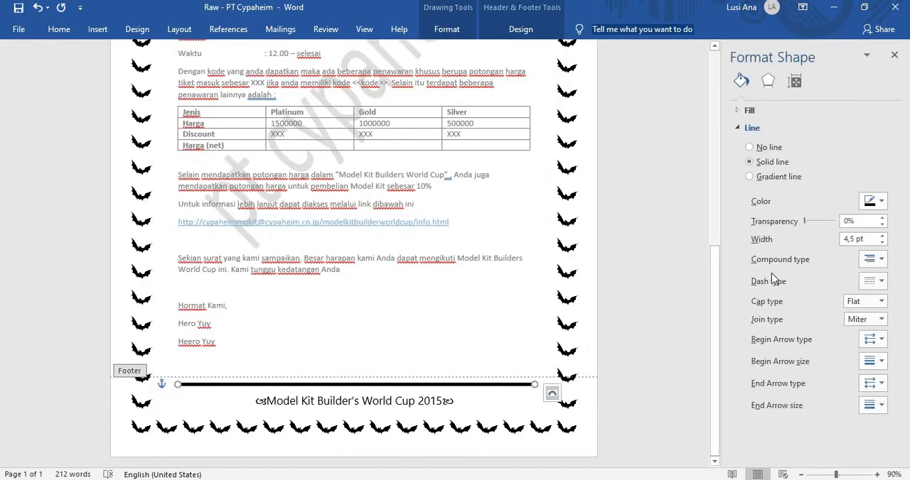
click(871, 262)
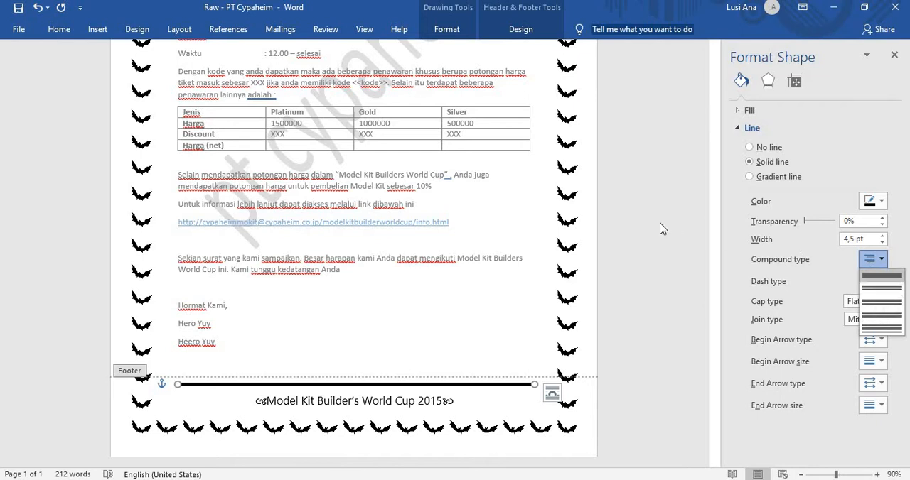
click(706, 205)
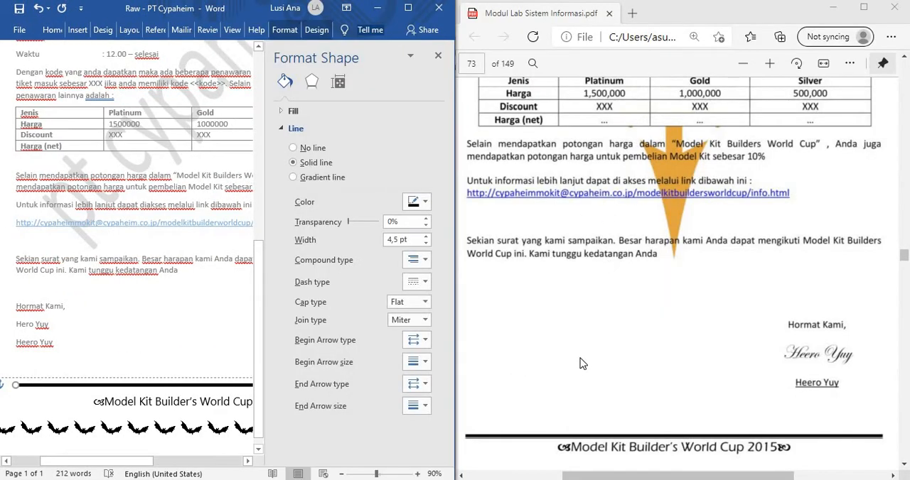
click(422, 261)
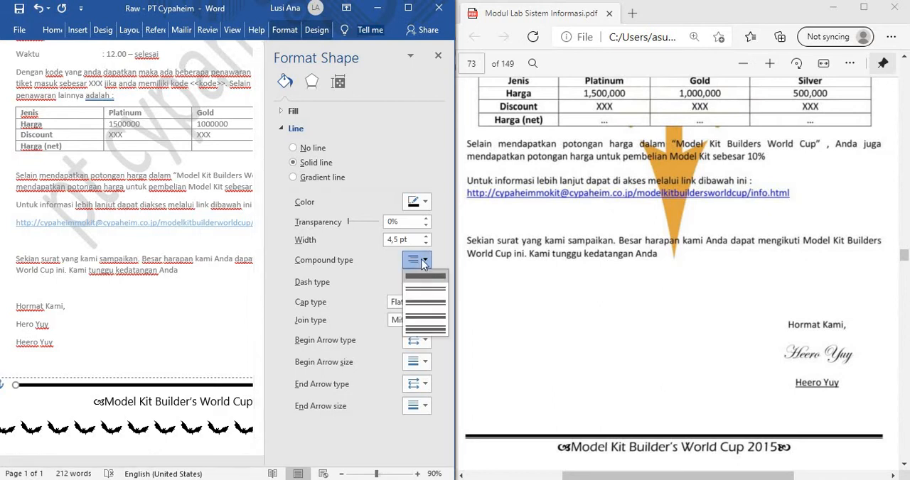
click(428, 302)
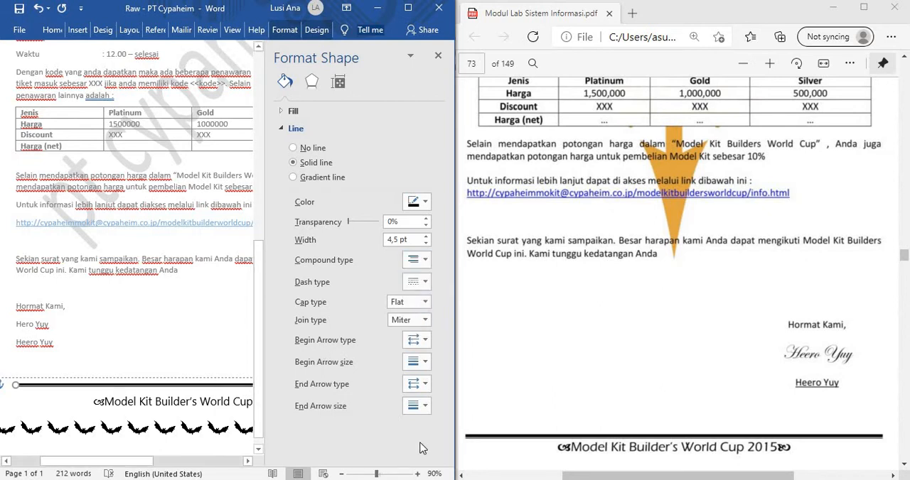
click(436, 59)
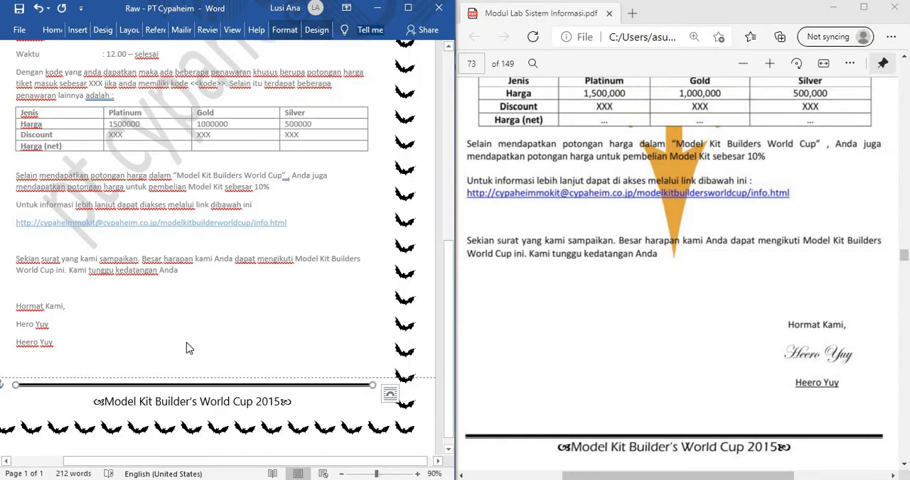
scroll(249, 337, up, 10)
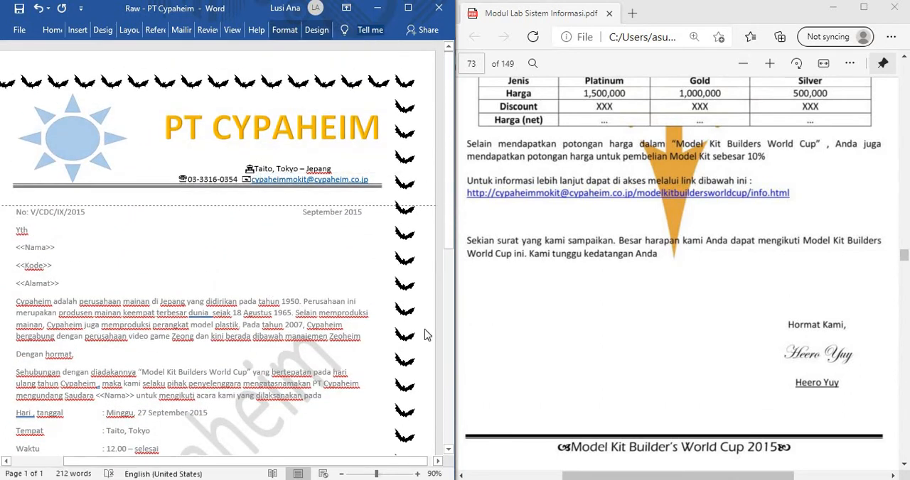
Step: Try to delete the empty line below the letterhead divider in the header, and undo the deletion
scroll(609, 337, up, 5)
scroll(610, 337, up, 2)
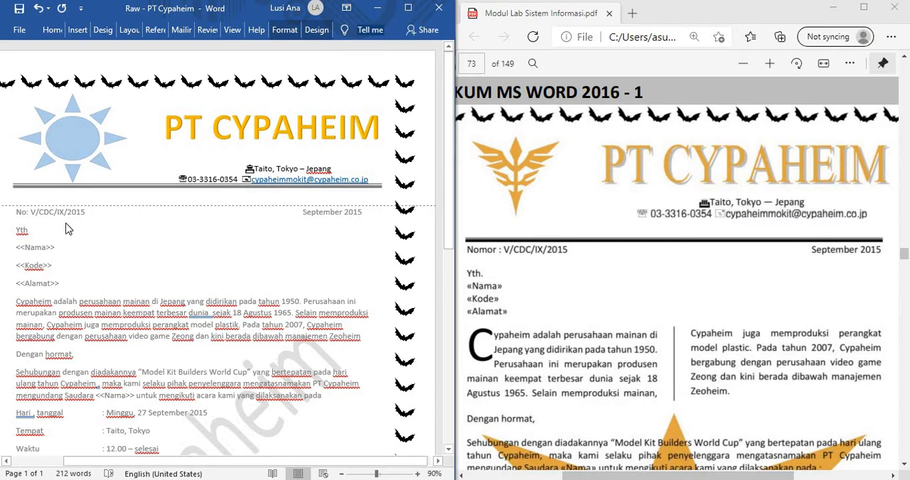
click(31, 194)
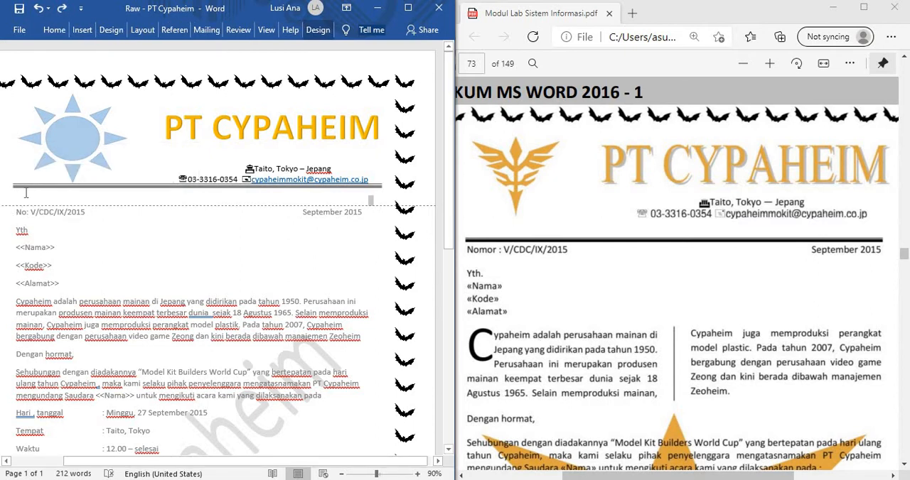
click(25, 195)
key(ctrl+e)
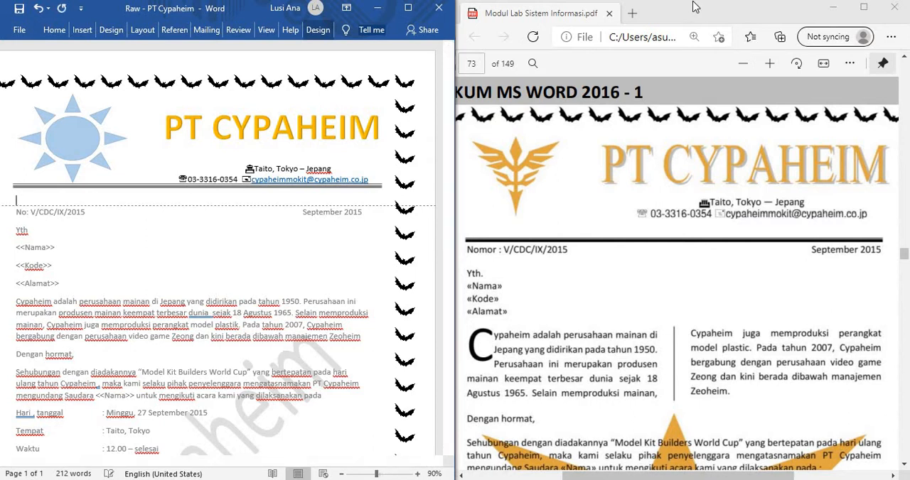
key(BackSpace)
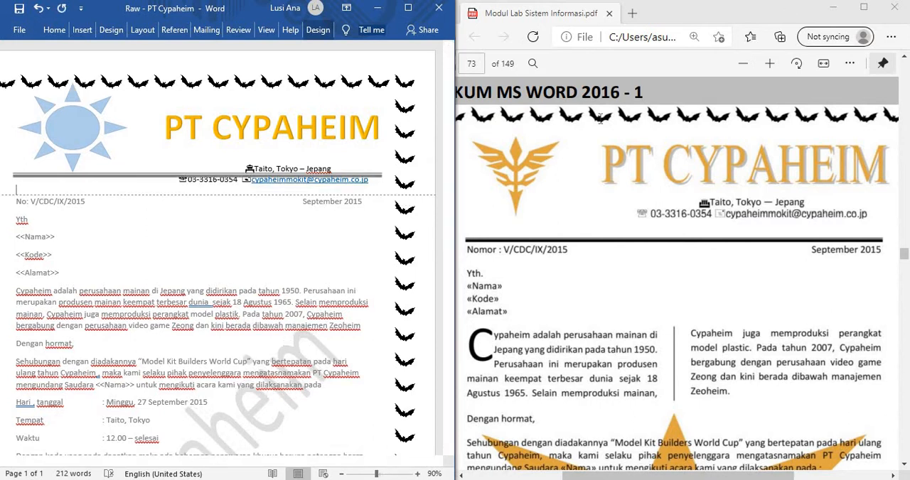
click(39, 8)
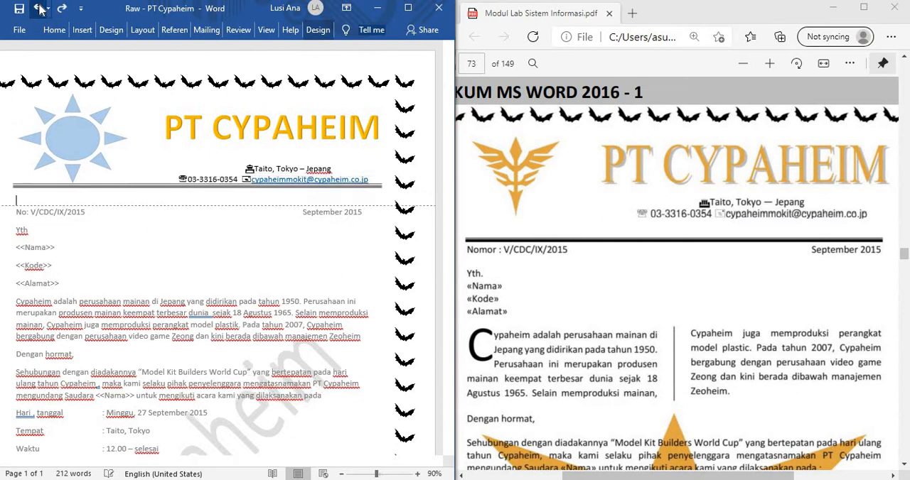
Step: Check the sample's body layout, leave the header and select the initial C of the opening "Cypaheim adalah" paragraph
scroll(494, 313, down, 3)
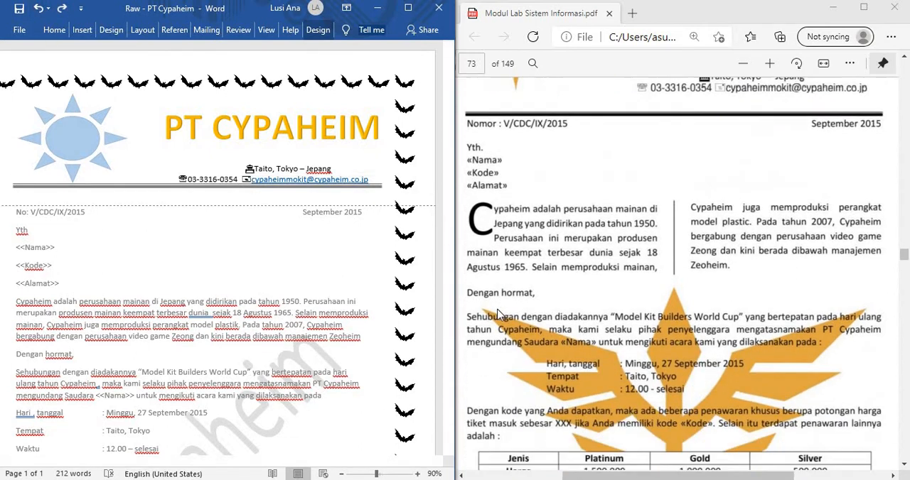
scroll(500, 315, down, 2)
scroll(499, 315, up, 2)
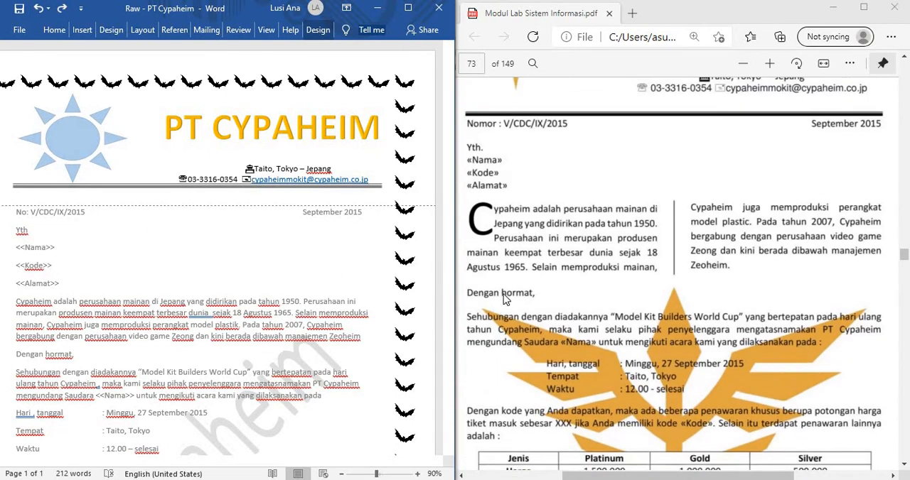
click(485, 182)
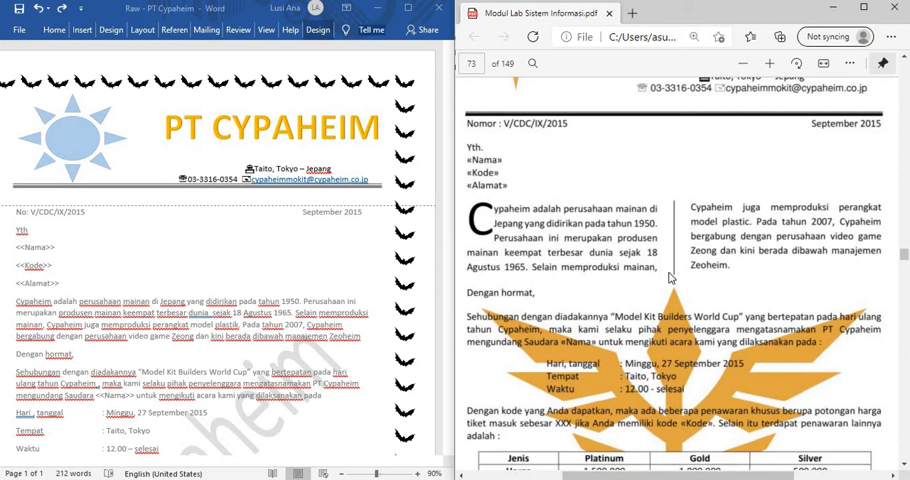
scroll(606, 315, down, 1)
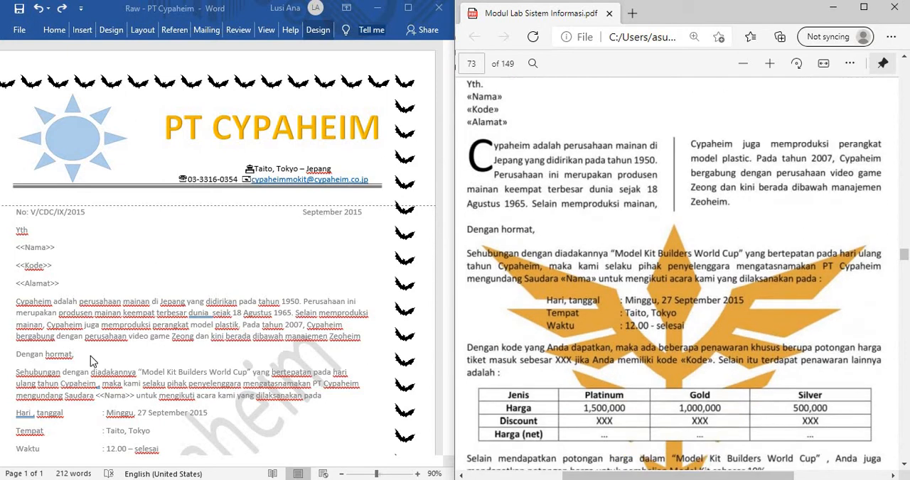
click(44, 323)
triple_click(46, 323)
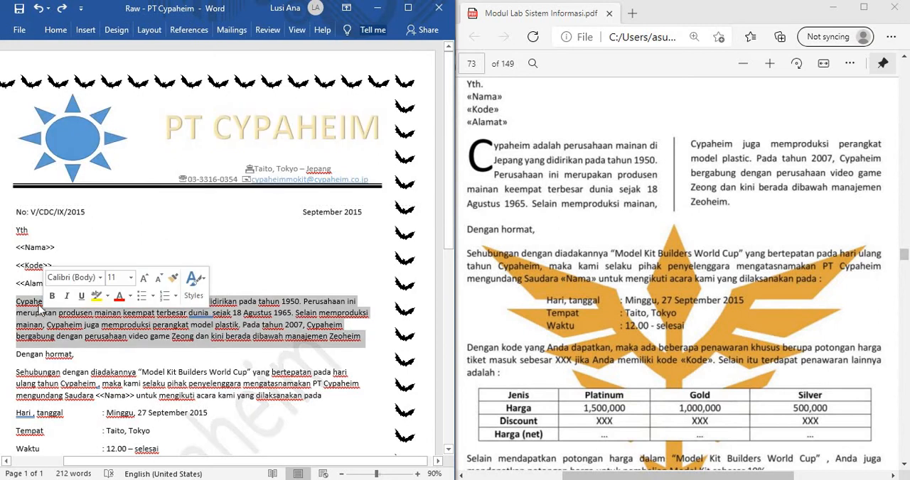
click(19, 301)
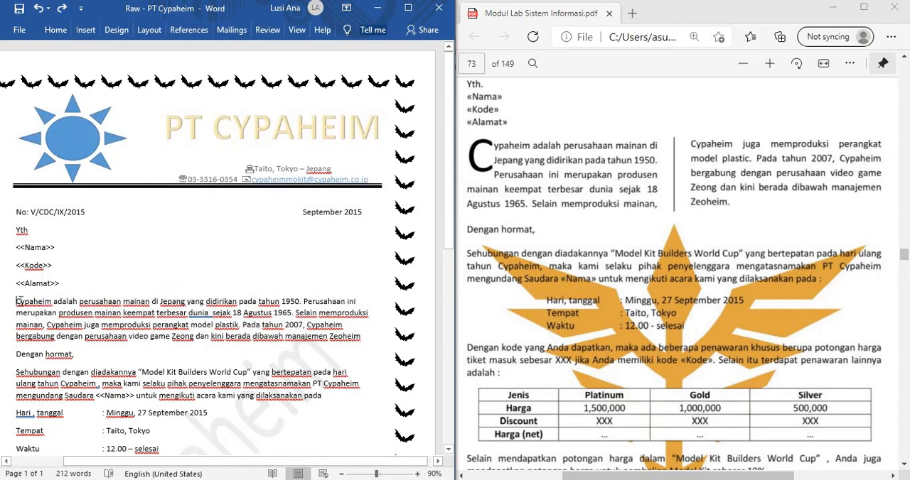
click(55, 30)
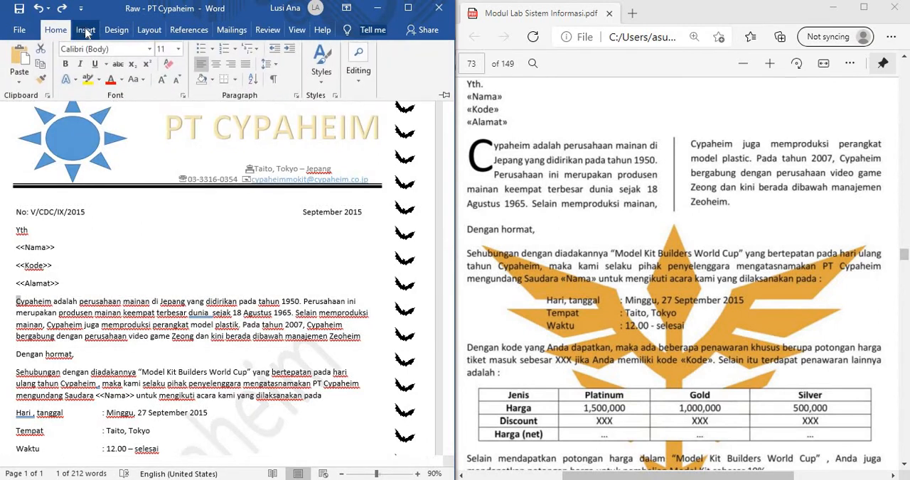
Step: Maximize the letter's window and keep the ribbon commands permanently displayed
double_click(401, 13)
click(547, 127)
drag(454, 160, 402, 175)
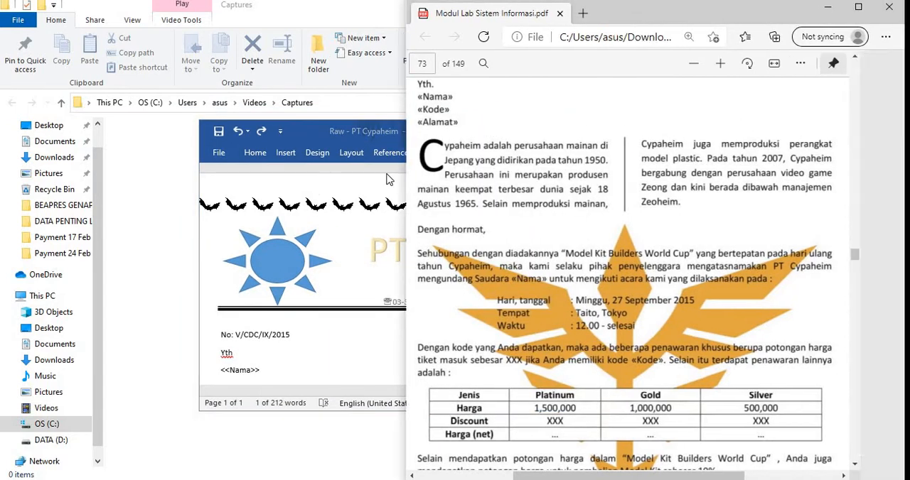
click(388, 178)
click(617, 136)
click(614, 133)
double_click(614, 133)
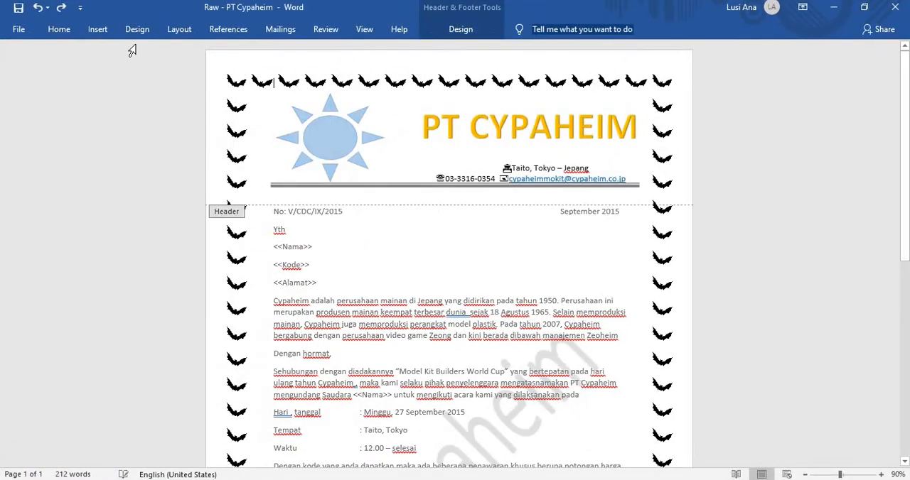
double_click(70, 30)
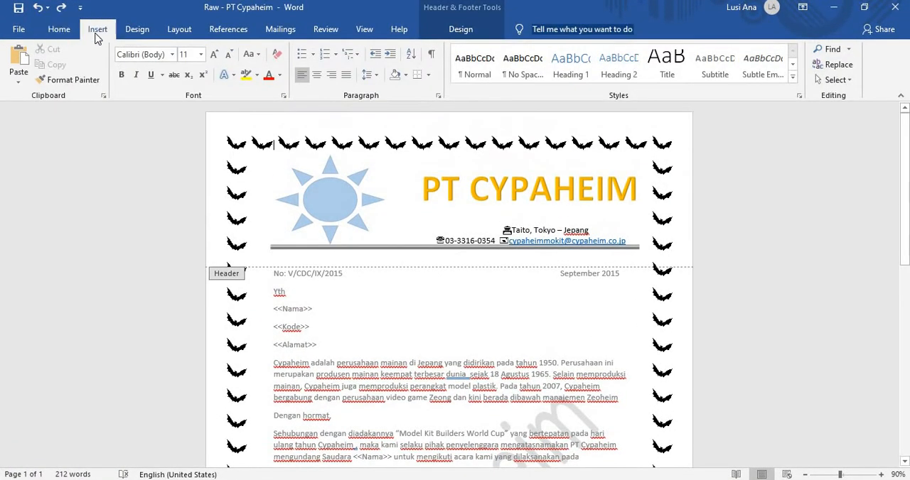
Step: Select the initial C of the opening "Cypaheim adalah" paragraph in the letter body and choose the Dropped position in its Drop Cap options
click(96, 32)
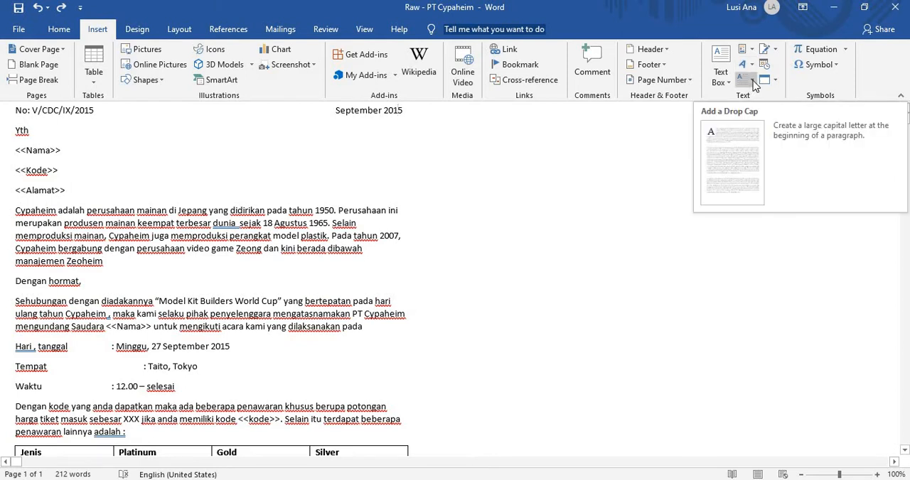
triple_click(21, 213)
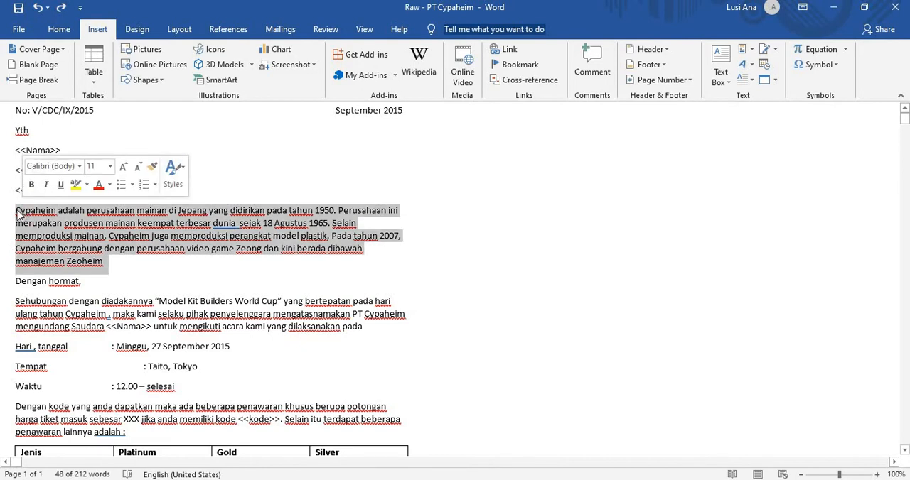
click(110, 334)
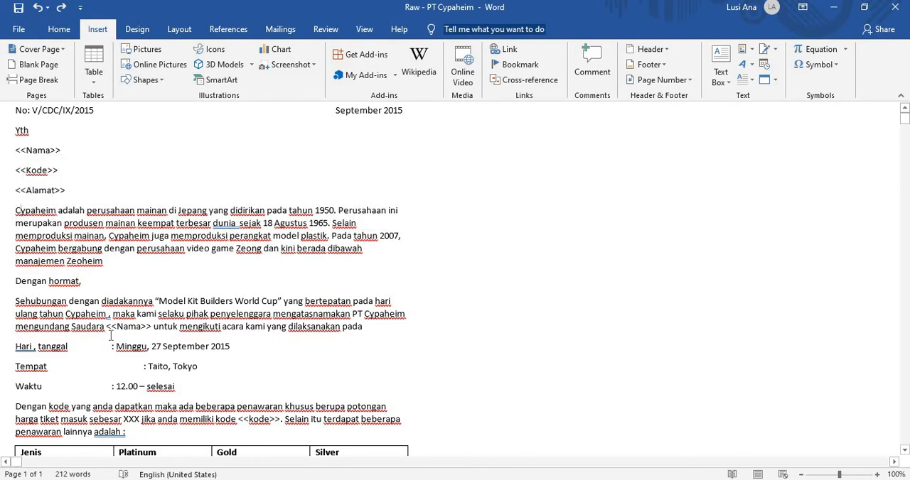
key(shift+Left)
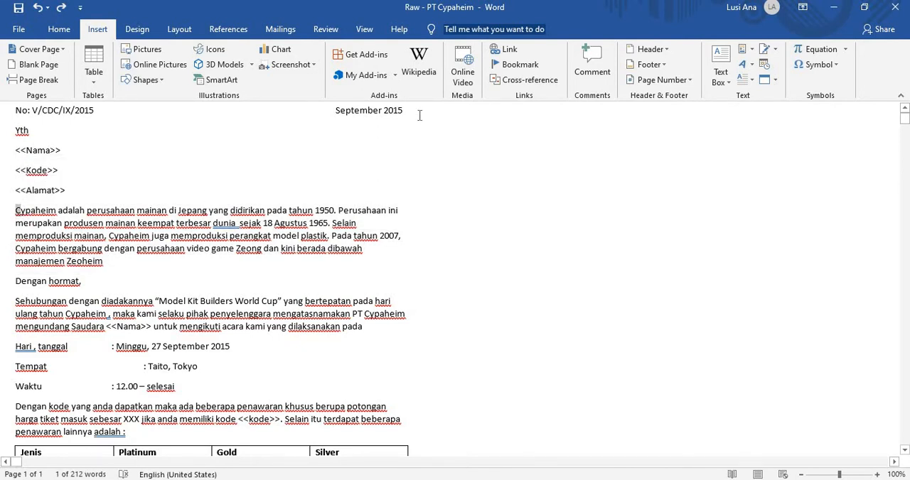
click(751, 79)
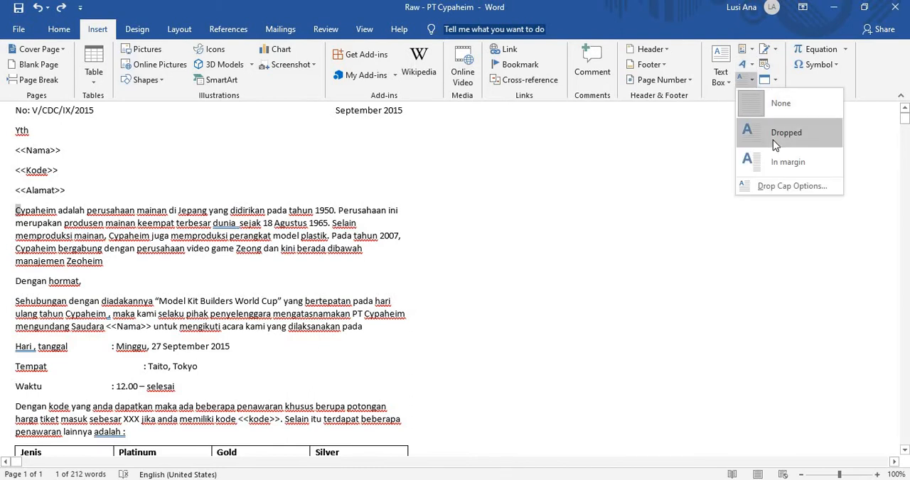
click(780, 185)
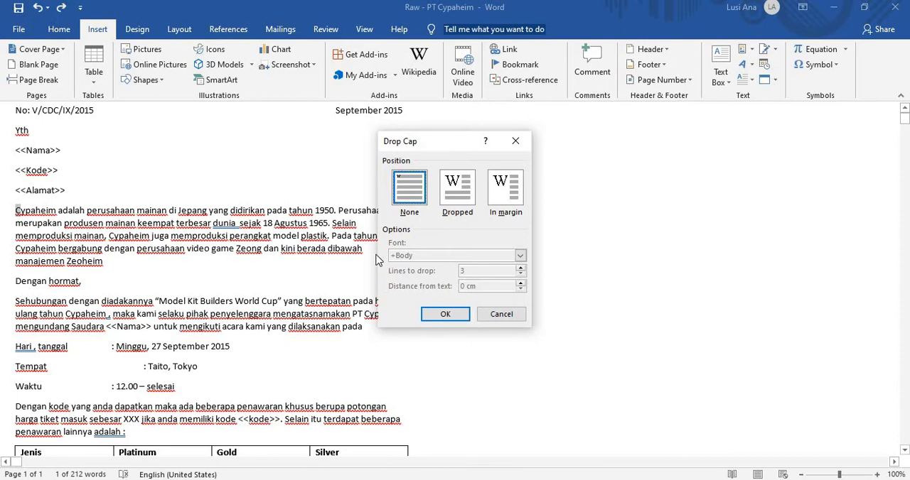
click(460, 190)
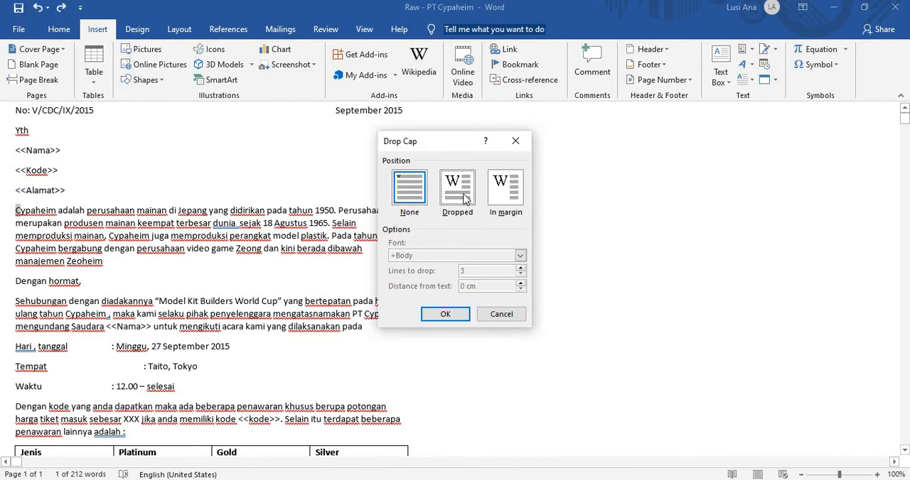
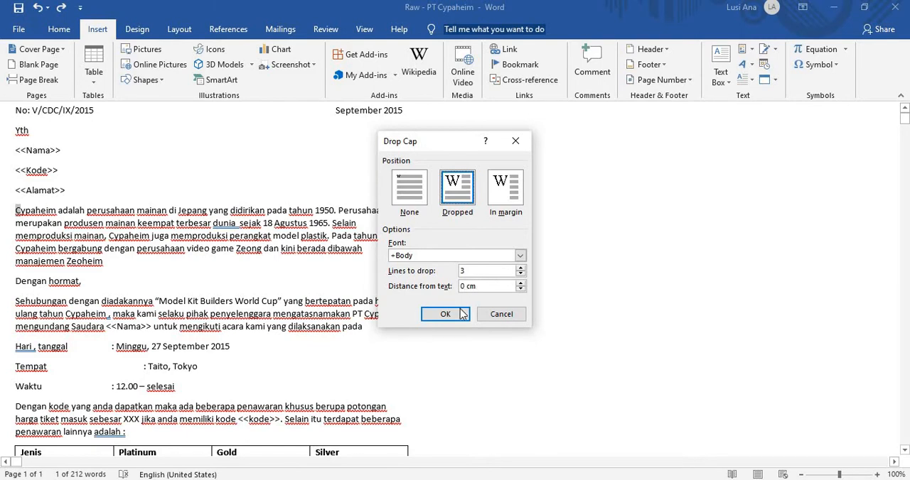
Step: Apply the dropped initial C spanning 3 lines to the opening "Cypaheim adalah" paragraph
click(445, 314)
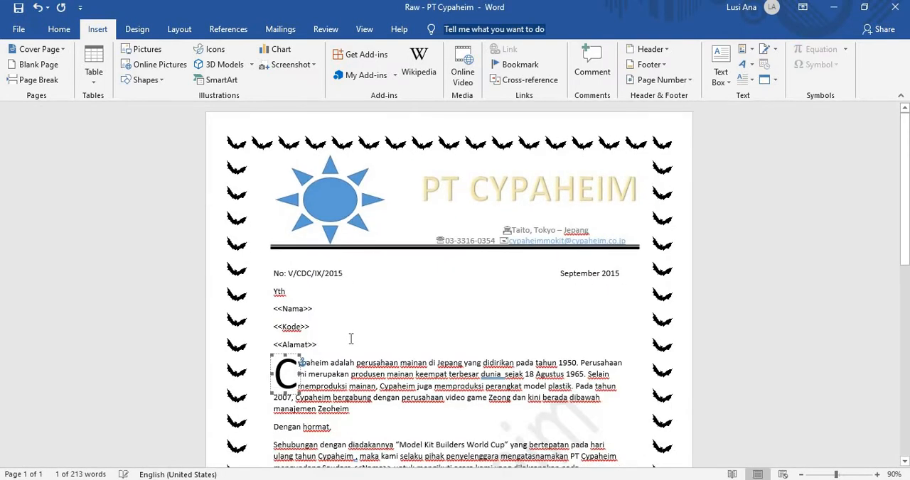
scroll(351, 339, down, 2)
click(299, 341)
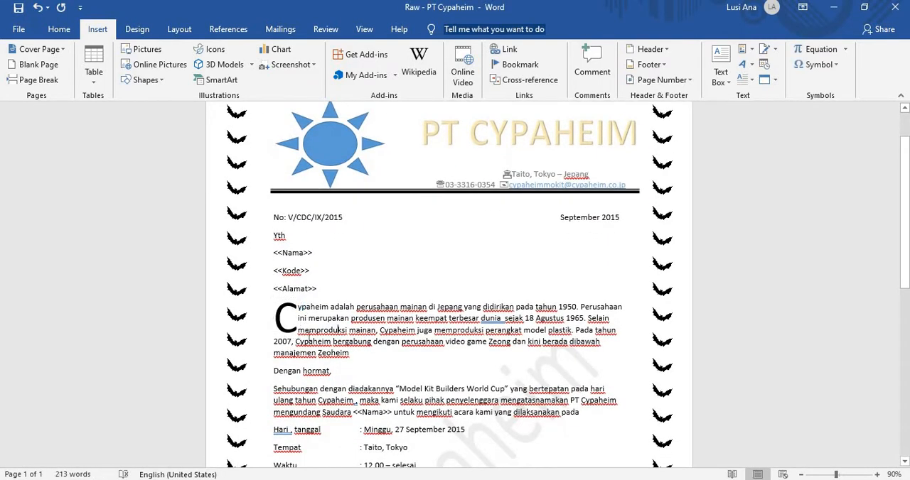
Step: Place the letter beside the PDF sample, select the opening "Cypaheim adalah" paragraph and compare its layout with the sample's
key(super+Left)
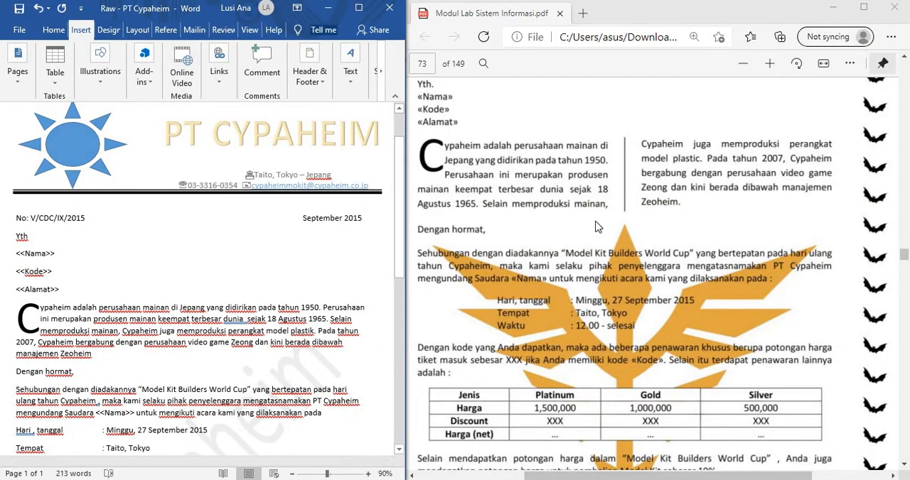
scroll(123, 360, down, 1)
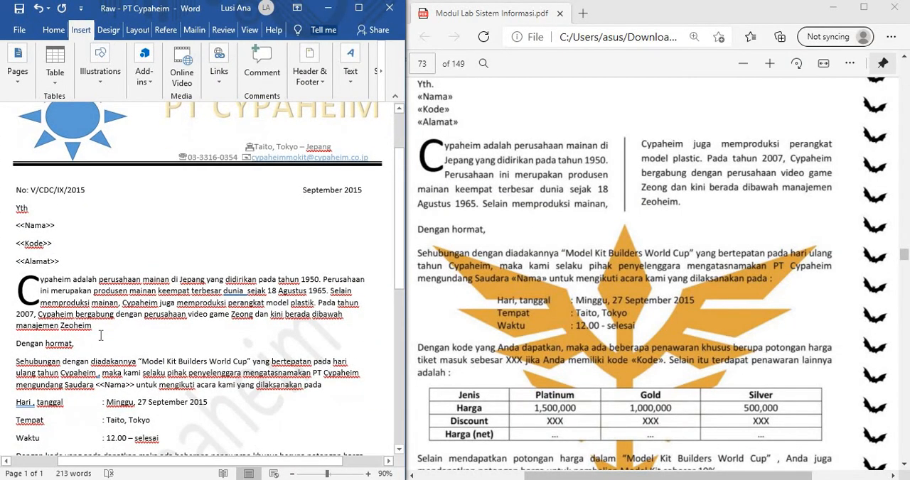
triple_click(86, 302)
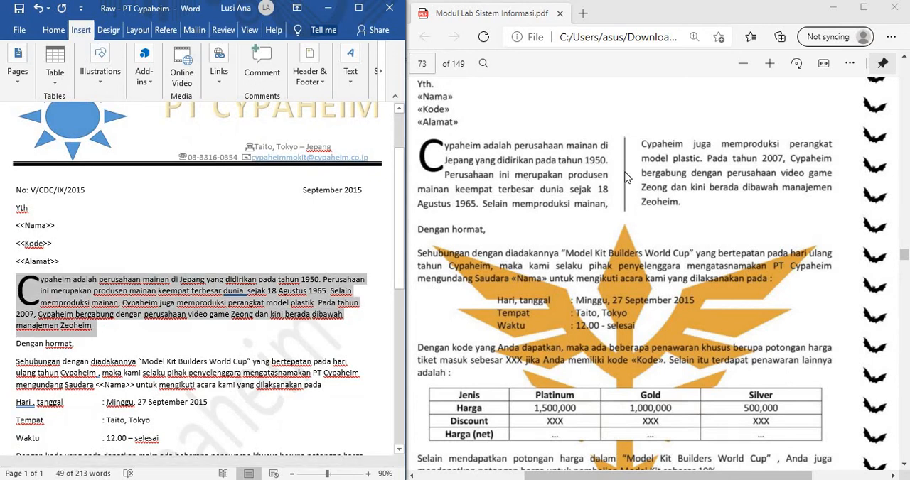
Step: Maximize the letter, try to select the opening paragraph for column formatting, and undo its drop cap
click(358, 8)
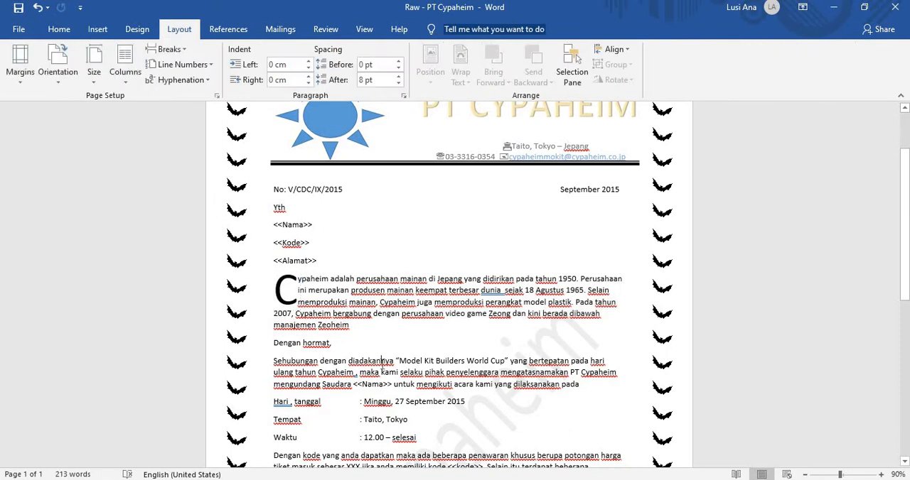
click(125, 75)
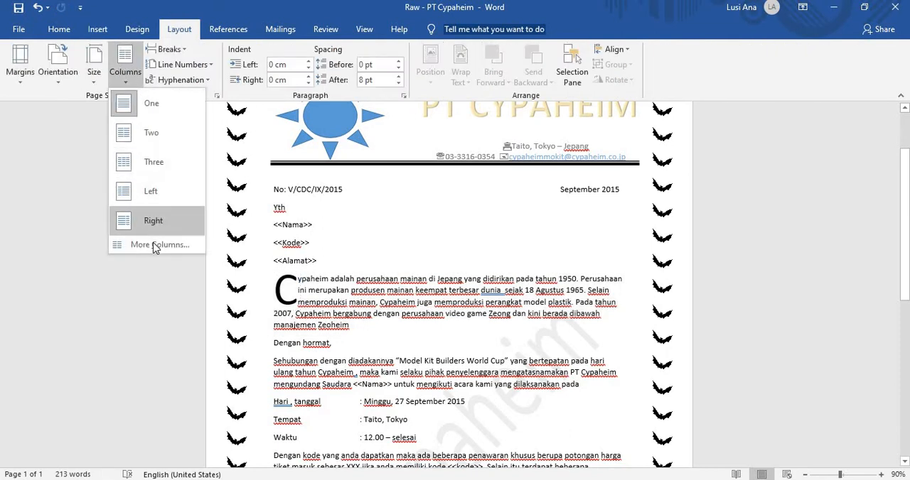
click(353, 314)
drag(357, 328, 291, 283)
click(329, 323)
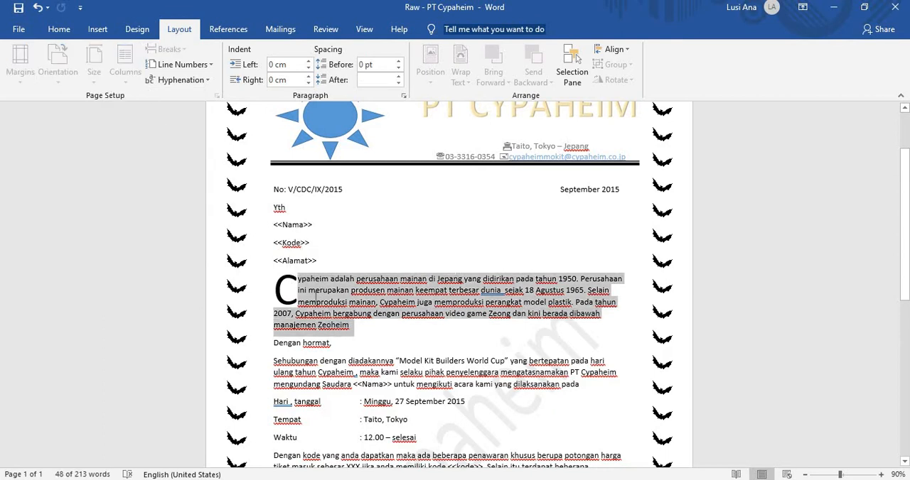
click(39, 9)
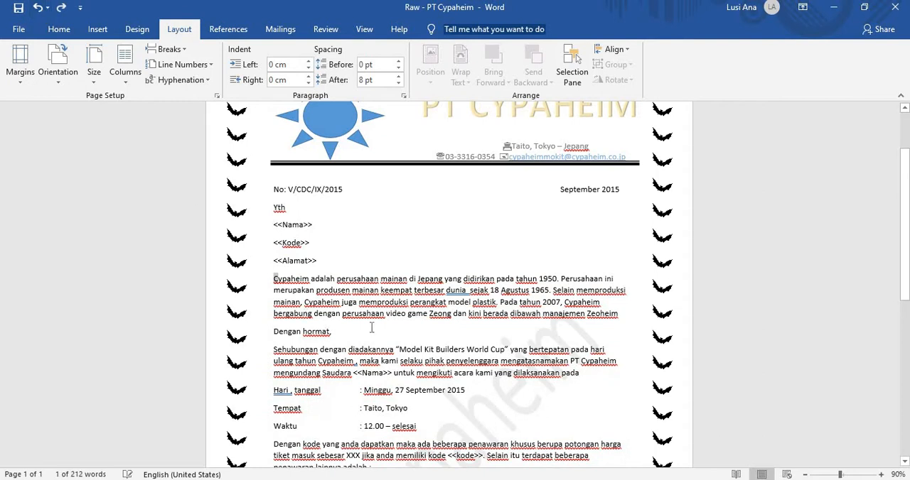
Step: Split the opening "Cypaheim adalah" paragraph into two equal columns with a line between, applied to the selected text only
drag(623, 314, 274, 279)
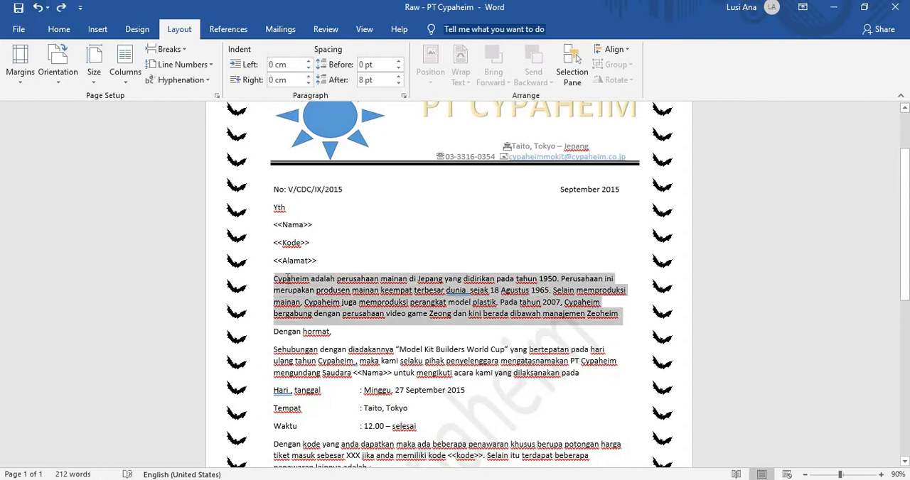
click(125, 68)
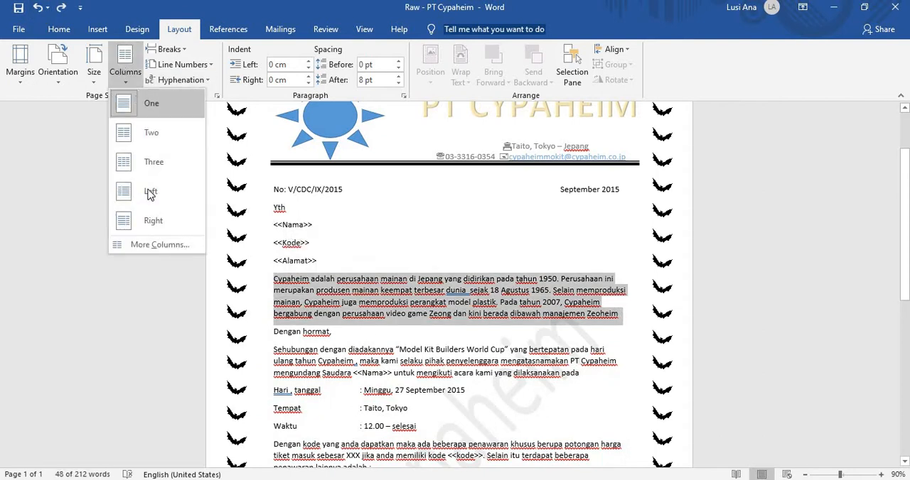
click(153, 241)
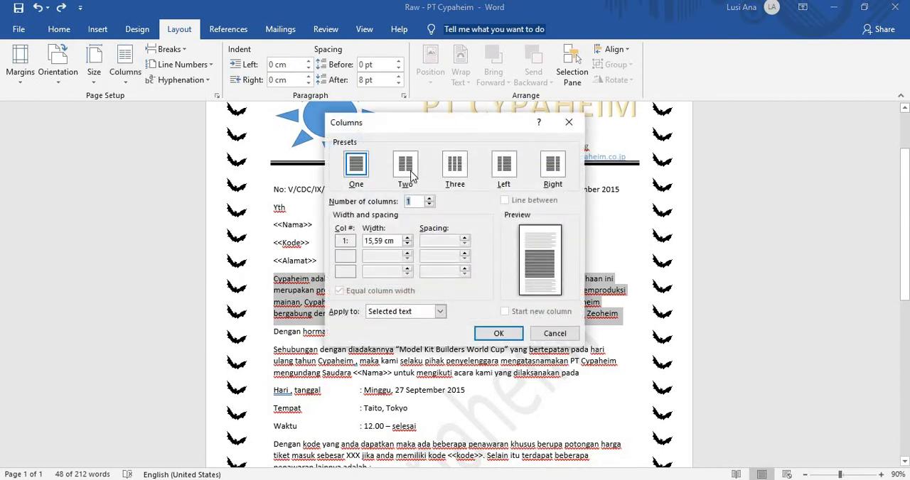
click(410, 177)
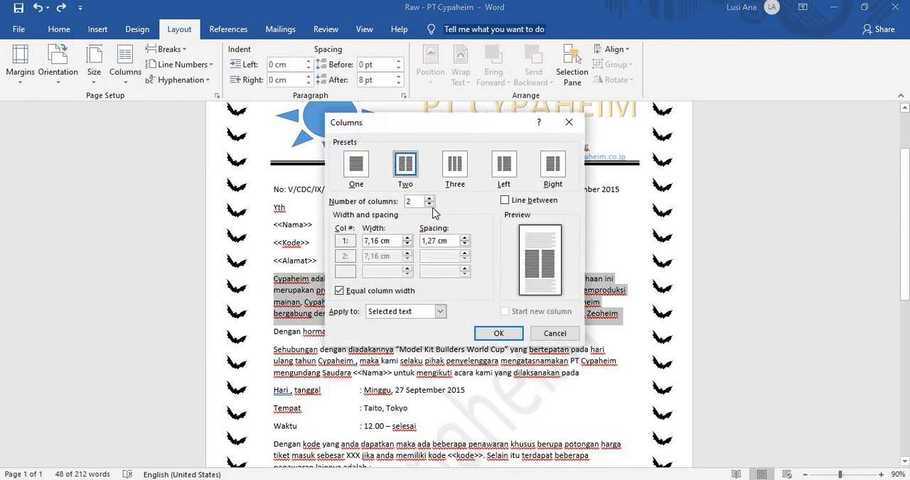
click(504, 201)
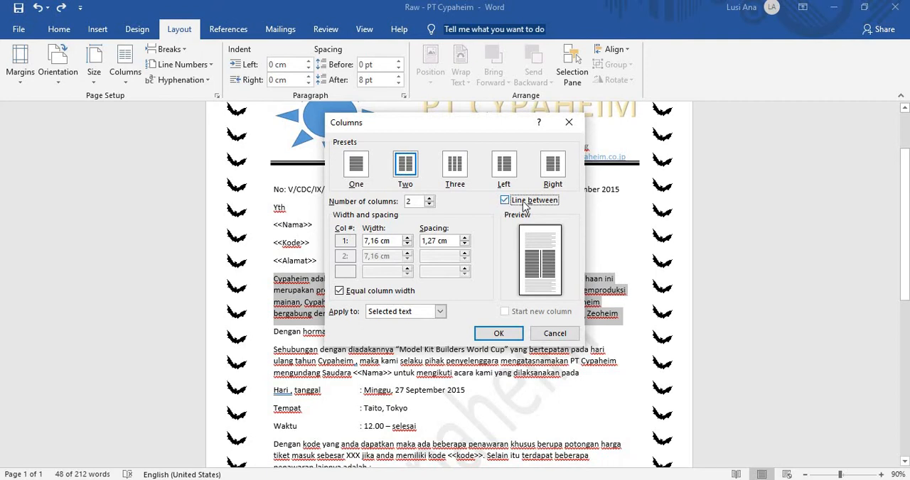
click(510, 334)
Step: Apply a Dropped drop cap to the initial C of the two-column "Cypaheim adalah" paragraph
click(321, 292)
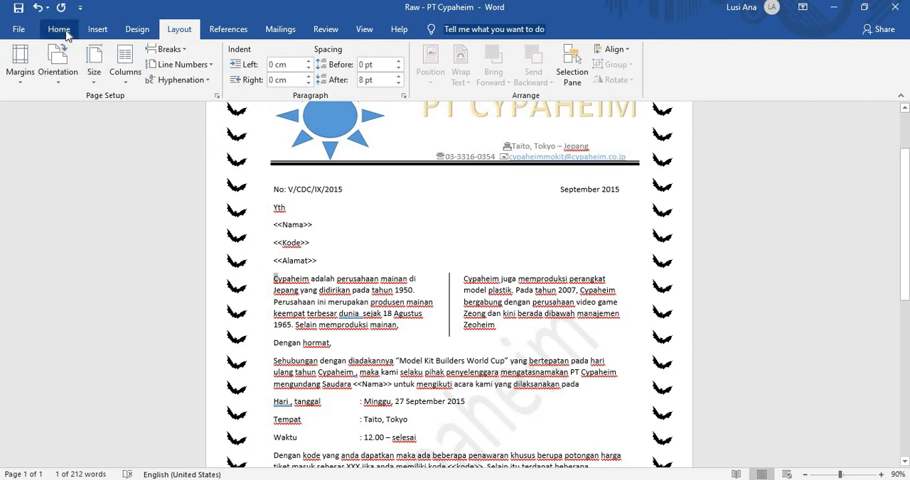
click(98, 30)
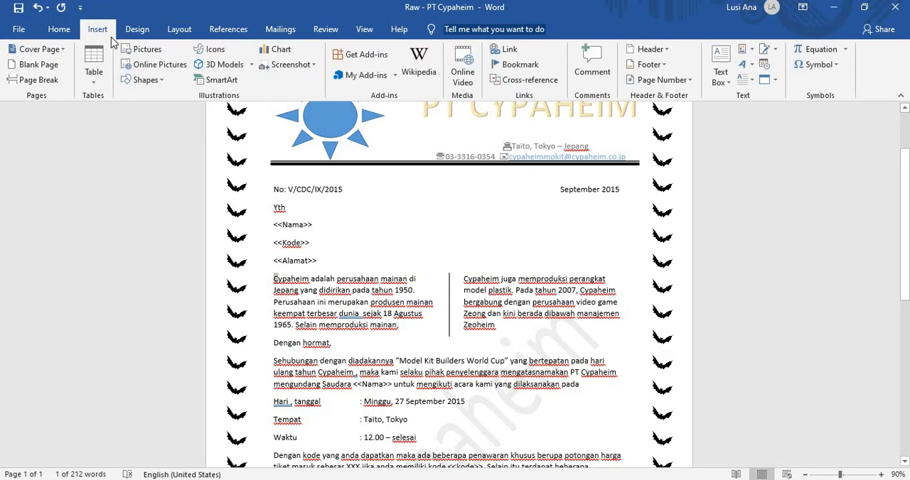
click(744, 65)
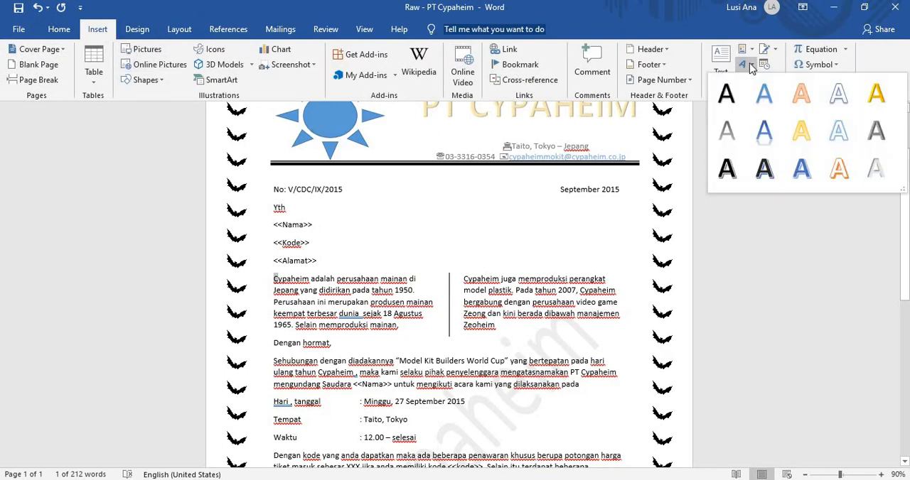
click(749, 62)
click(750, 79)
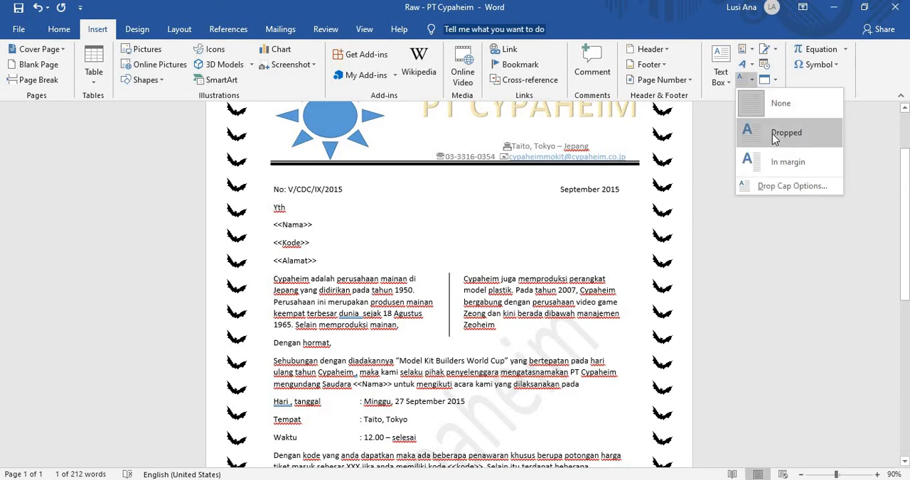
click(784, 133)
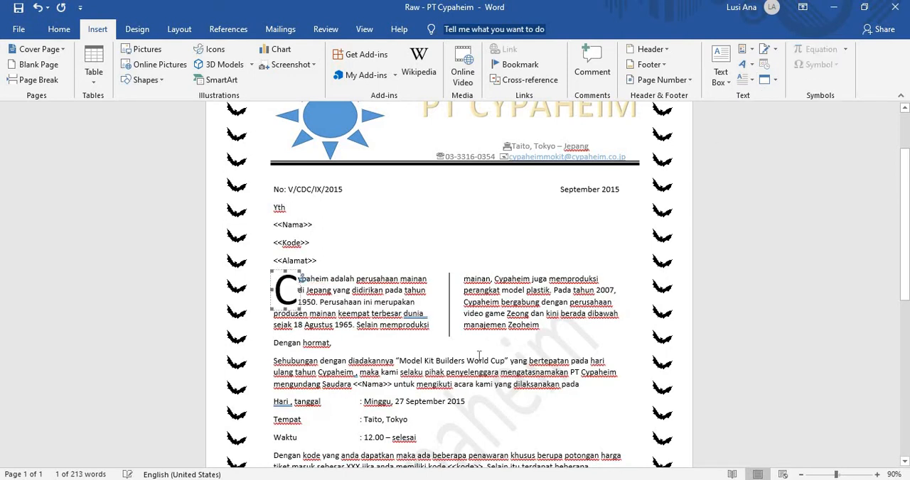
click(540, 325)
Step: Examine the PDF module's letter requirements and the sample's body and closing layout beside the letter
scroll(532, 313, down, 1)
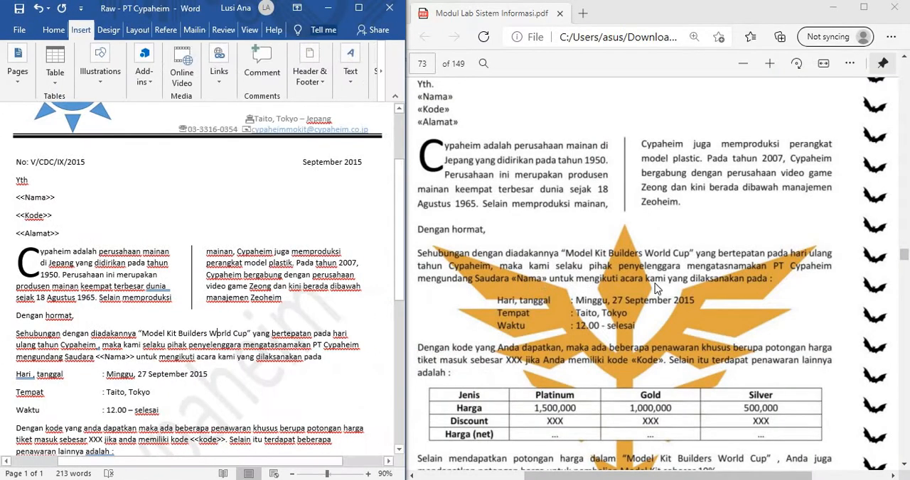
click(658, 287)
scroll(668, 265, down, 11)
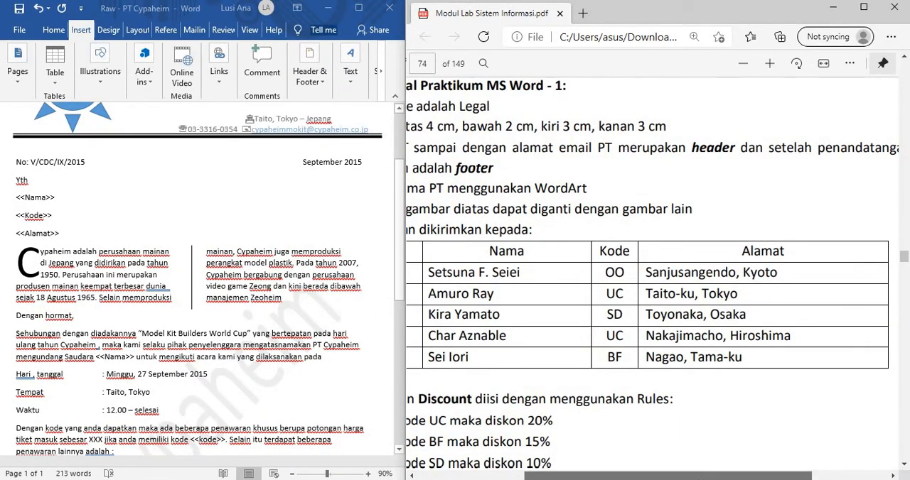
drag(713, 470, 674, 470)
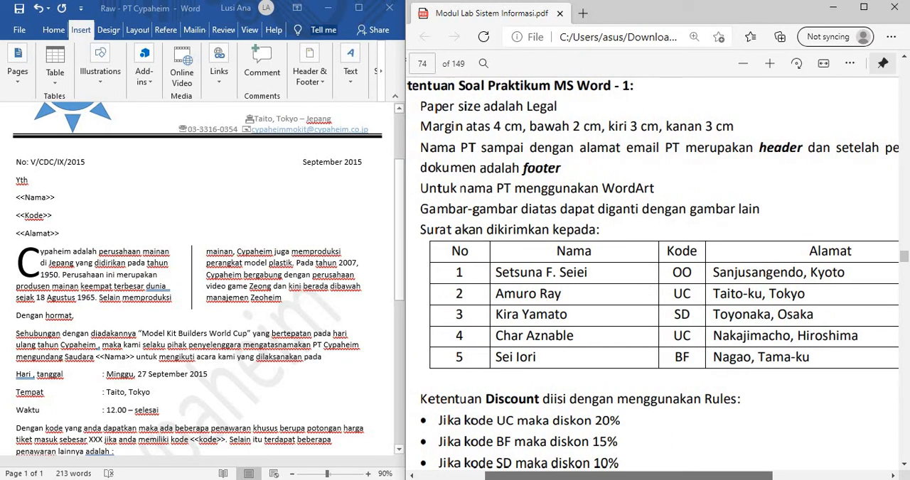
scroll(711, 441, up, 10)
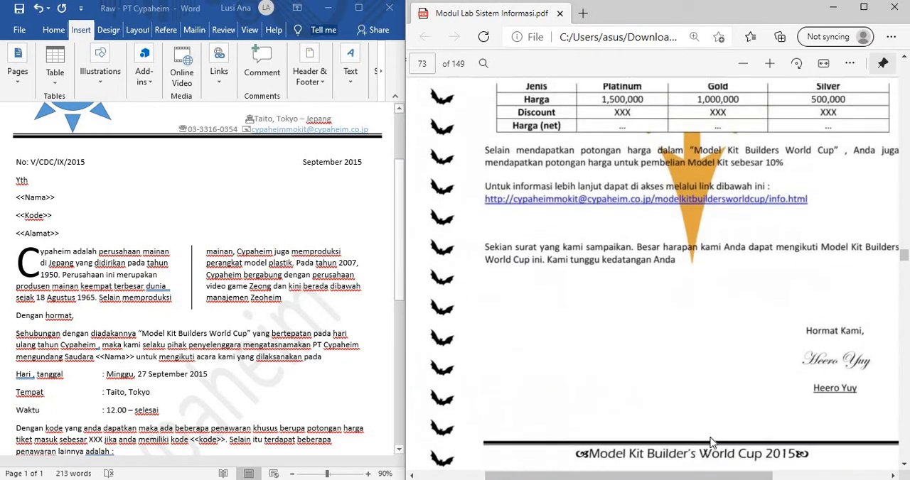
drag(693, 475, 712, 476)
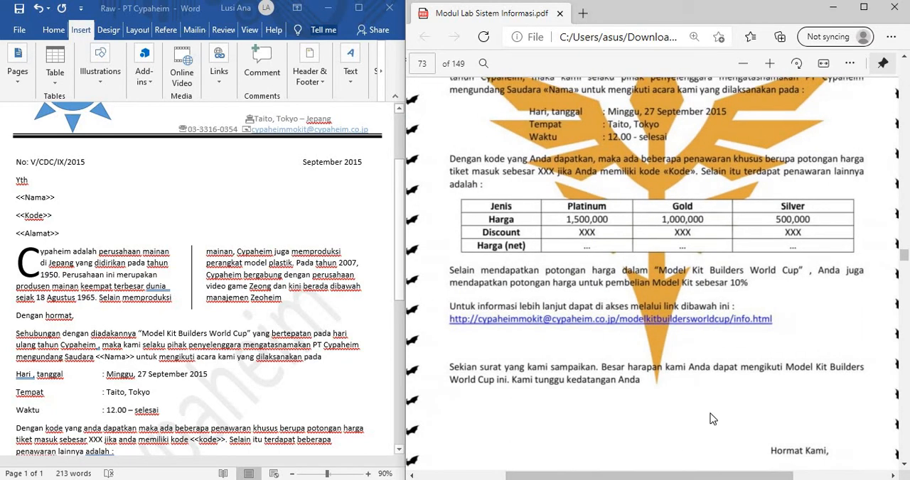
scroll(712, 420, up, 2)
scroll(713, 419, up, 2)
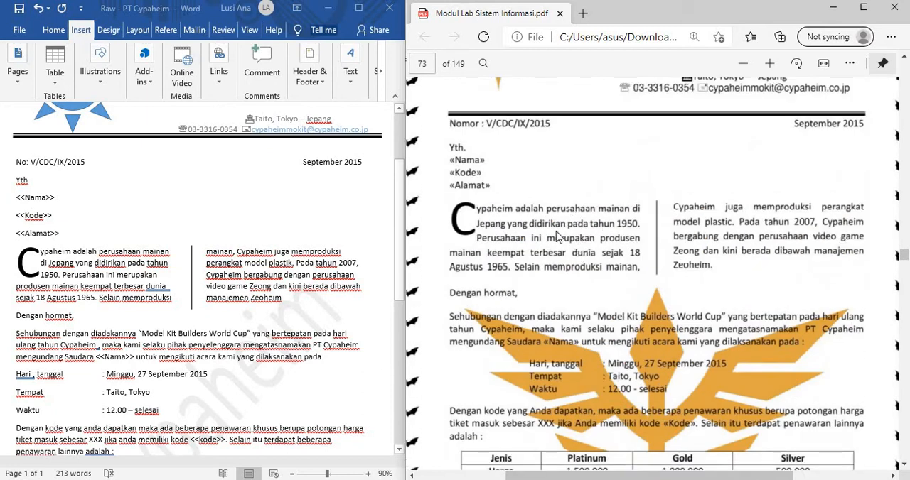
Step: Justify the body text from the opening "Cypaheim adalah" paragraph through the "lainnya adalah :" line above the price table
drag(19, 263, 34, 263)
click(184, 368)
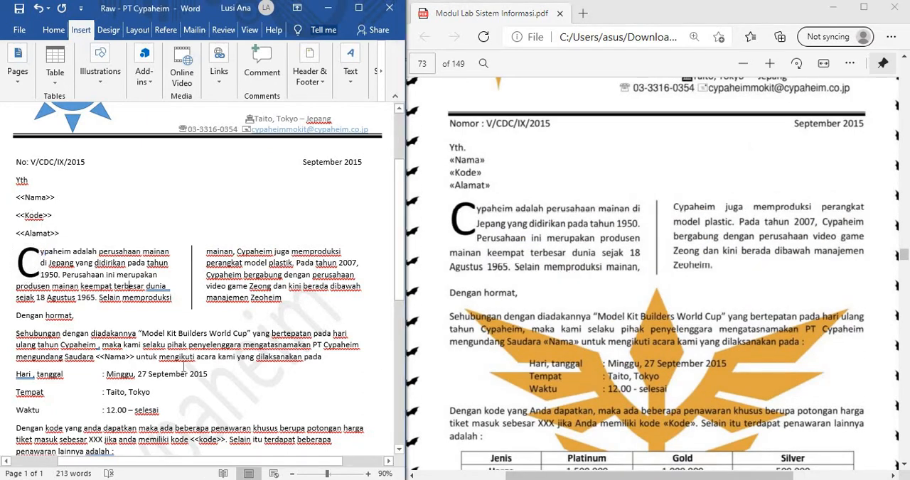
click(61, 31)
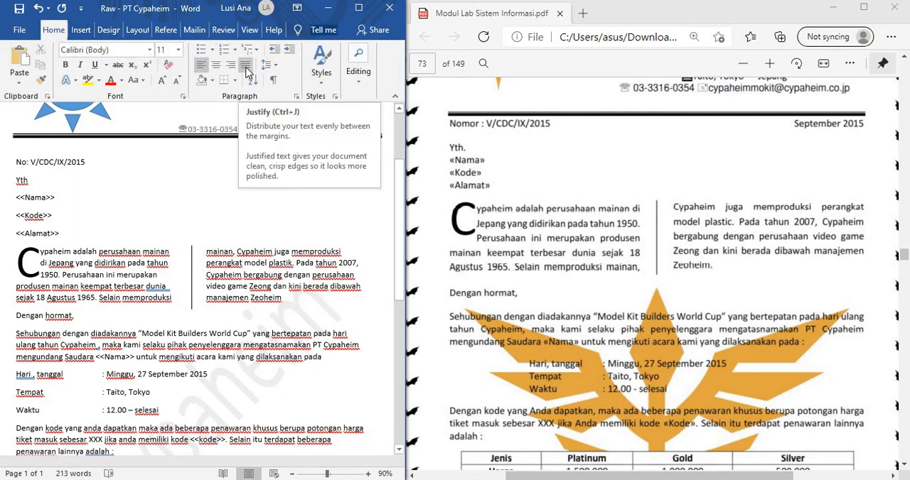
scroll(258, 336, down, 3)
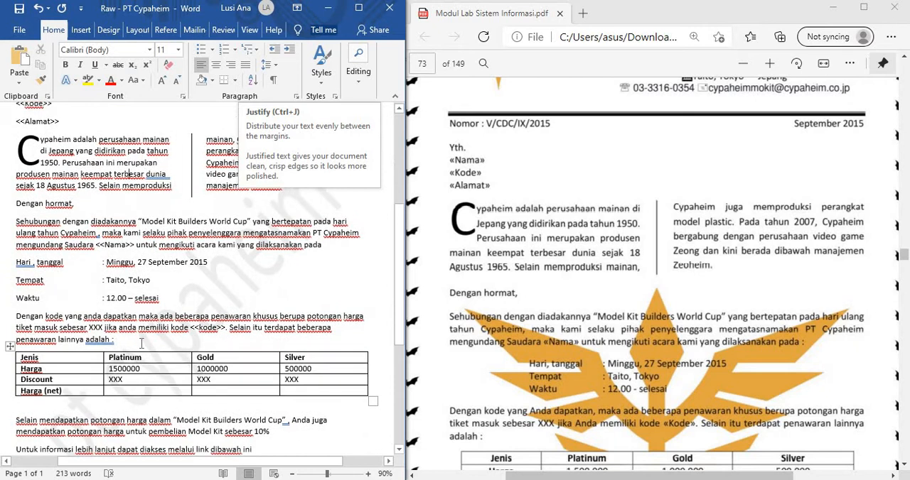
click(142, 342)
drag(99, 307, 20, 144)
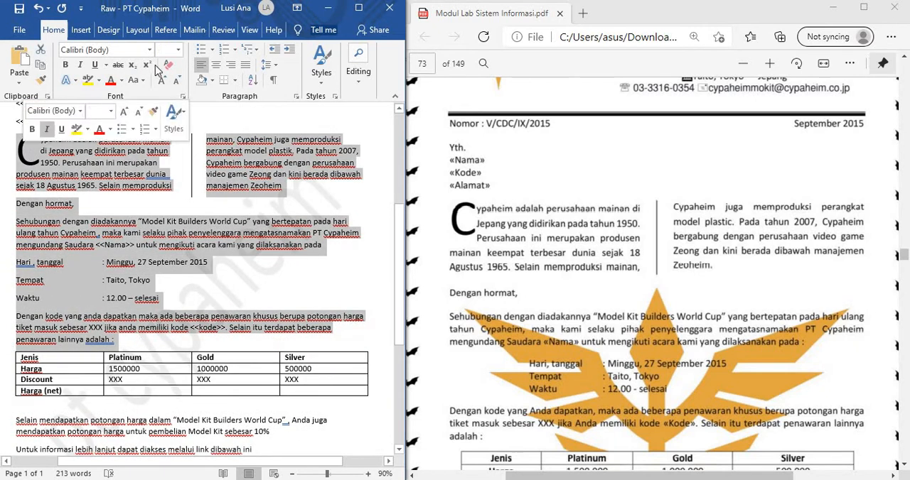
click(245, 64)
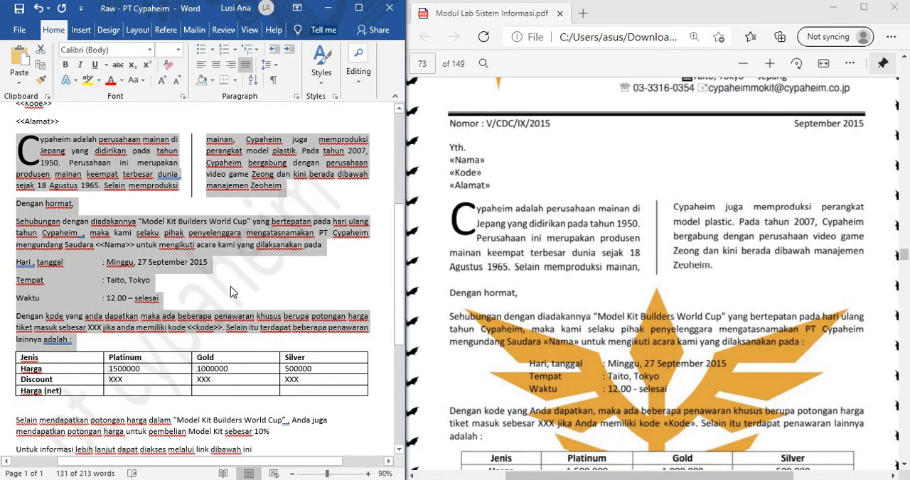
Step: Justify the text below the price table, from "Selain mendapatkan potongan harga" through "Kami tunggu kedatangan Anda"
scroll(230, 287, down, 3)
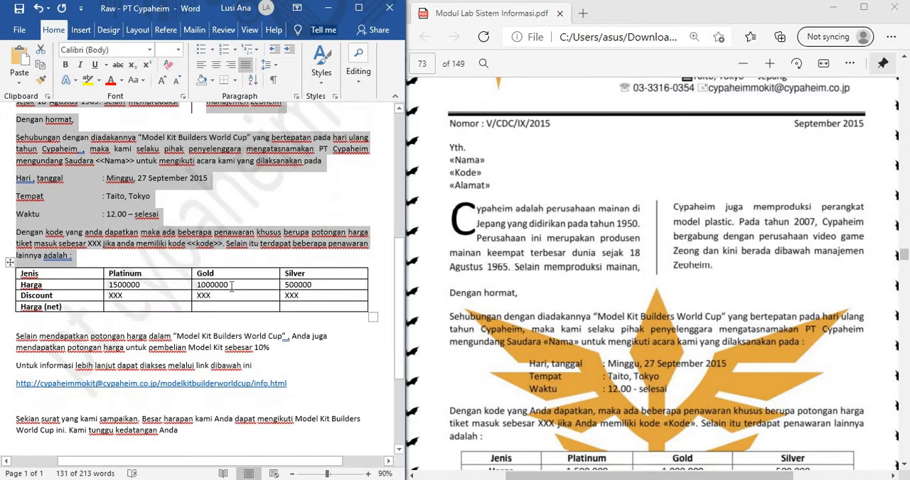
click(208, 319)
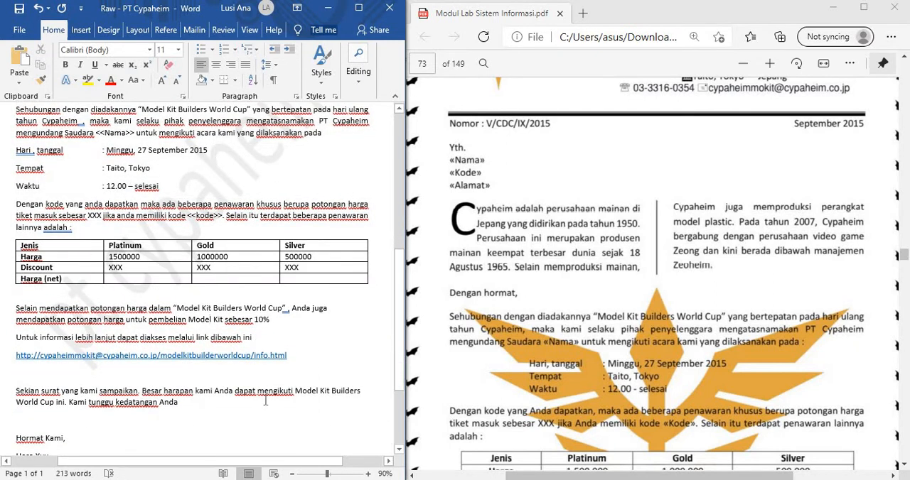
drag(204, 403, 16, 308)
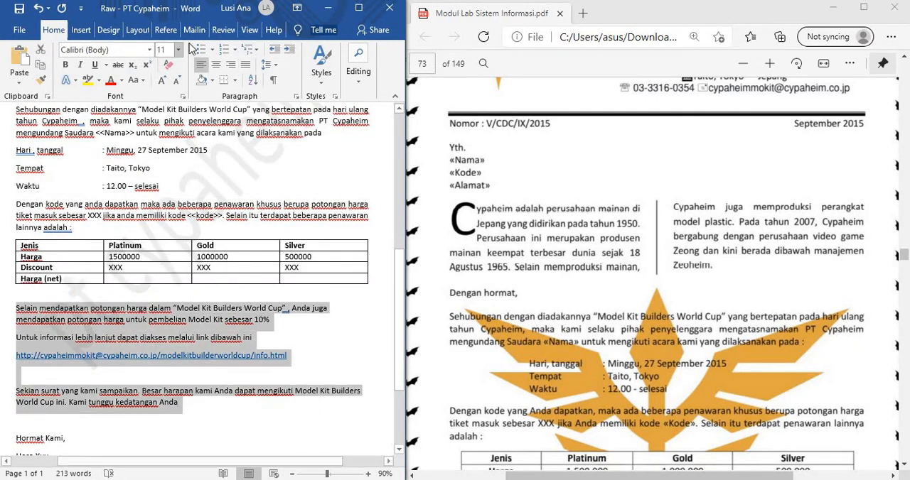
click(245, 65)
Step: Right-align the three-line signature block, from "Hormat Kami," through the signatory's printed name
scroll(213, 285, down, 2)
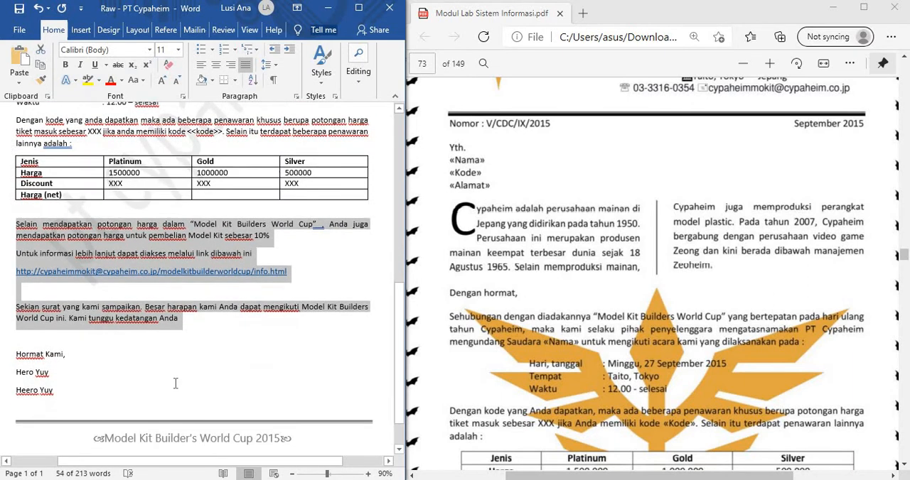
click(49, 372)
scroll(714, 334, down, 6)
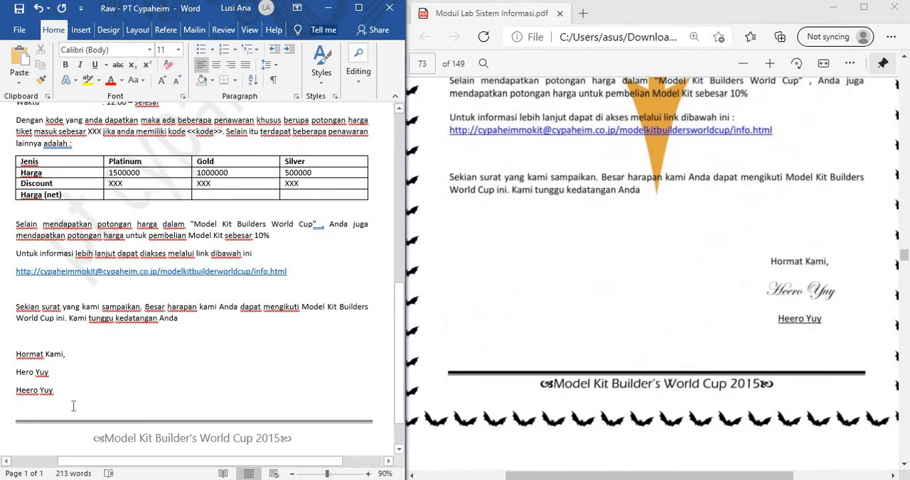
drag(73, 403, 16, 352)
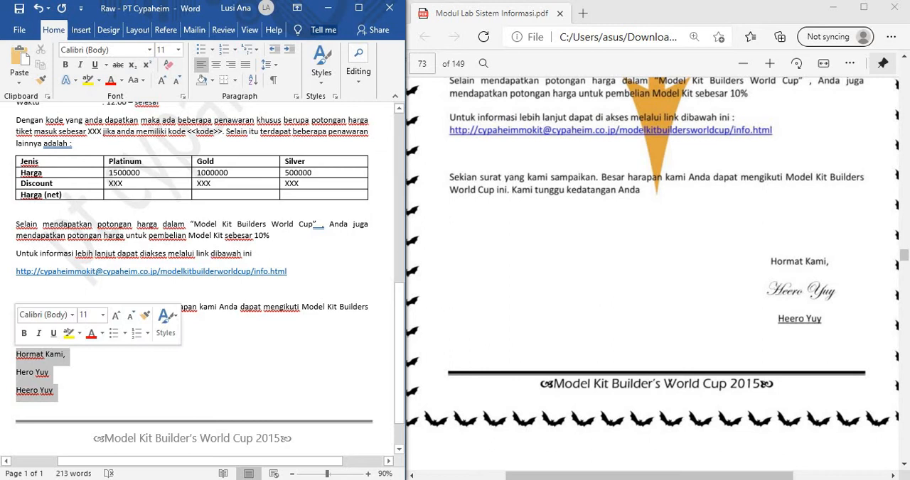
click(232, 70)
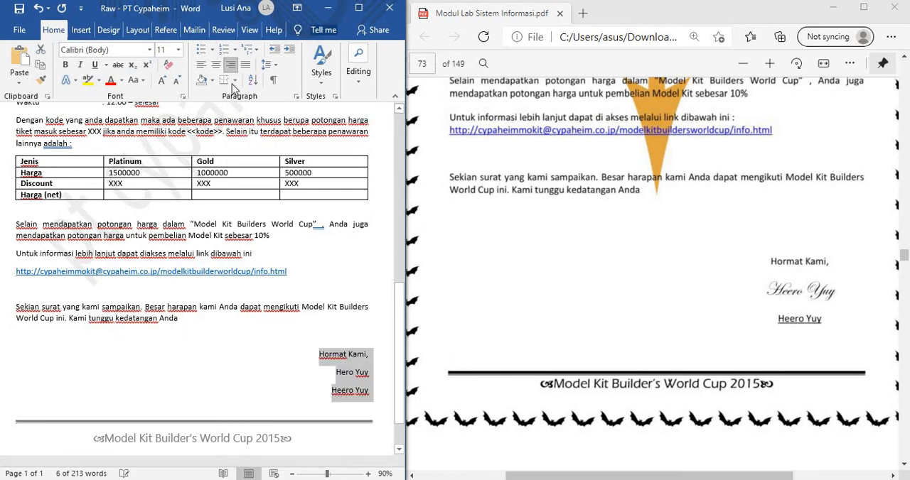
Step: Underline the signatory's printed name on the last line of the signature block
click(346, 362)
scroll(347, 364, up, 3)
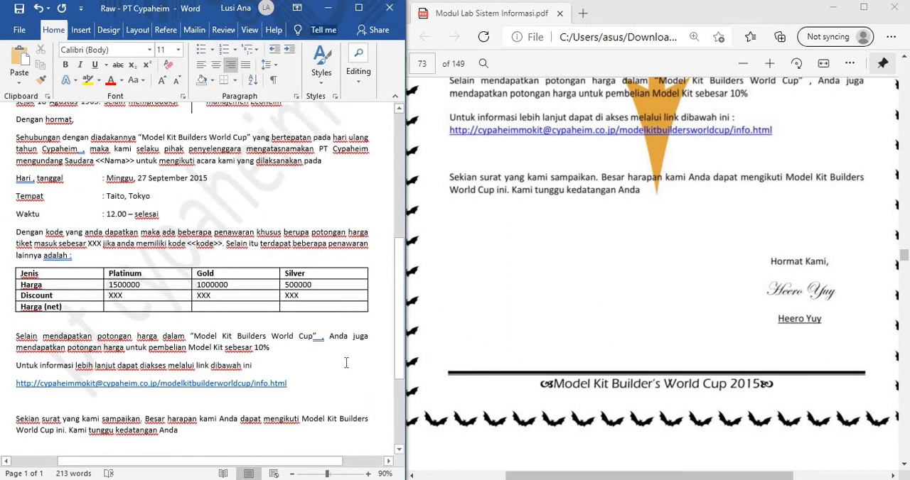
scroll(355, 398, down, 2)
drag(367, 424, 332, 419)
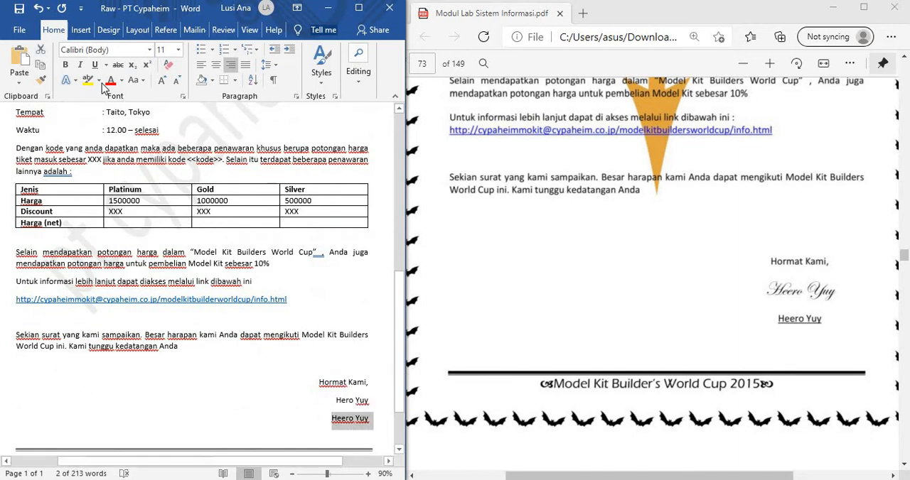
click(94, 65)
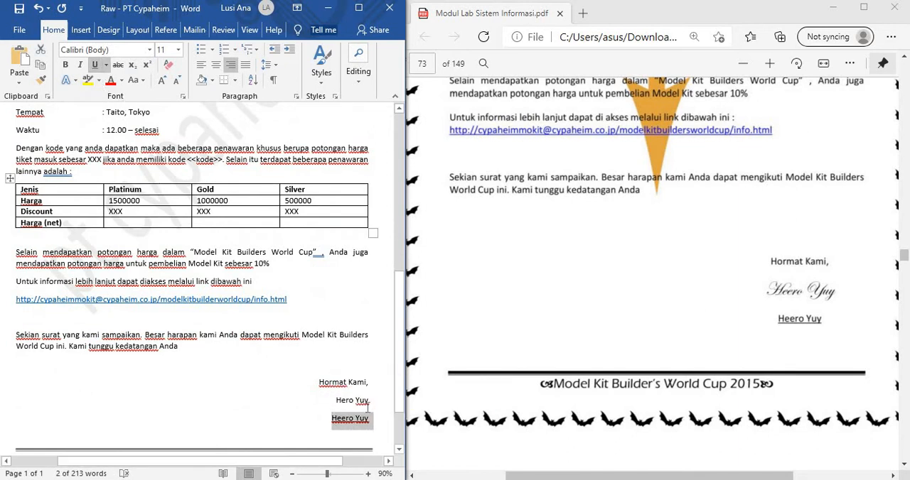
Step: Set the font of the signature line directly below "Hormat Kami," to Kunstler Script
drag(370, 400, 334, 401)
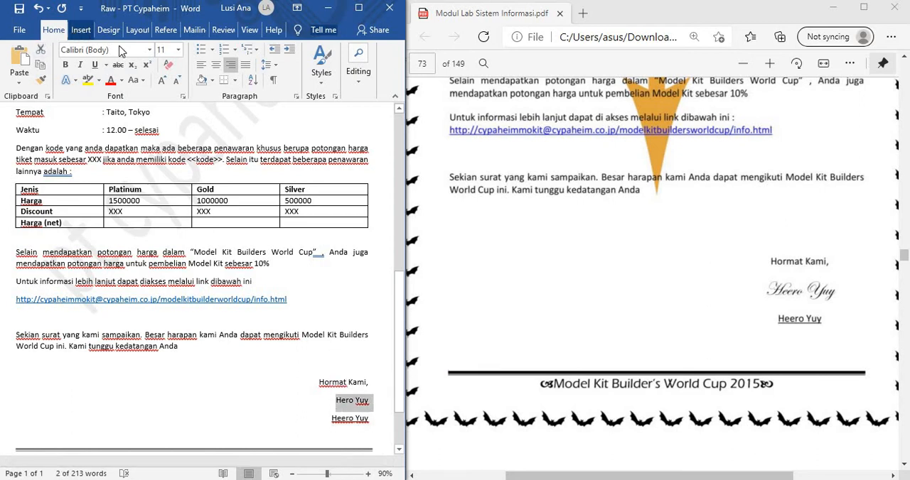
click(149, 49)
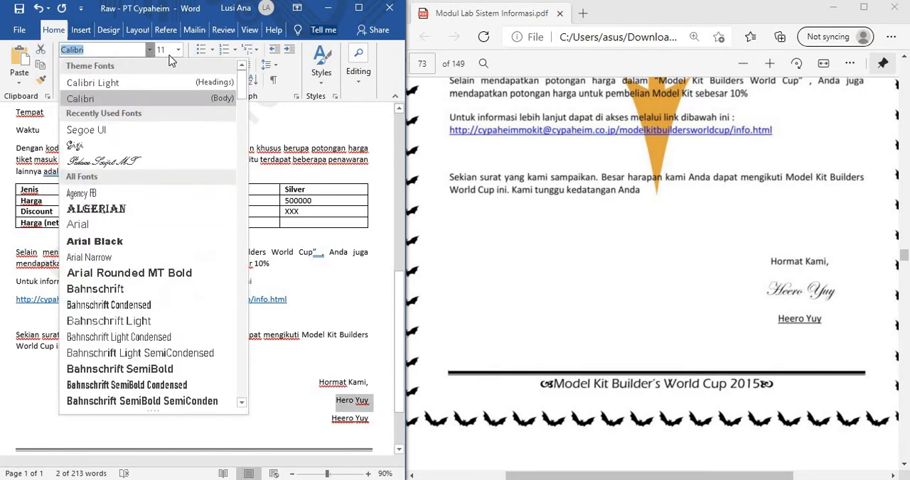
text(He)
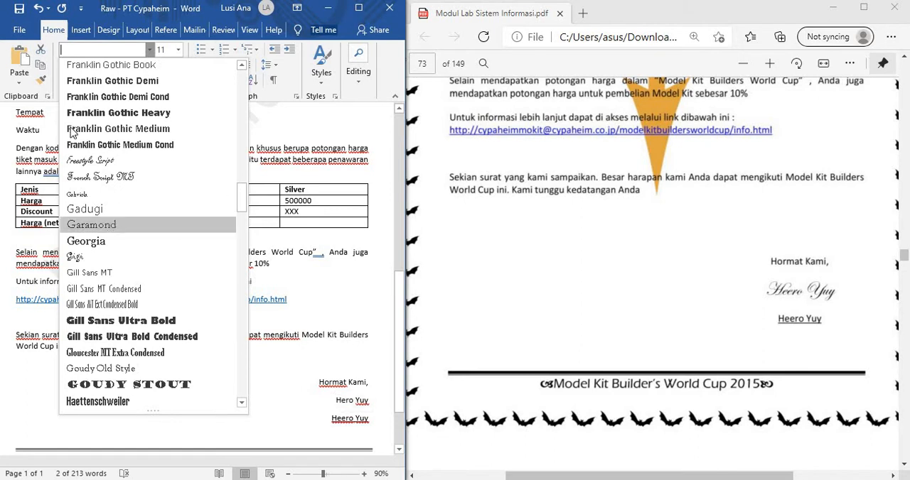
scroll(114, 229, up, 1)
scroll(117, 271, down, 8)
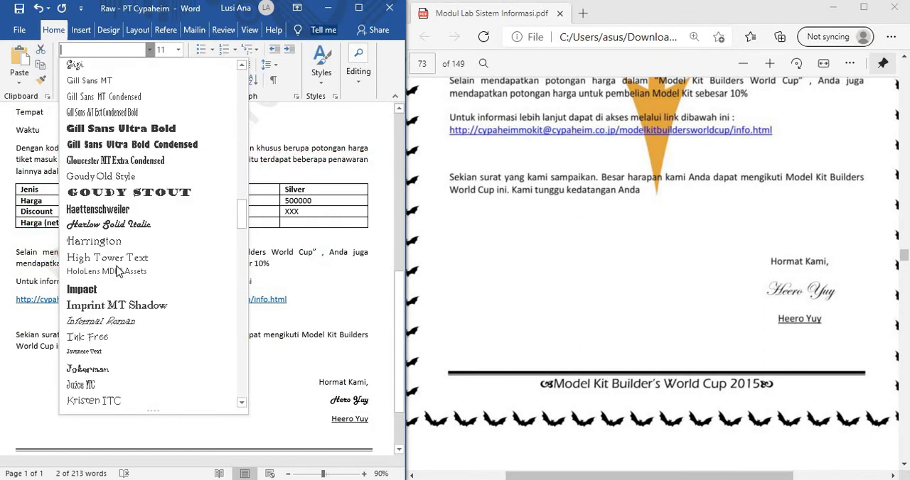
scroll(117, 271, down, 3)
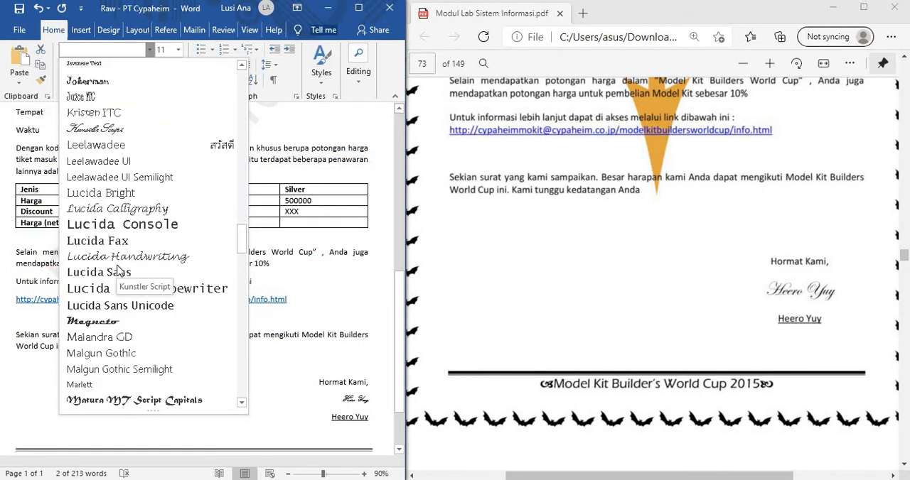
click(114, 129)
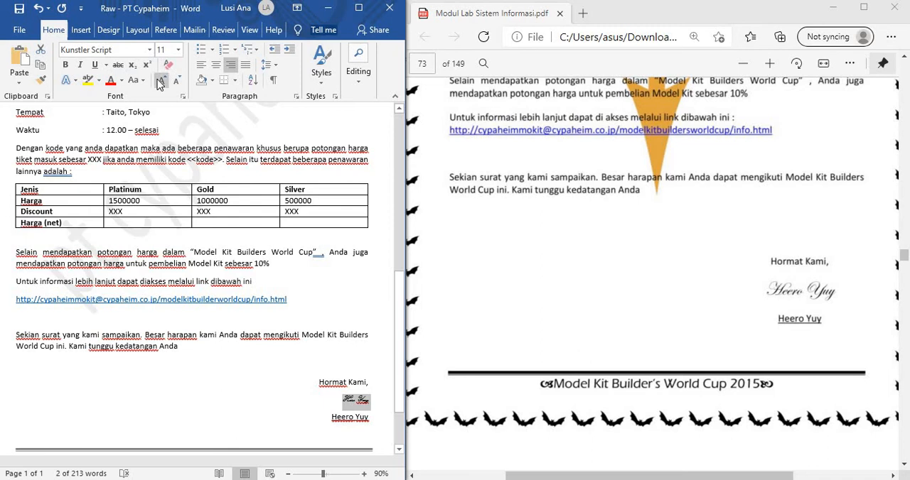
Step: Enlarge the script signature line to 24 pt
click(161, 80)
click(160, 81)
click(161, 80)
click(161, 80)
click(161, 81)
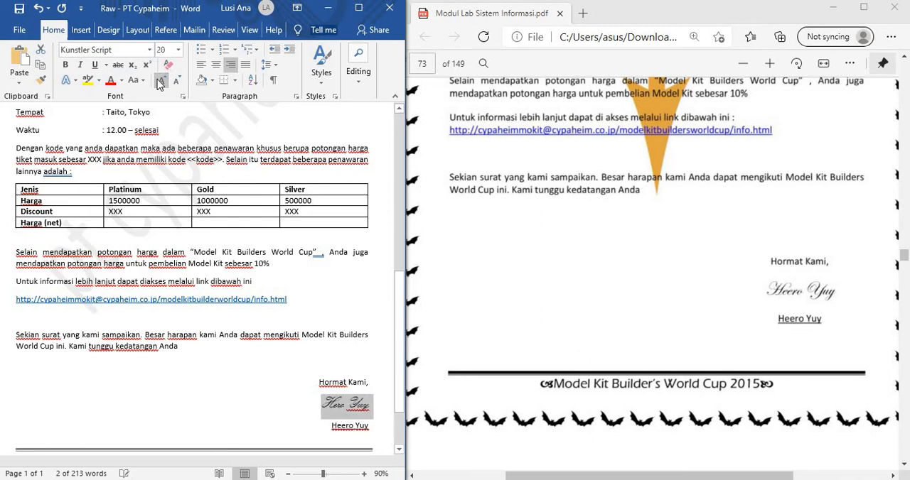
click(161, 81)
click(161, 83)
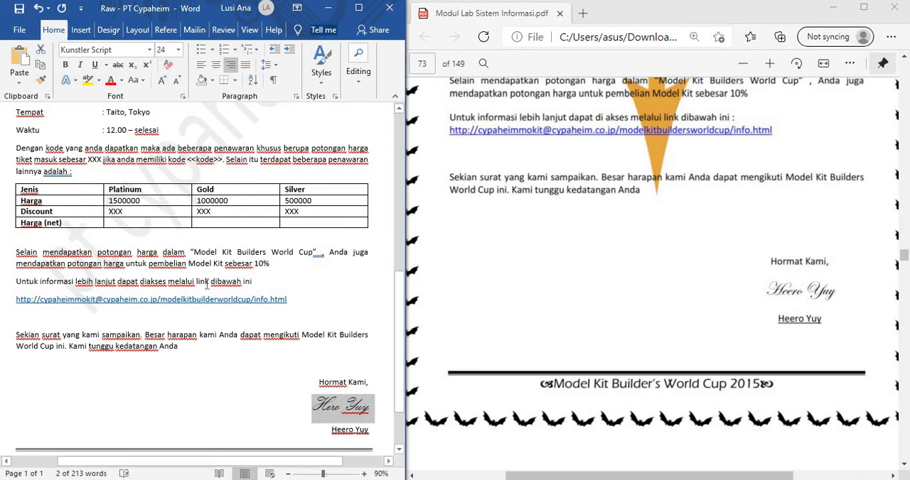
click(232, 317)
Step: Compare the letter with the PDF sample, checking the <<Nama>>, <<Kode>> and <<Alamat>> placeholders against the sample's merge fields
scroll(232, 316, down, 2)
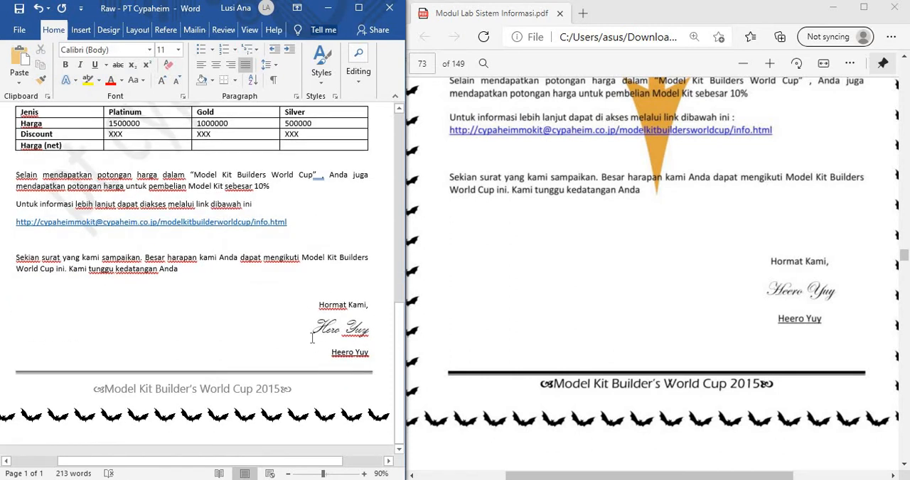
scroll(312, 339, up, 3)
scroll(488, 311, up, 5)
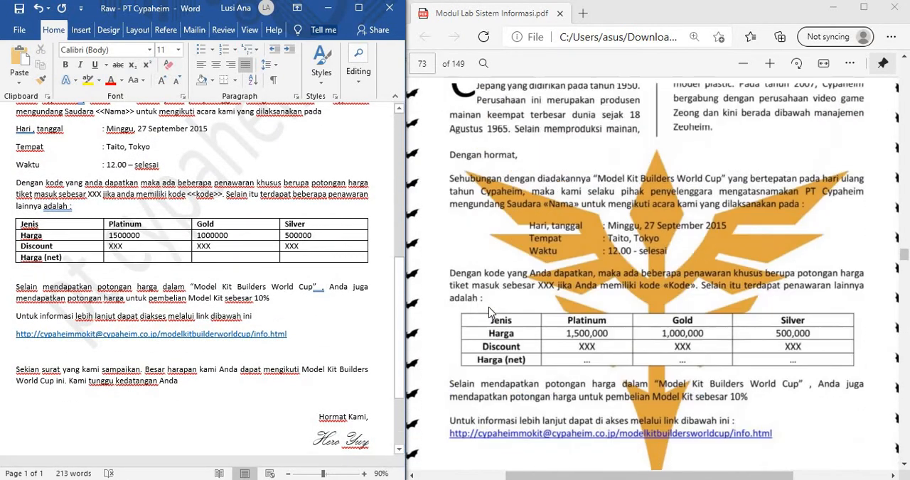
scroll(270, 278, up, 5)
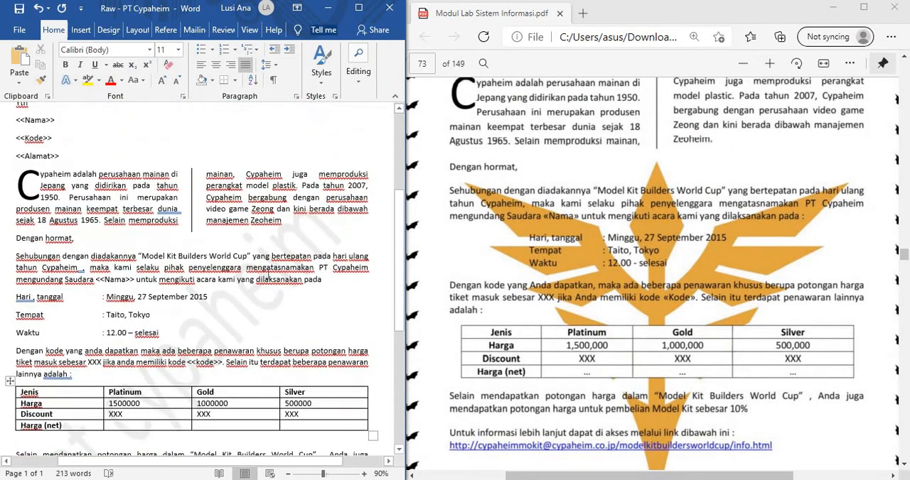
scroll(270, 278, up, 3)
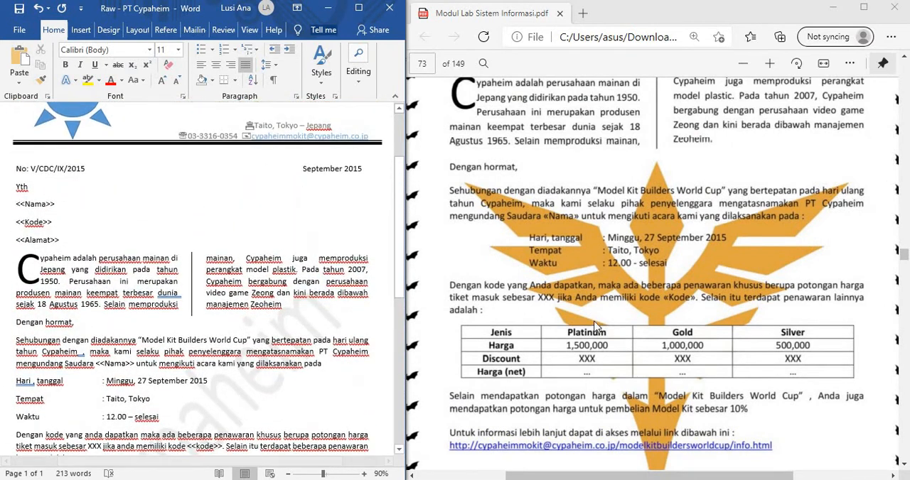
scroll(595, 325, up, 3)
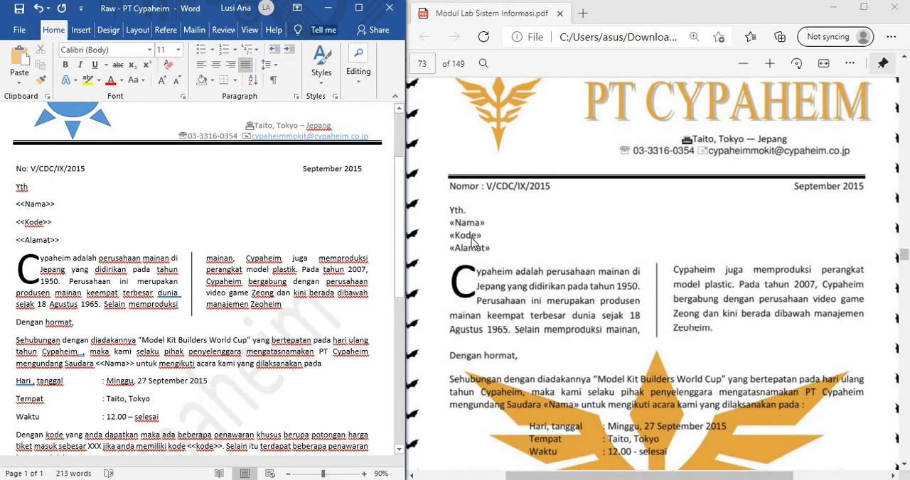
double_click(18, 205)
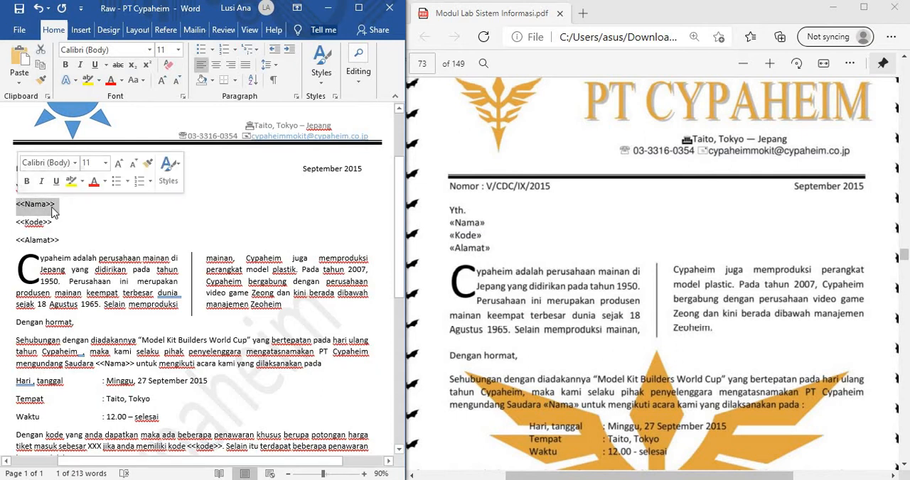
key(Right)
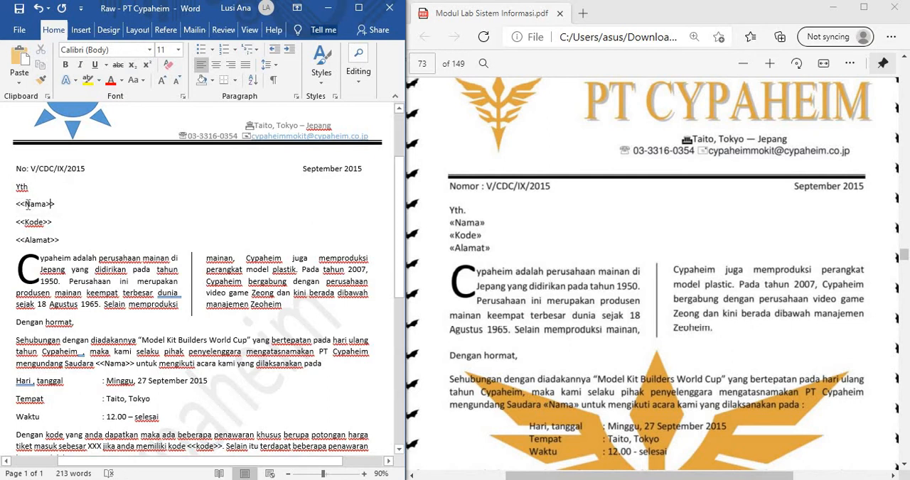
click(76, 202)
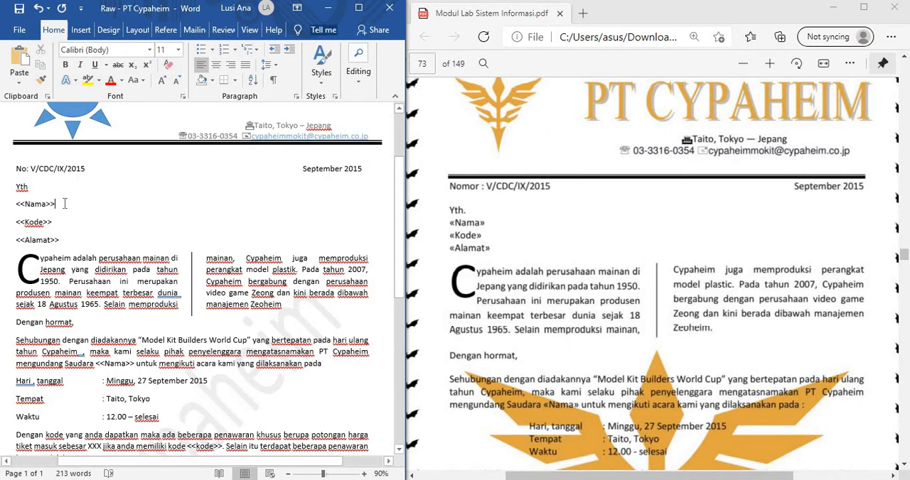
Step: Maximize the letter window and start a new mail merge recipient list to be filled in manually
drag(344, 8, 348, 17)
double_click(349, 17)
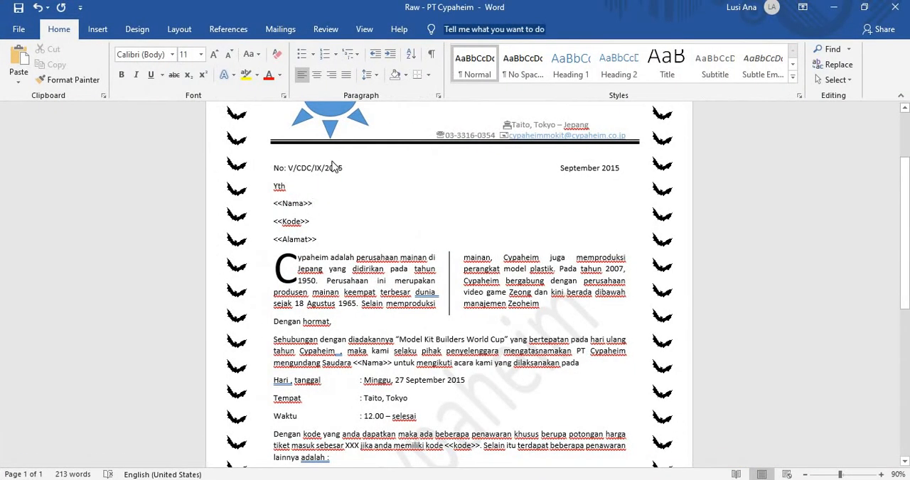
click(326, 30)
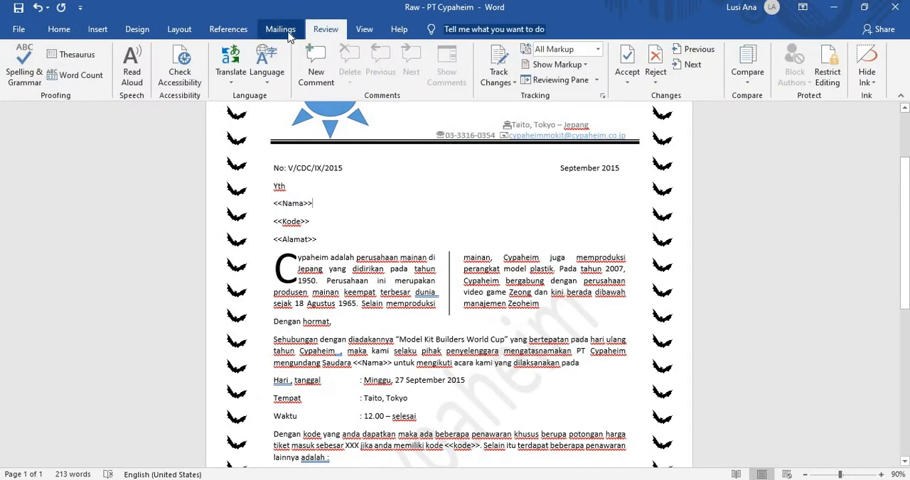
click(284, 31)
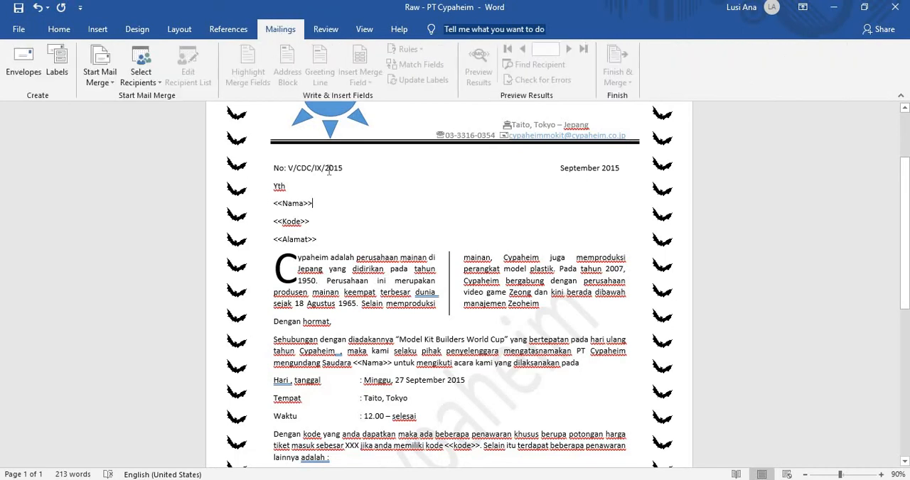
click(229, 31)
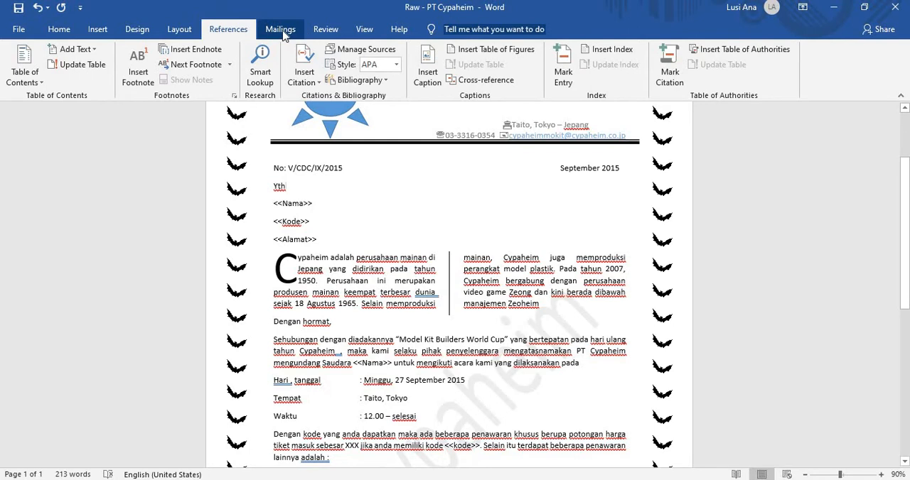
click(283, 31)
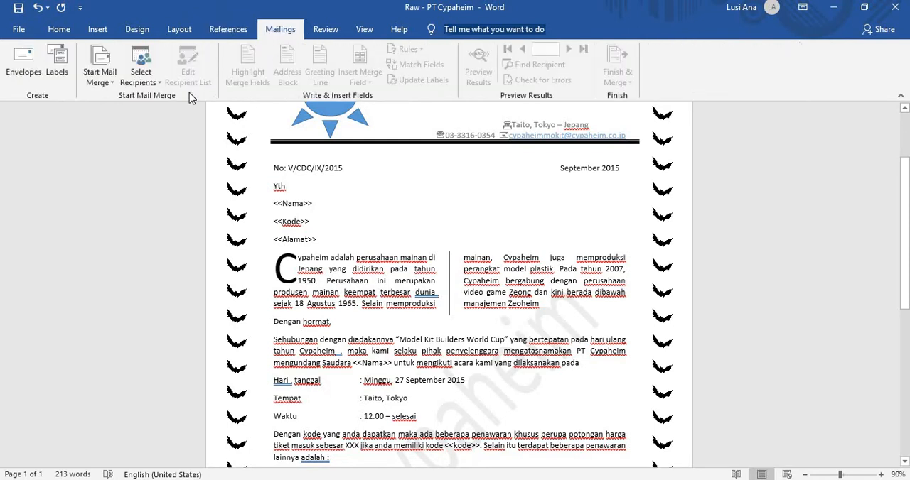
click(104, 79)
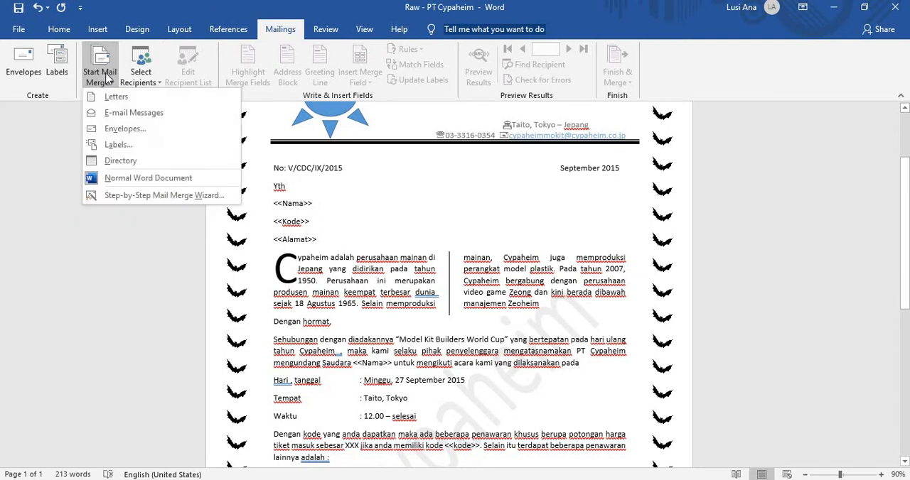
click(146, 80)
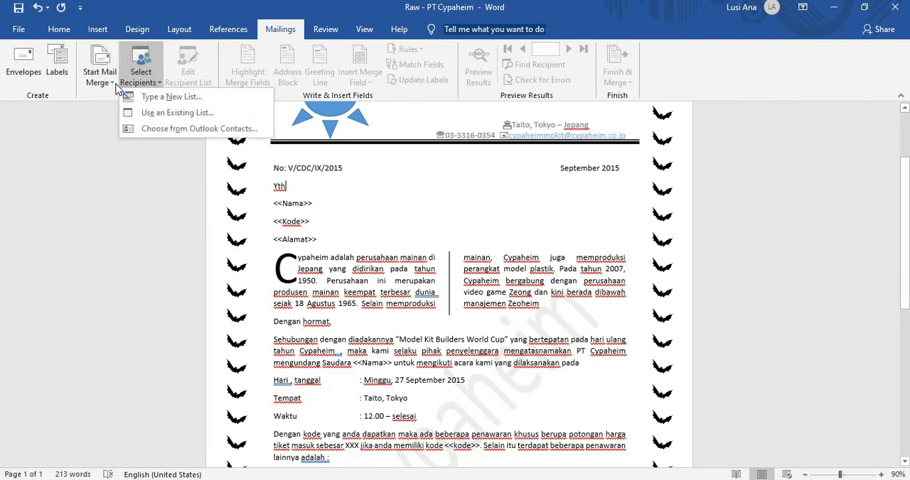
click(171, 96)
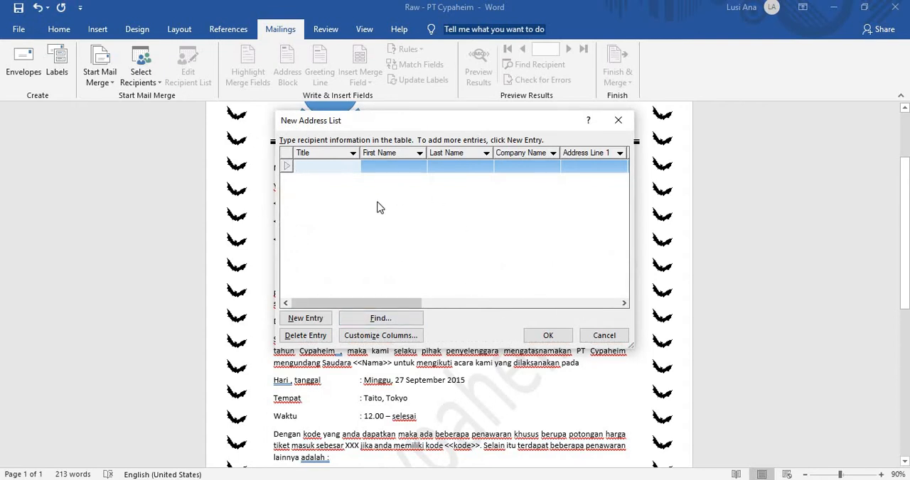
Step: Delete all the default fields from the new address list's columns, from Title through E-mail Address
drag(401, 304, 307, 344)
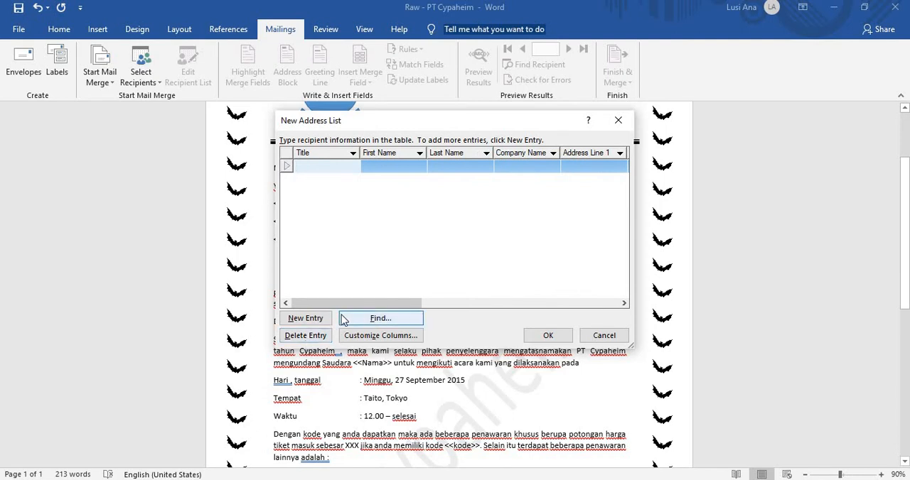
click(375, 338)
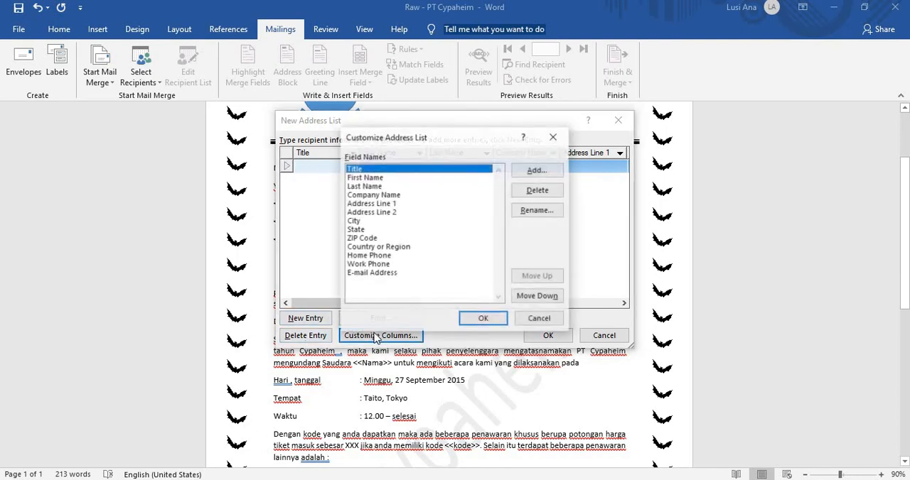
click(536, 193)
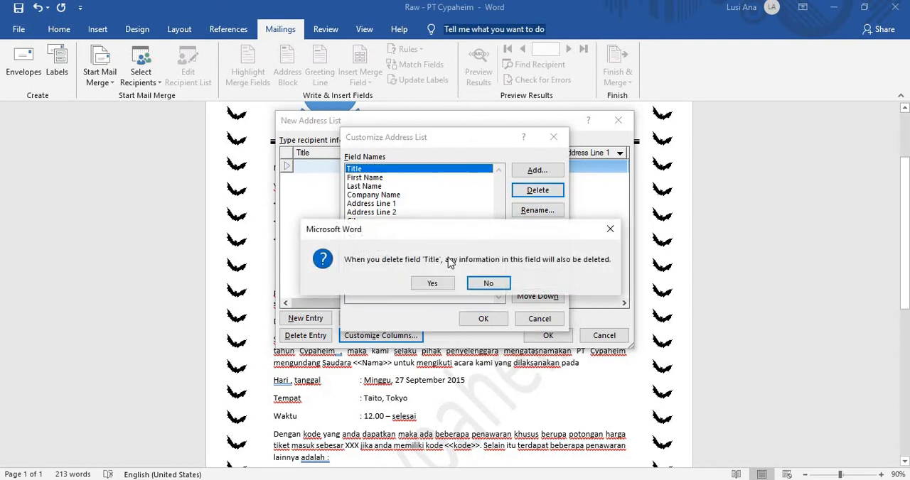
click(435, 284)
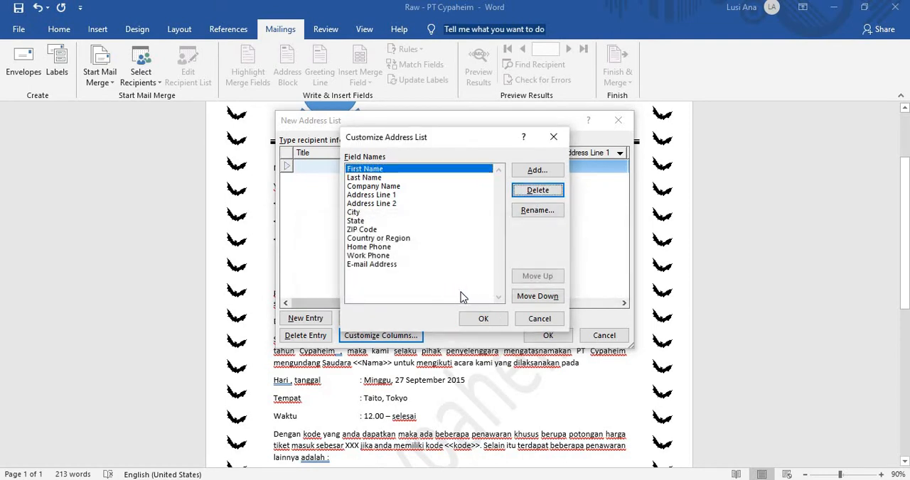
key(Return)
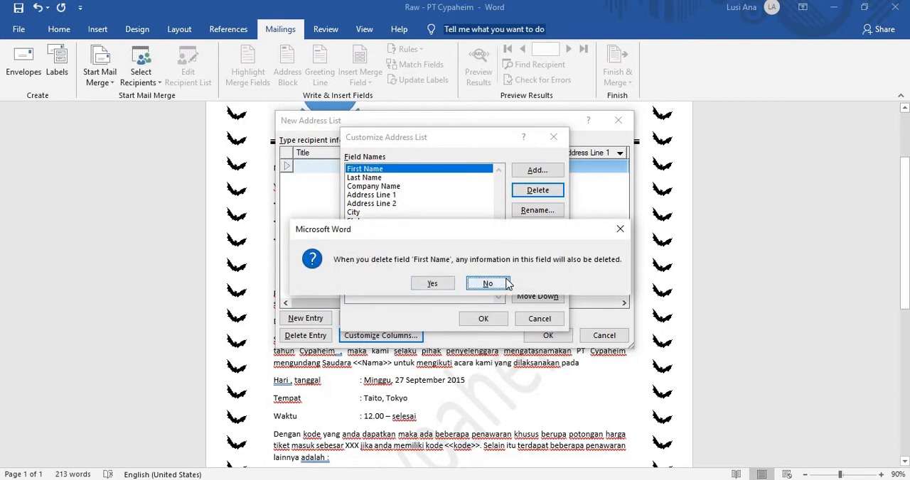
key(Left)
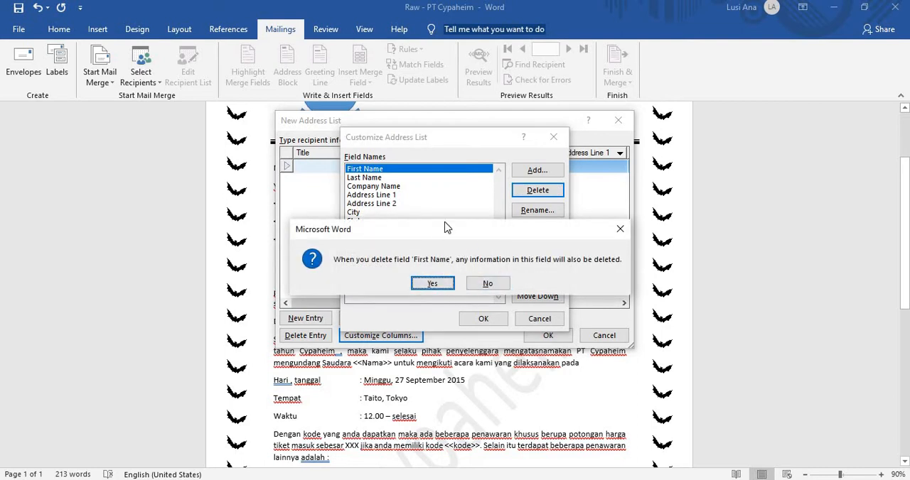
key(Return)
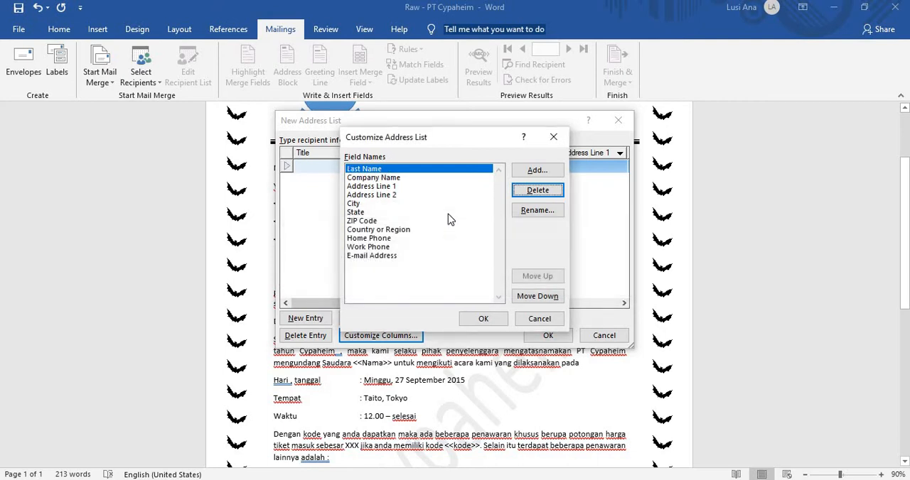
key(Return)
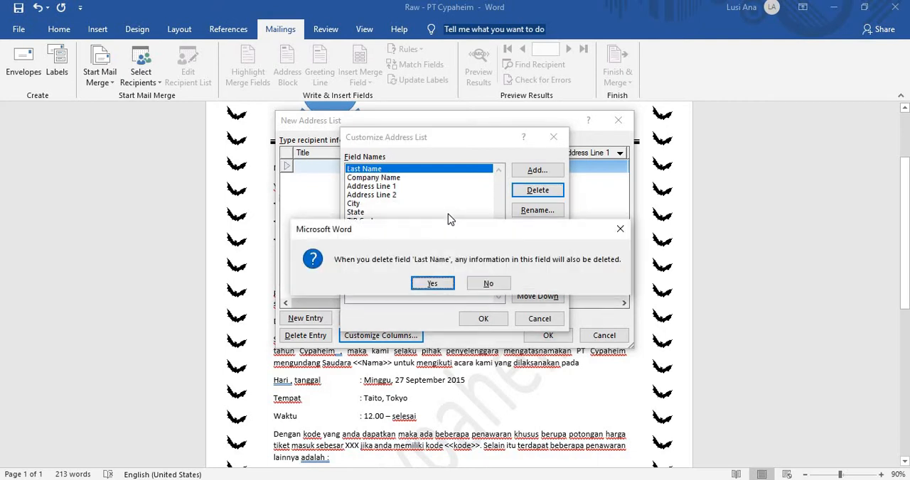
key(Return)
key(Return)
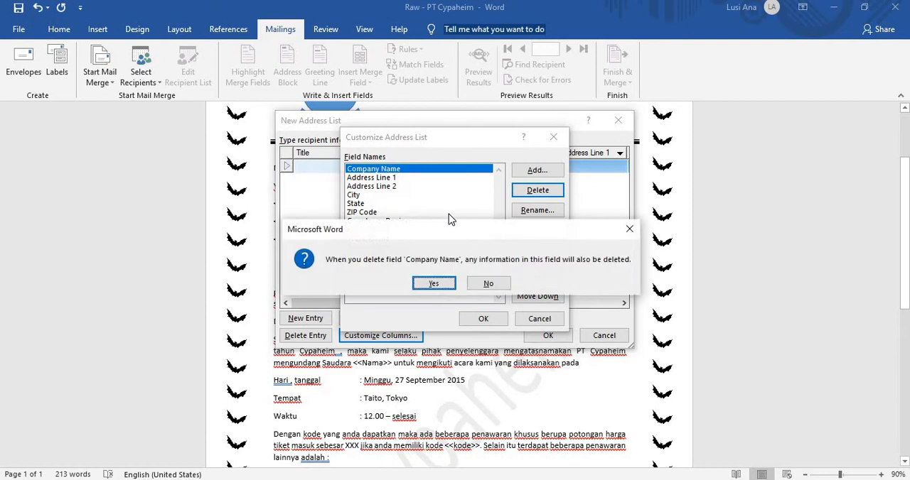
key(Return)
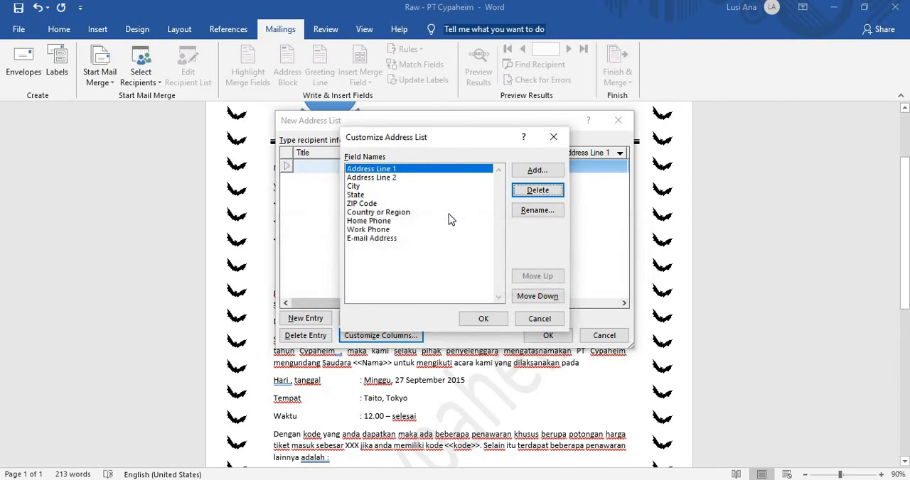
key(Return)
key(Return)
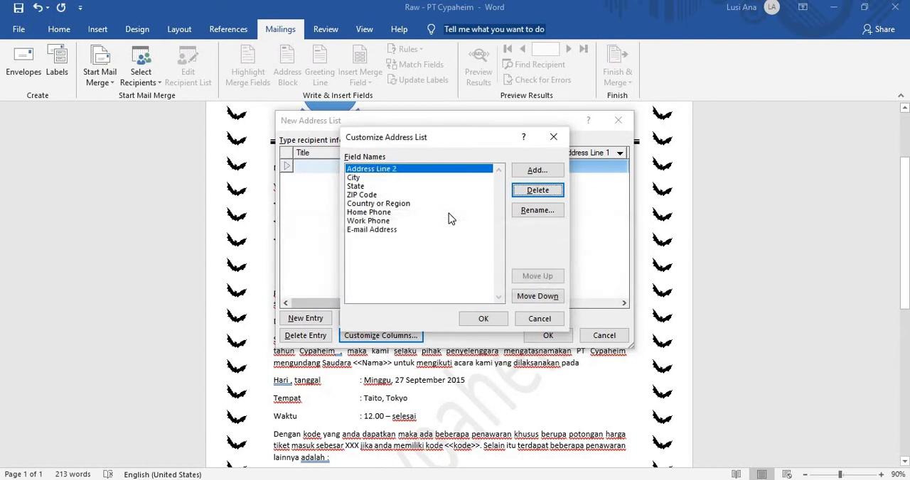
key(Return)
key(Return)
key(Return)
key(Return)
key(Return)
key(Return)
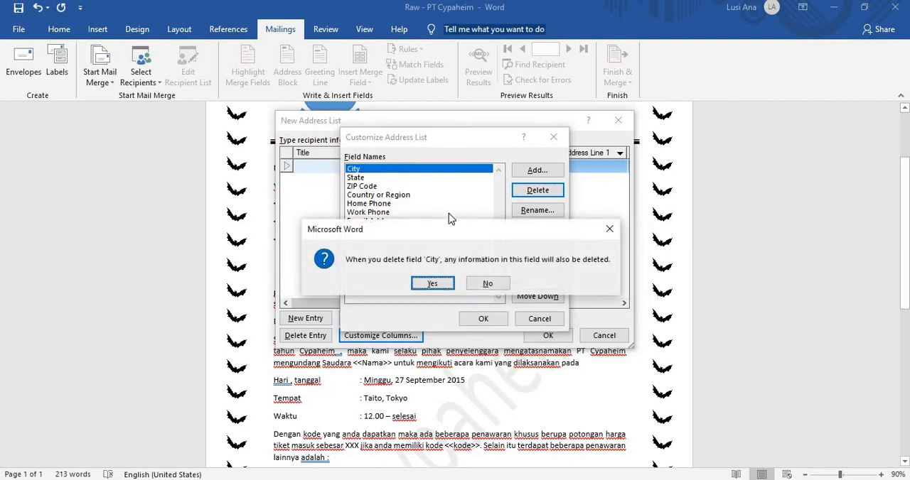
key(Return)
key(Return)
key(Return)
key(Return)
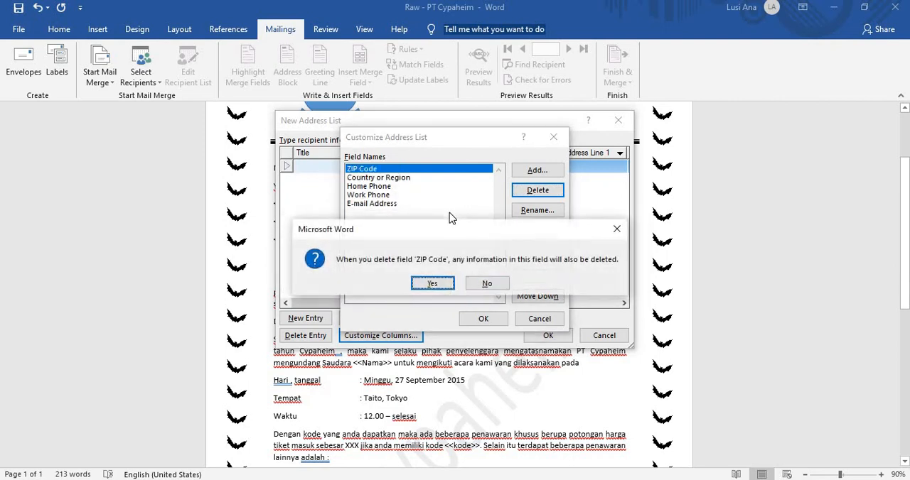
key(Return)
key(Return)
key(Return)
key(Return)
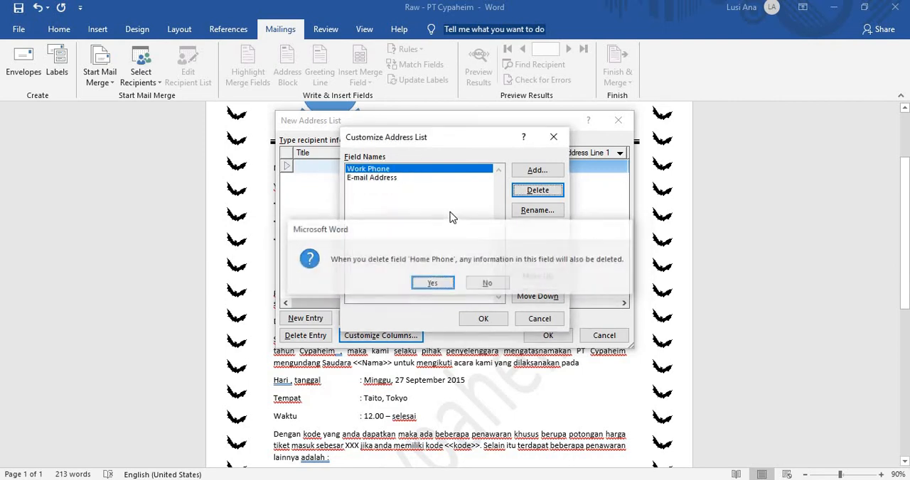
key(Return)
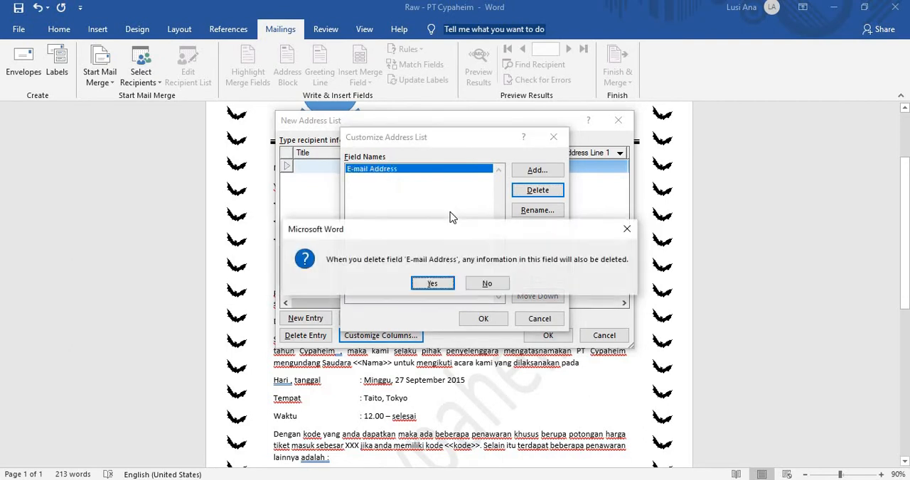
key(Return)
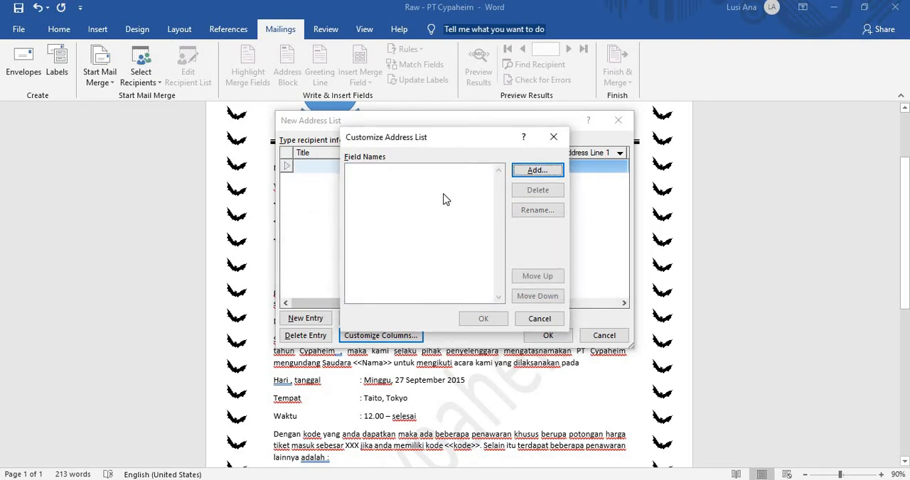
Step: Start adding a field and check the PDF module's recipient table and letter placeholders for the required column names
click(537, 172)
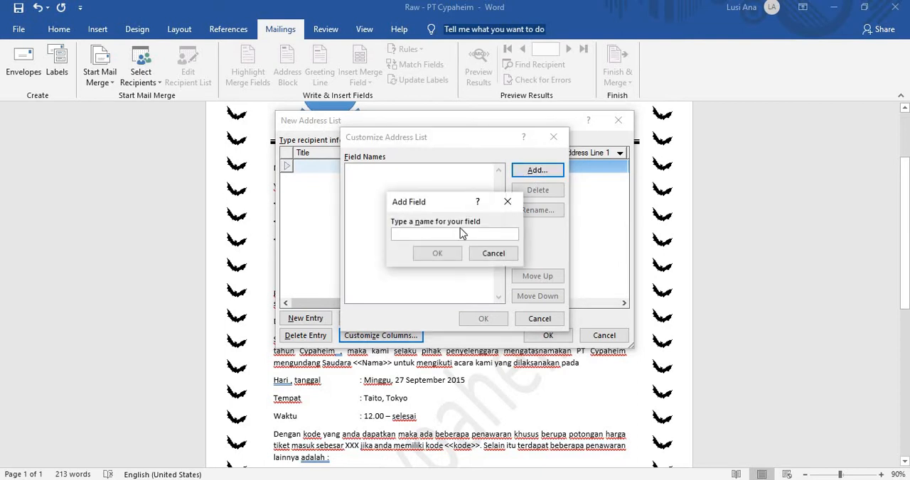
key(alt+Tab)
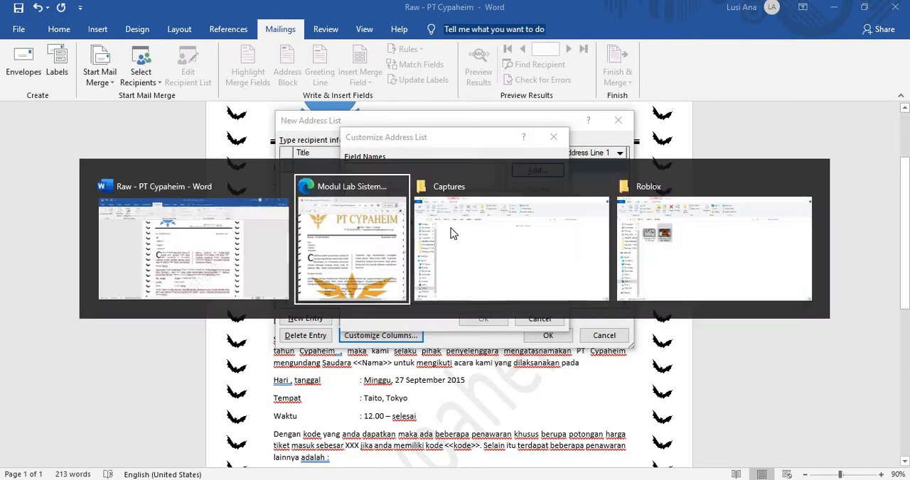
scroll(638, 294, down, 5)
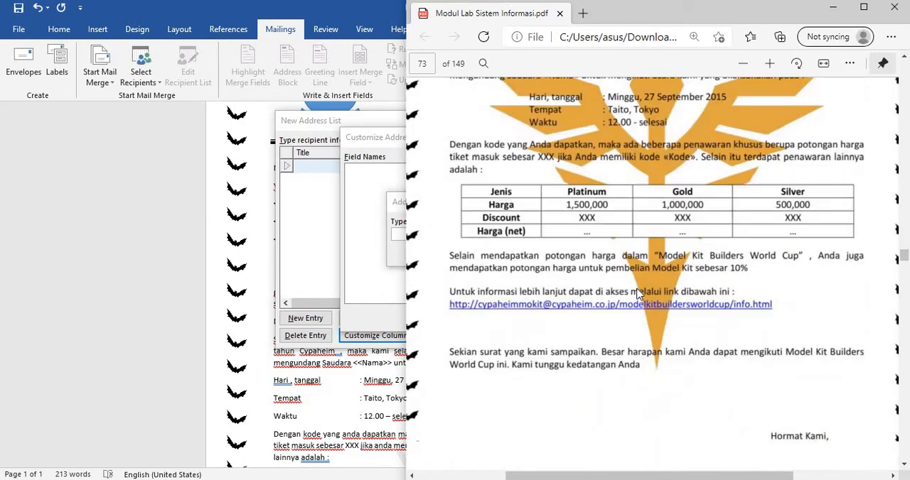
scroll(638, 294, down, 5)
scroll(637, 294, up, 2)
scroll(638, 294, down, 3)
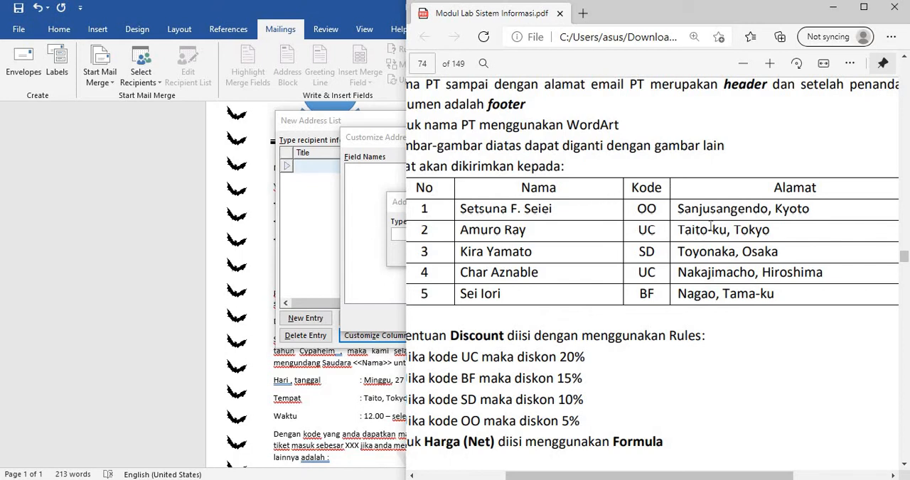
scroll(529, 285, up, 5)
scroll(529, 286, up, 8)
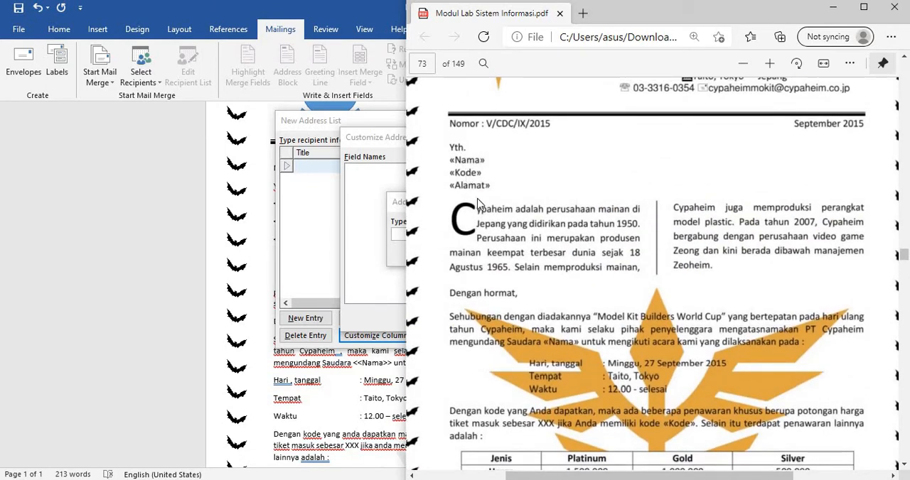
Step: Add the fields Nama and Kode to the address list
click(376, 220)
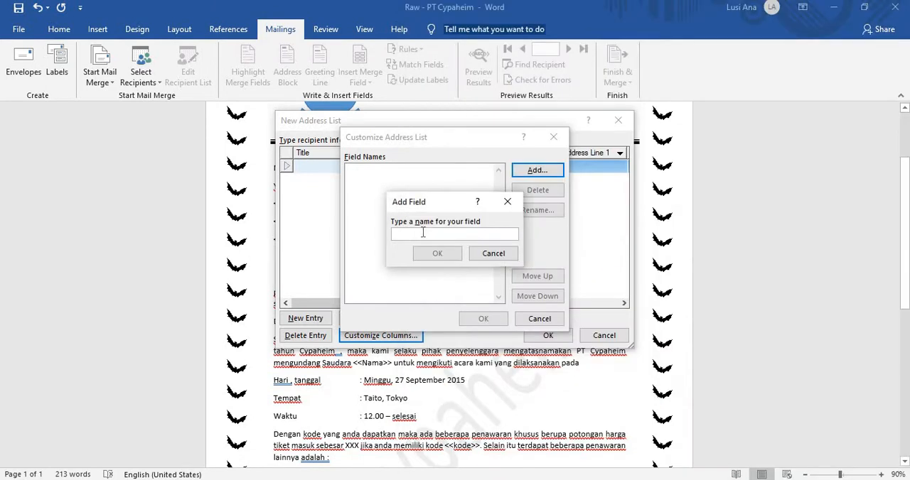
text(Nam)
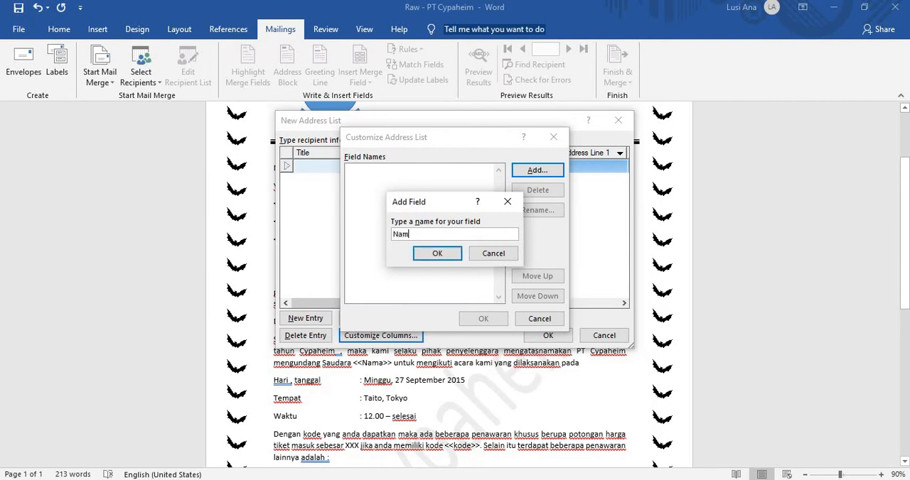
text(a)
click(435, 254)
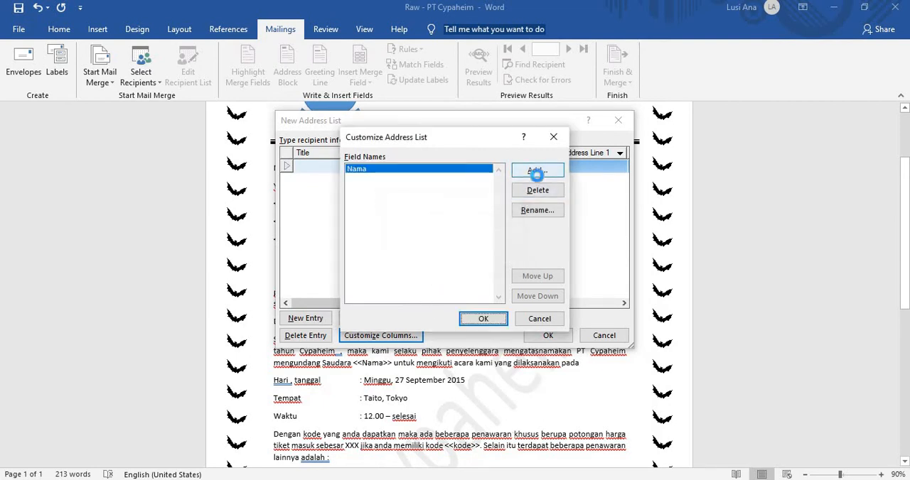
click(536, 172)
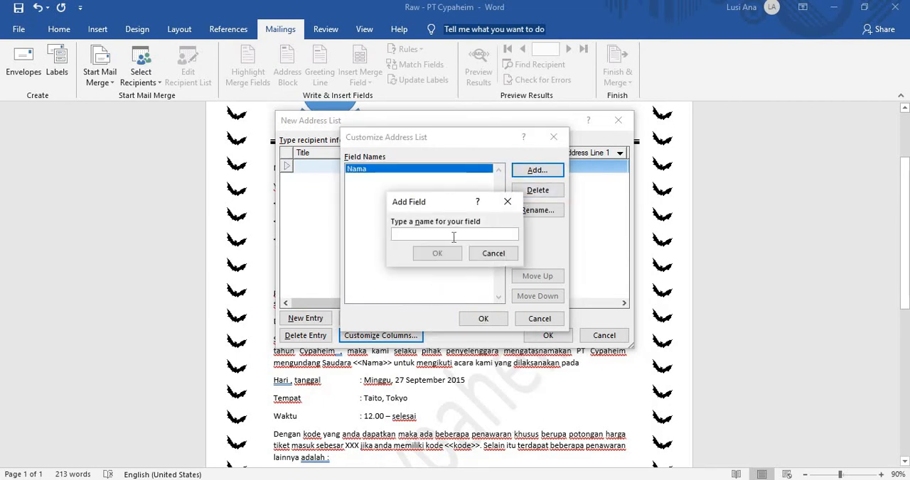
text(Kode)
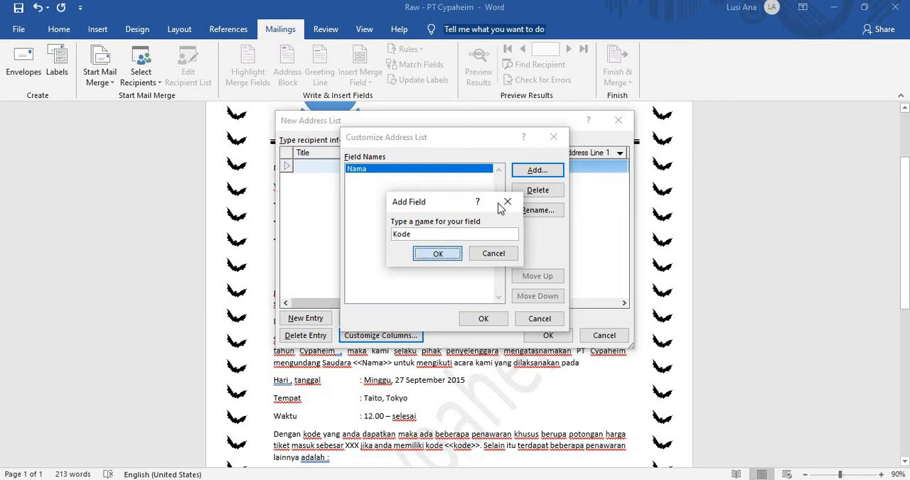
key(Return)
Step: Add the field Alamat after Kode and apply the customized columns to the address list
click(534, 173)
text(Alamat)
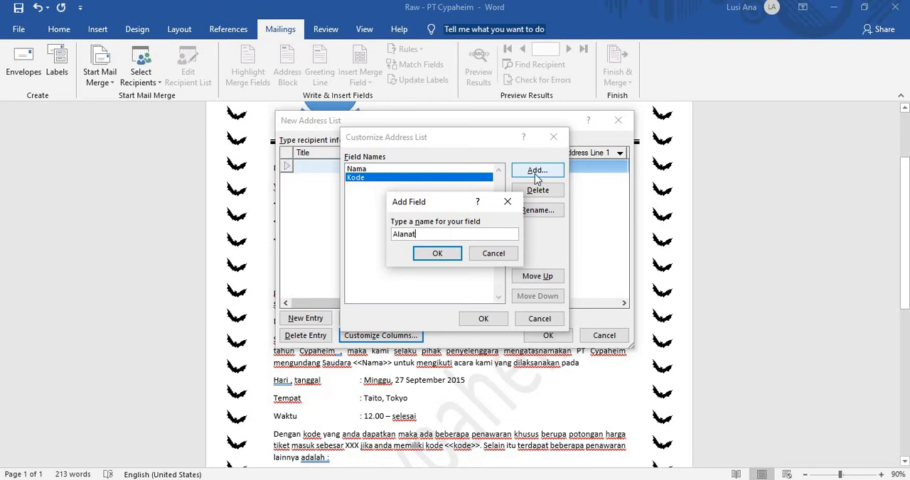
text(lanat)
key(BackSpace)
click(438, 254)
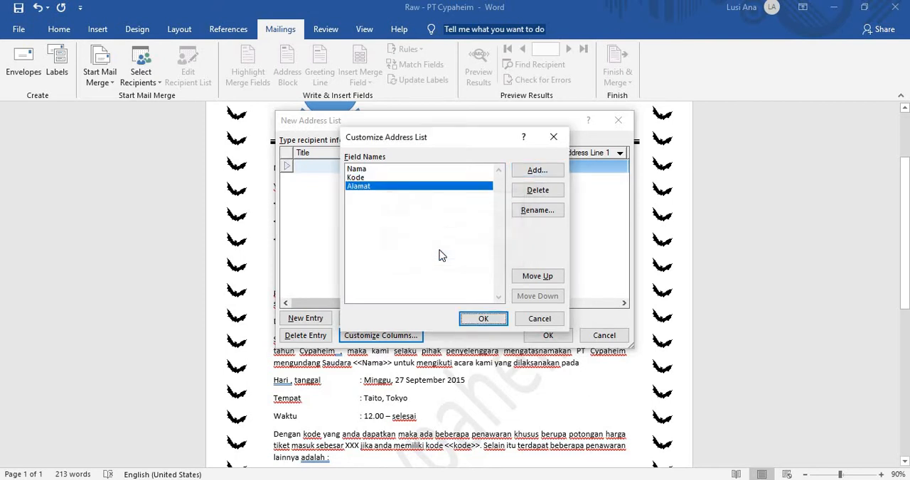
click(484, 319)
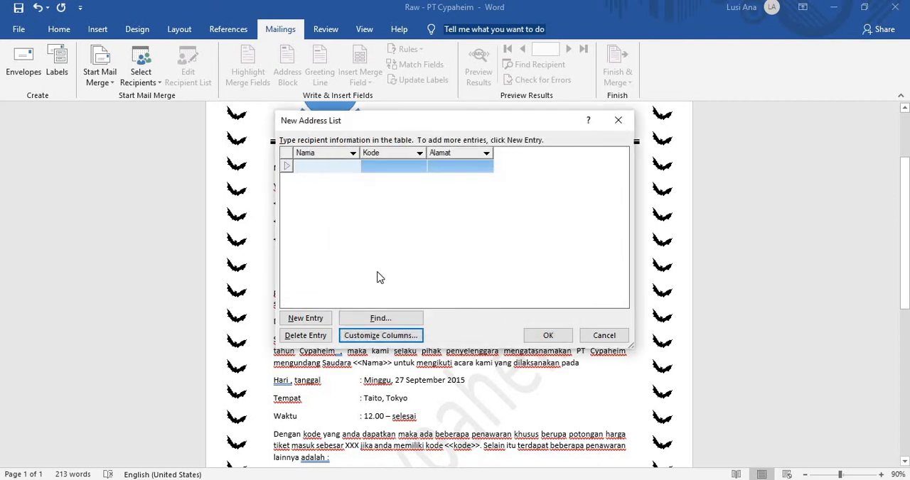
Step: Dock the address list window to half the screen and consult the PDF module's recipient table before selecting the first Nama cell
key(super+Left)
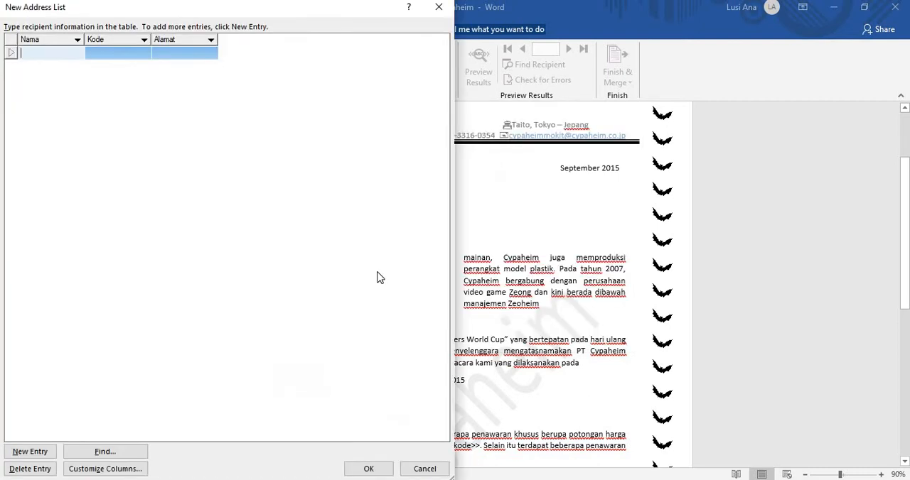
key(super+Right)
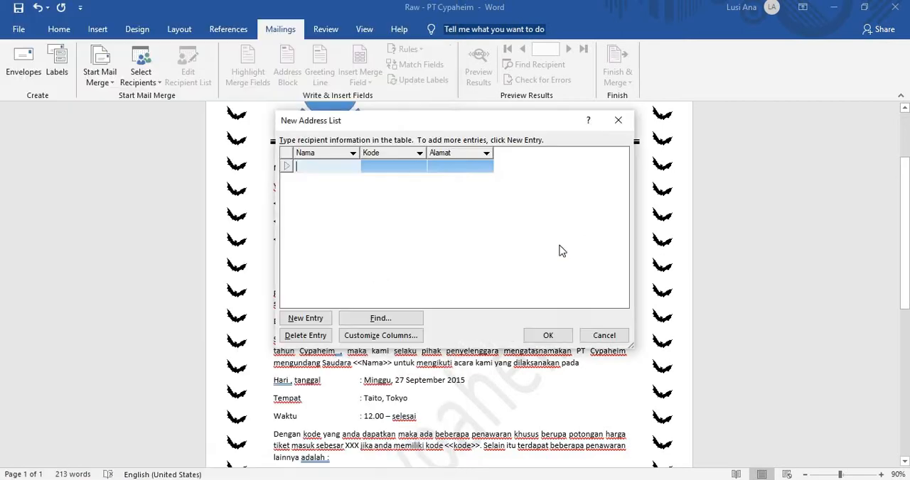
drag(554, 122, 375, 147)
key(super+Left)
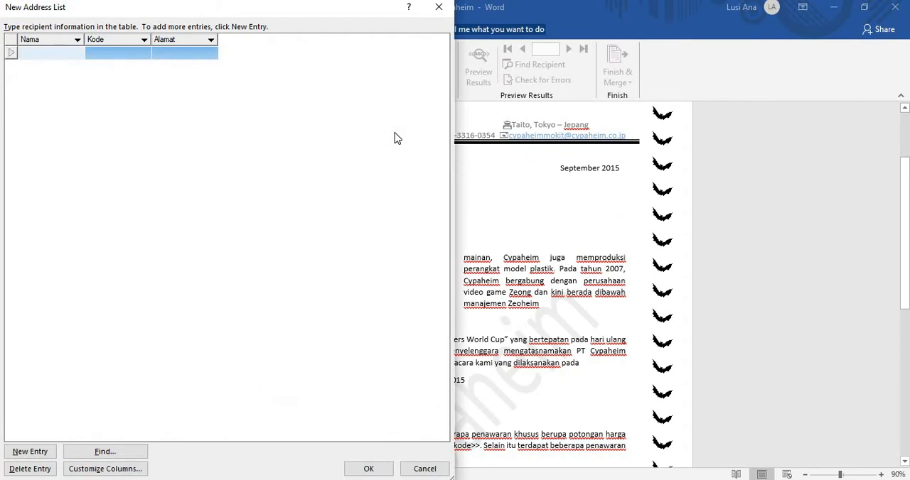
key(alt+Tab)
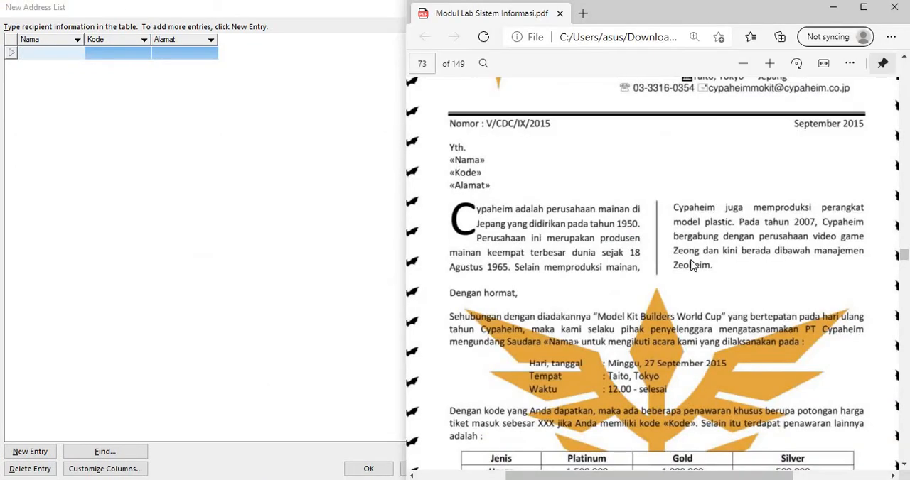
scroll(693, 264, down, 10)
scroll(695, 264, down, 10)
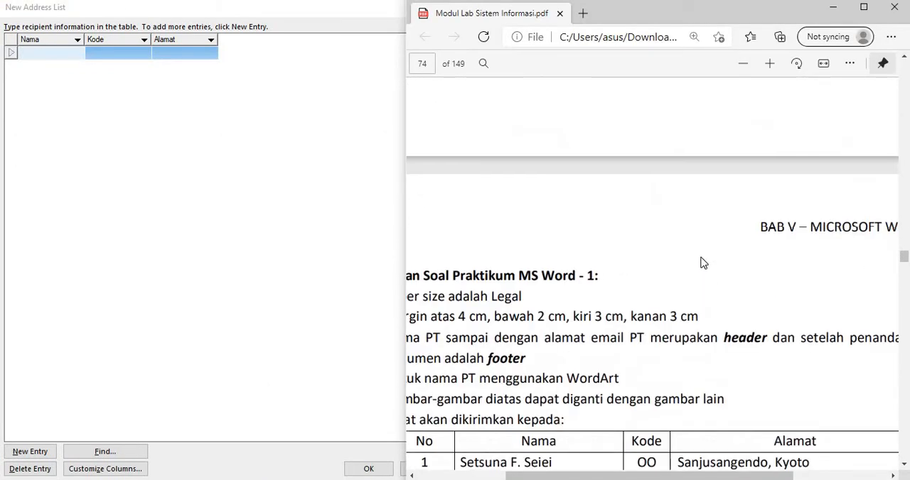
click(56, 53)
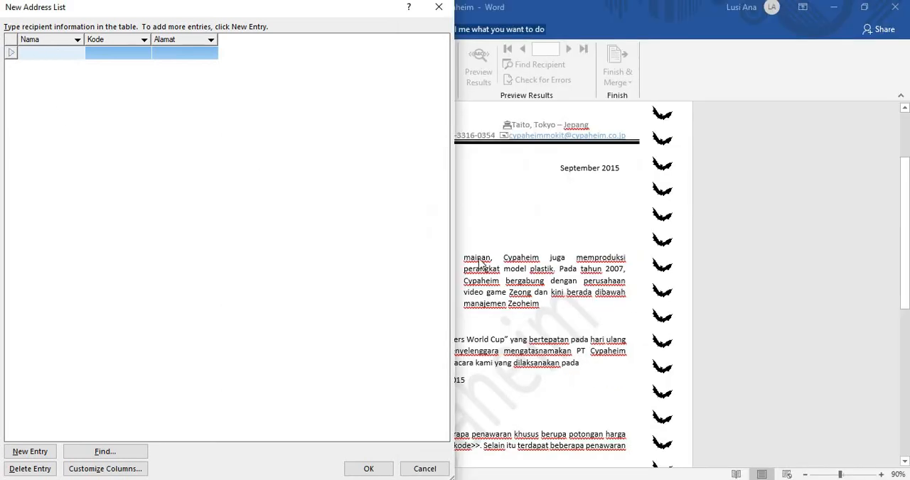
Step: Arrange the address list beside the PDF module's recipient table and enter the first recipient's name under Nama
key(super+Right)
key(alt+Tab)
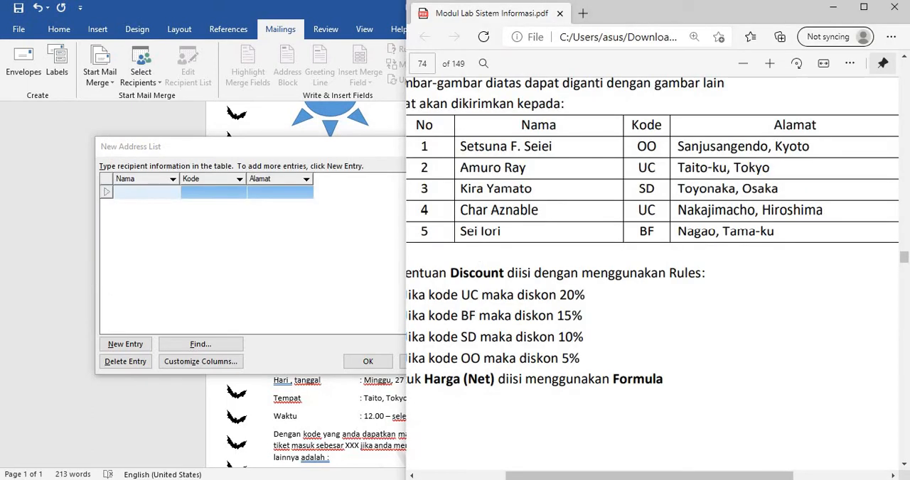
scroll(771, 304, up, 1)
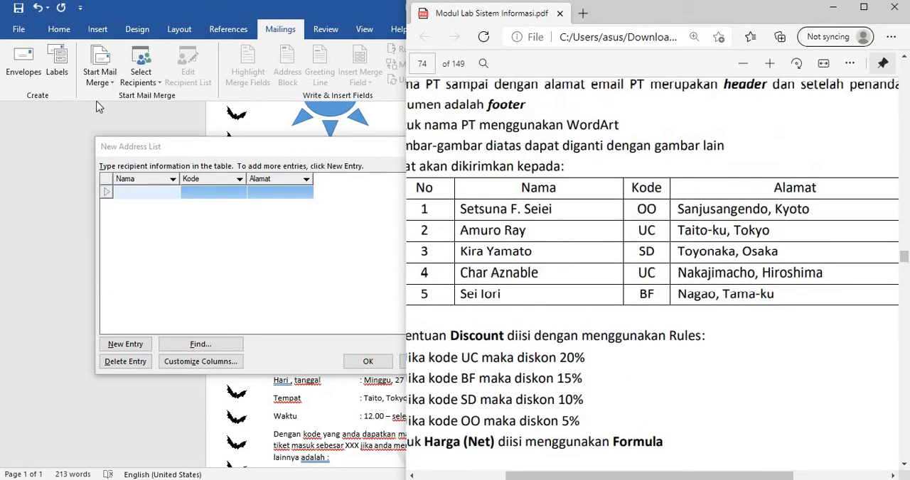
click(42, 170)
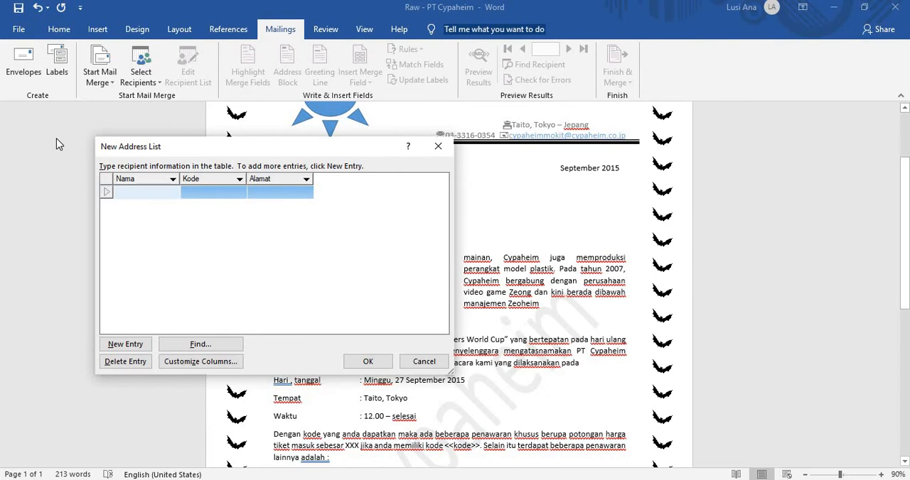
key(super+Left)
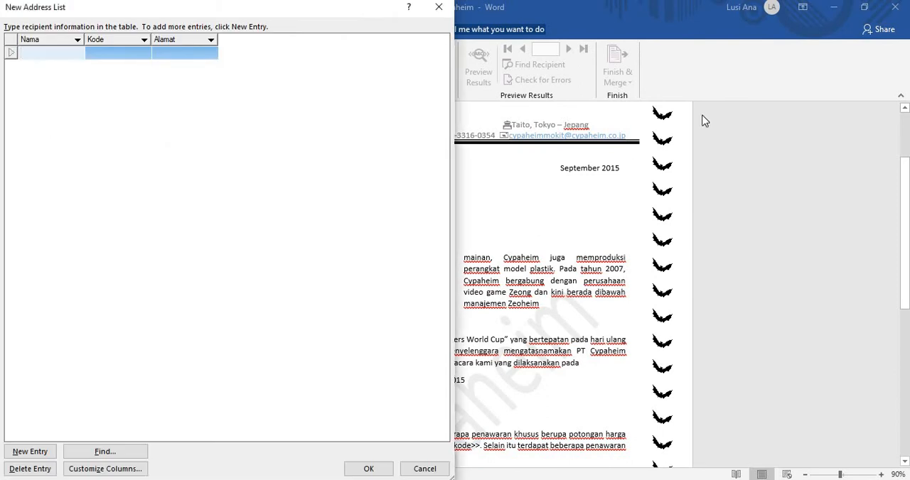
key(Return)
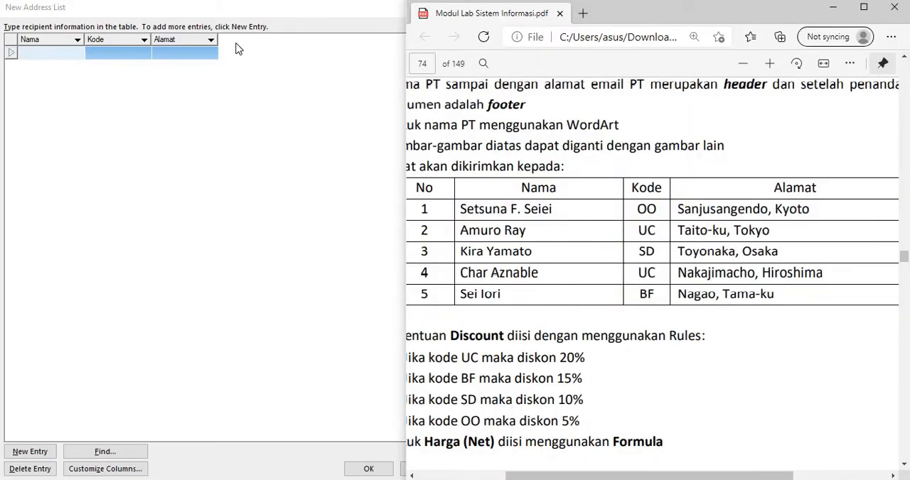
click(38, 54)
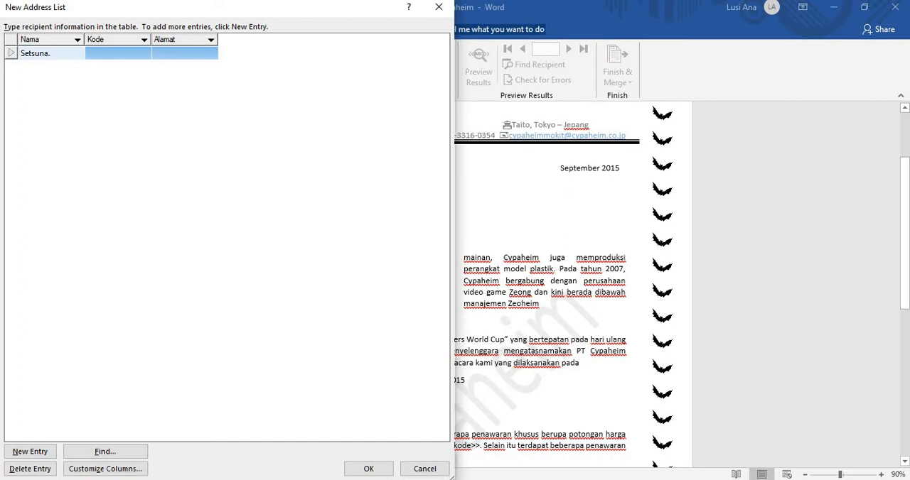
text(Seiei)
Step: Check the PDF module's table for the first recipient's code and enter OO under Kode
key(alt+Tab)
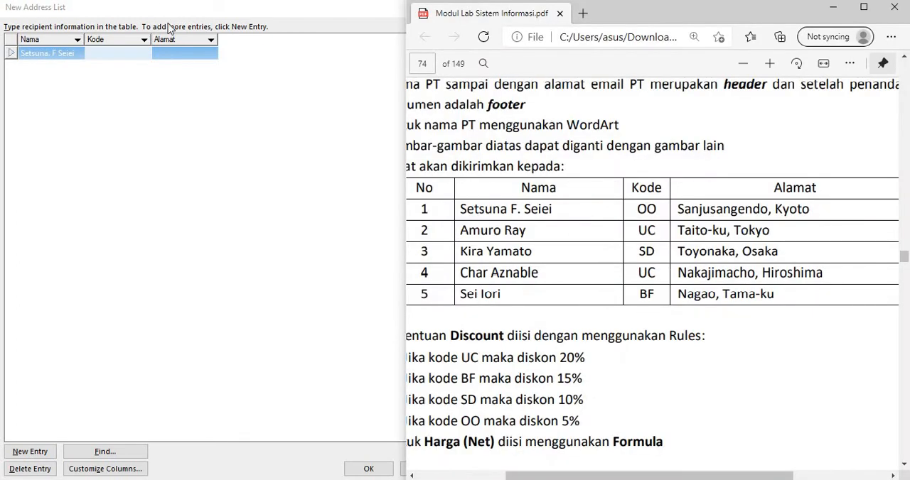
click(140, 69)
click(137, 57)
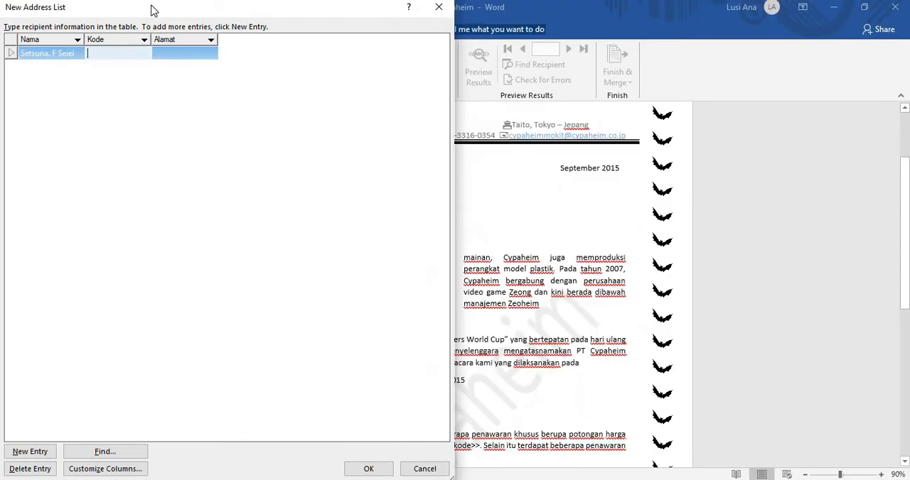
text(OO)
key(alt+Tab)
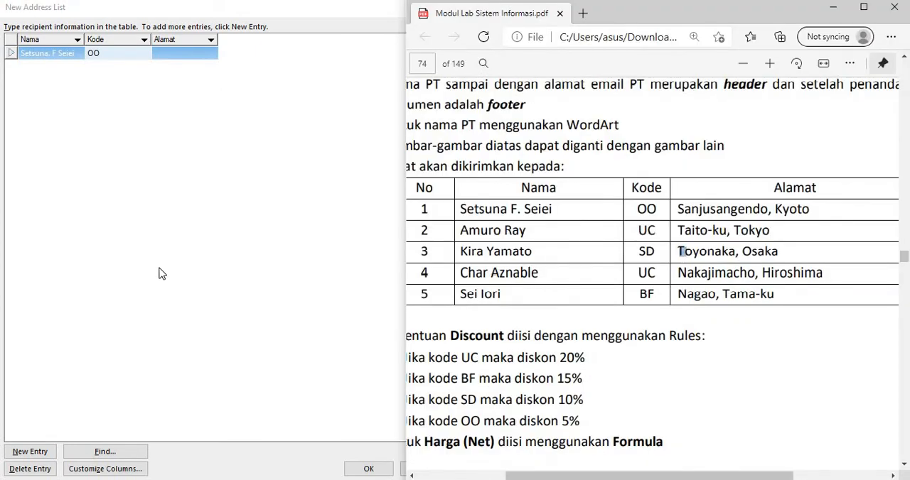
click(159, 269)
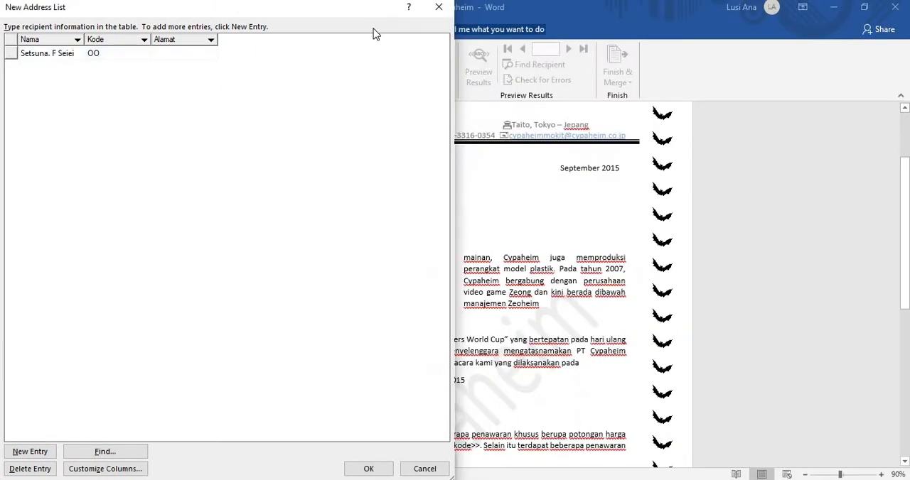
Step: Undock the address list window and place it over the letter so the PDF module can be viewed beside it
key(super+Right)
key(alt+Tab)
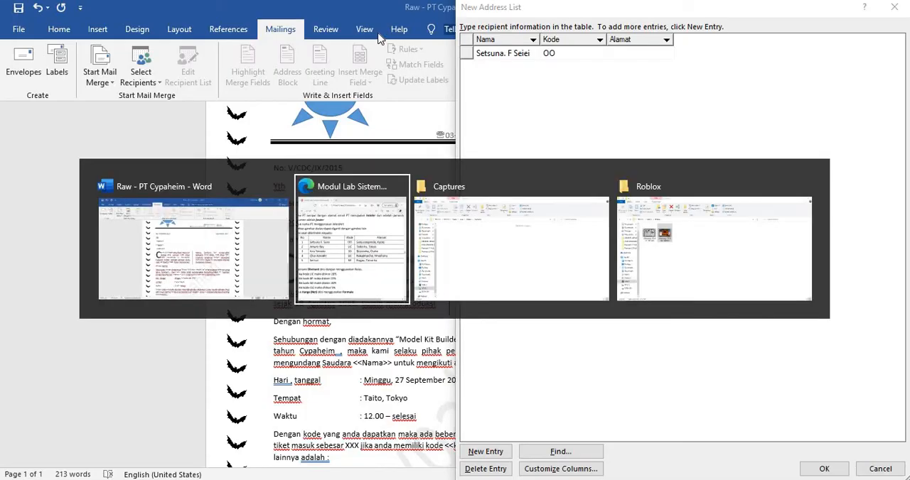
key(alt+Tab)
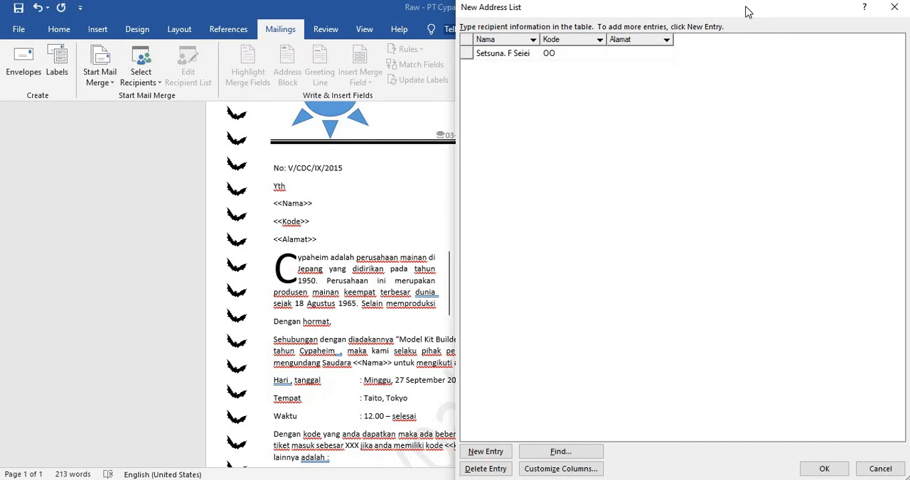
drag(748, 12, 267, 131)
key(alt+Tab)
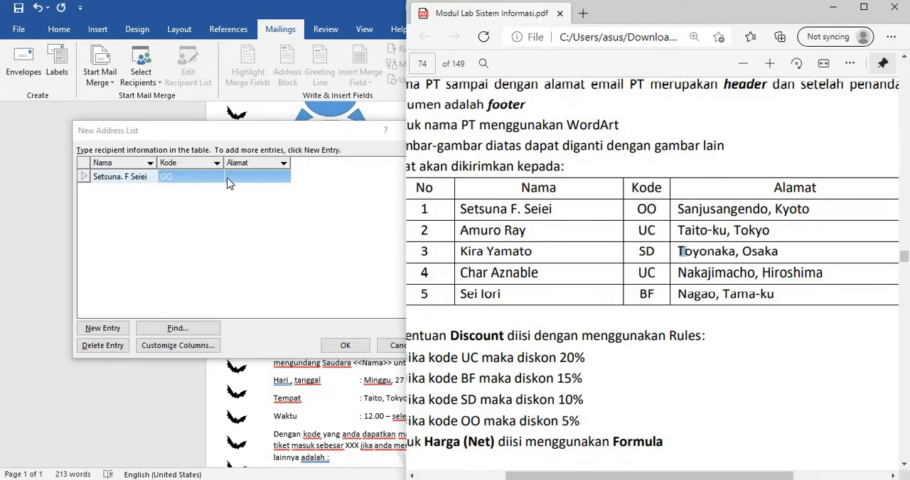
Step: Enter the first recipient's address under Alamat, consulting the PDF module's recipient table
click(241, 179)
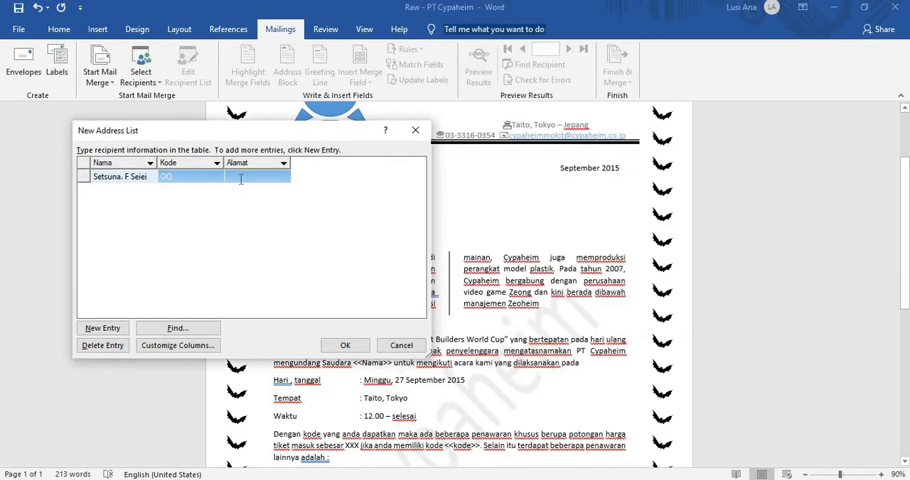
key(alt+Tab)
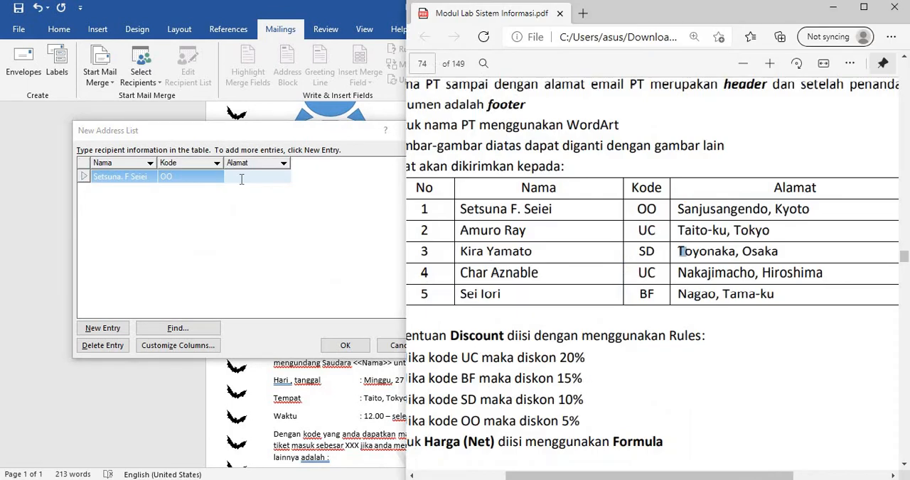
click(249, 176)
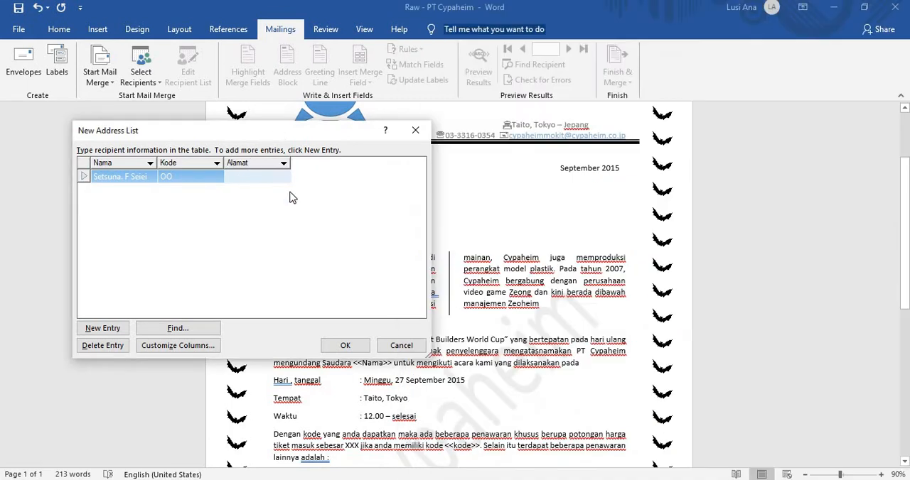
text(sANJUS)
key(BackSpace)
key(BackSpace)
key(BackSpace)
key(BackSpace)
key(BackSpace)
key(BackSpace)
text(Sanjusanged)
text(o, Tokyo)
Step: Add a second entry to the address list and enter the second recipient's name from the PDF module under Nama
click(112, 332)
key(alt+Tab)
key(alt+Tab)
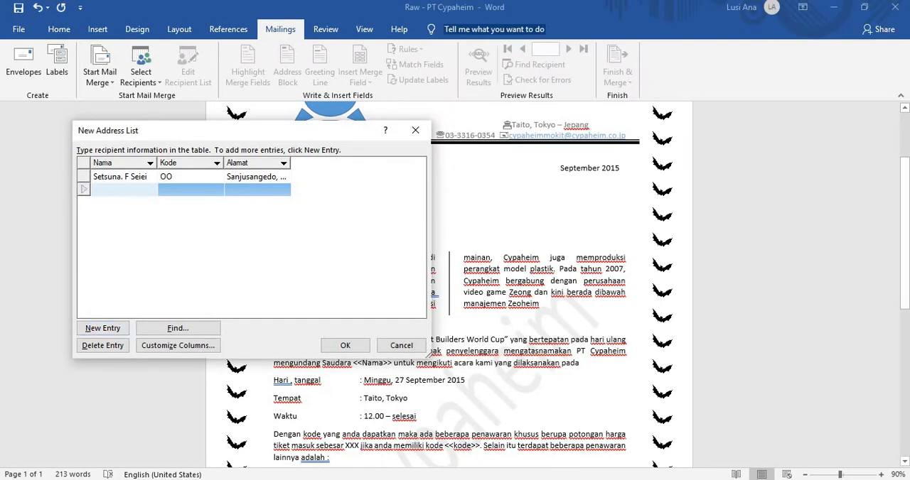
text(Amuro R)
key(Tab)
key(alt+Tab)
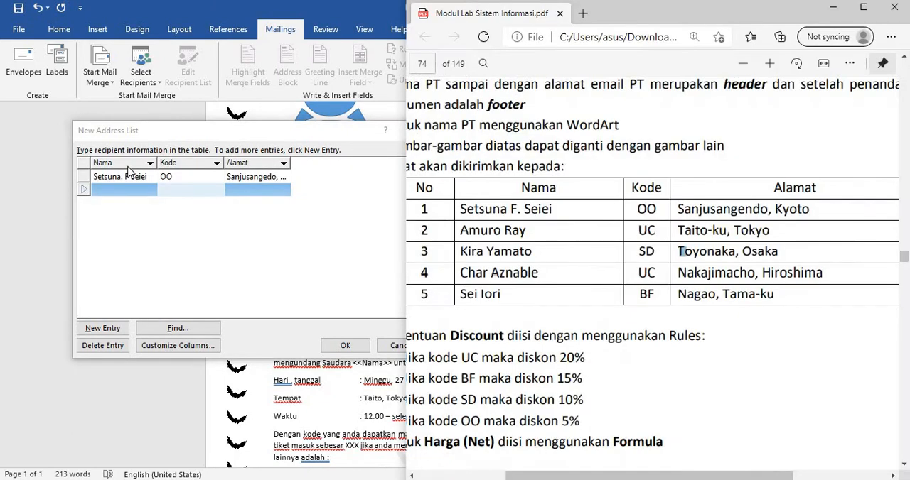
key(alt+Tab)
click(131, 189)
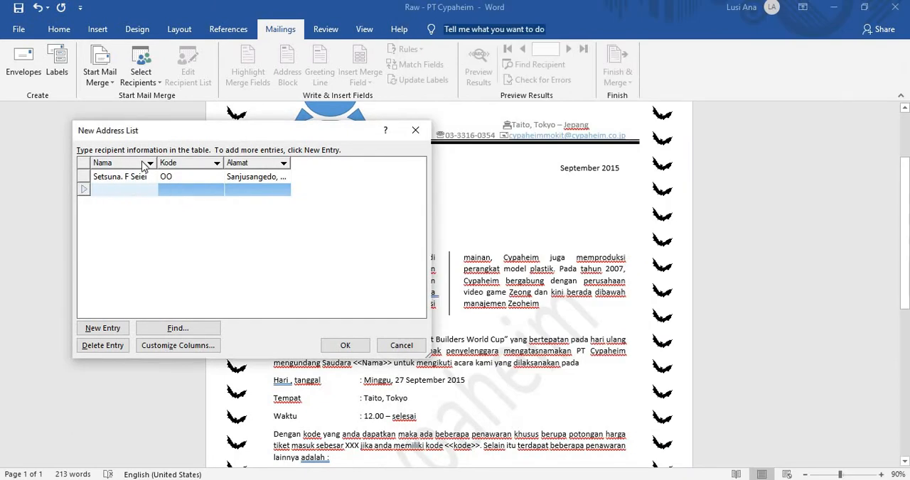
text(Amuro Ray)
Step: Check the PDF module's table for the second recipient's code and enter UC under Kode
key(alt+Tab)
key(alt+Tab)
click(185, 192)
text(U)
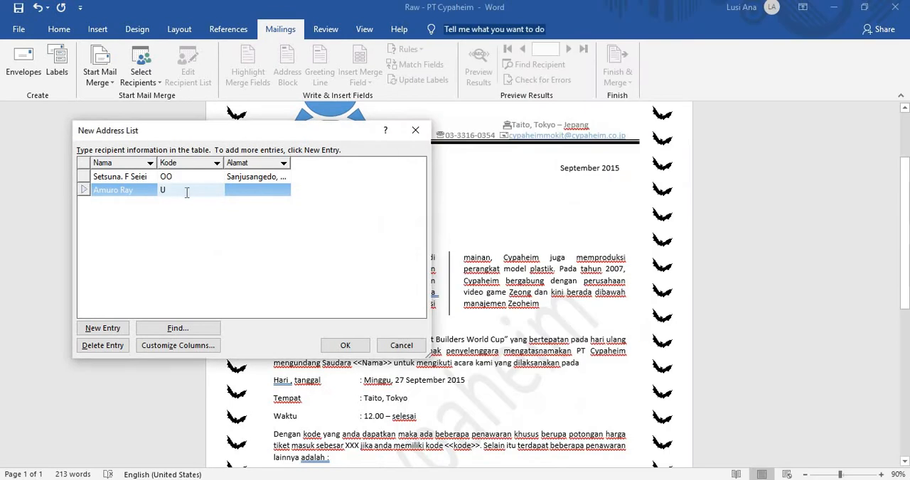
text(C)
key(Tab)
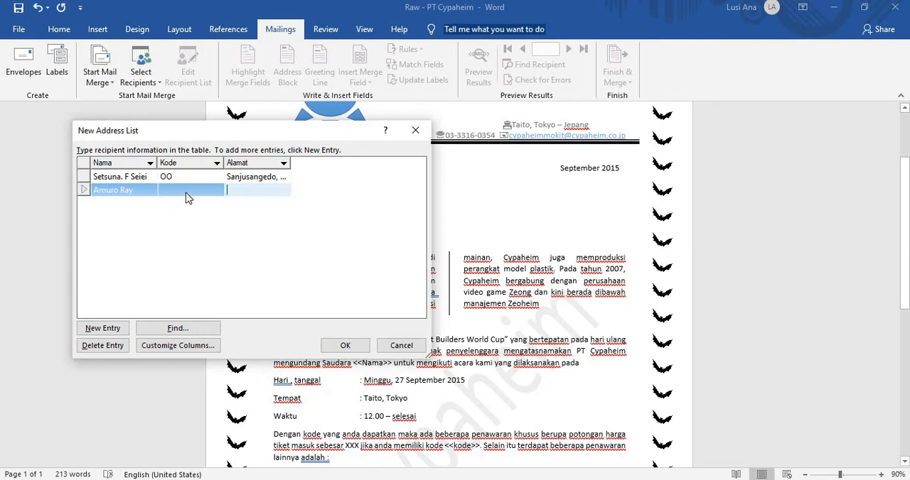
click(186, 192)
text(UC)
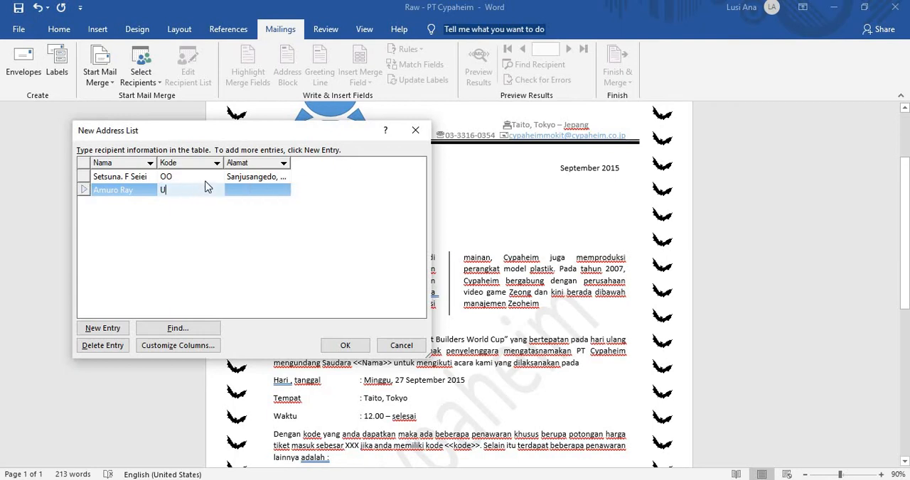
Step: Enter the second recipient's address from the PDF module's table under Alamat
click(283, 190)
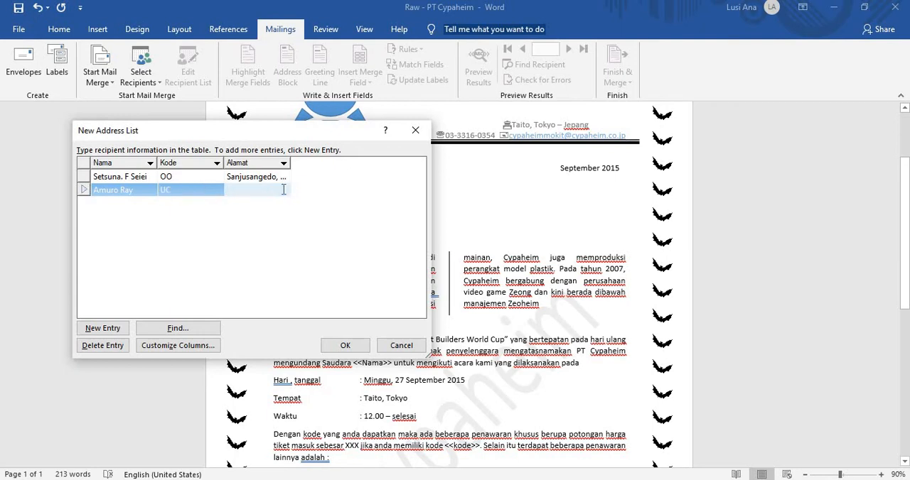
text(Taito)
key(alt+Tab)
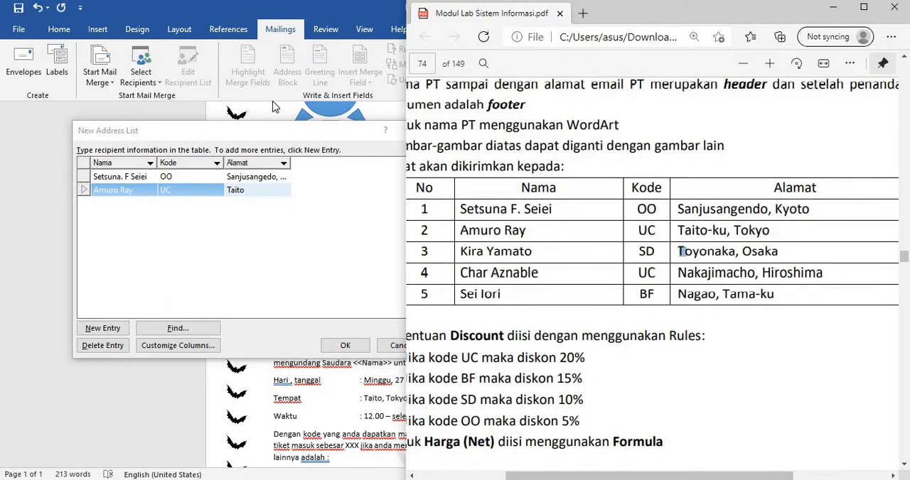
key(alt+Tab)
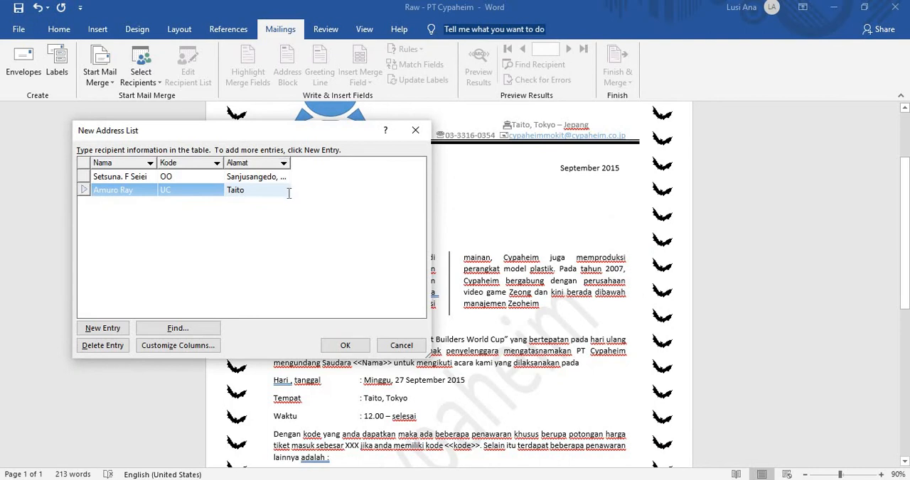
text(-ku, Tokyo)
Step: Add a third entry with the third recipient's name from the PDF module and Kode SD
click(89, 327)
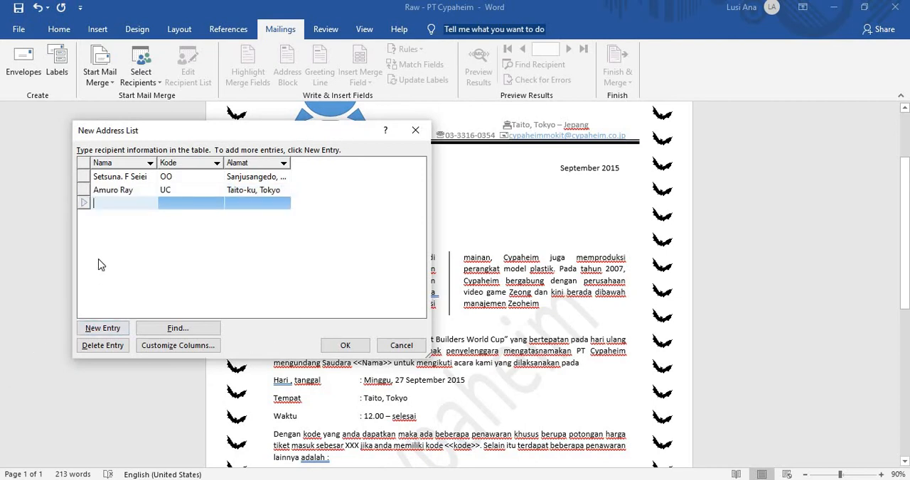
key(alt+Tab)
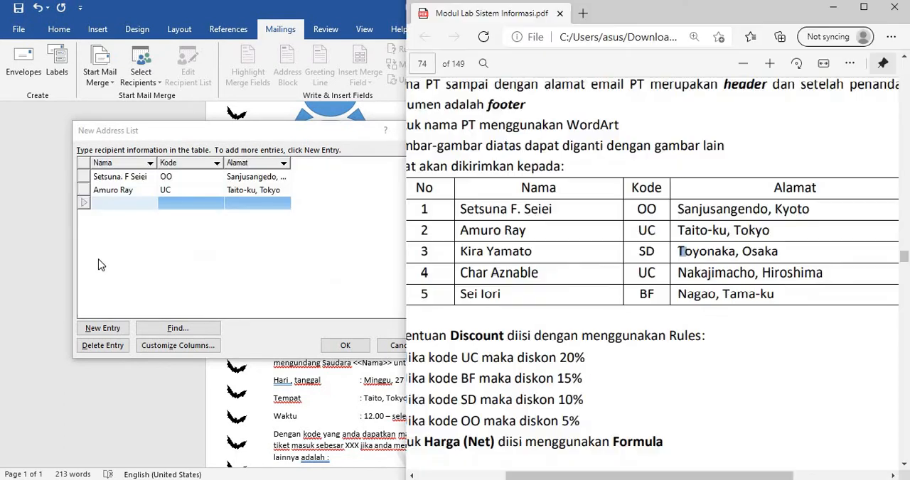
click(126, 205)
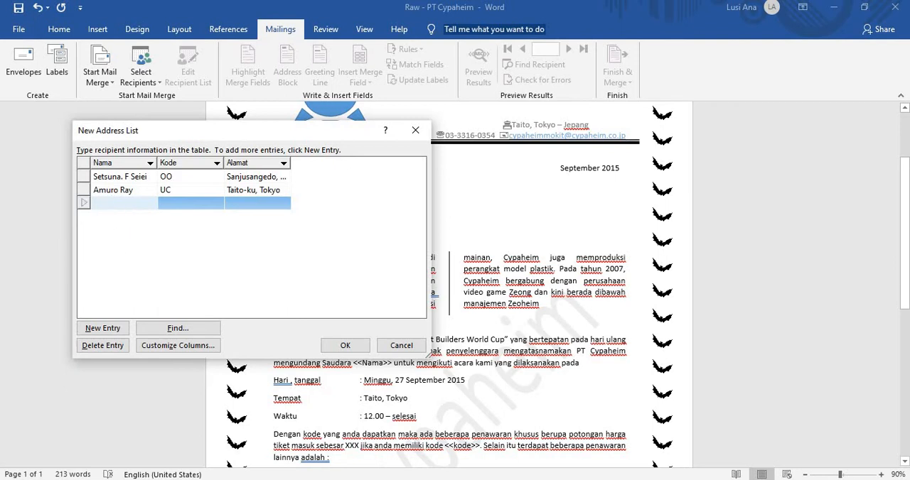
text(Kira Yamato)
key(Tab)
text(s)
text(SD)
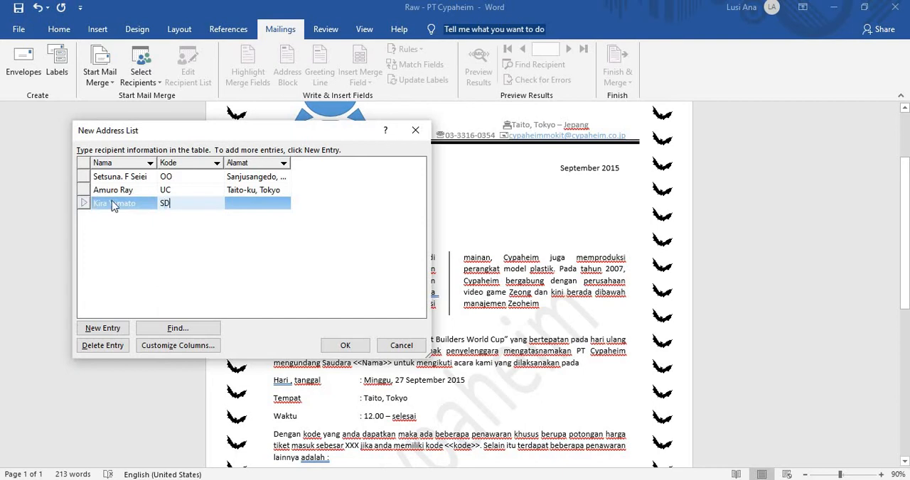
Step: Enter the third recipient's address from the PDF module's table under Alamat
key(Tab)
key(alt+Tab)
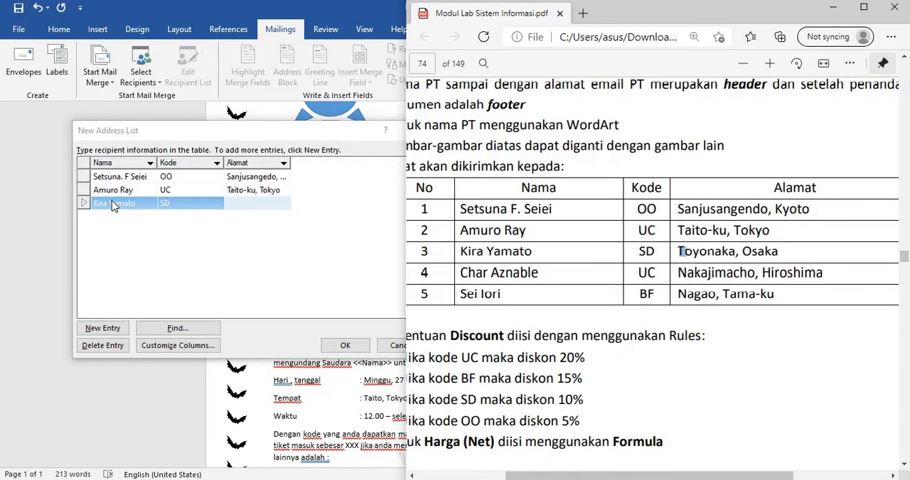
key(alt+Tab)
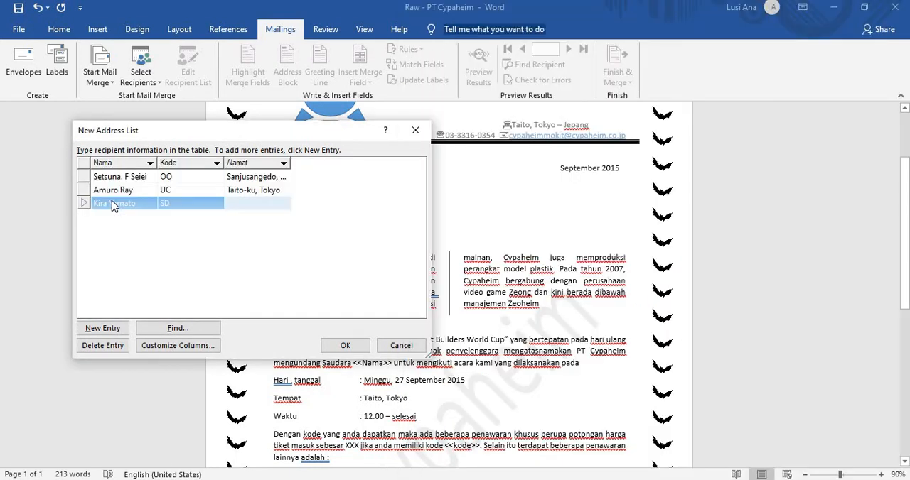
click(241, 203)
text(Toyonaka, Osaka)
Step: Add two blank entries to the address list and enter the fourth recipient's name from the PDF module under Nama
click(104, 327)
click(109, 327)
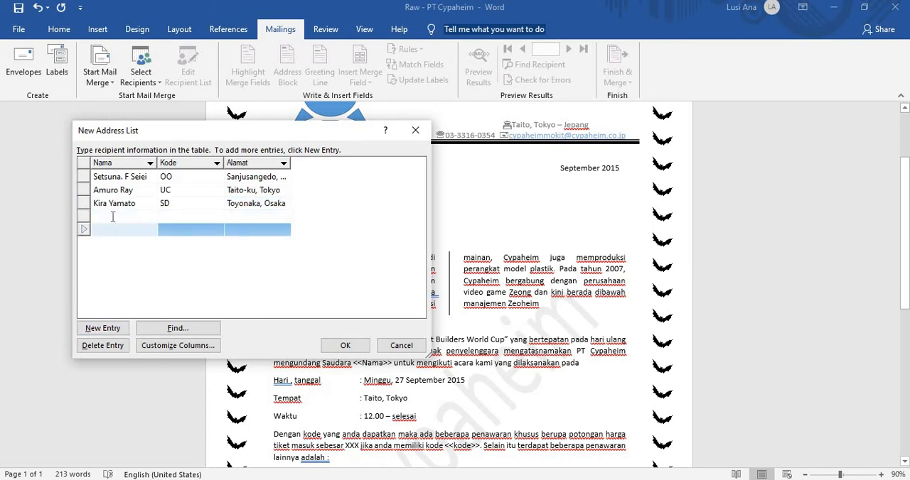
click(112, 217)
key(alt+Tab)
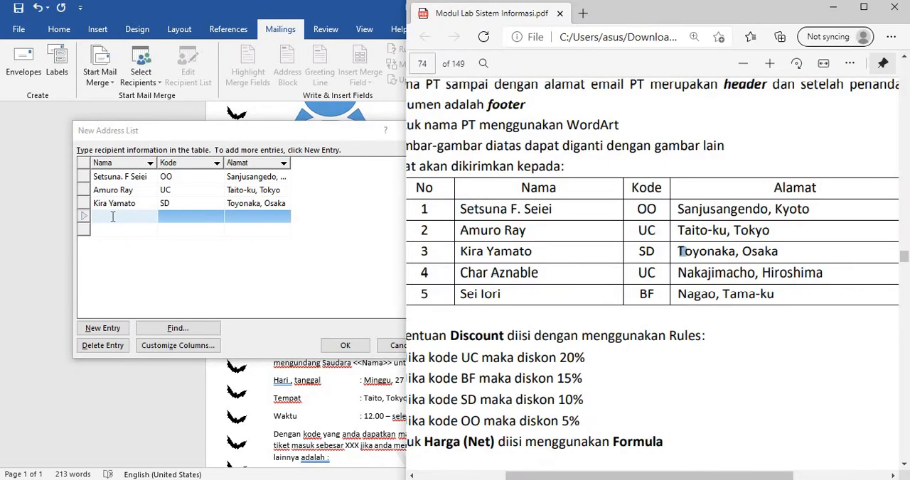
key(alt+Tab)
text(C)
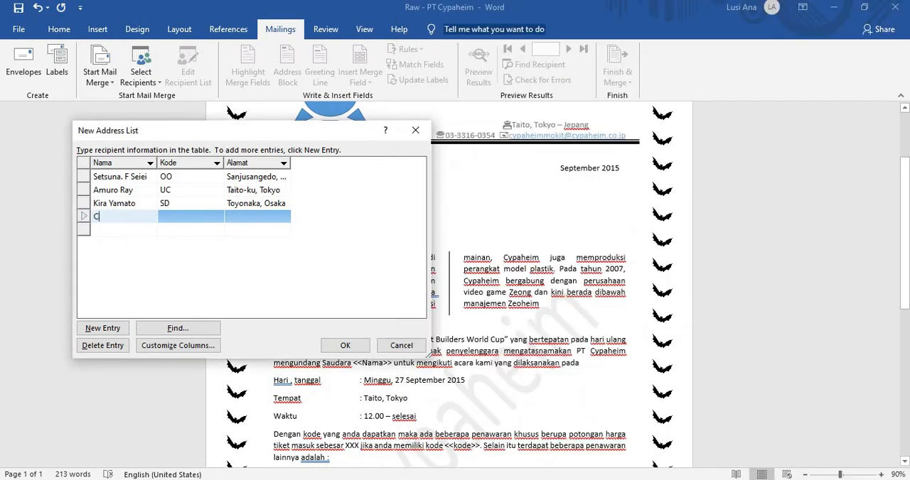
text(har Aznable)
key(Tab)
Step: Check the PDF module's table for the fourth recipient's code and enter UC under Kode
key(alt+Tab)
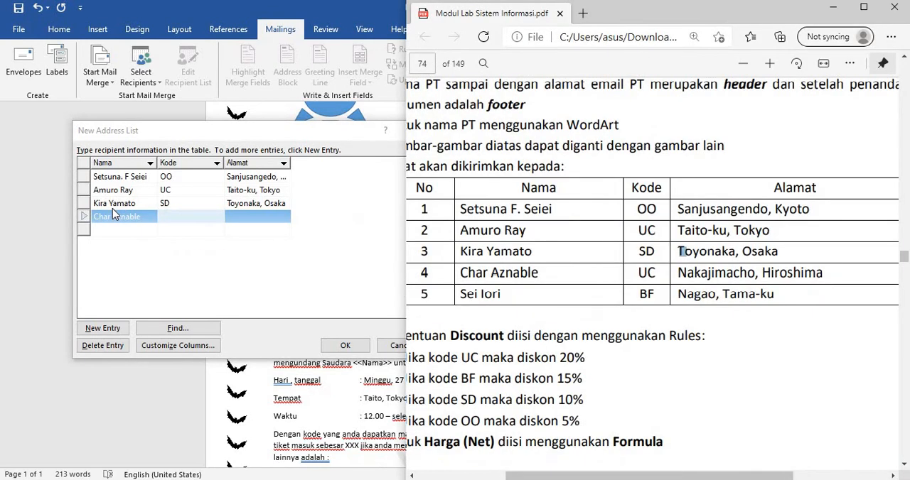
key(alt+Tab)
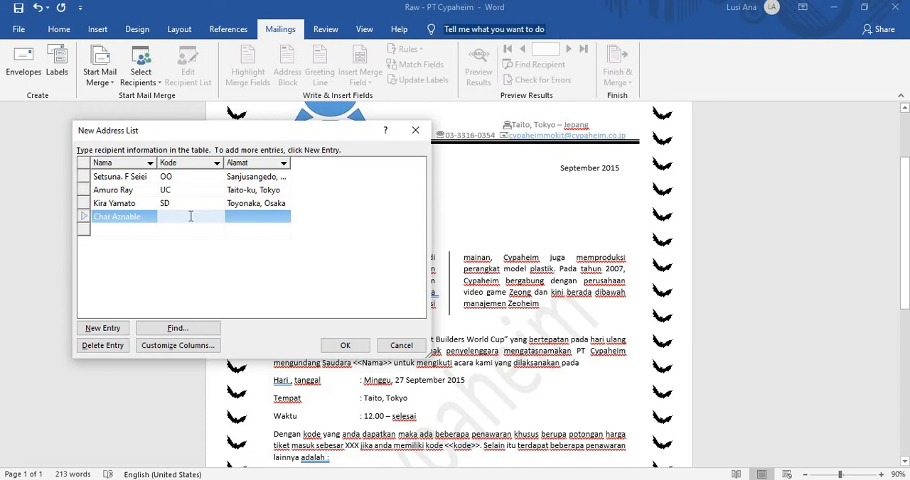
text(UC)
key(Tab)
Step: Enter the fourth recipient's address under Alamat and correct its spelling against the PDF module's table
key(alt+Tab)
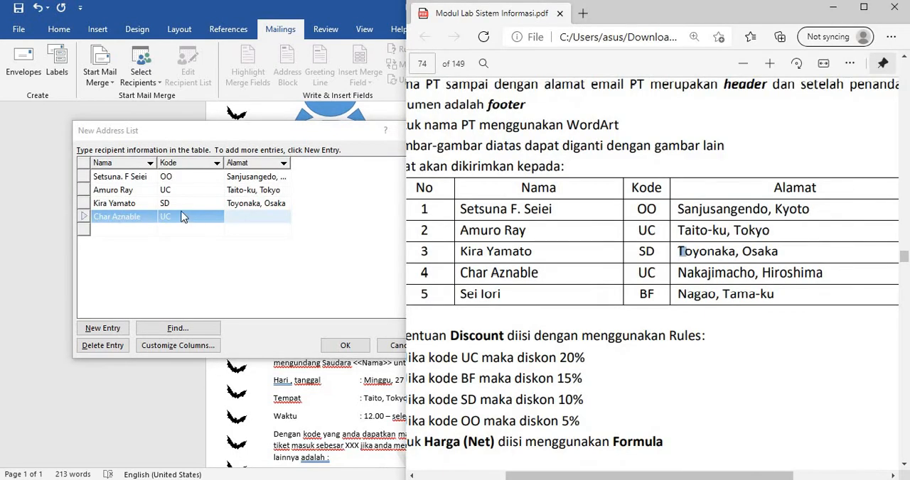
click(254, 222)
text(nA)
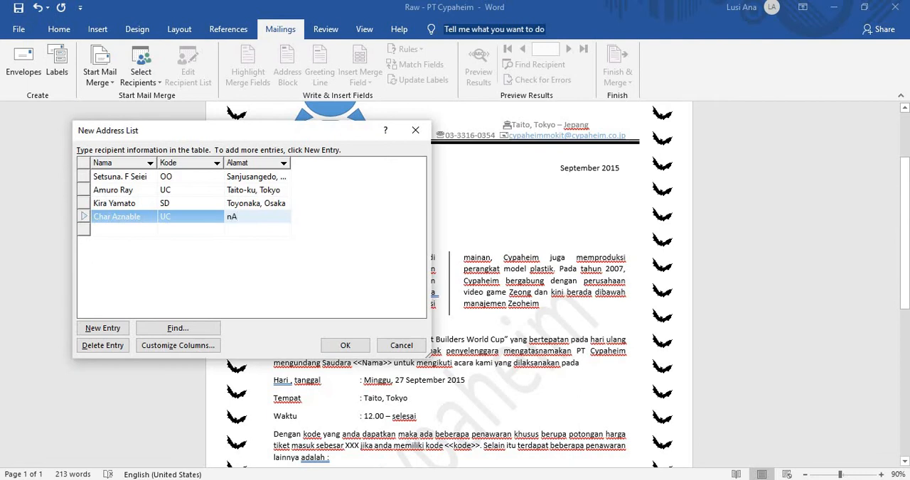
key(BackSpace)
text(Nakajimach)
text(o, Hiroshama)
key(alt+Tab)
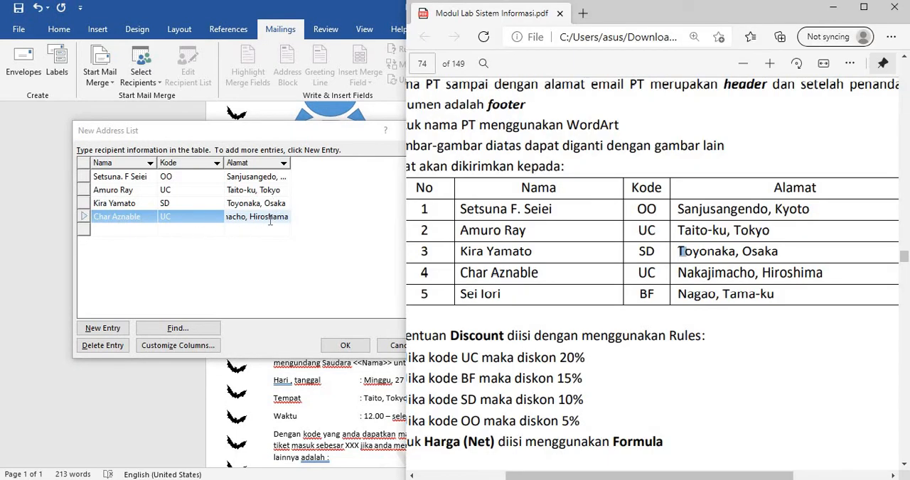
key(alt+Tab)
click(275, 219)
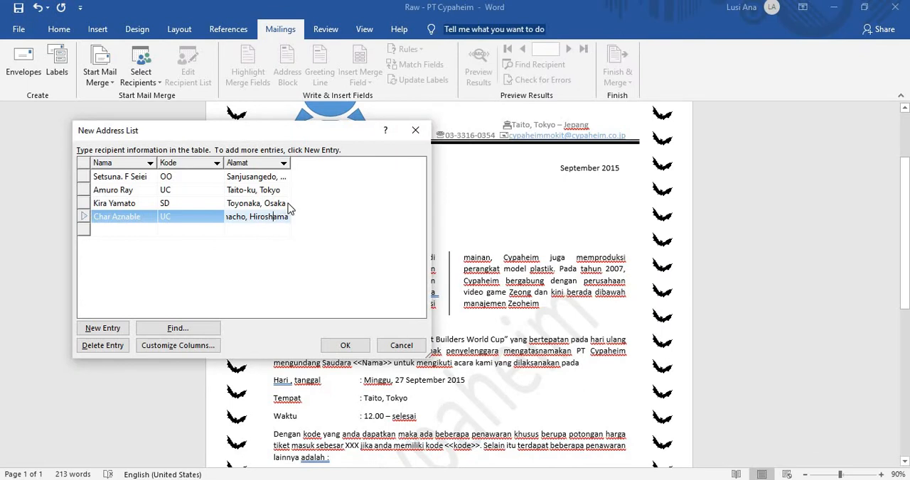
key(Delete)
text(i)
Step: Fill the fifth entry with the fifth recipient's name from the PDF module and Kode BF
click(123, 230)
key(alt+Tab)
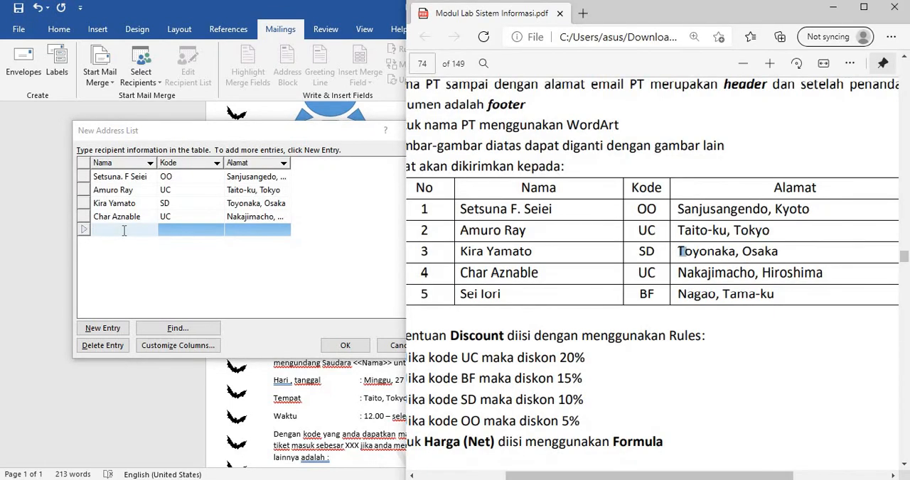
key(alt+Tab)
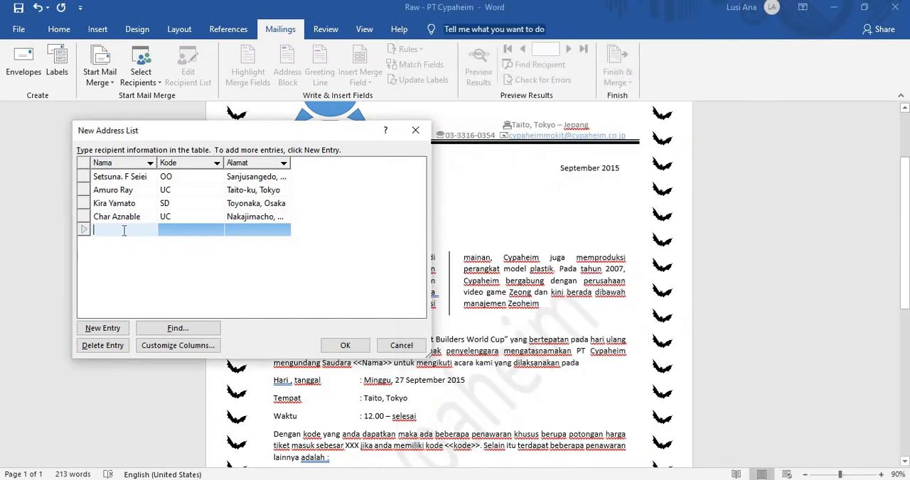
key(alt+Tab)
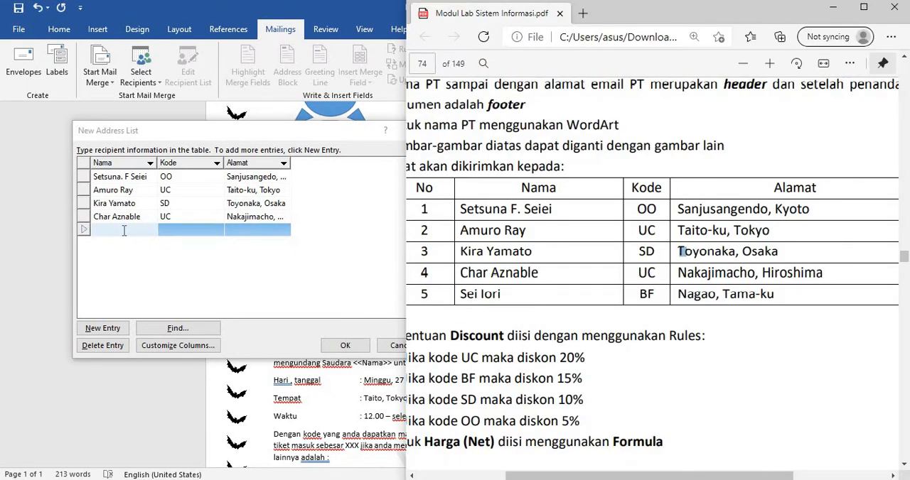
click(138, 227)
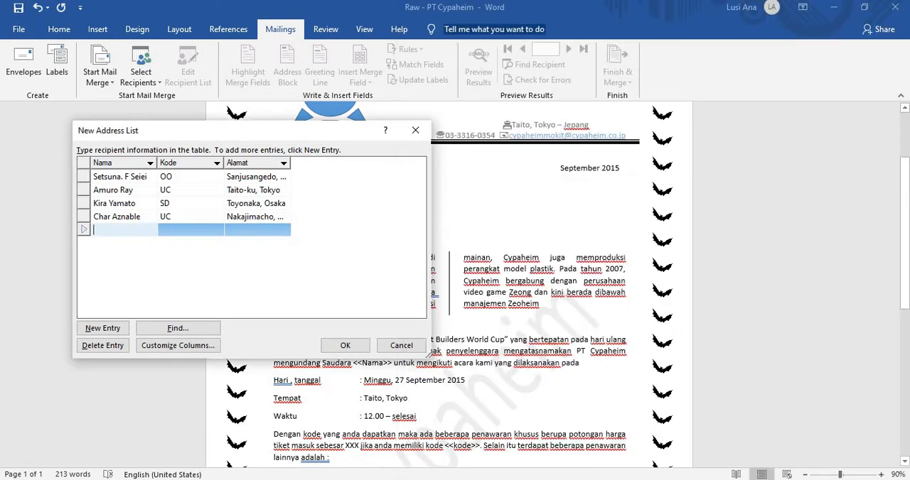
text(Sei Iori)
key(Tab)
text(BF)
key(Tab)
Step: Enter the fifth recipient's address from the PDF module's table under Alamat
key(alt+Tab)
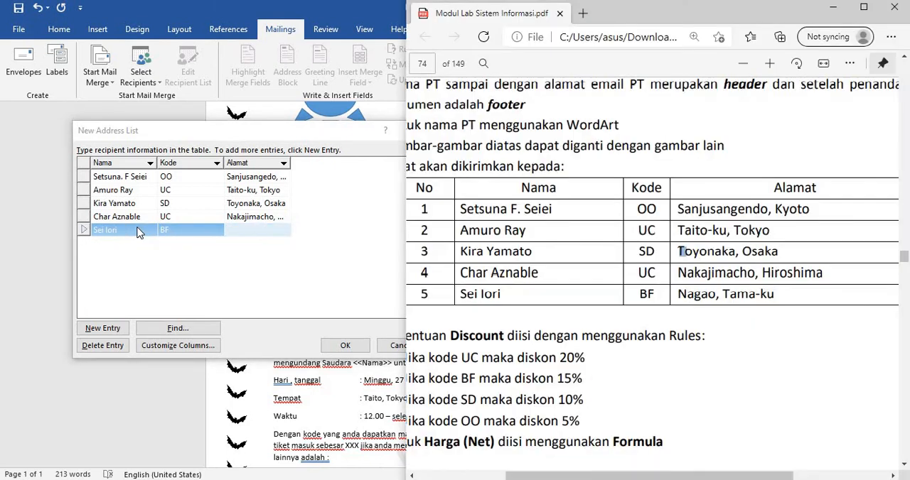
click(257, 228)
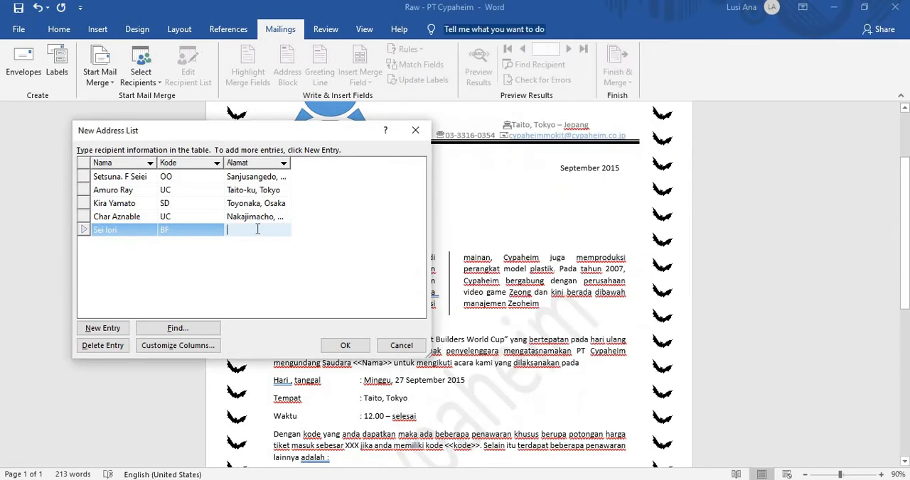
text(Nagao-Tamaku)
Step: Correct the punctuation of the fifth recipient's address to match the PDF module's table
key(alt+Tab)
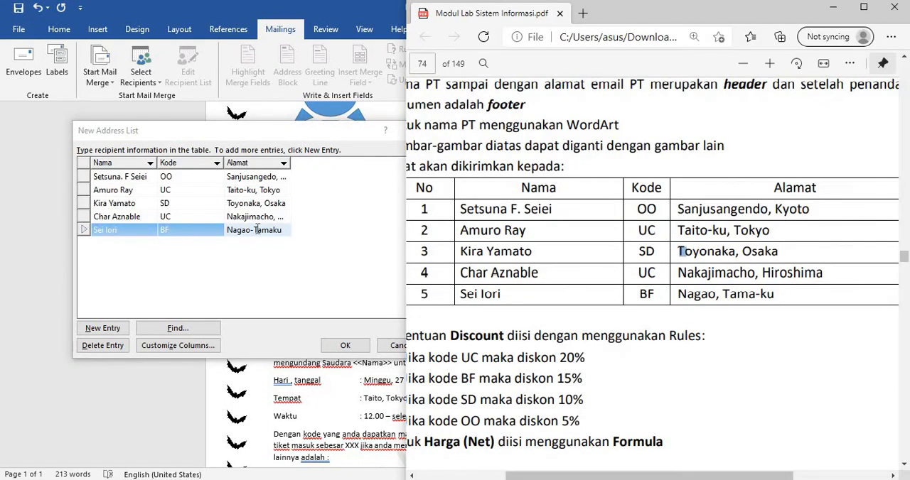
key(alt+Tab)
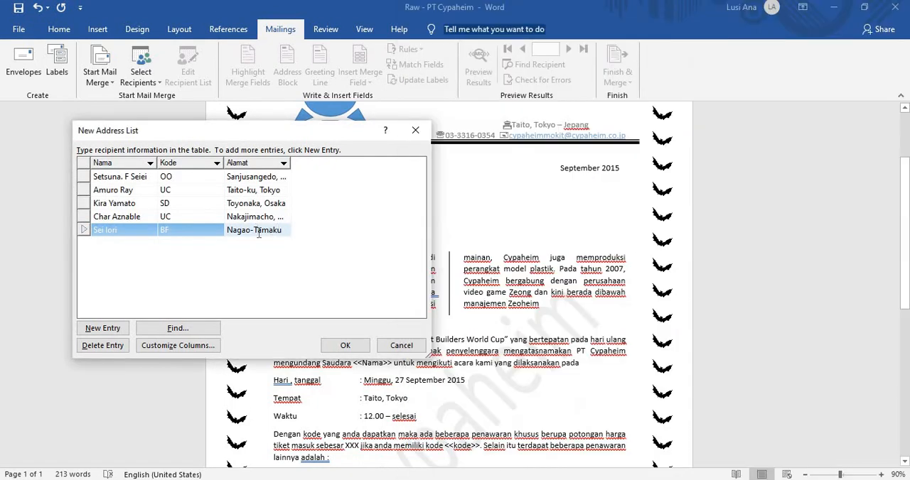
key(BackSpace)
text(, Tama-)
Step: Accept the completed five-entry address list and choose the Documents folder as its save location
click(346, 345)
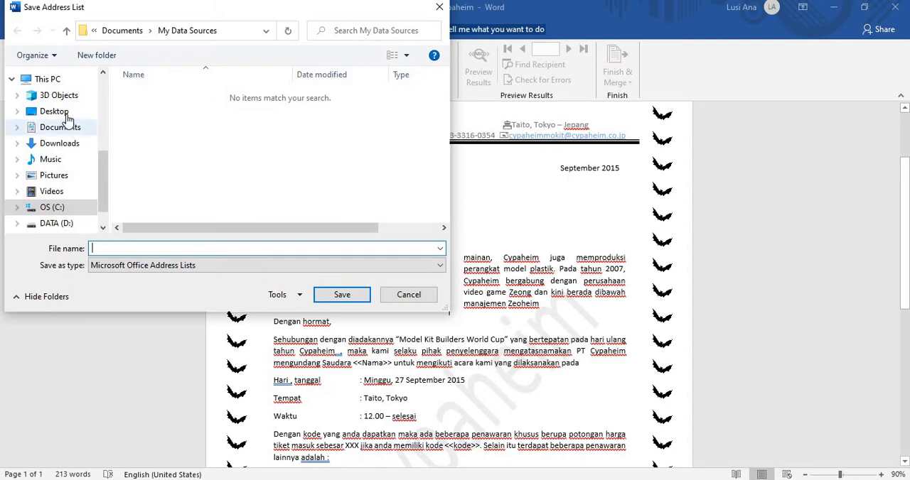
click(62, 114)
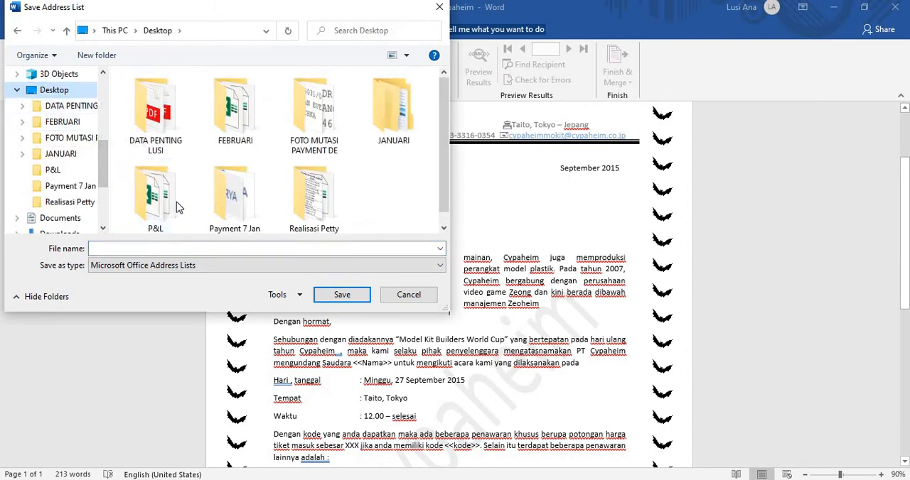
scroll(54, 97, up, 1)
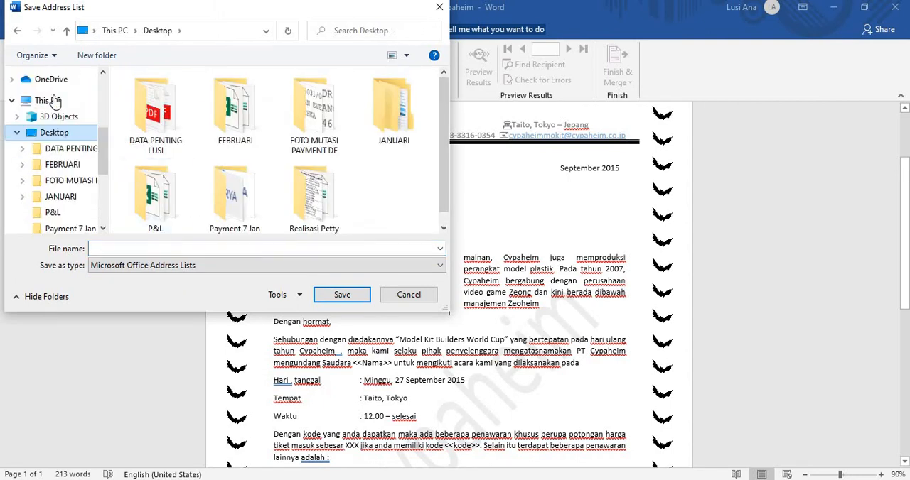
click(51, 101)
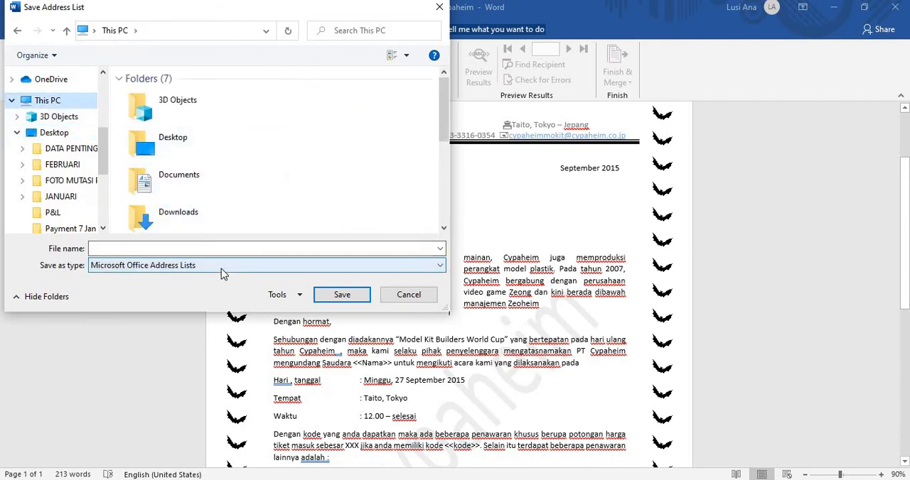
click(230, 248)
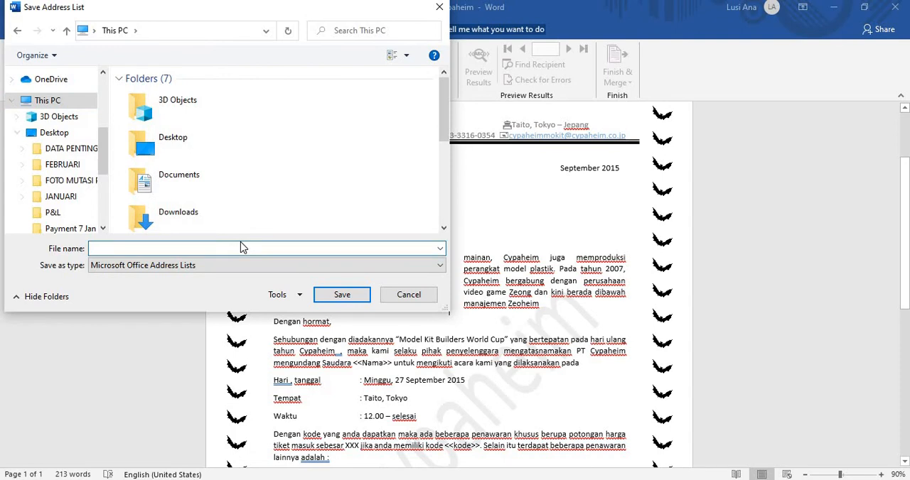
double_click(193, 175)
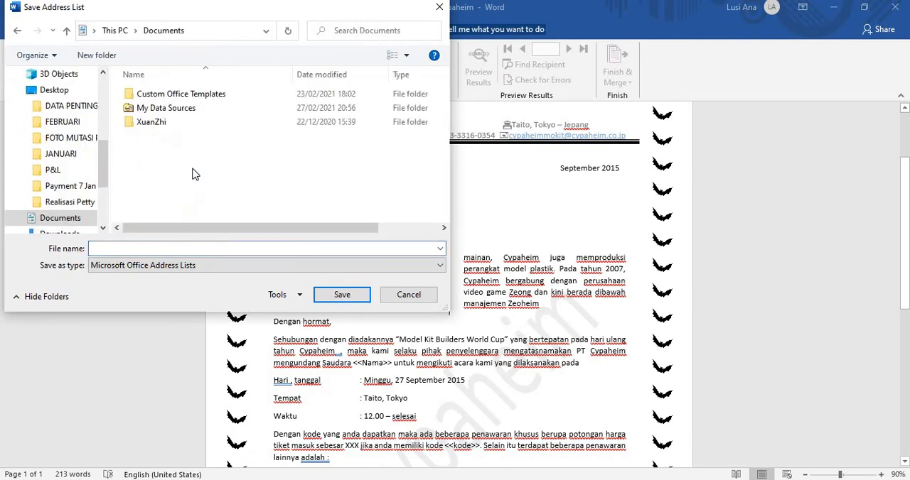
Step: Name the address list PT CYPAHEIM and save it in Documents
click(206, 248)
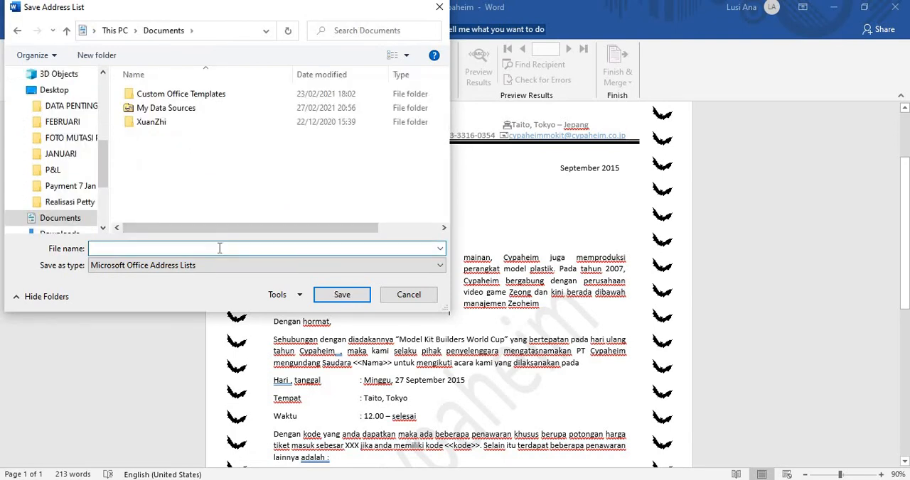
text(D)
key(BackSpace)
text(PT CYPAHEIM)
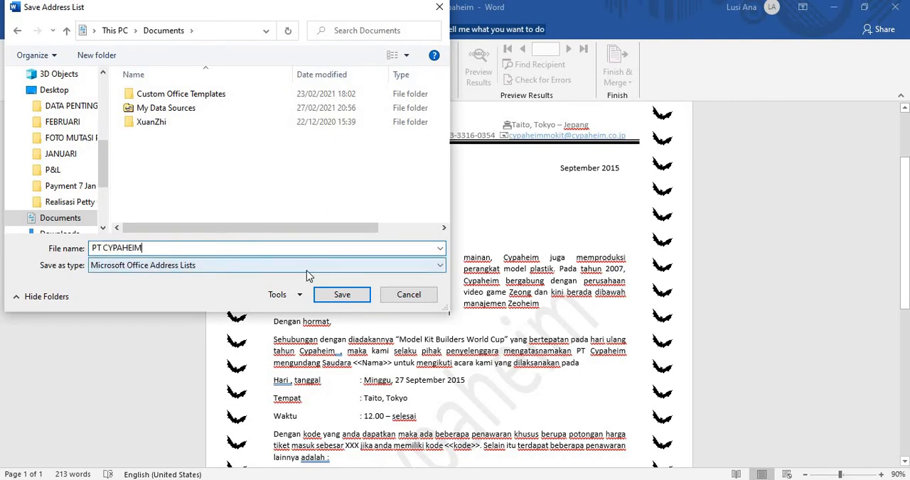
click(340, 295)
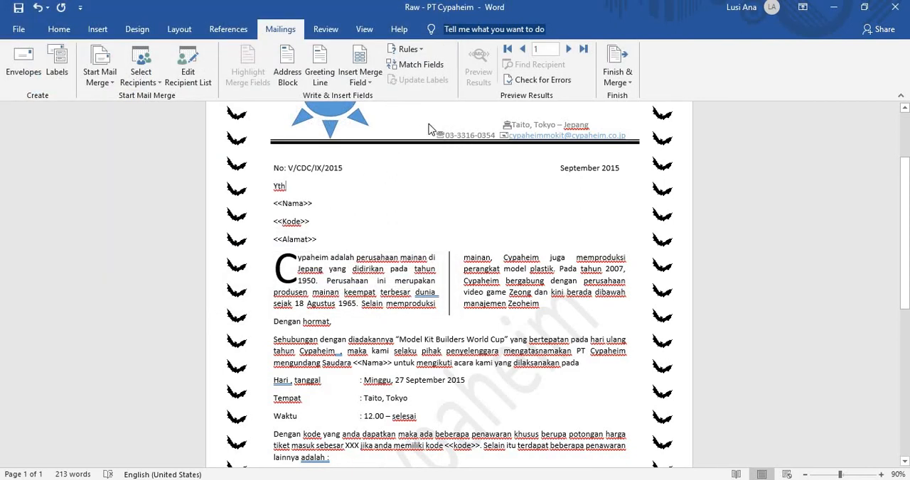
Step: Replace the <<Nama>> placeholder below Yth with the Nama merge field
click(330, 215)
drag(317, 206, 278, 215)
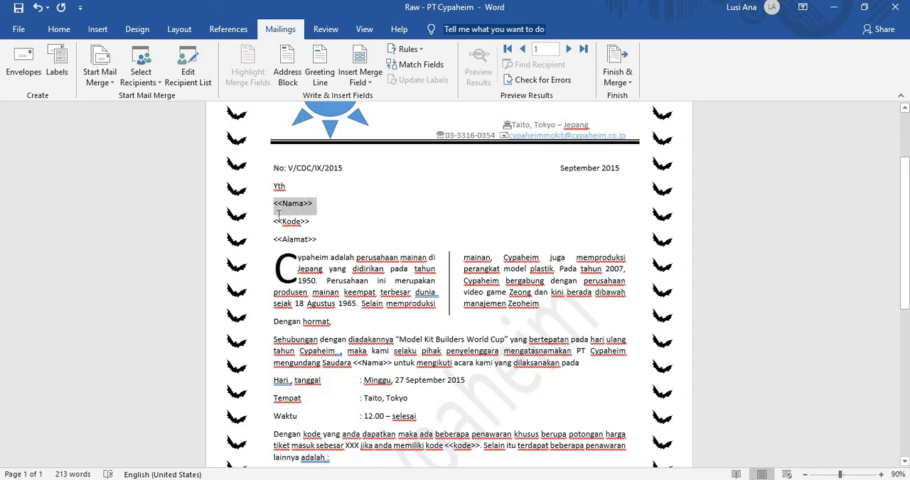
click(350, 78)
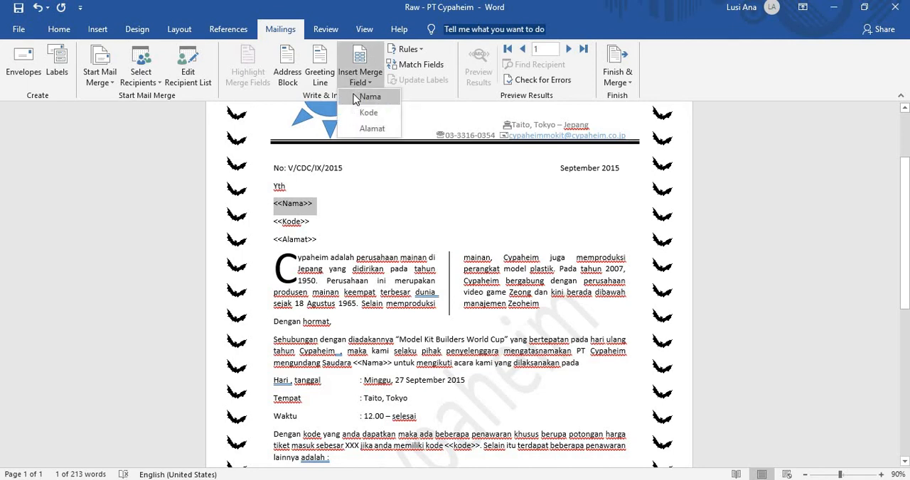
click(355, 100)
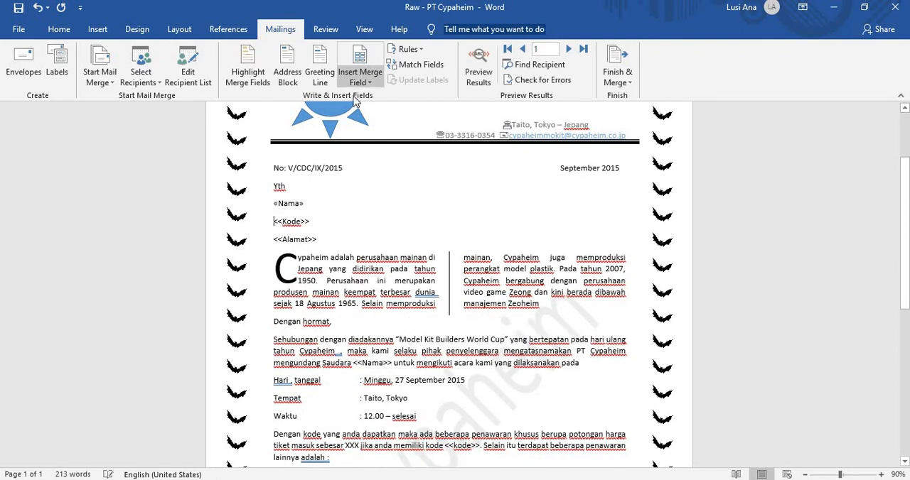
Step: Replace the <<Kode>> placeholder with the Kode merge field and put <<Alamat>> back on its own line
drag(313, 226, 273, 226)
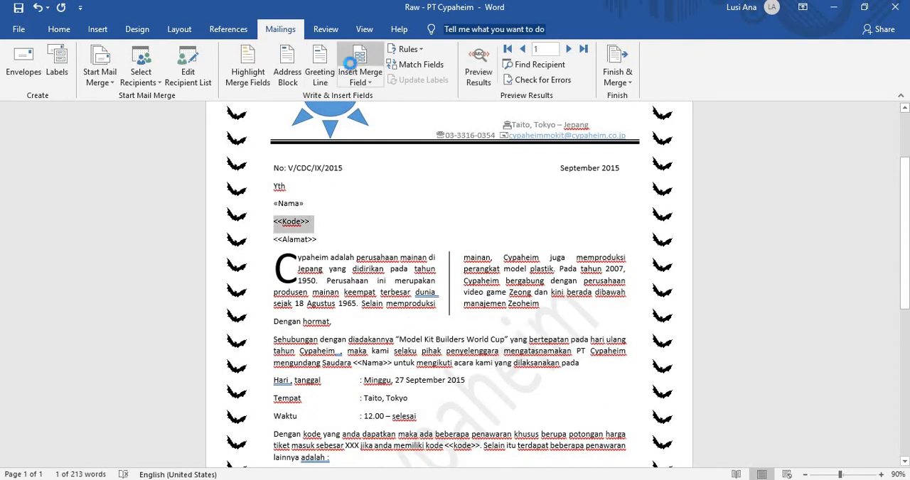
click(360, 61)
click(417, 197)
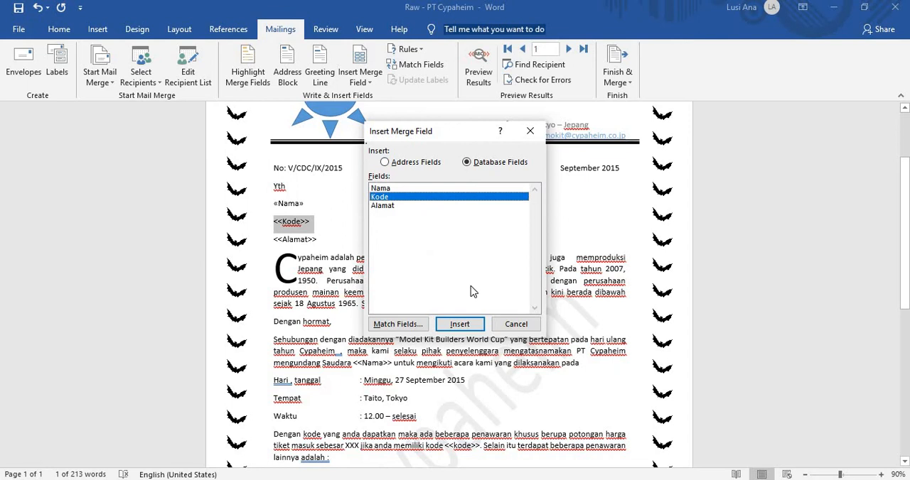
click(459, 324)
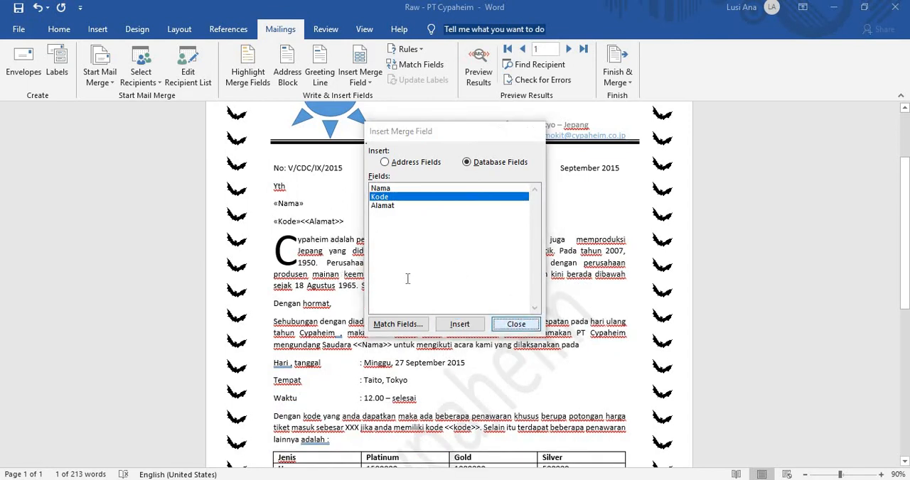
click(517, 324)
key(Return)
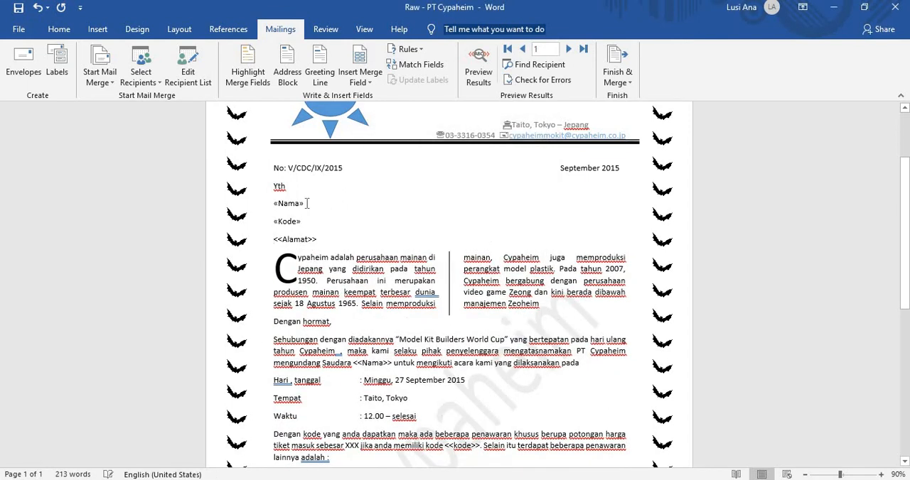
Step: Replace the <<Alamat>> placeholder in the recipient block with the Alamat merge field
drag(321, 239, 273, 240)
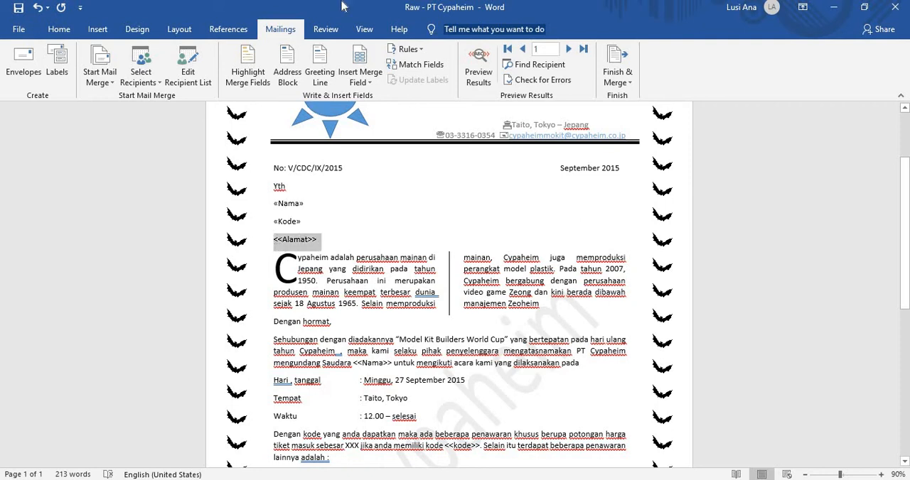
click(360, 78)
click(372, 129)
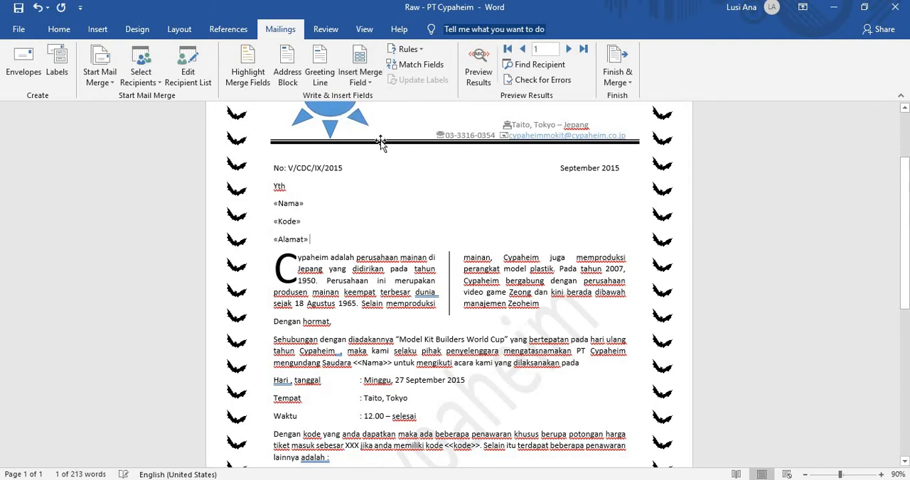
Step: Replace the <<Nama>> placeholder after "mengundang Saudara" in the invitation paragraph with the Nama merge field
scroll(436, 231, down, 1)
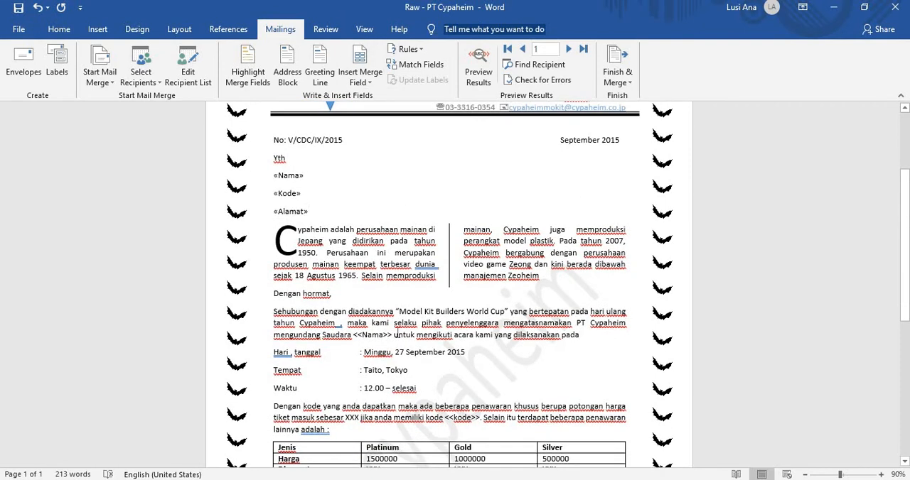
drag(392, 335, 353, 335)
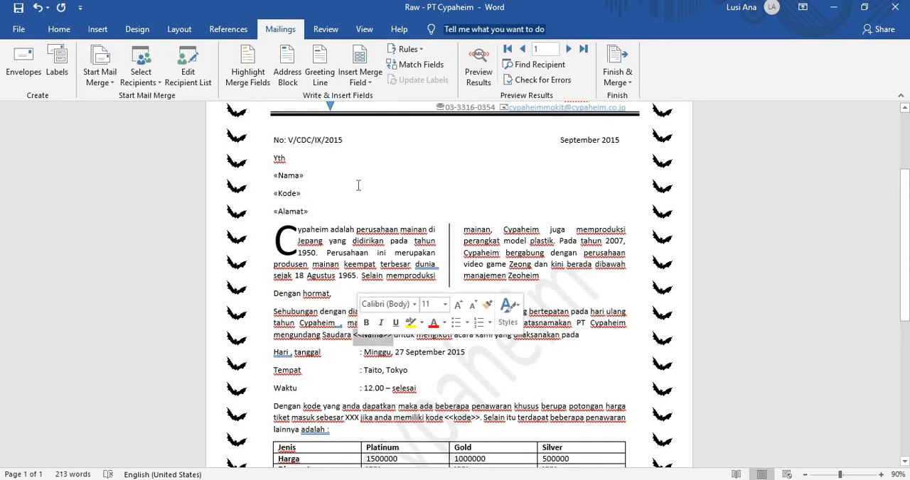
click(360, 88)
click(366, 101)
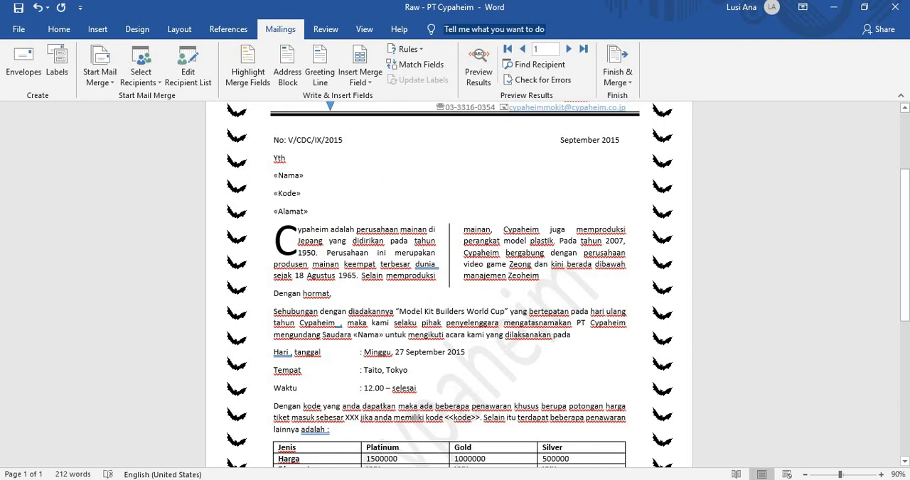
Step: Replace the <<kode>> placeholder in the discount paragraph above the price table with the Kode merge field
scroll(478, 334, down, 3)
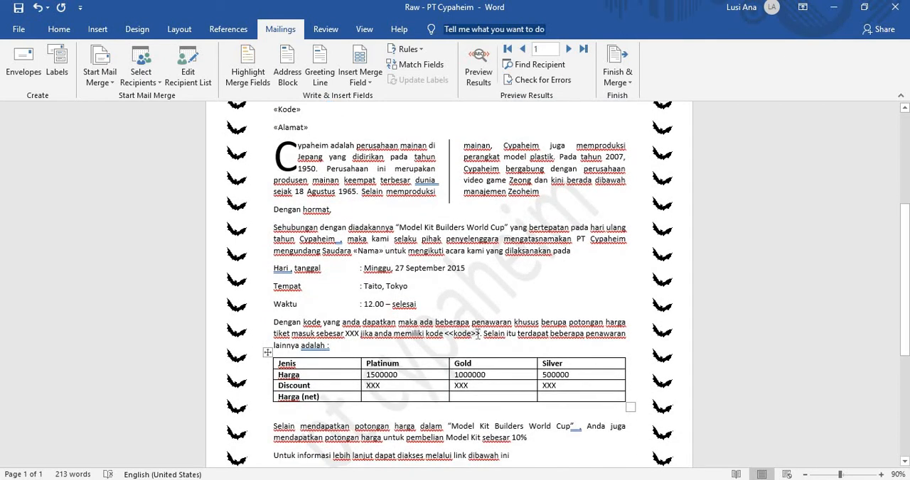
drag(481, 334, 444, 334)
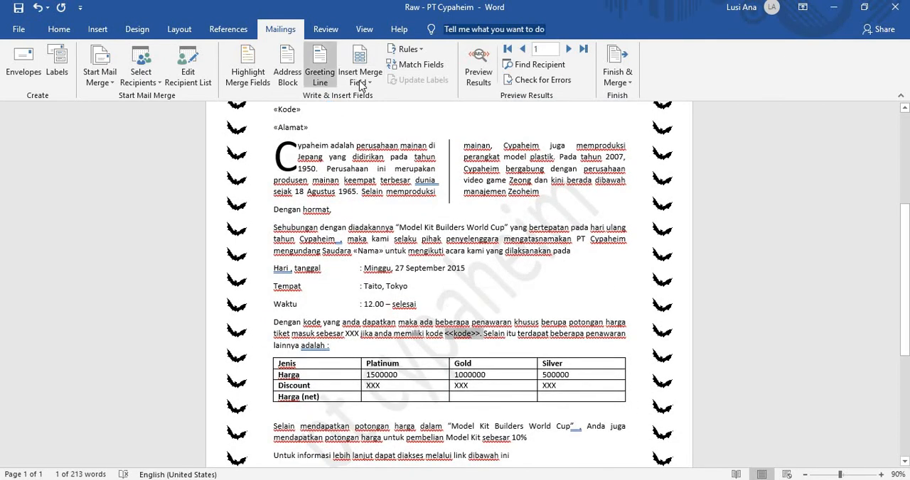
click(360, 83)
click(368, 112)
scroll(489, 304, down, 4)
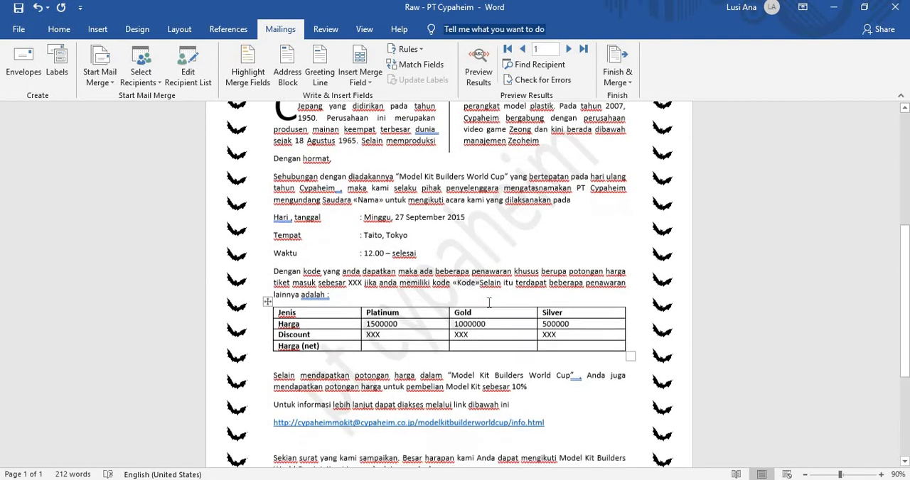
Step: Preview the merge results, check the letter across the five recipients, and return to the first record to review its full text
scroll(489, 304, up, 7)
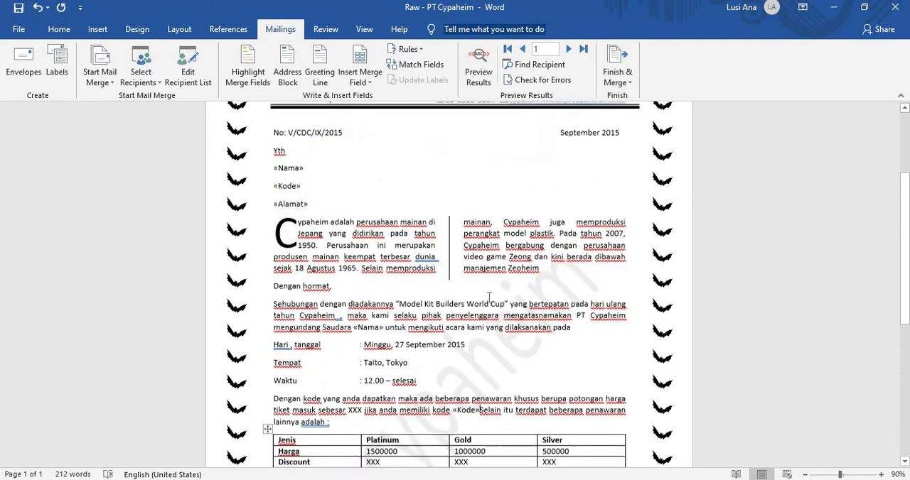
click(478, 76)
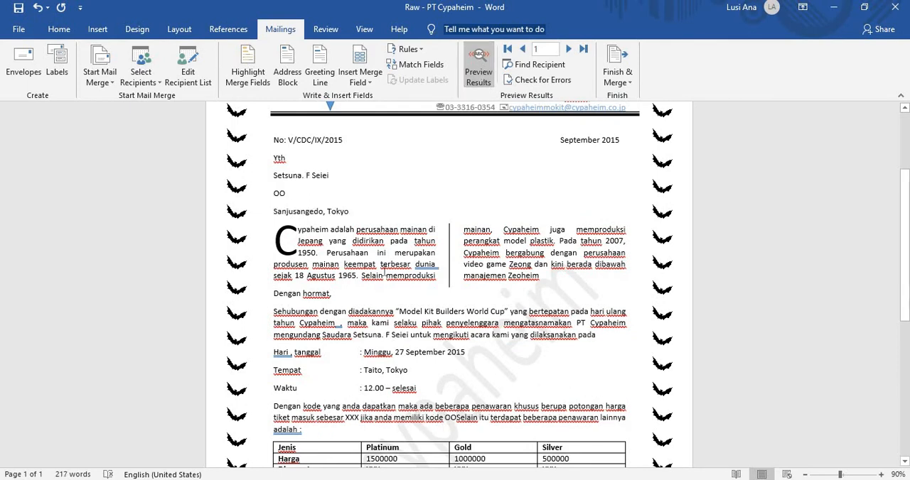
click(567, 53)
click(566, 52)
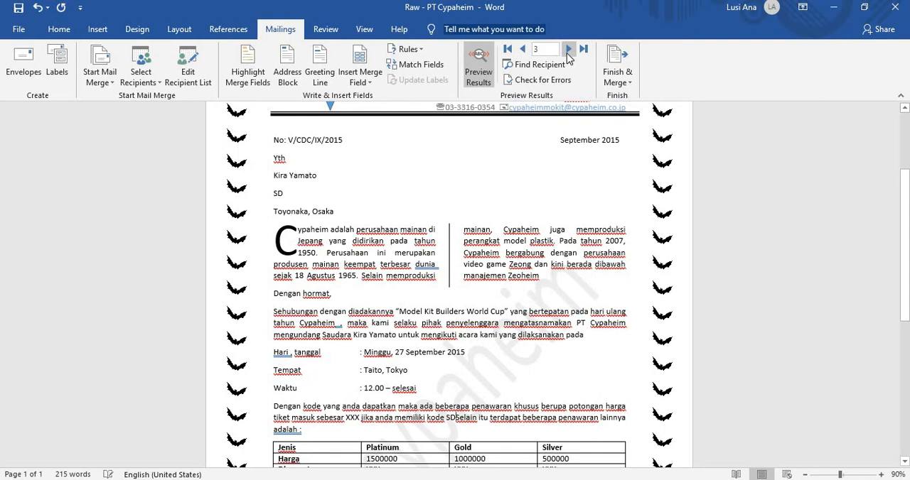
click(566, 53)
click(567, 50)
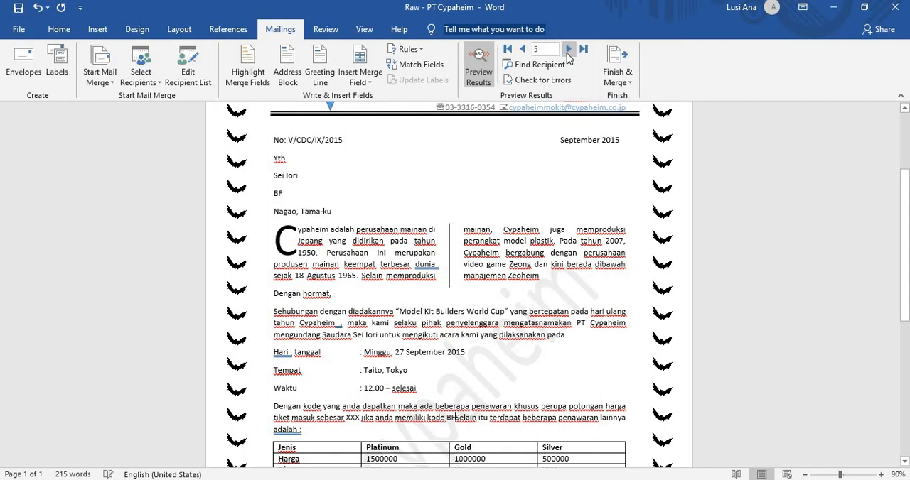
click(521, 55)
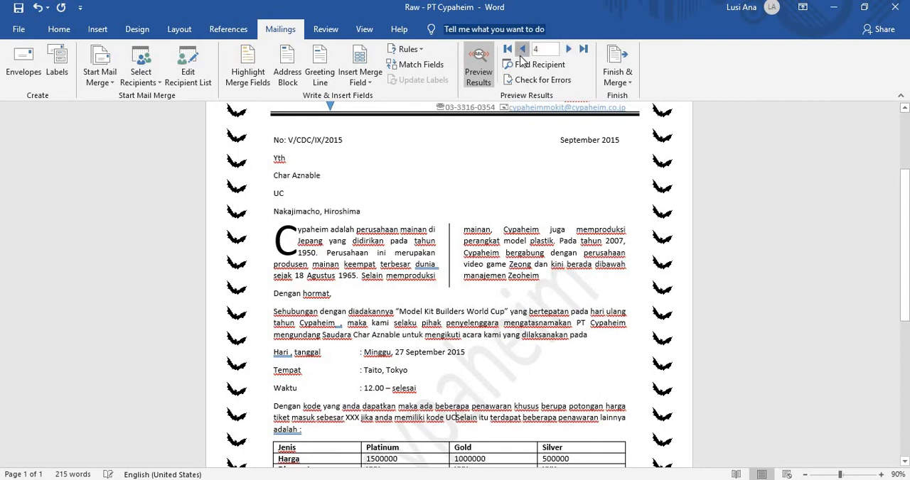
click(520, 55)
click(521, 55)
click(521, 50)
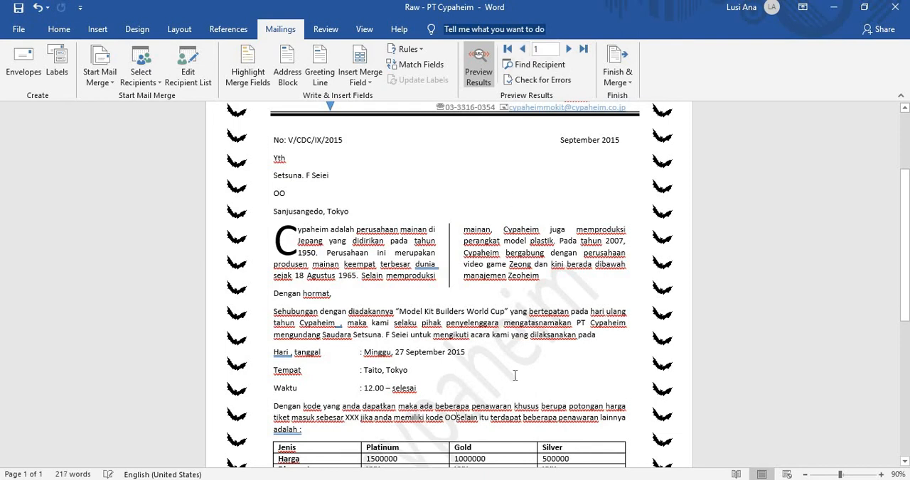
scroll(513, 391, up, 2)
scroll(511, 401, up, 2)
scroll(512, 402, down, 3)
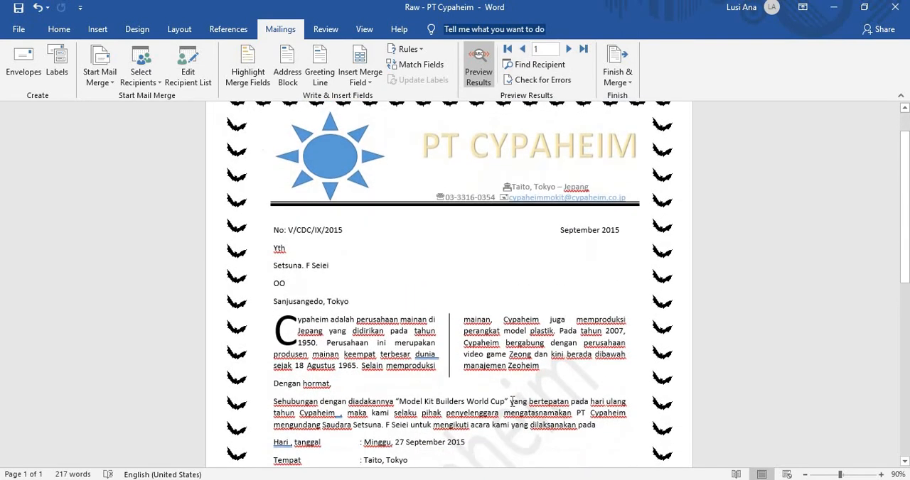
scroll(511, 401, down, 5)
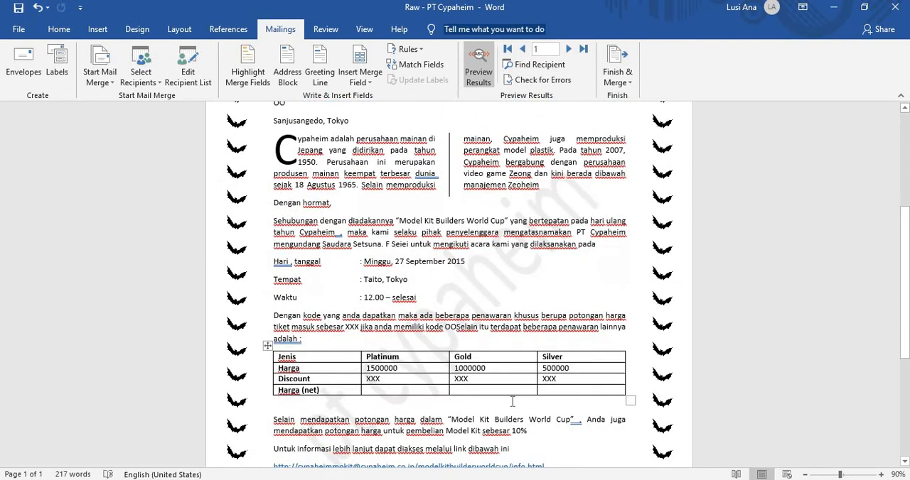
scroll(512, 402, down, 1)
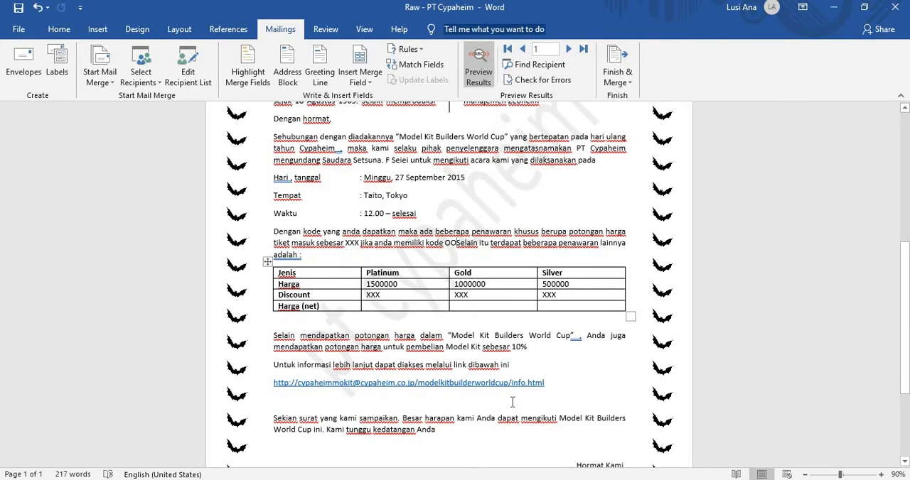
Step: Place the letter beside the module PDF and read its Discount rules and Harga (Net) instruction below the recipient table
key(super+Left)
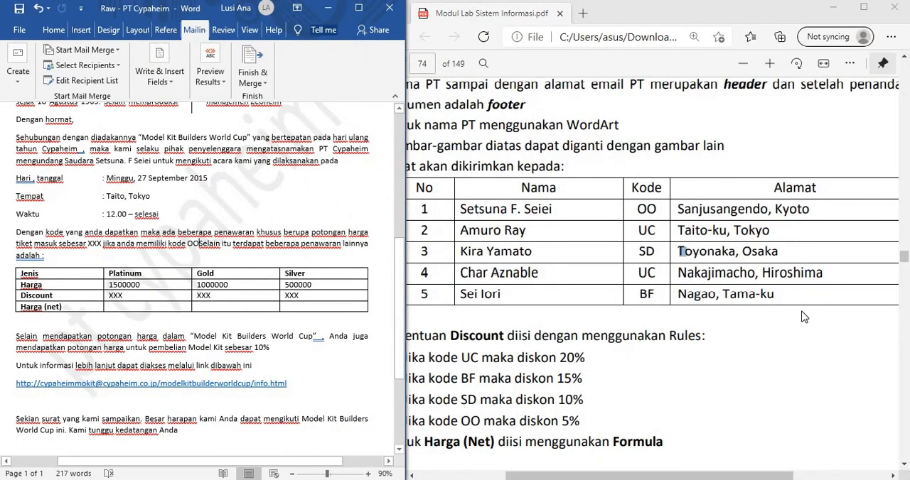
click(803, 317)
drag(712, 477, 687, 478)
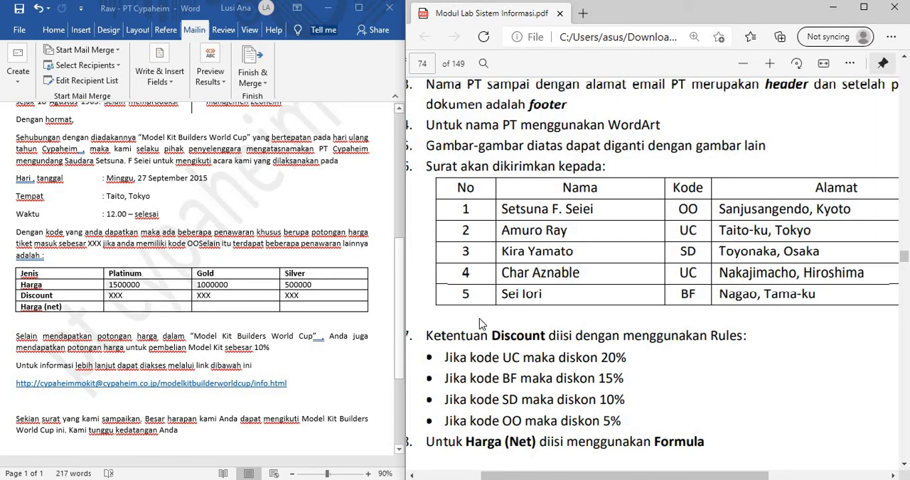
scroll(506, 297, down, 3)
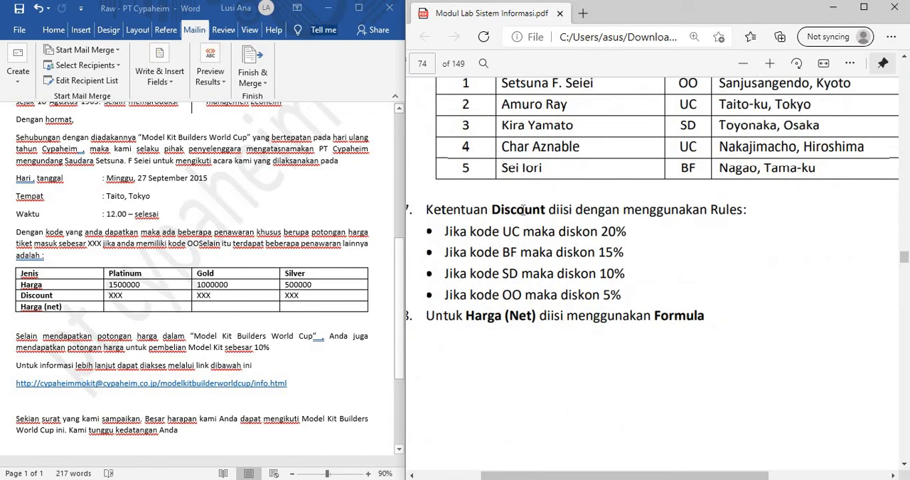
Step: Clear the XXX placeholder from the Discount cell of the Platinum column
click(151, 297)
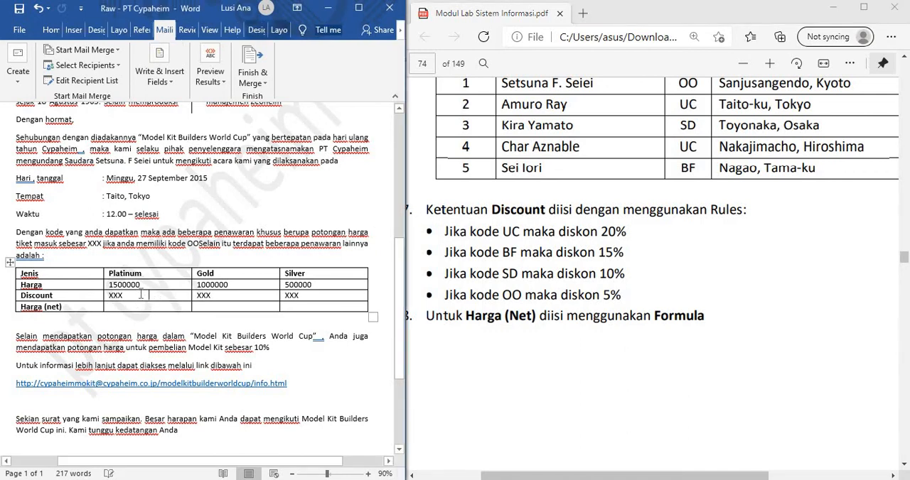
key(ctrl+z)
key(BackSpace)
key(BackSpace)
key(BackSpace)
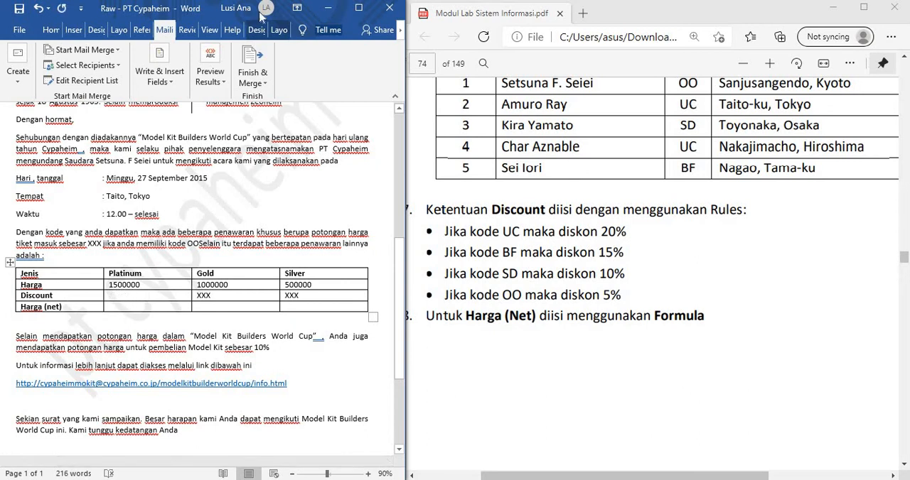
Step: Insert an If...Then...Else rule in the Platinum Discount cell that shows 20% when Kode is equal to UC
click(358, 8)
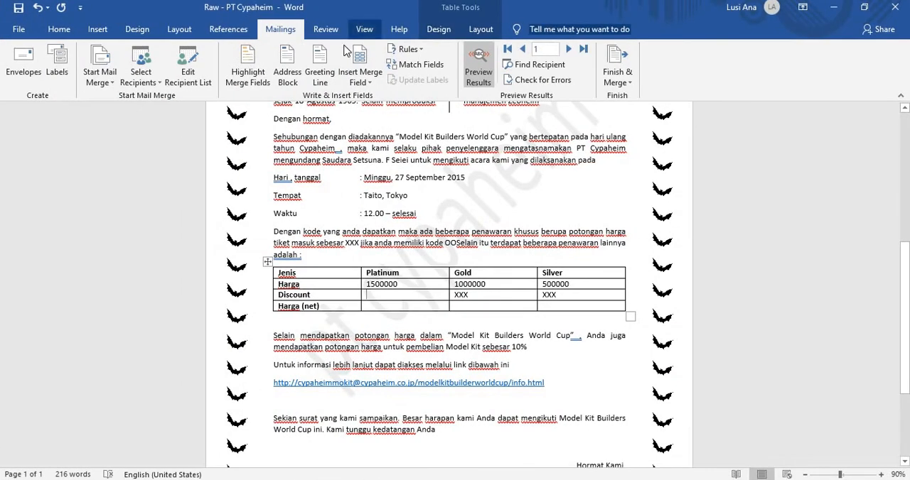
click(407, 49)
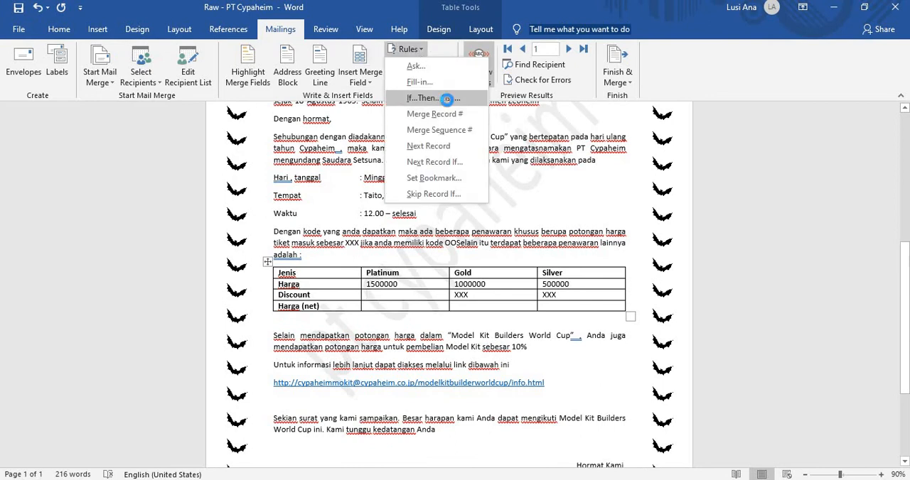
click(446, 99)
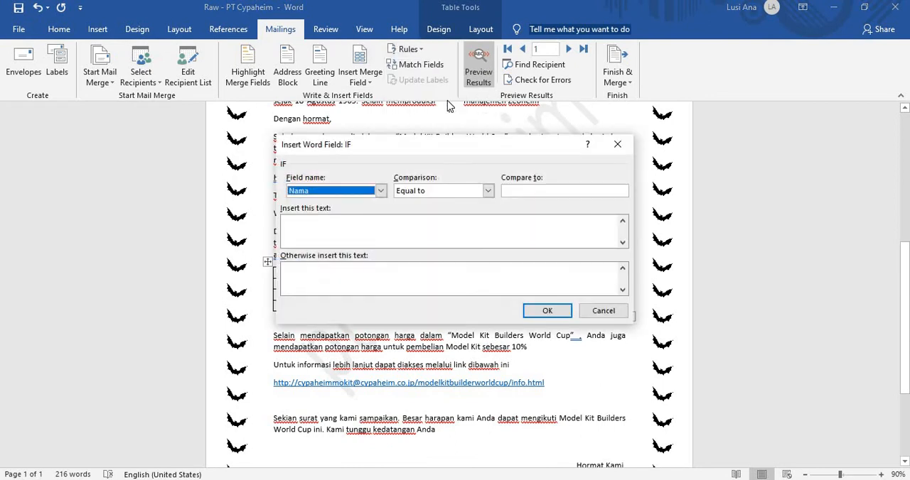
key(alt+Tab)
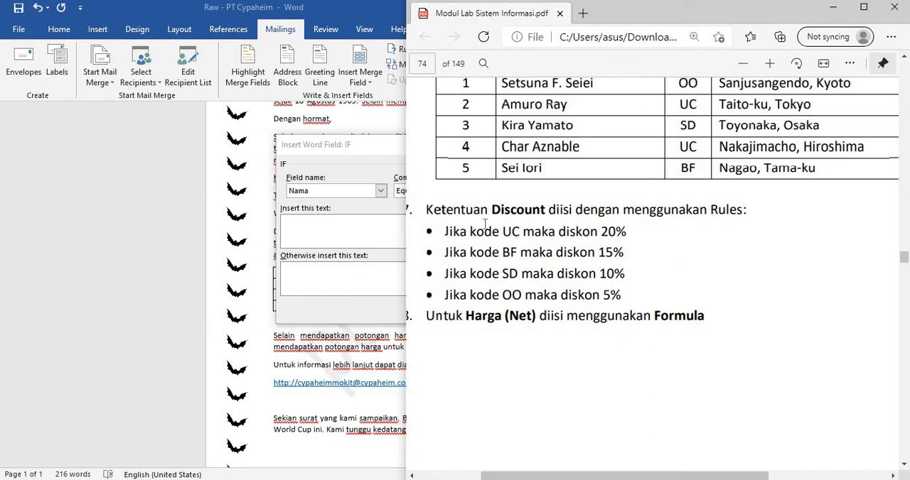
click(345, 141)
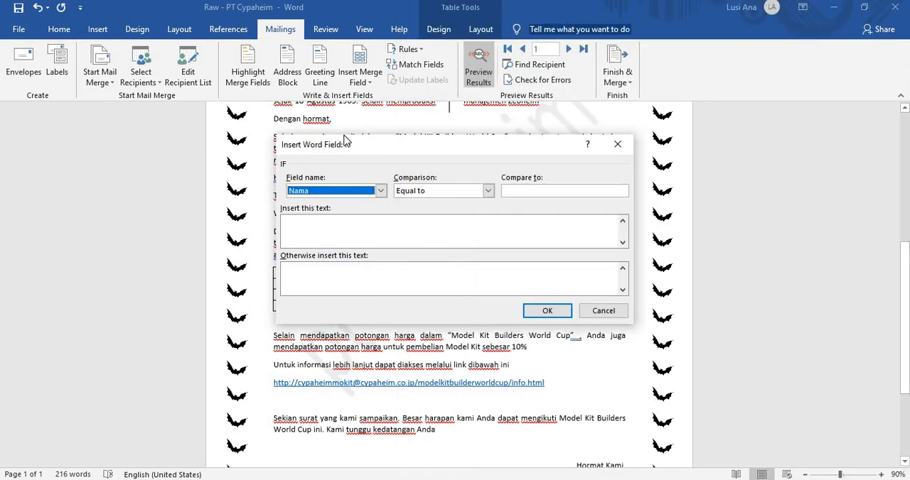
click(381, 192)
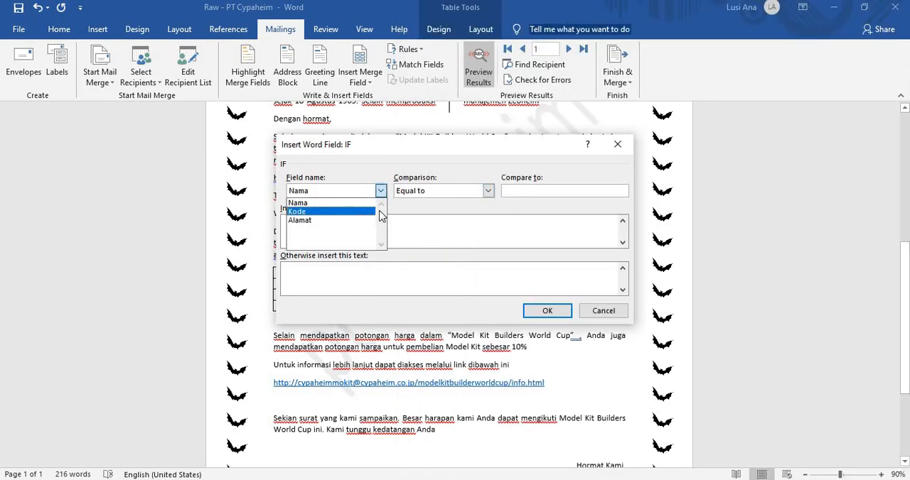
click(368, 211)
click(525, 190)
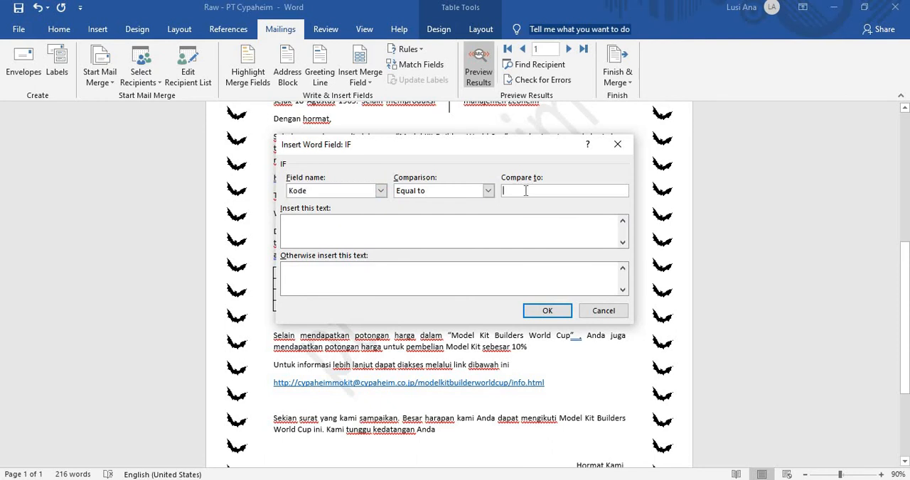
key(alt+Tab)
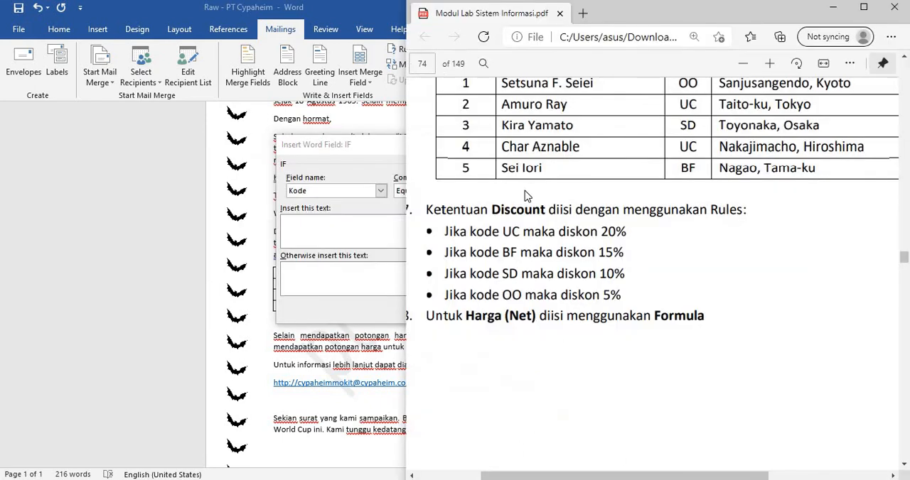
key(alt+Tab)
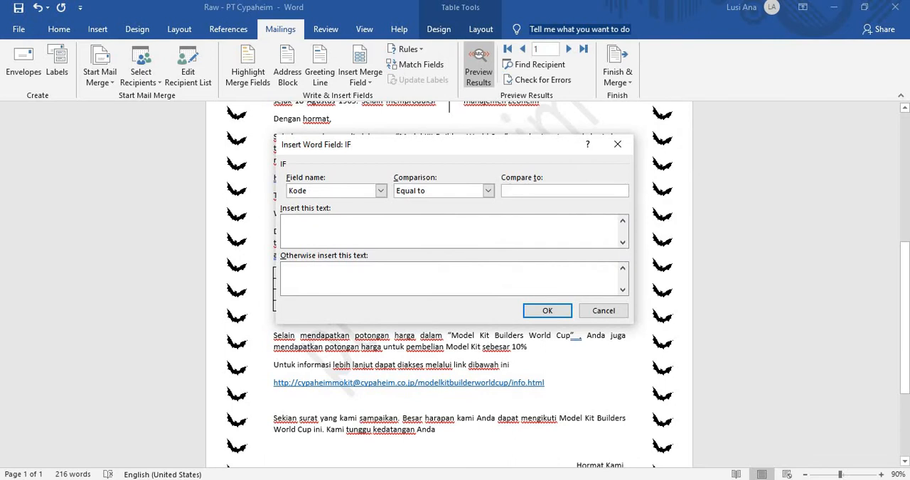
key(Tab)
click(546, 311)
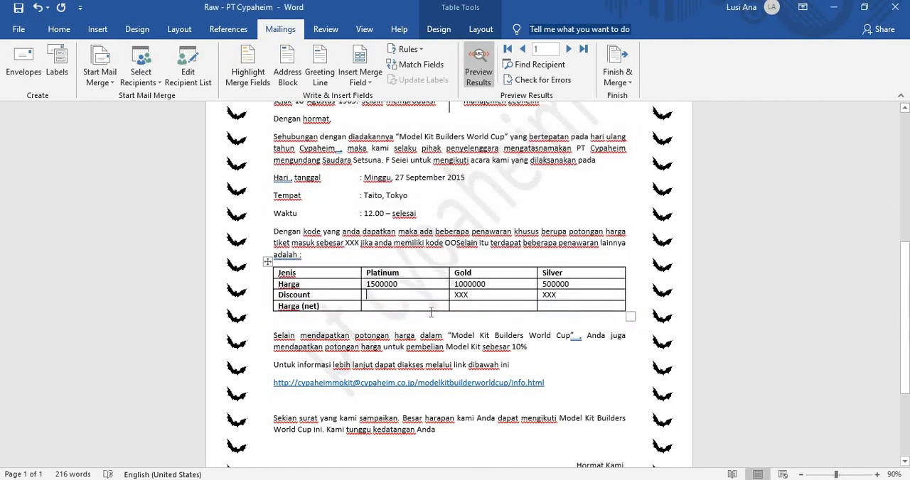
Step: Check the Platinum discount rule in the second recipient's preview, then return to the first record
scroll(537, 178, up, 3)
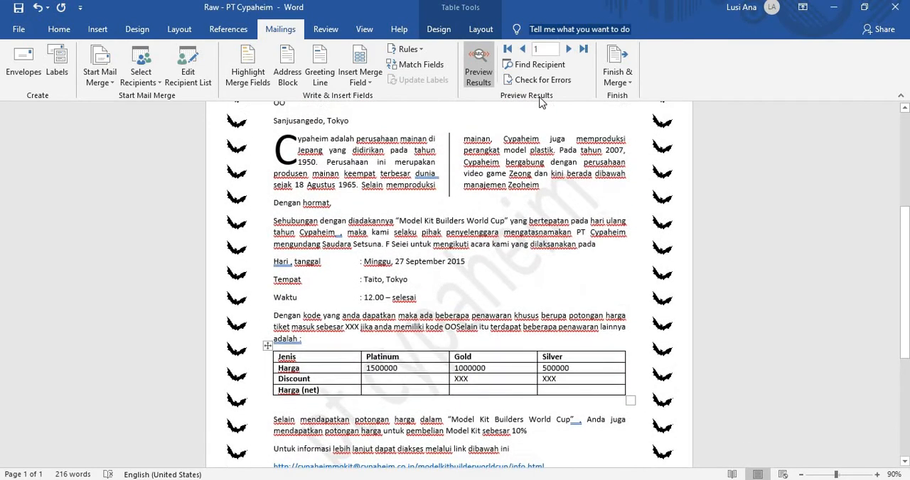
click(567, 49)
scroll(491, 148, up, 1)
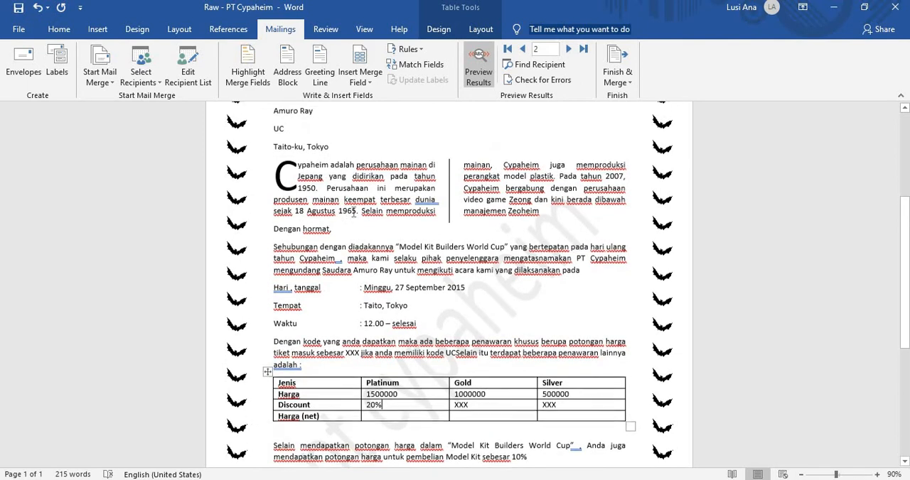
click(522, 49)
scroll(461, 353, down, 1)
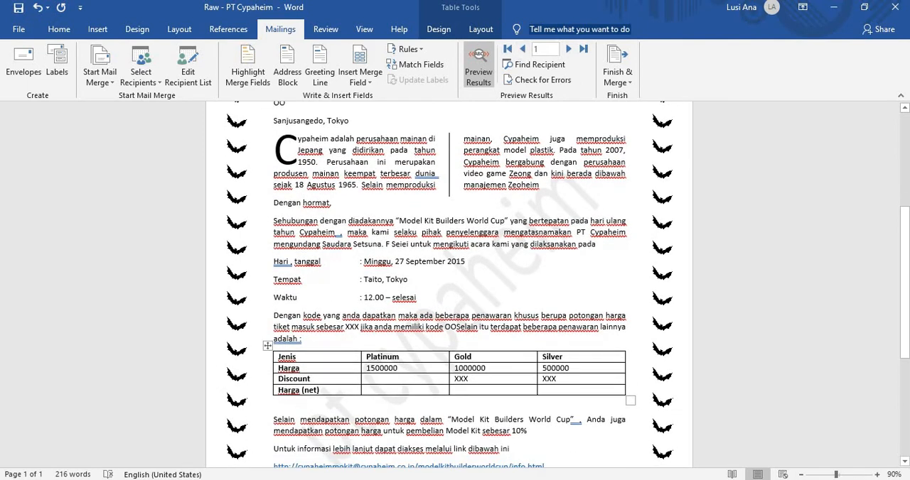
Step: Add an If...Then...Else rule in the Platinum Discount cell that inserts 15% when Kode is equal to BF
click(406, 50)
click(435, 100)
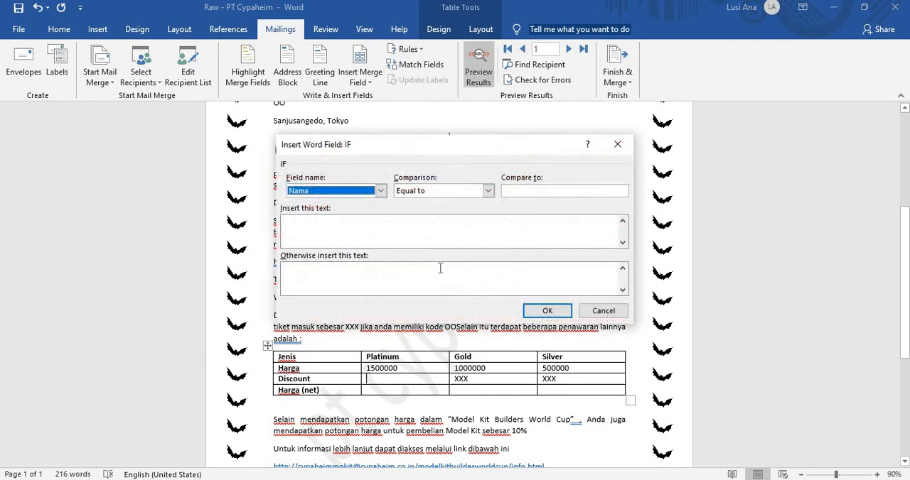
click(381, 191)
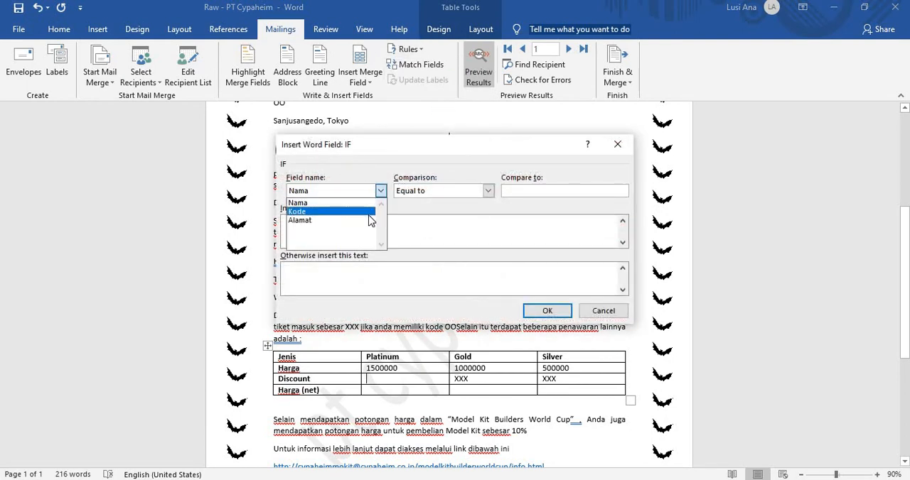
click(371, 211)
click(512, 190)
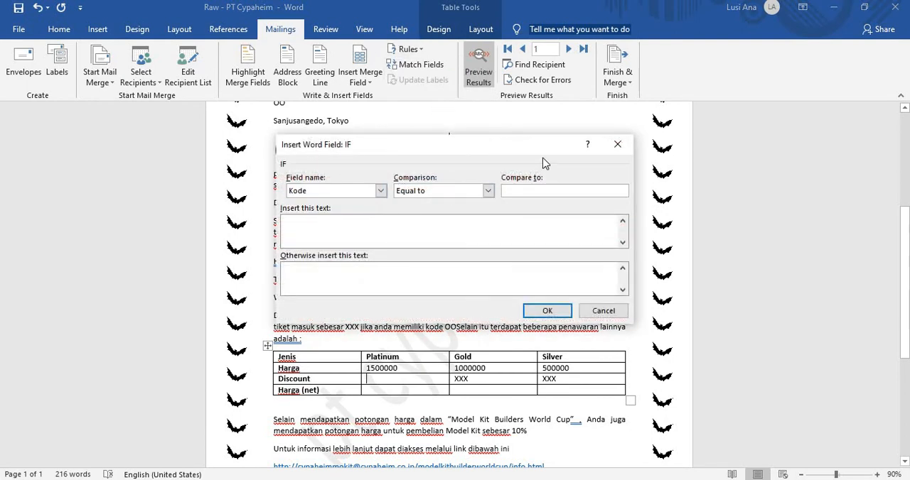
key(alt+Tab)
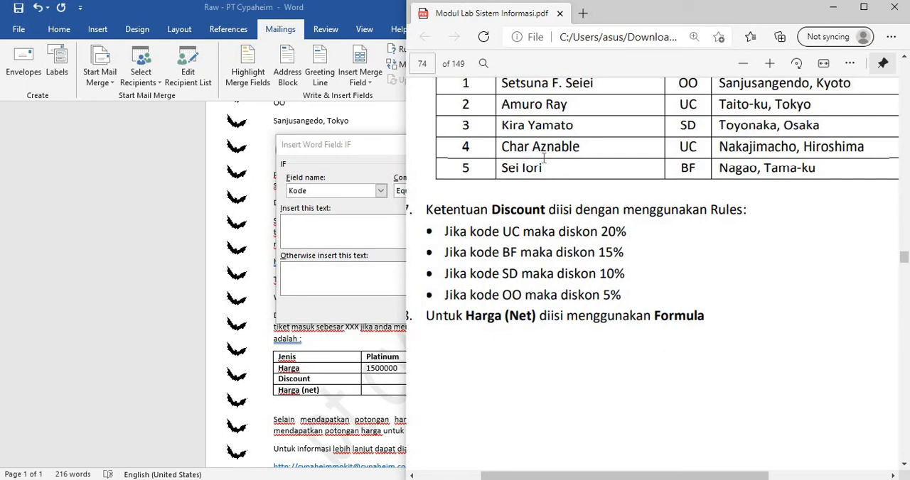
click(328, 307)
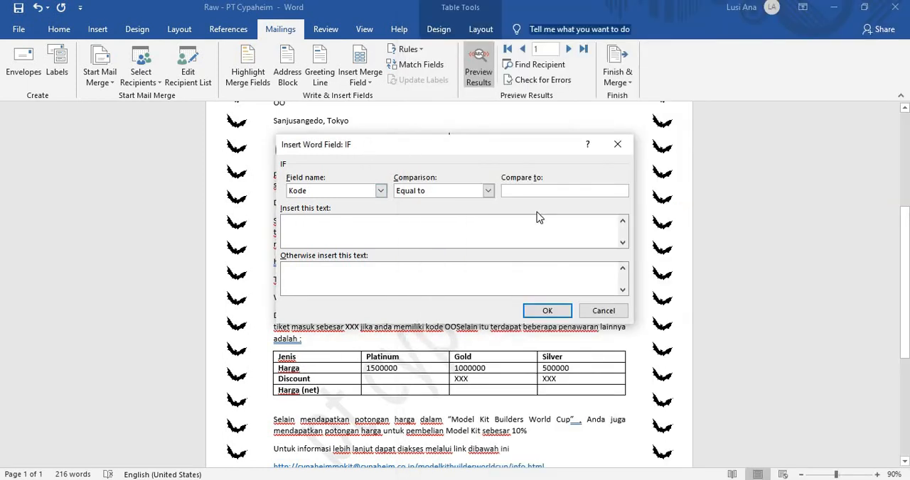
click(447, 223)
text(15%)
click(548, 311)
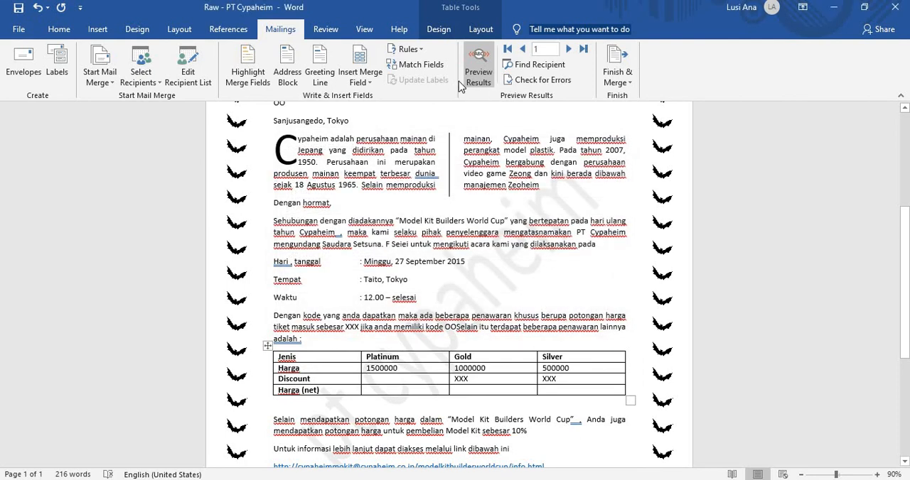
Step: Add an If...Then...Else rule in the Platinum Discount cell that inserts 10% when Kode is equal to SD
click(416, 50)
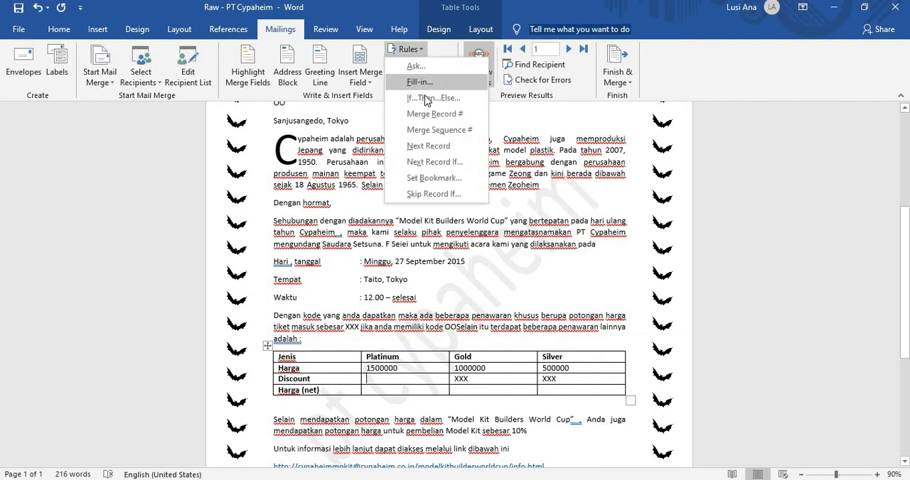
click(425, 98)
click(381, 191)
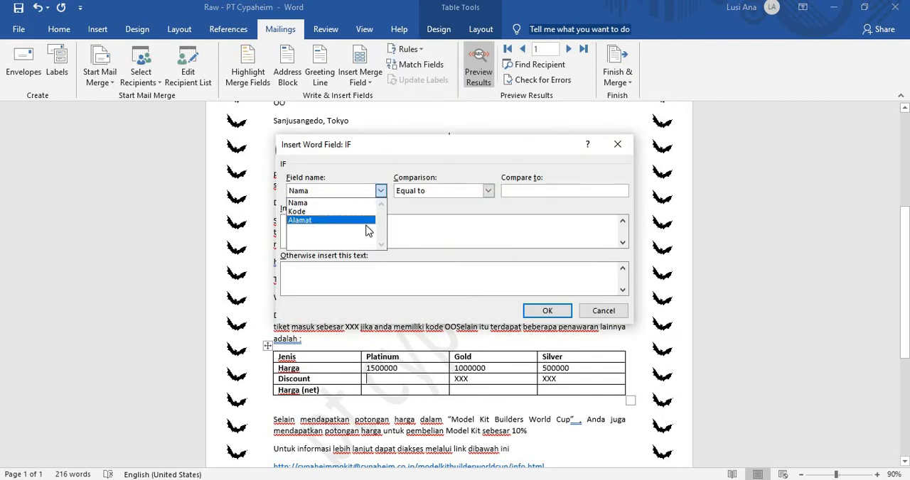
click(306, 211)
click(534, 189)
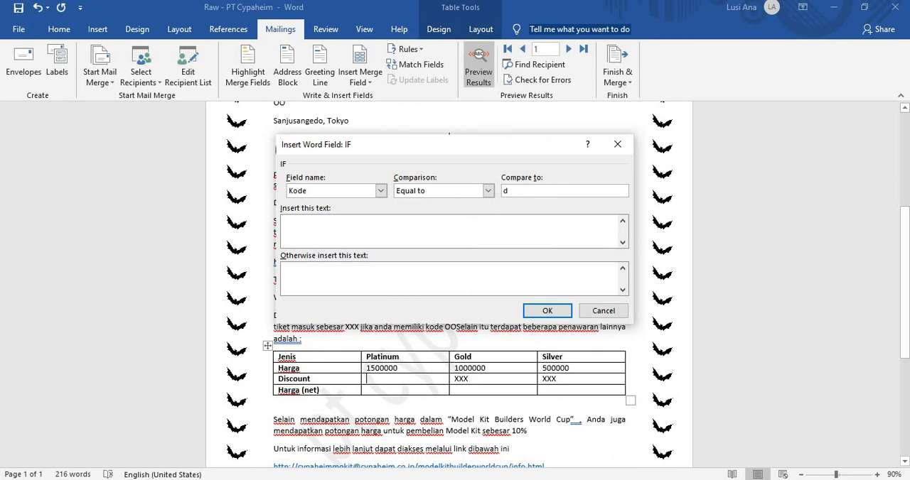
text(d)
key(BackSpace)
text(SD)
click(480, 227)
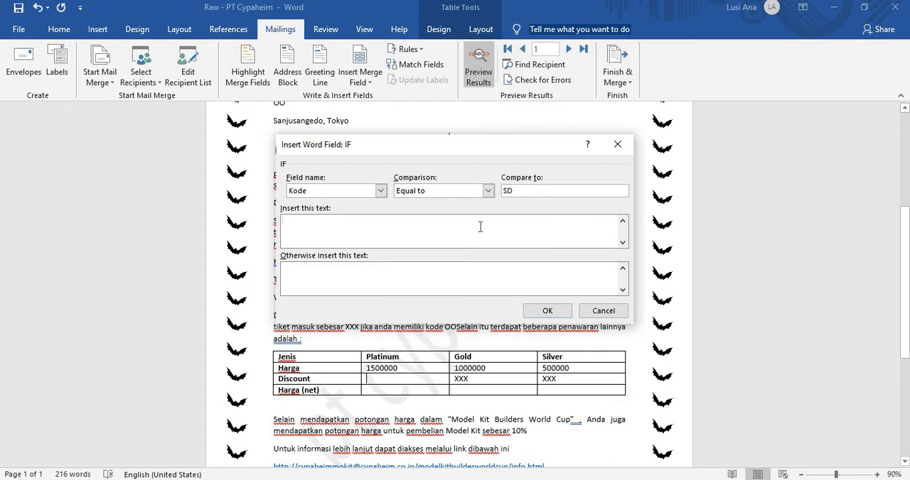
text(10%)
click(544, 311)
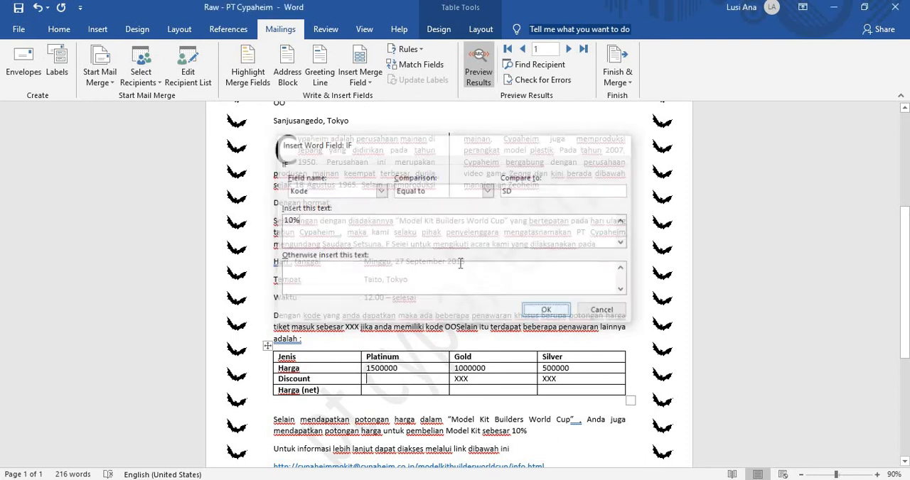
Step: Add an If...Then...Else rule in the Platinum Discount cell that inserts 5% when Kode is equal to OO
click(419, 53)
click(421, 102)
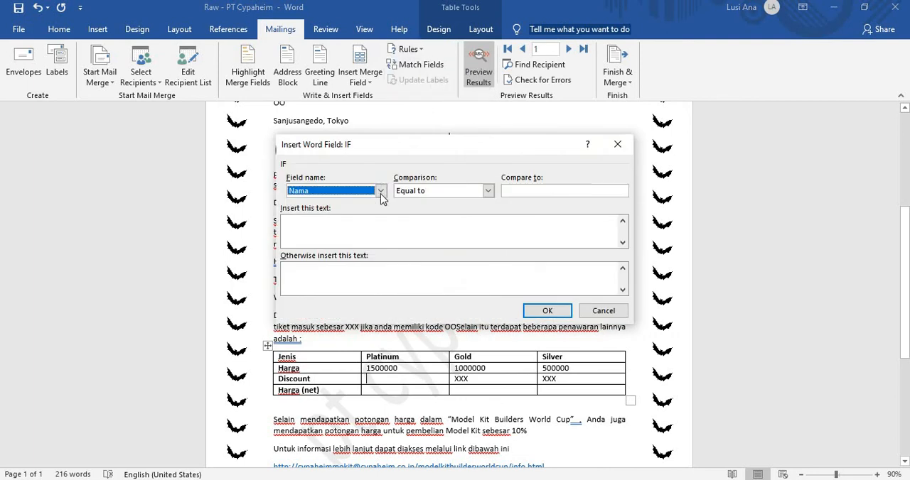
click(380, 190)
click(320, 212)
click(521, 190)
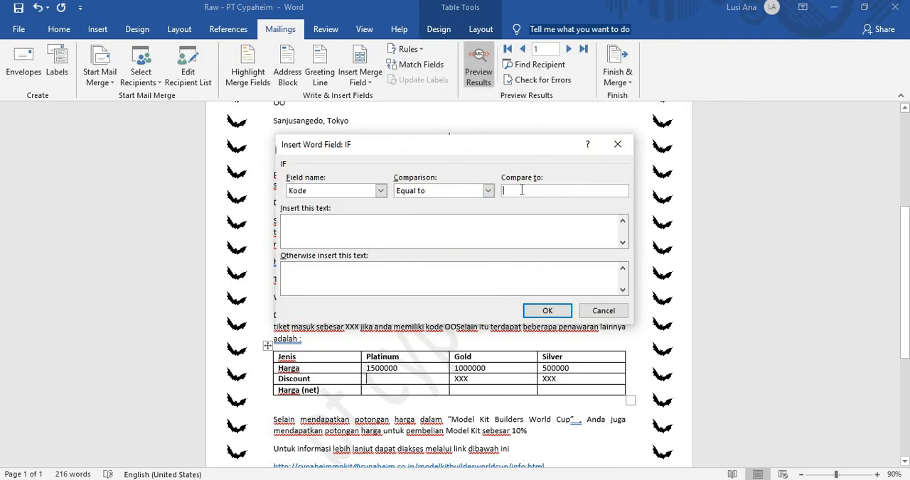
text(OO)
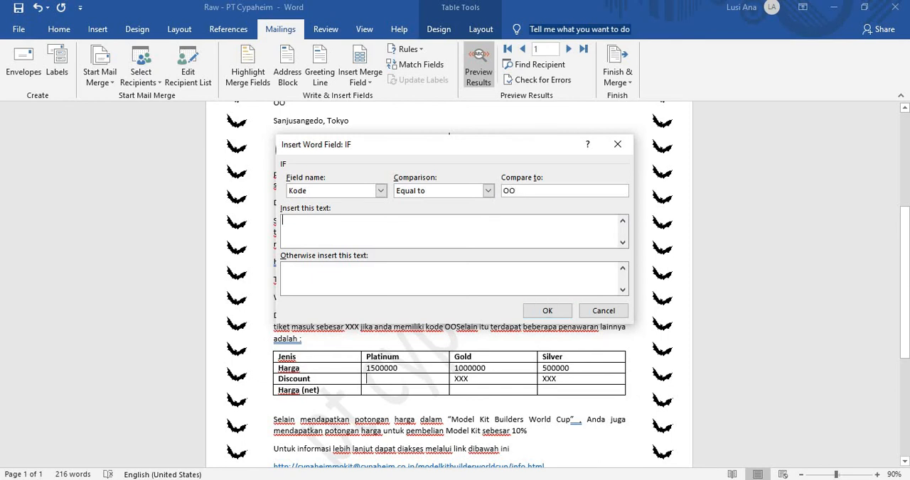
text(5%)
drag(528, 189, 497, 190)
drag(306, 236, 282, 232)
click(551, 308)
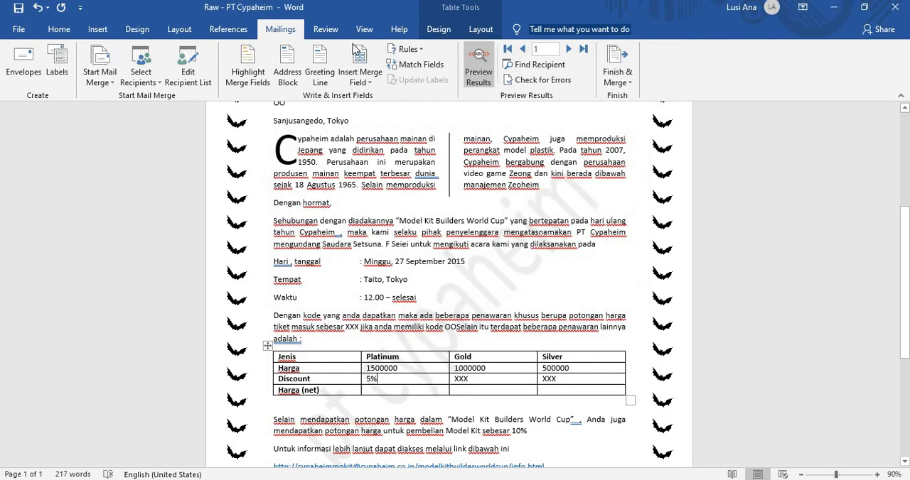
Step: Step through the merge previews up to the fifth recipient to check the Platinum discount for each Kode
click(568, 49)
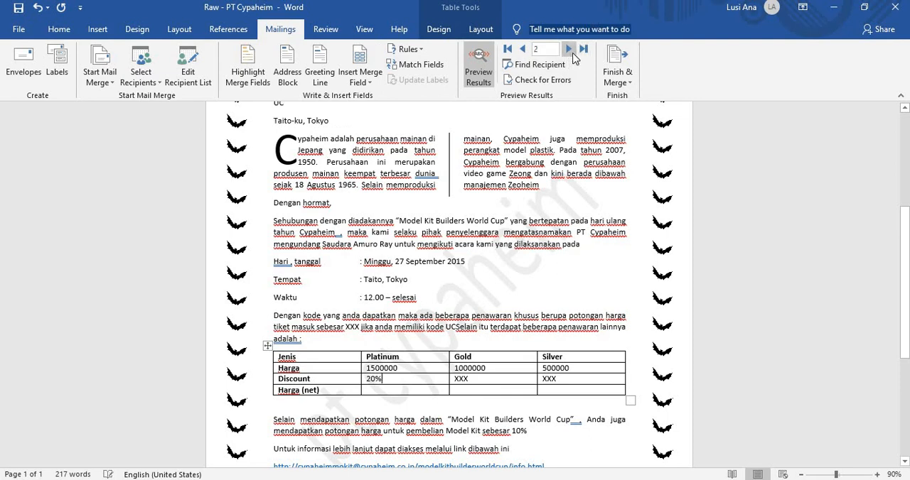
click(568, 49)
click(569, 49)
click(568, 49)
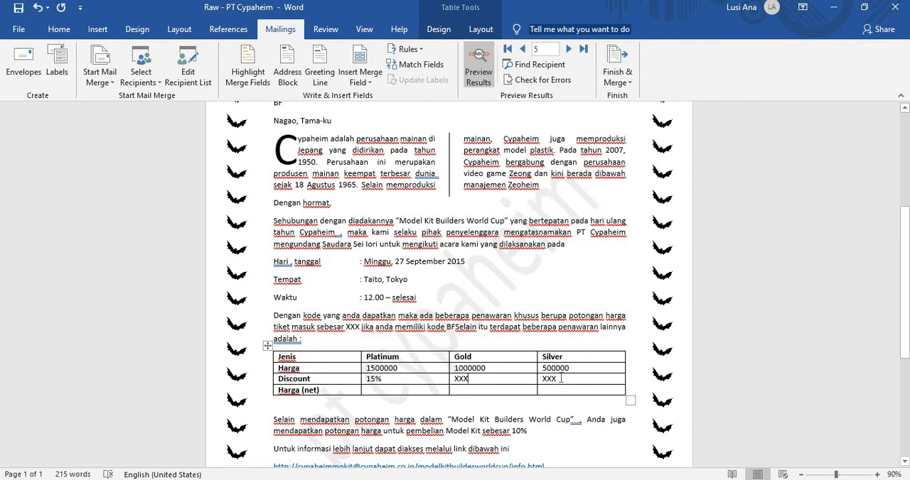
Step: Start a table formula in the Harga (net) cell of the Platinum column and clear the default SUM(ABOVE) function
click(381, 394)
key(super+Left)
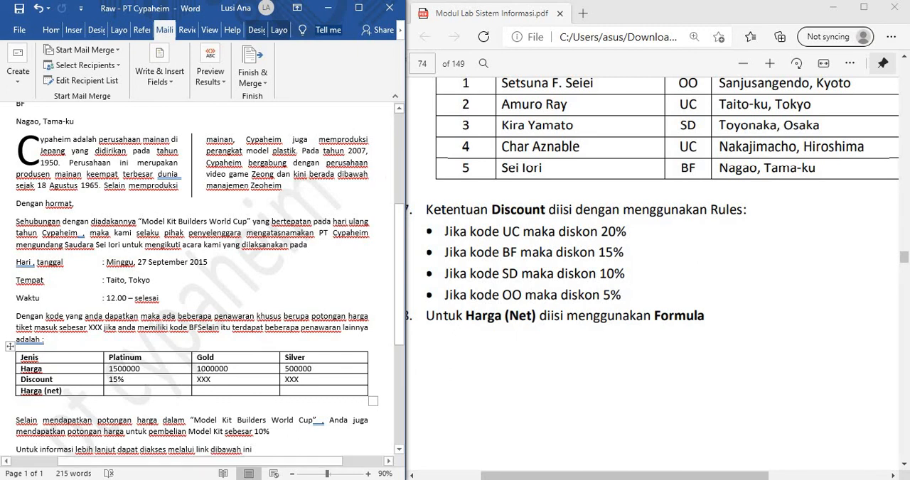
click(360, 8)
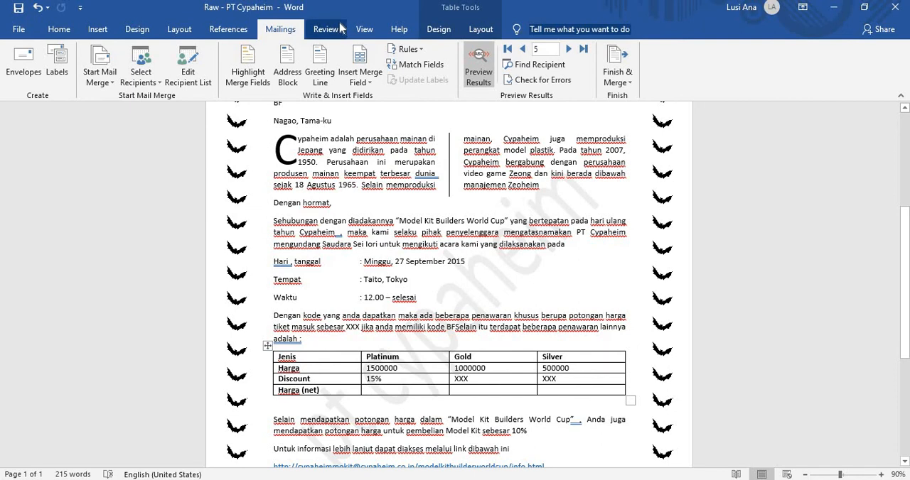
click(340, 28)
click(363, 31)
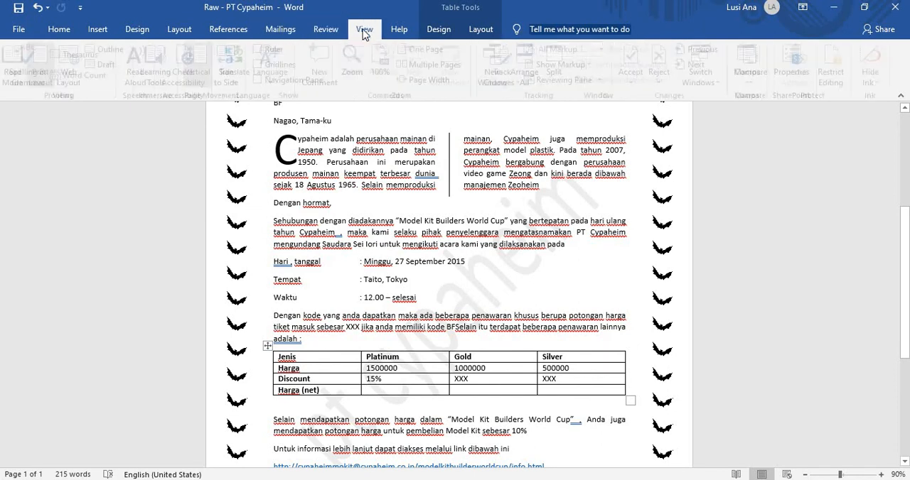
click(403, 31)
click(434, 32)
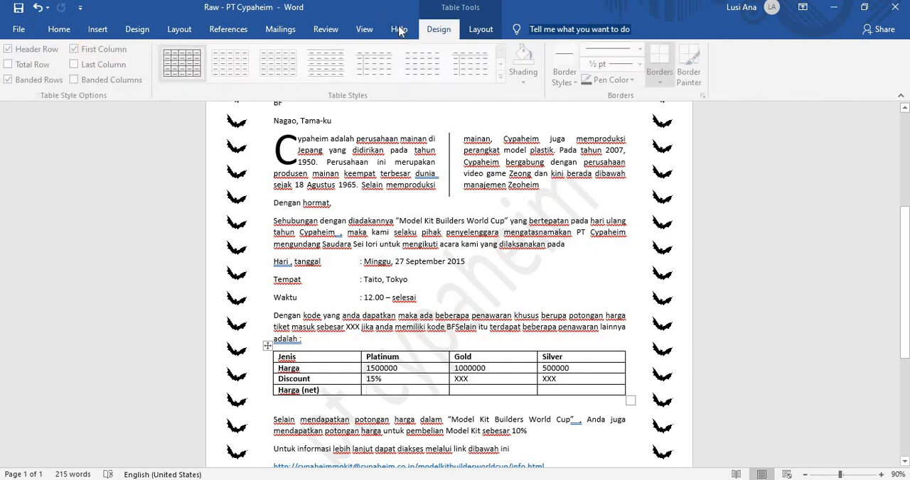
click(473, 31)
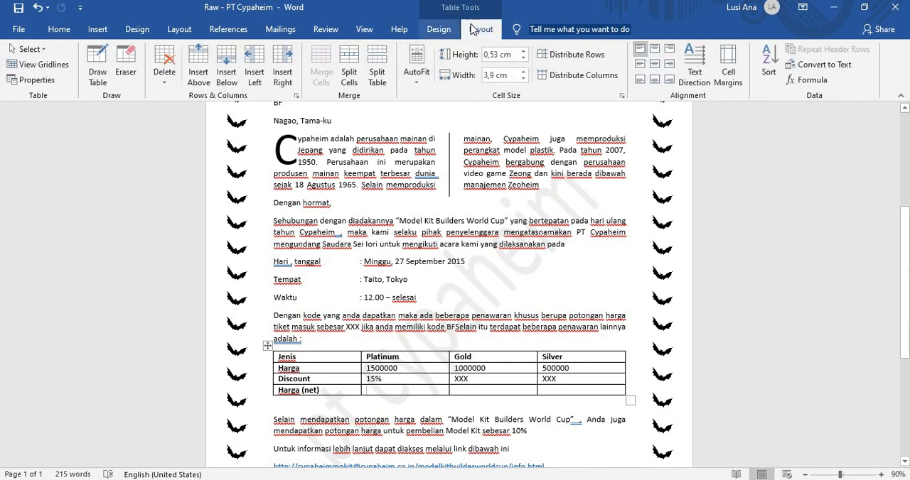
click(810, 79)
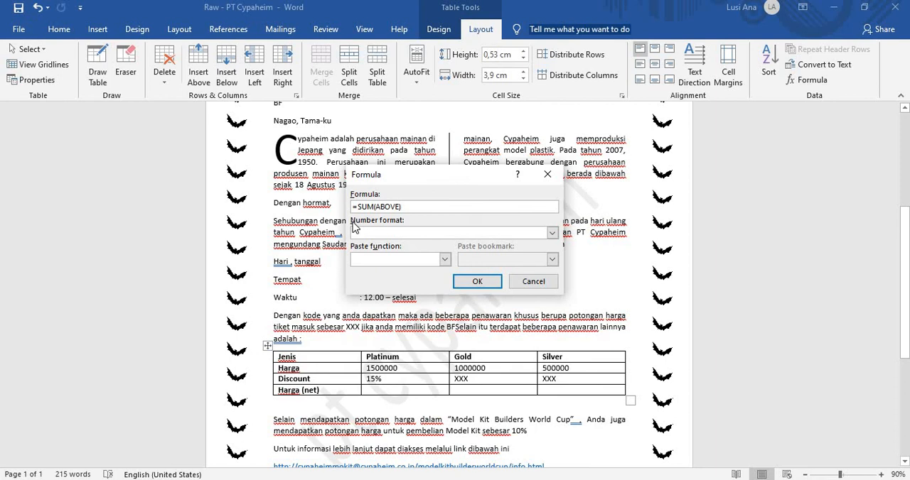
key(BackSpace)
key(BackSpace)
key(BackSpace)
key(BackSpace)
key(BackSpace)
key(BackSpace)
key(BackSpace)
key(BackSpace)
key(BackSpace)
key(BackSpace)
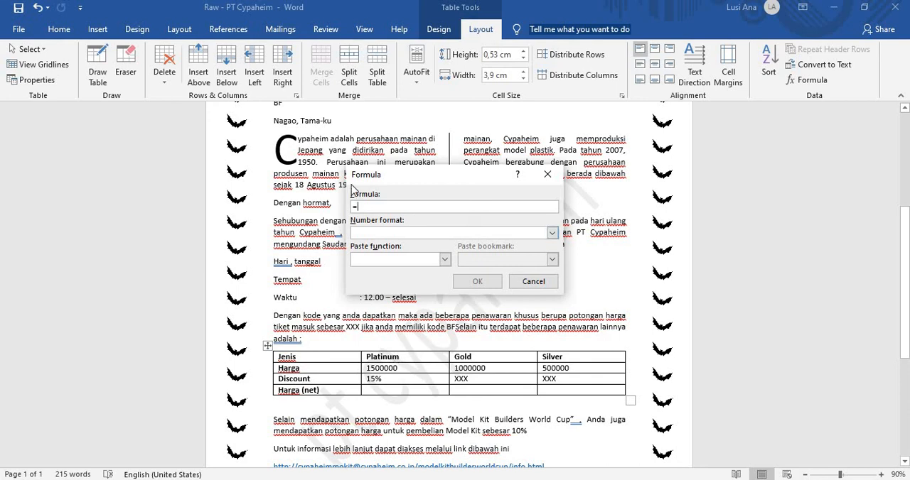
Step: Enter =b2*(100%-b3) as the formula for the Platinum net price
text(b2-(100%)
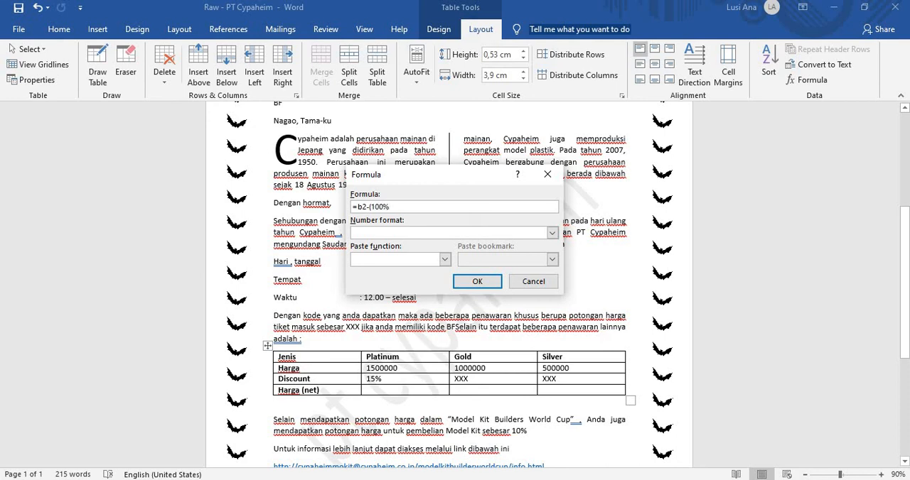
key(BackSpace)
key(BackSpace)
key(BackSpace)
key(BackSpace)
key(BackSpace)
key(BackSpace)
text(*(100%-)
text(b3)
Step: Set the formula's number format to Rp#.##0,00;(Rp#.##0,00) and insert it in the Platinum Harga (net) cell
click(553, 236)
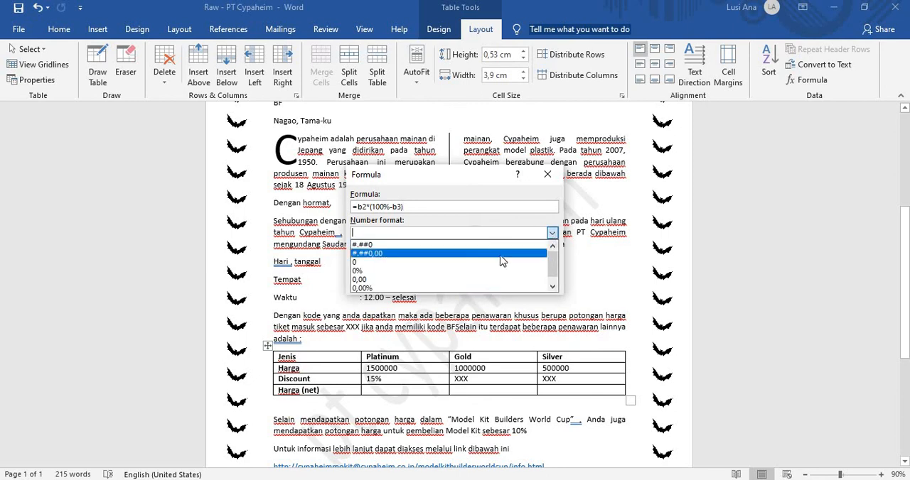
scroll(501, 261, down, 1)
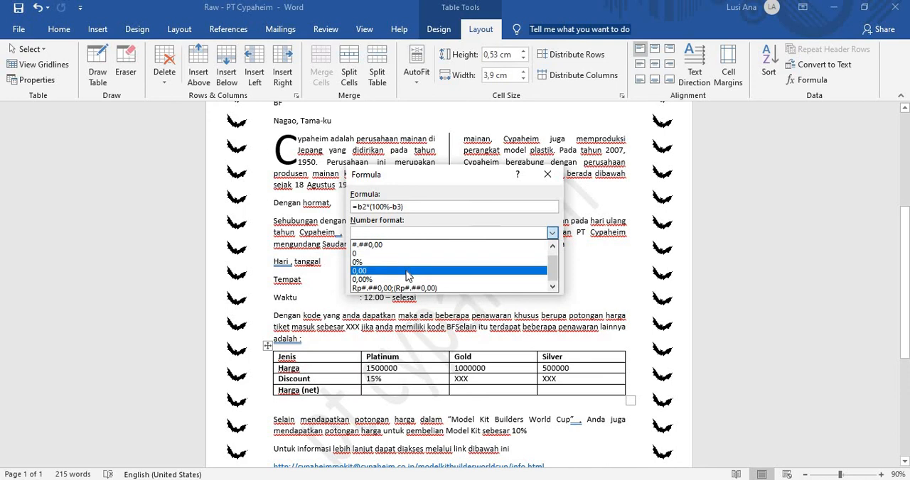
scroll(405, 276, up, 1)
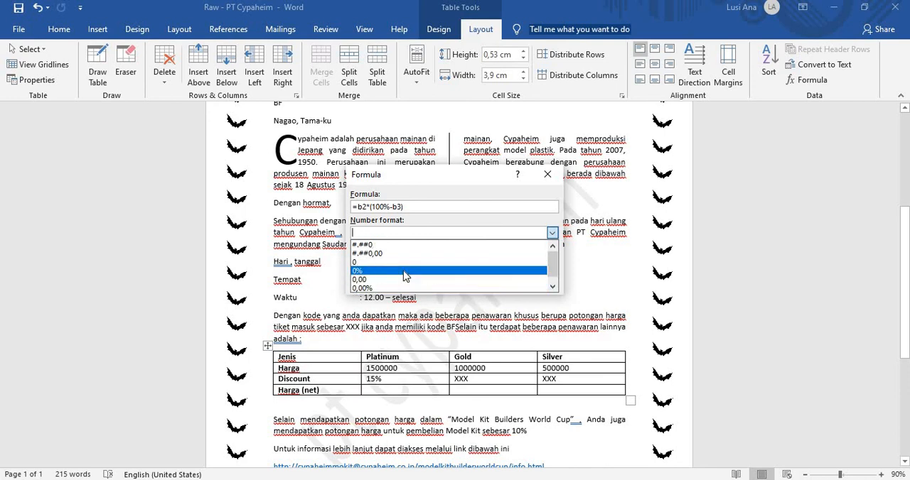
scroll(405, 276, down, 1)
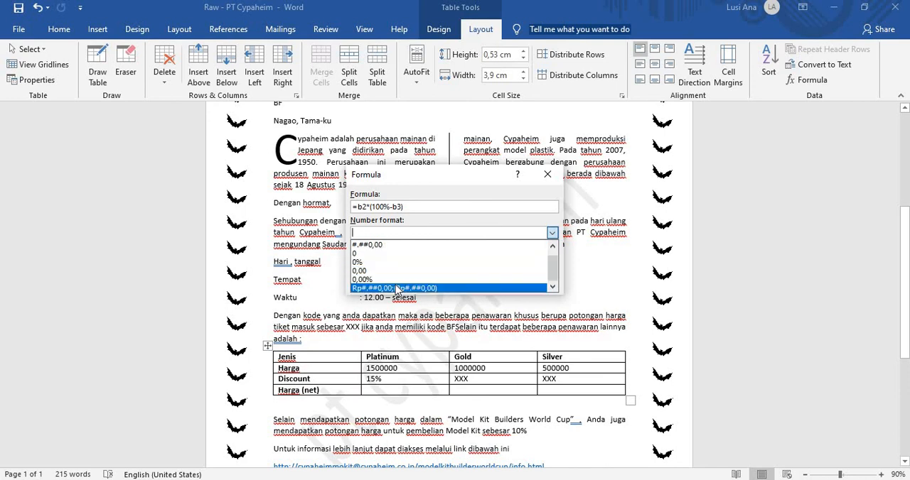
click(403, 287)
click(473, 281)
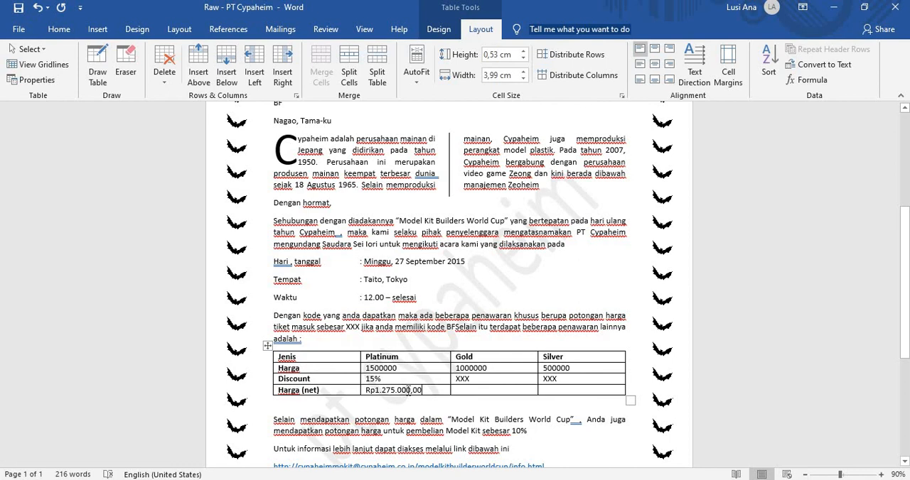
Step: Review the merged letter from letterhead to footer and compare it with the module PDF's Discount and Harga (Net) instructions
scroll(409, 390, down, 5)
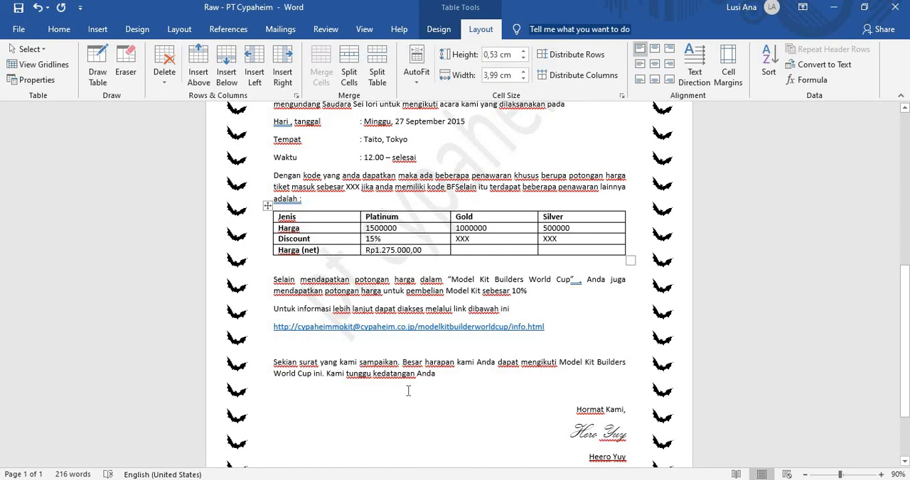
scroll(409, 390, down, 4)
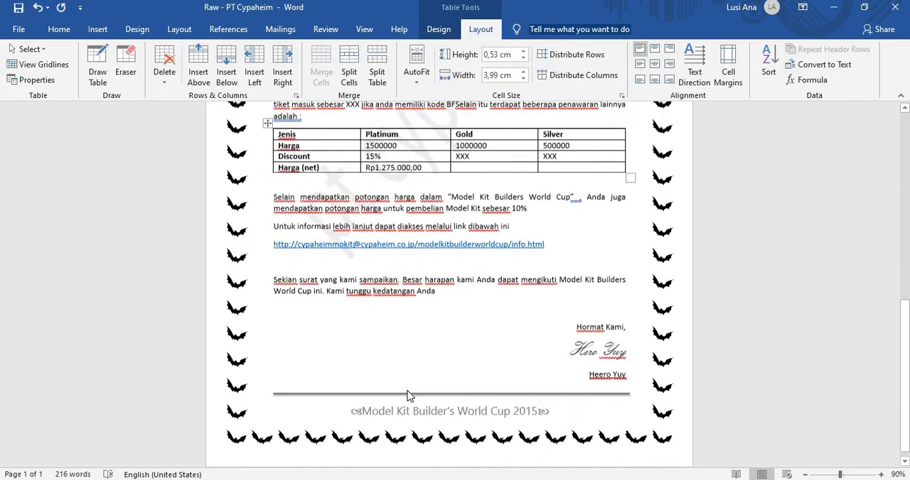
scroll(409, 390, up, 8)
scroll(408, 390, up, 8)
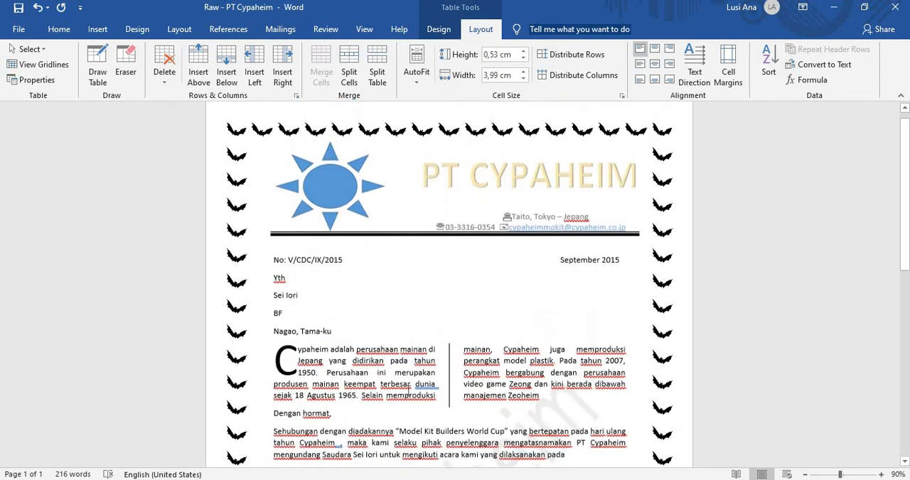
scroll(408, 393, down, 9)
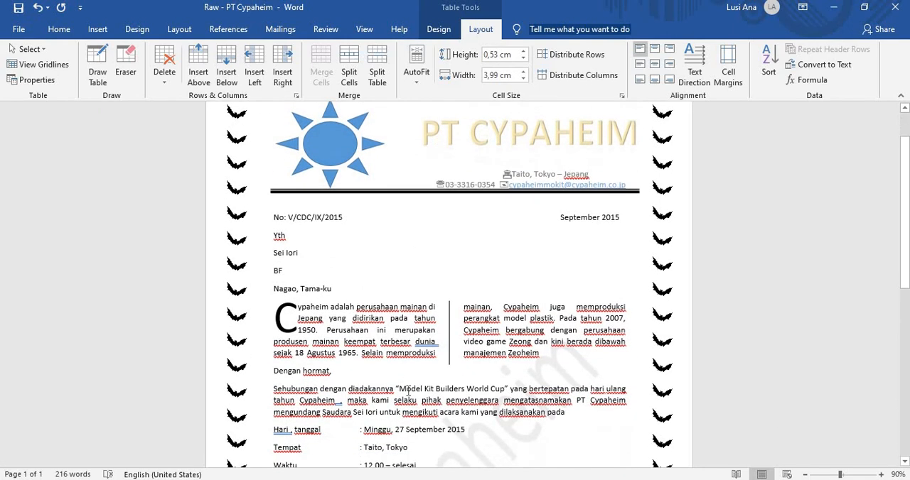
scroll(407, 390, down, 3)
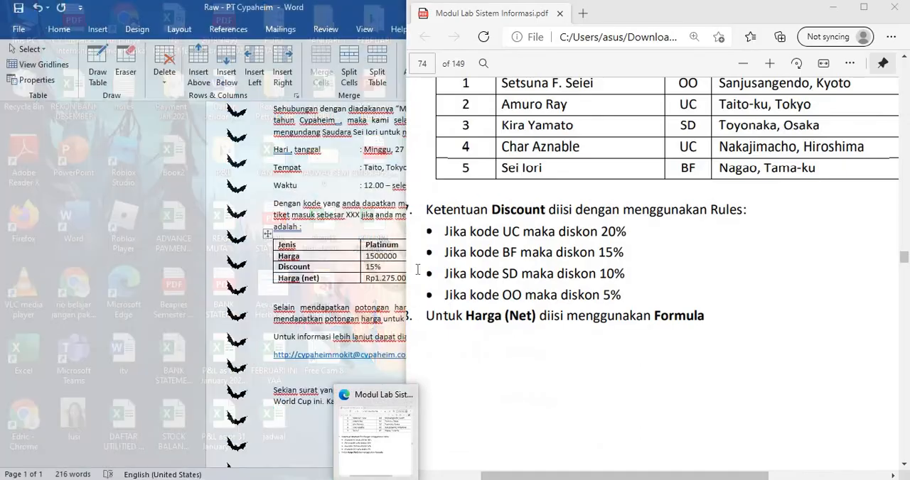
scroll(462, 287, down, 3)
scroll(462, 287, up, 8)
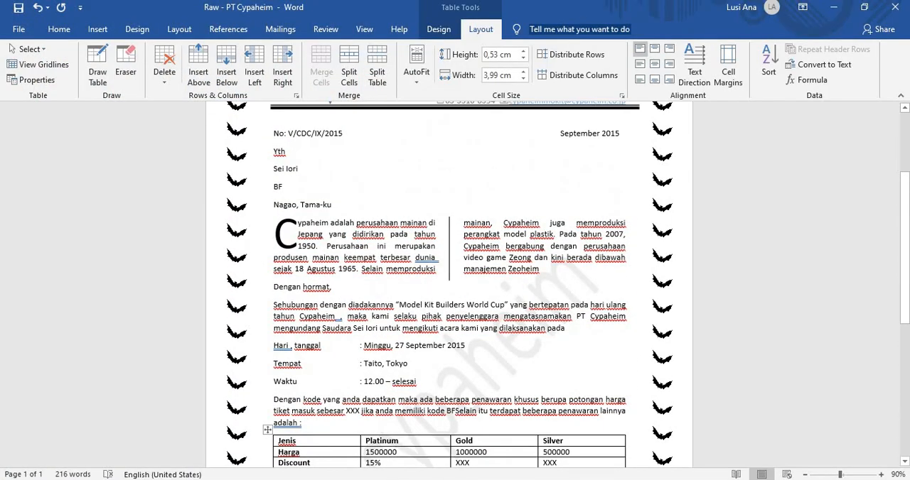
mouse_move(376, 479)
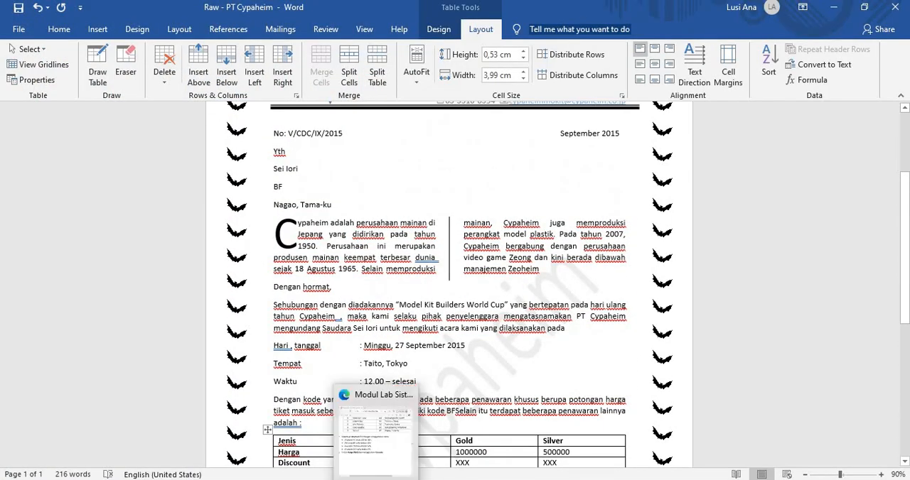
click(401, 162)
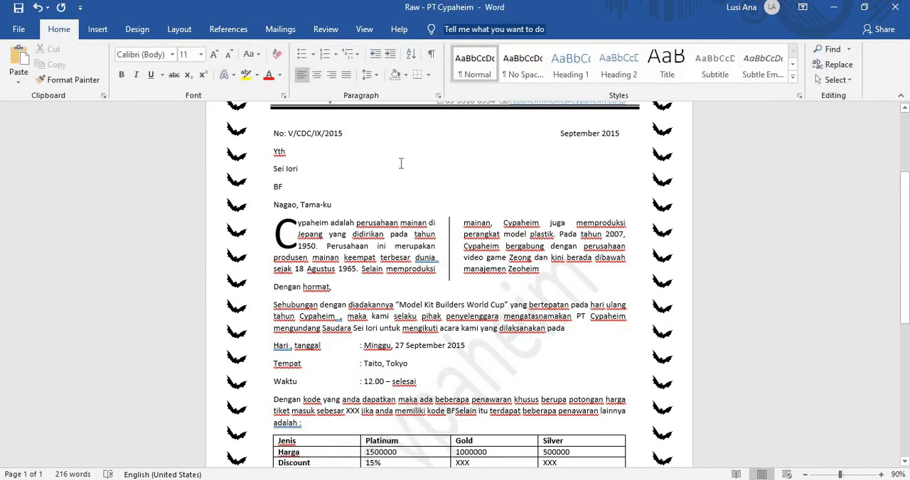